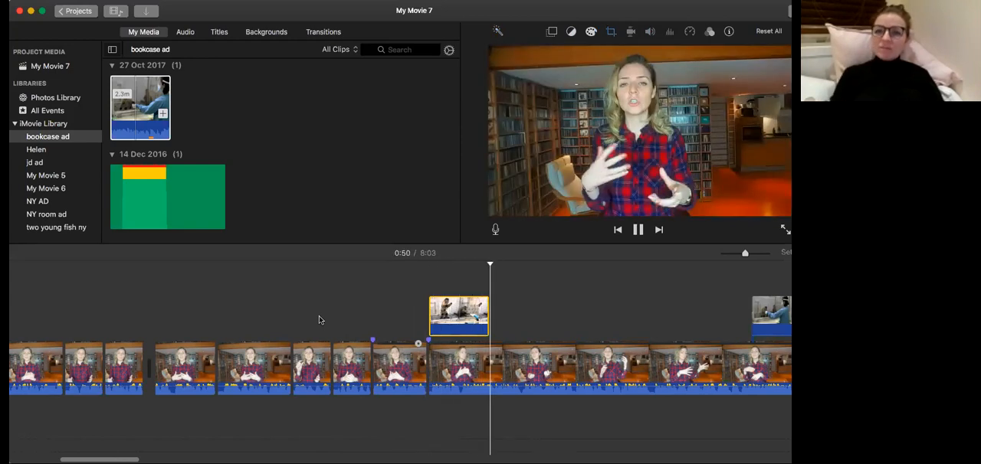
Play the movie through the section with the two monkey cutaways, following it along the timeline.
{"action": "scroll", "coordinate": [317, 318], "scroll_direction": "right", "scroll_amount": 3}
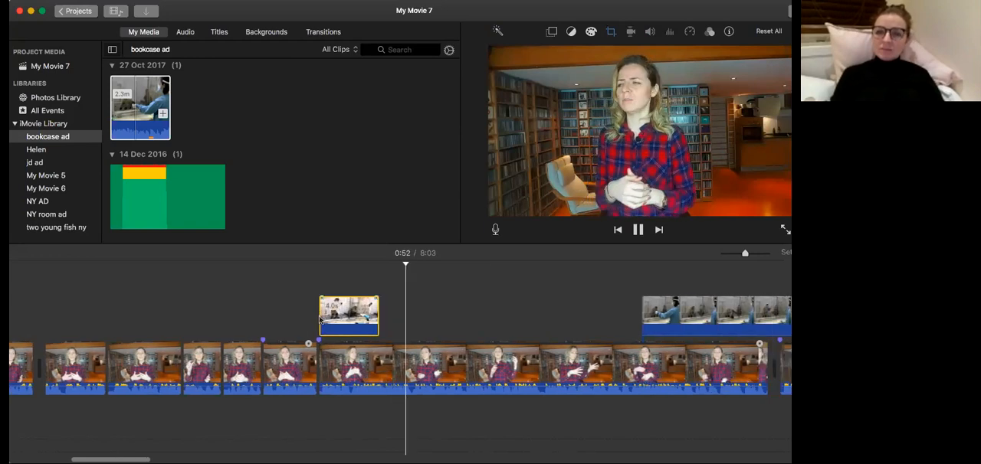
{"action": "scroll", "coordinate": [319, 320], "scroll_direction": "right", "scroll_amount": 3}
{"action": "scroll", "coordinate": [320, 320], "scroll_direction": "right", "scroll_amount": 1}
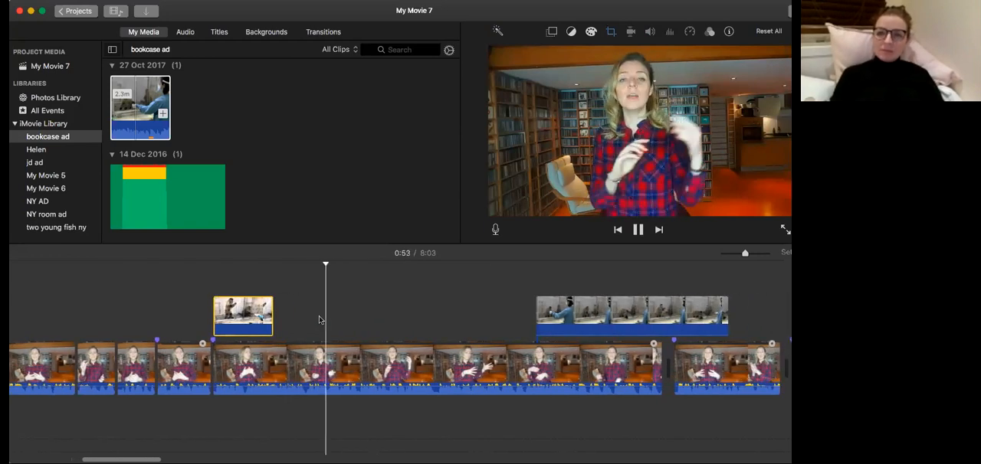
{"action": "scroll", "coordinate": [320, 320], "scroll_direction": "right", "scroll_amount": 1}
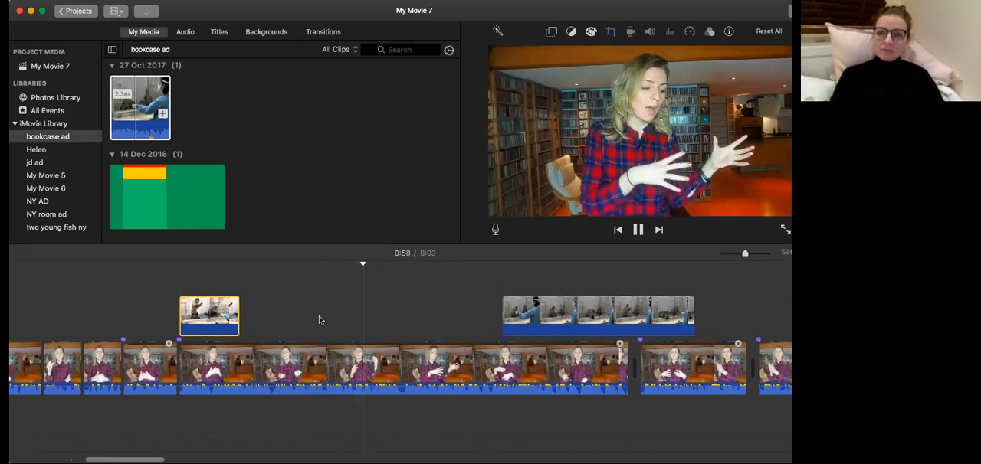
{"action": "scroll", "coordinate": [319, 320], "scroll_direction": "right", "scroll_amount": 1}
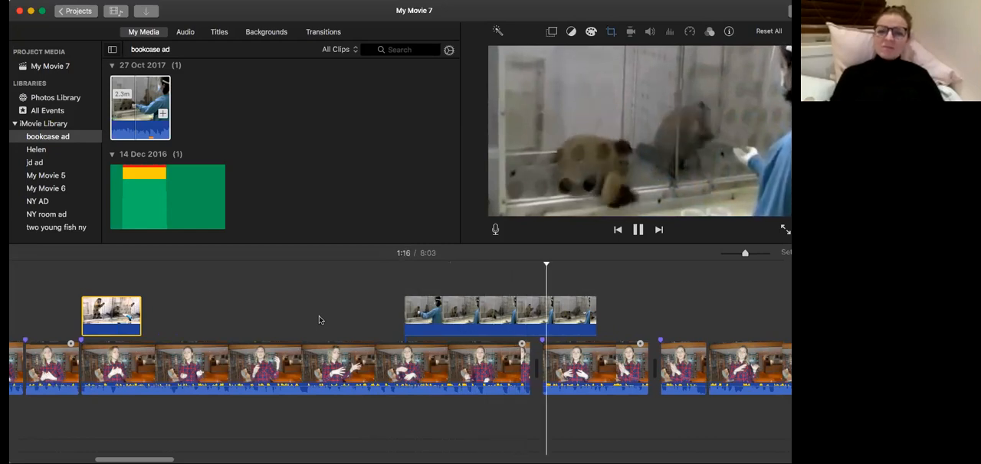
{"action": "key", "text": "space"}
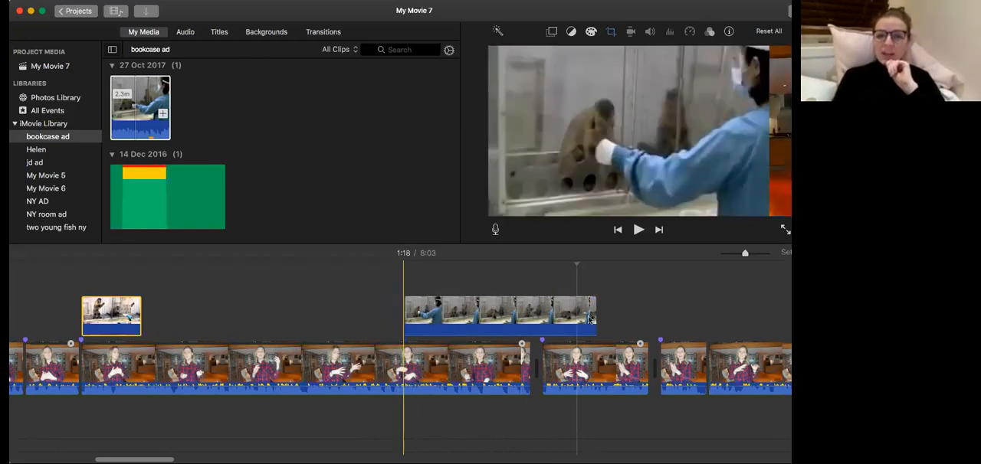
Place the full 27 Oct 2017 video above the main footage in place of the second monkey cutaway, and split it during the speaker-on-stage footage.
{"action": "left_click", "coordinate": [440, 318]}
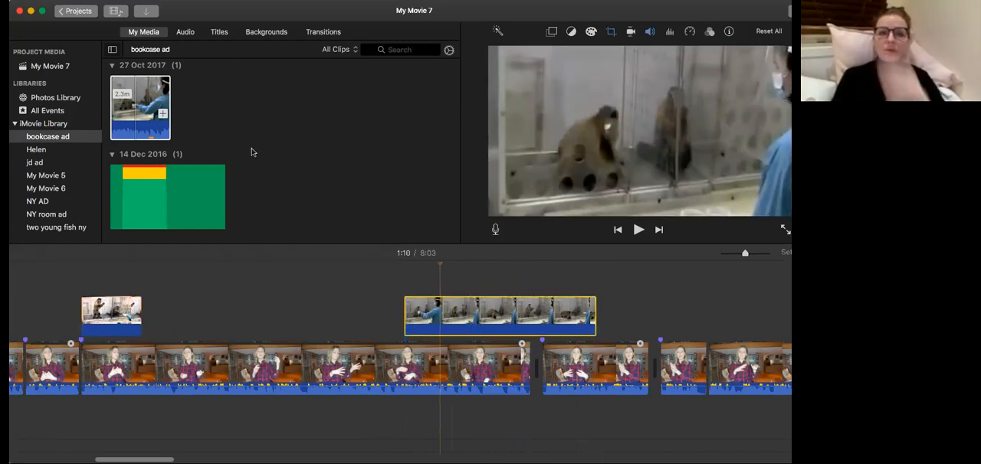
{"action": "left_click", "coordinate": [149, 101]}
{"action": "left_click_drag", "start_coordinate": [355, 304], "coordinate": [198, 310]}
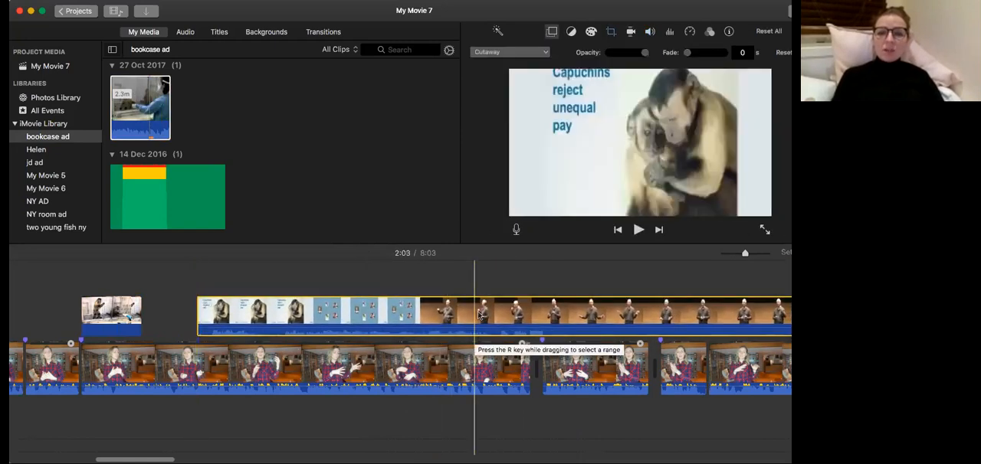
{"action": "left_click", "coordinate": [614, 317]}
{"action": "key", "text": "super+b"}
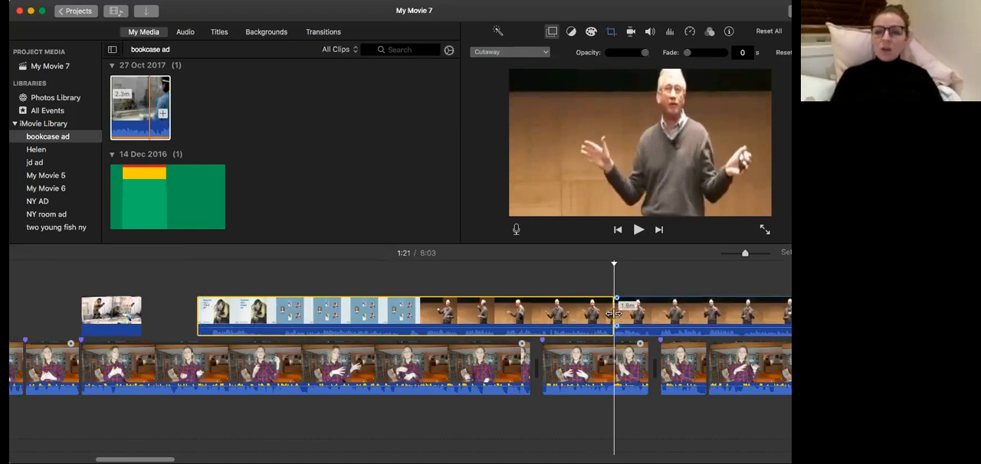
Try shifting the first part of the split video earlier, and undo the move, split and placement.
{"action": "left_click_drag", "start_coordinate": [572, 315], "coordinate": [525, 316]}
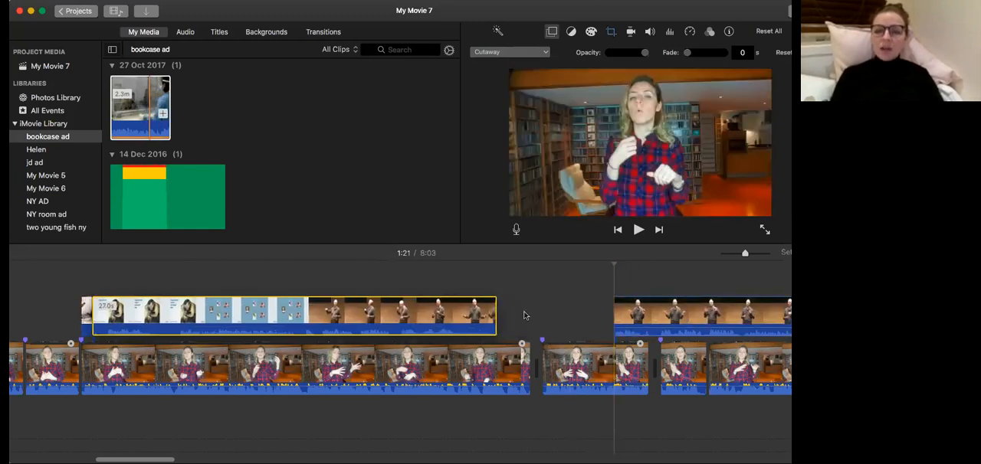
{"action": "key", "text": "super+z"}
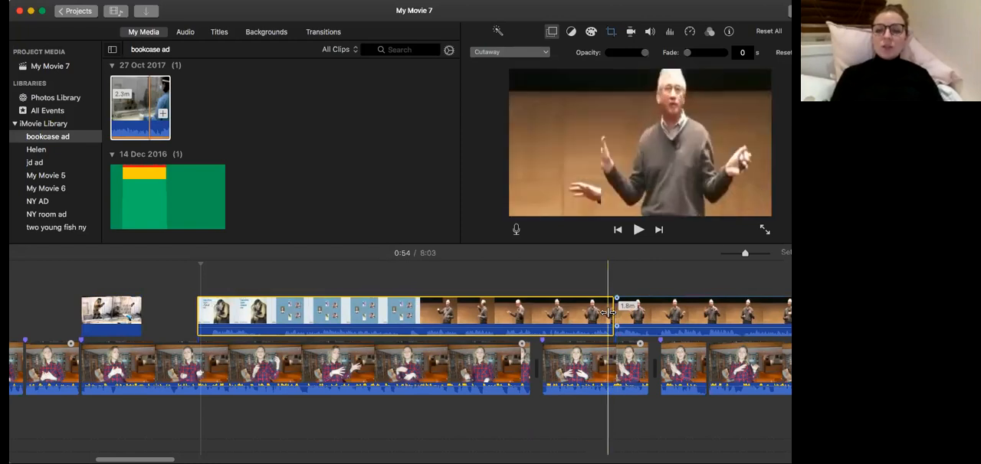
{"action": "key", "text": "super+z"}
{"action": "key", "text": "super+z"}
Try inserting the 12-second monkey cutaway into the main footage, and undo back to its original cutaway position.
{"action": "left_click_drag", "start_coordinate": [518, 317], "coordinate": [574, 368]}
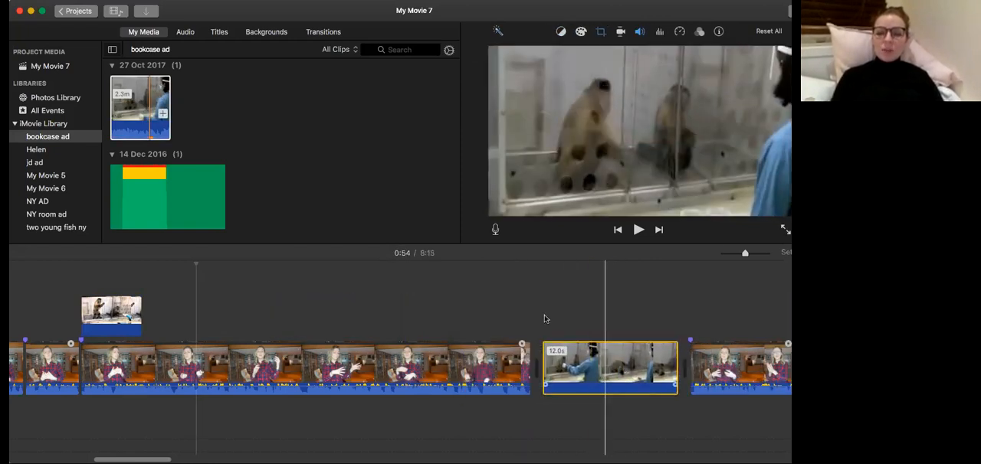
{"action": "key", "text": "super+z"}
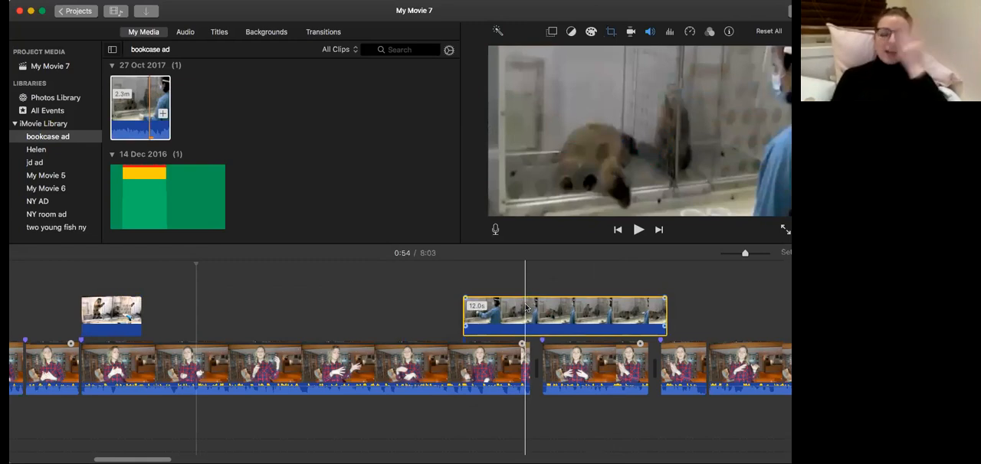
{"action": "key", "text": "super+z"}
{"action": "key", "text": "super+z"}
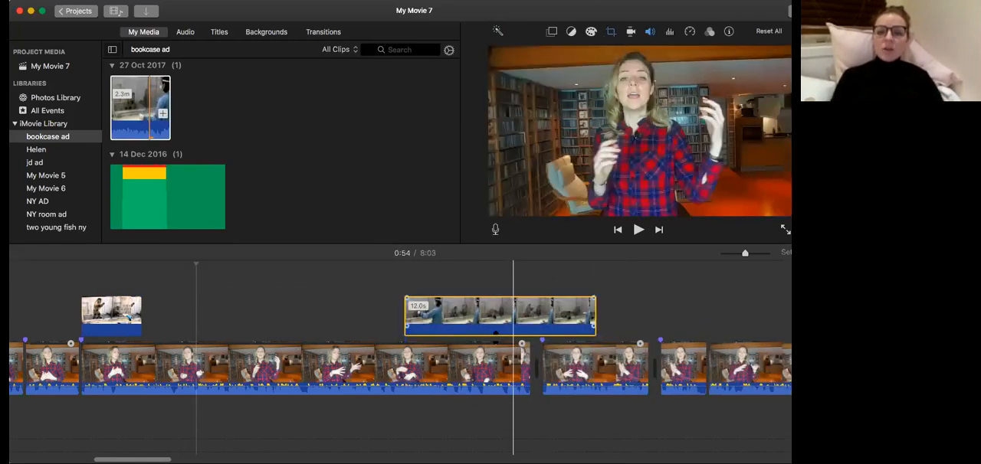
Move the 12-second monkey cutaway slightly earlier above the main footage.
{"action": "left_click_drag", "start_coordinate": [471, 309], "coordinate": [480, 338]}
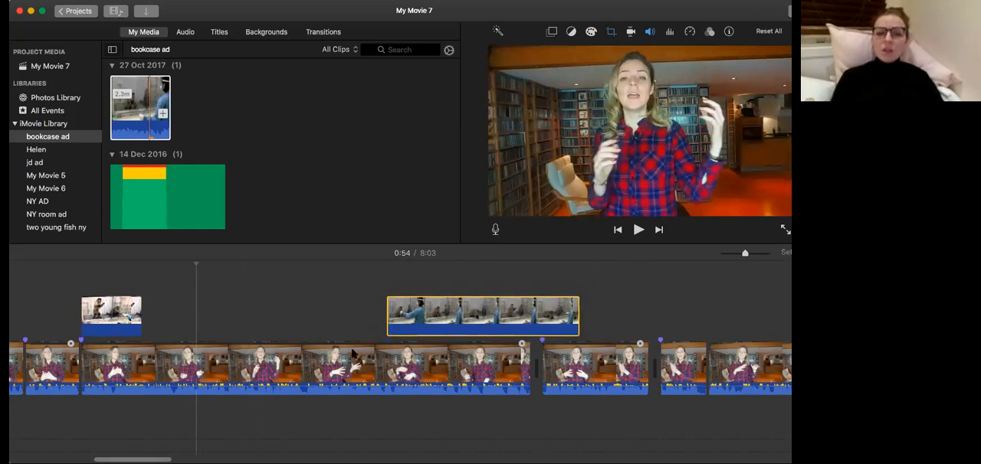
{"action": "left_click", "coordinate": [410, 174]}
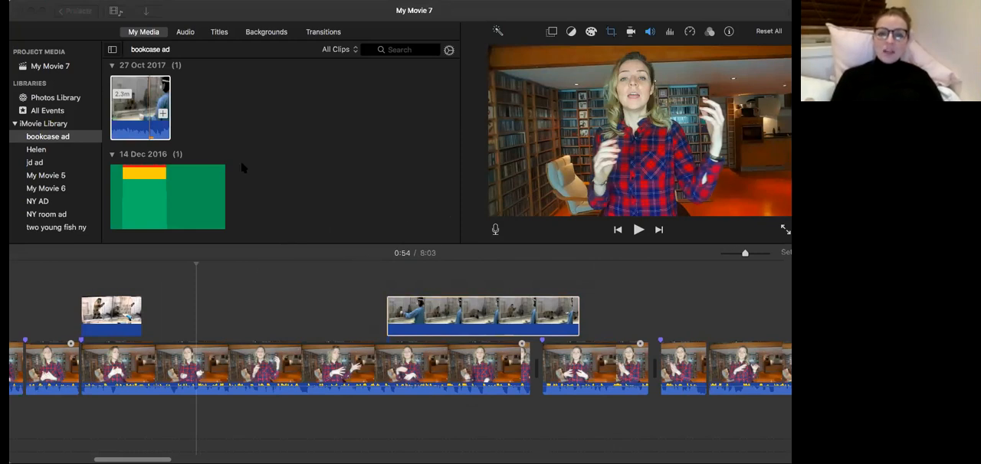
{"action": "left_click", "coordinate": [192, 130]}
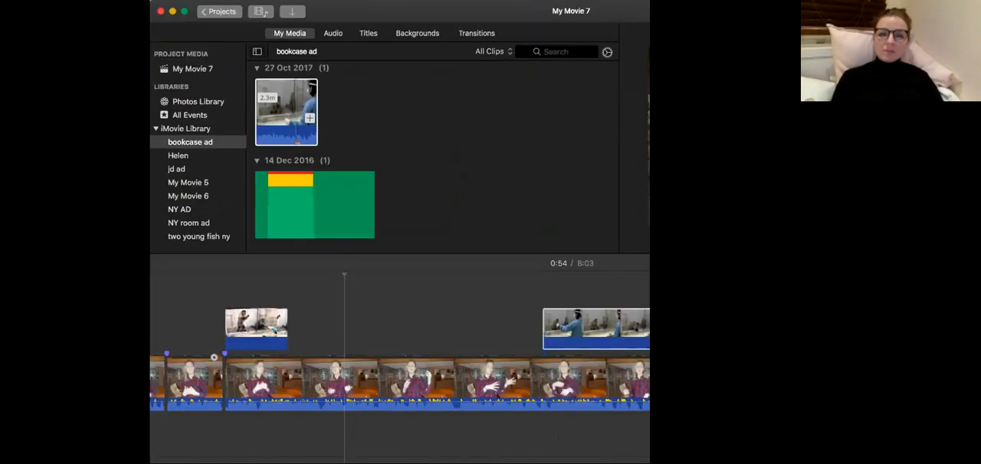
Try adding the full 27 Oct 2017 video as a cutaway after the monkey still, and undo it.
{"action": "left_click_drag", "start_coordinate": [153, 194], "coordinate": [356, 118]}
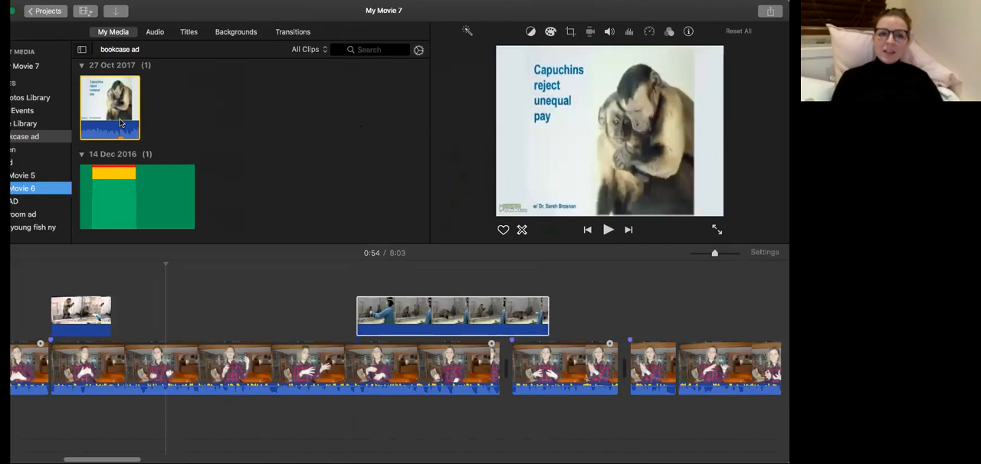
{"action": "left_click_drag", "start_coordinate": [119, 123], "coordinate": [245, 310]}
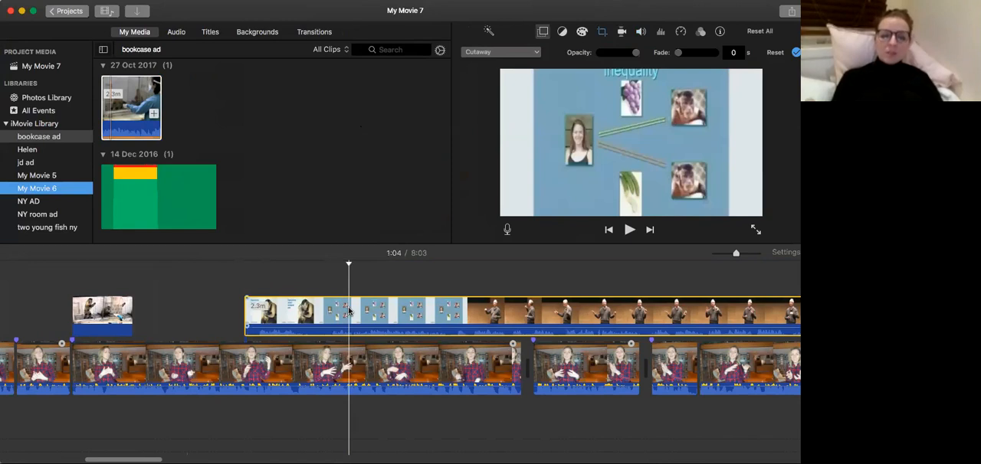
{"action": "key", "text": "super+z"}
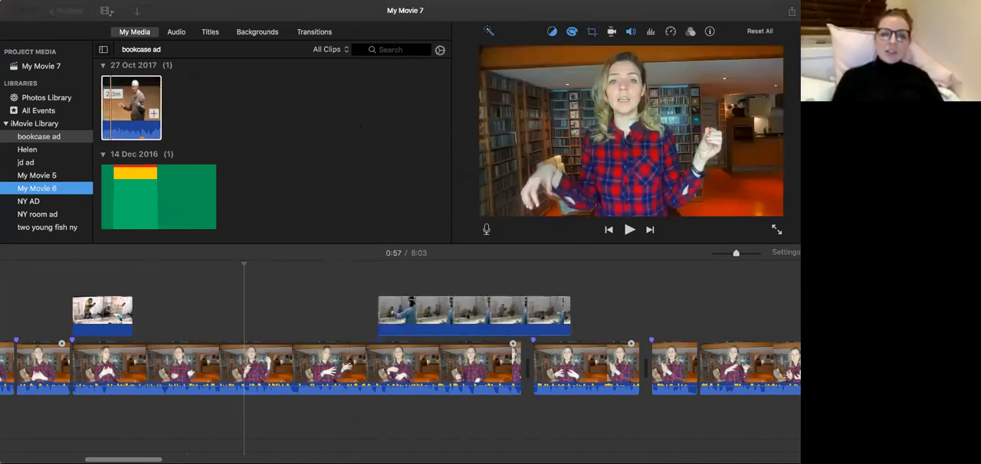
Preview the 16 Jan 2018 monkey still image in the bookcase ad media.
{"action": "left_click_drag", "start_coordinate": [339, 276], "coordinate": [227, 101]}
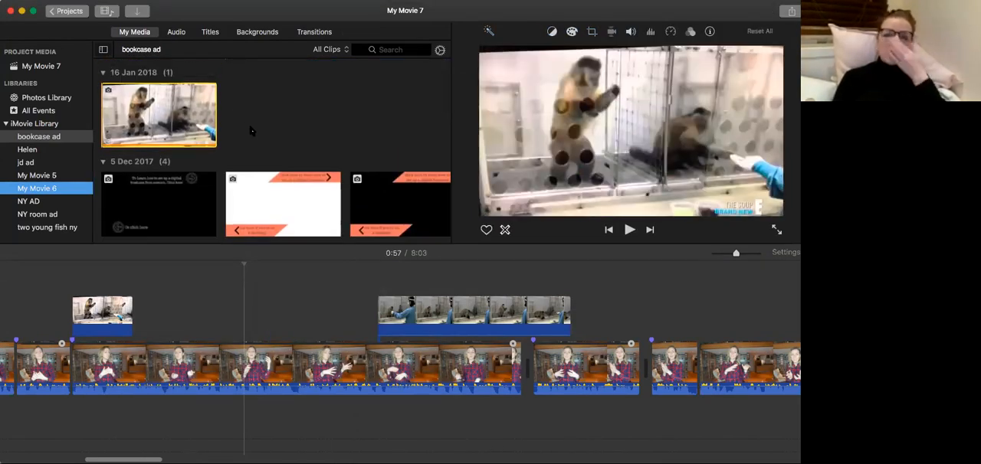
{"action": "left_click", "coordinate": [412, 79]}
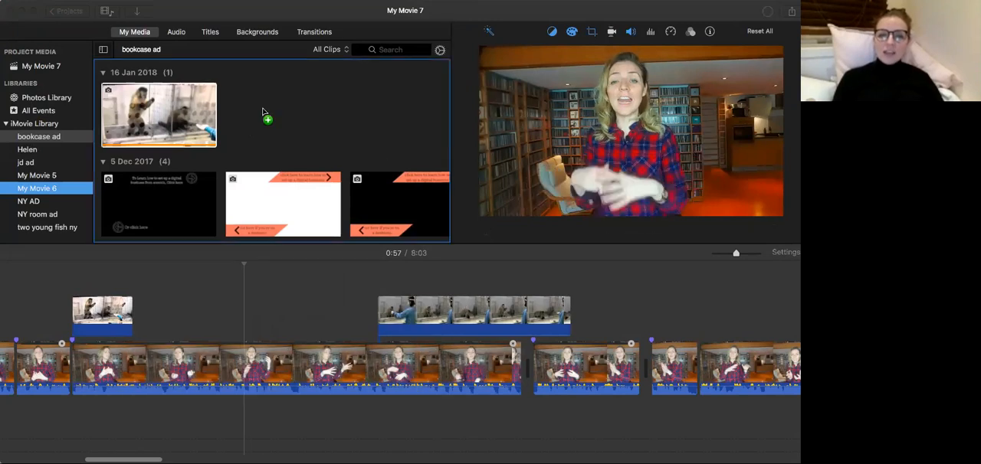
{"action": "left_click_drag", "start_coordinate": [262, 114], "coordinate": [416, 328]}
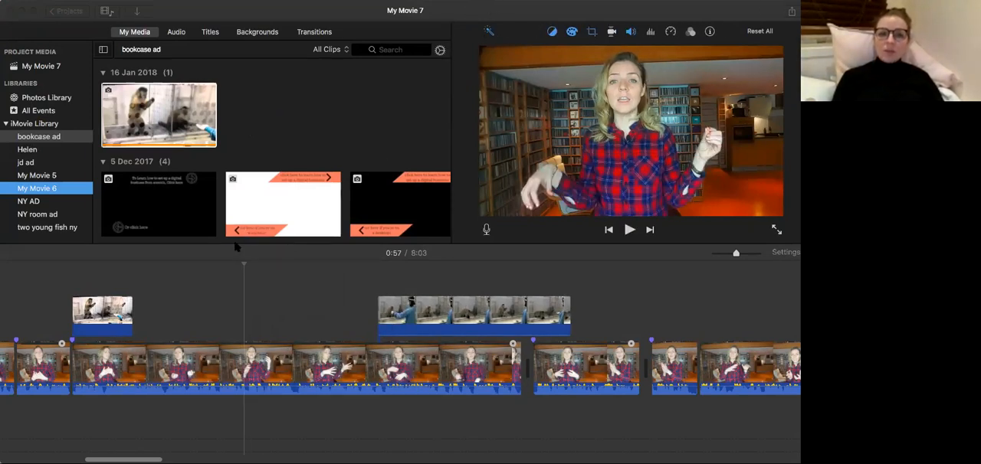
{"action": "left_click_drag", "start_coordinate": [169, 115], "coordinate": [236, 71]}
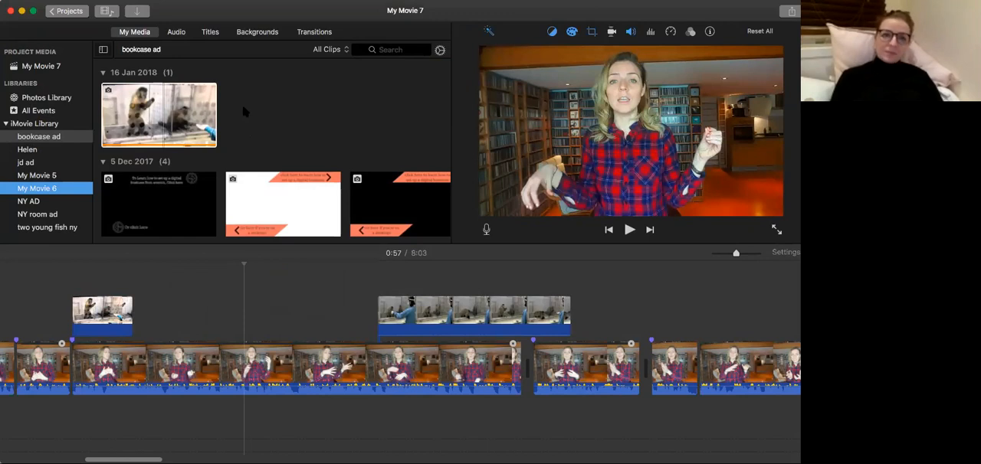
Select all the clips in the movie and set their speed to a custom 180%.
{"action": "scroll", "coordinate": [268, 330], "scroll_direction": "left", "scroll_amount": 5}
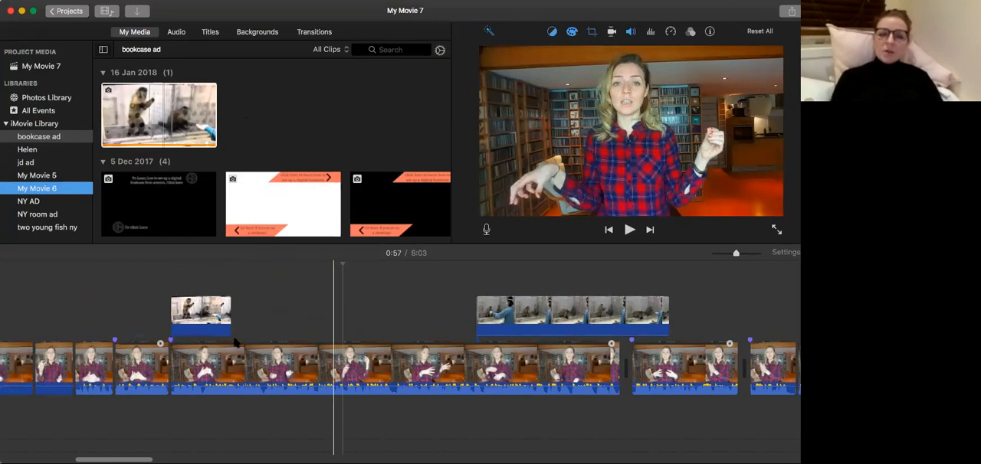
{"action": "scroll", "coordinate": [294, 351], "scroll_direction": "left", "scroll_amount": 10}
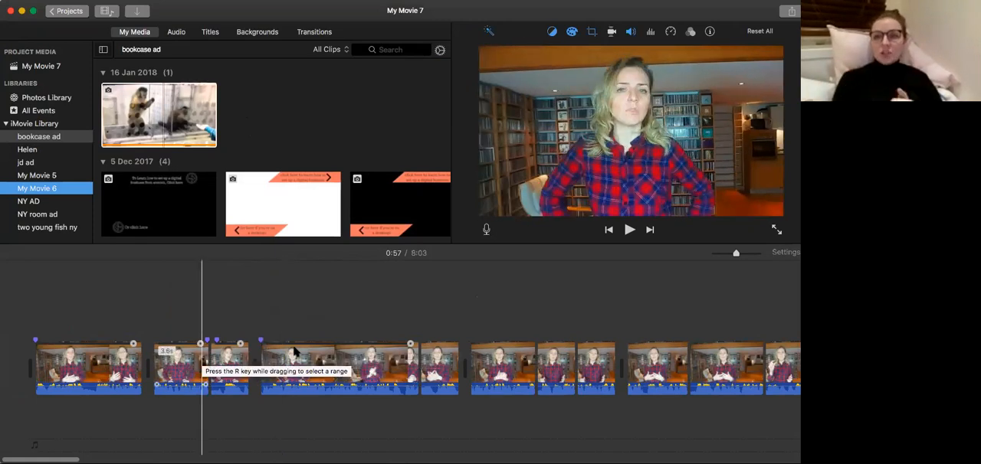
{"action": "left_click", "coordinate": [110, 367]}
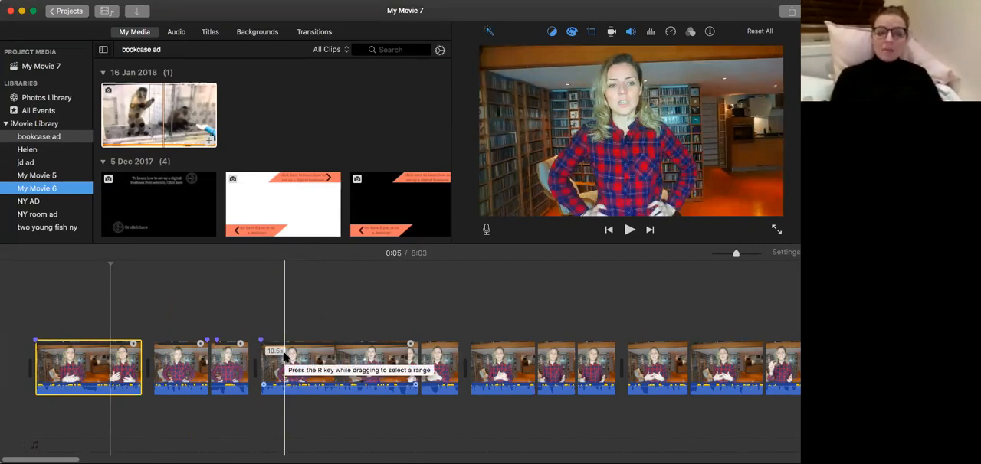
{"action": "key", "text": "super+a"}
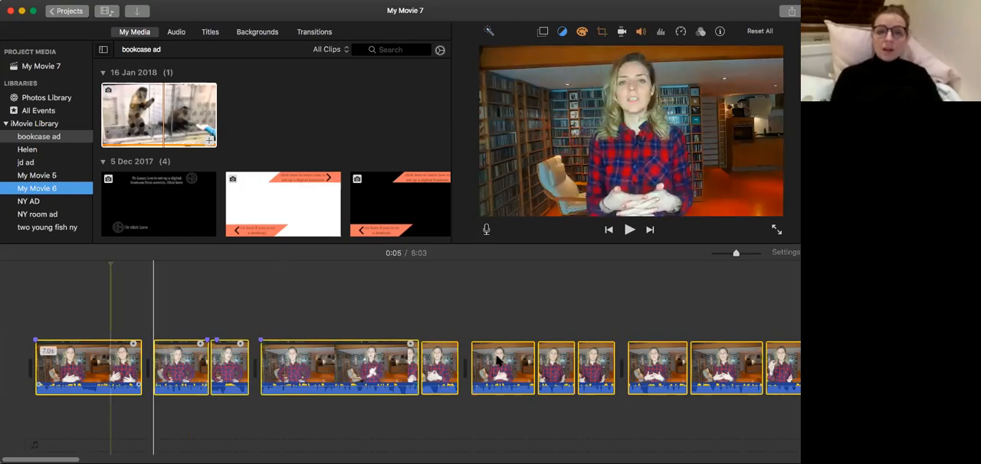
{"action": "left_click", "coordinate": [121, 366]}
{"action": "key", "text": "super+a"}
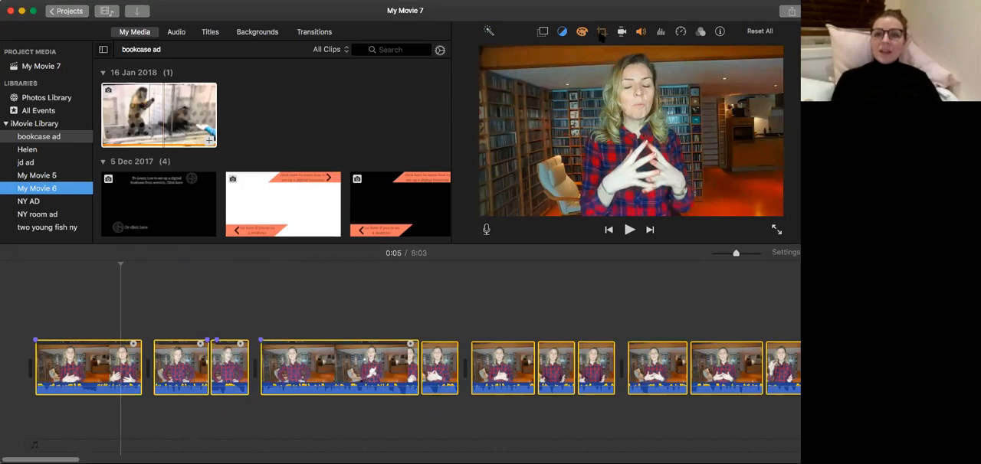
{"action": "left_click", "coordinate": [601, 32]}
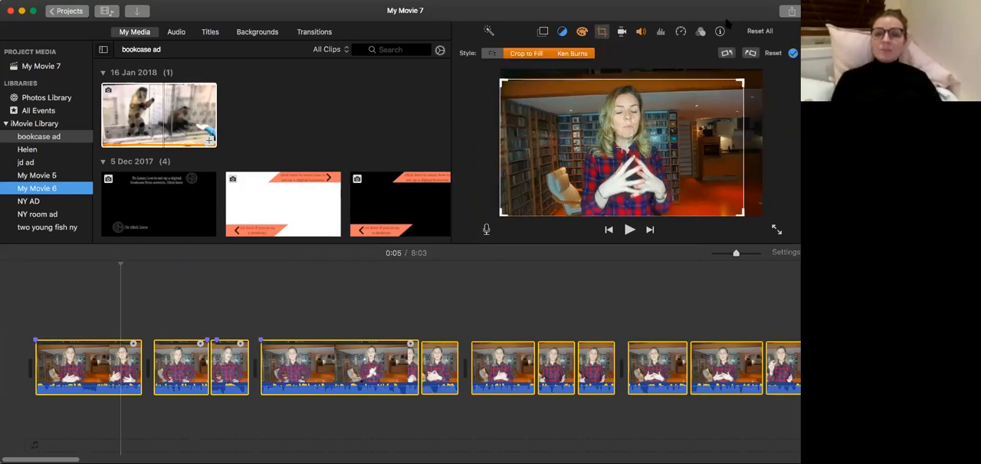
{"action": "left_click", "coordinate": [680, 33]}
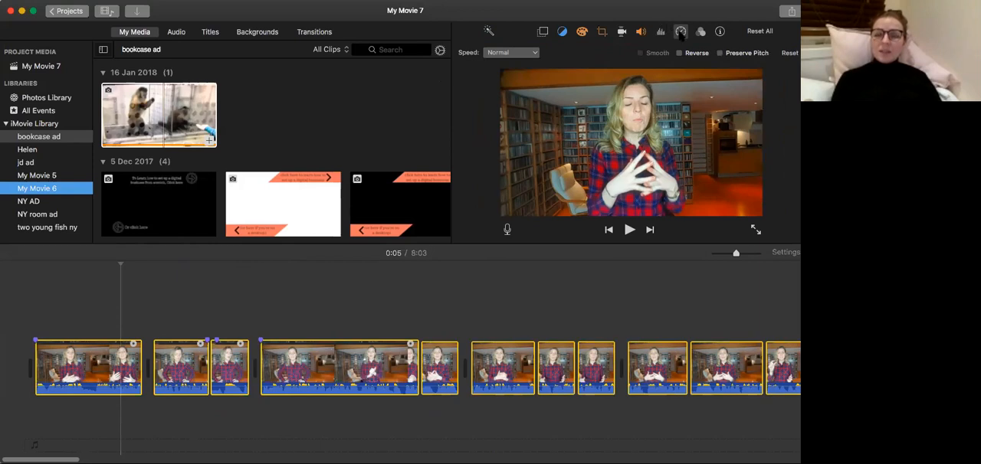
{"action": "left_click", "coordinate": [511, 52]}
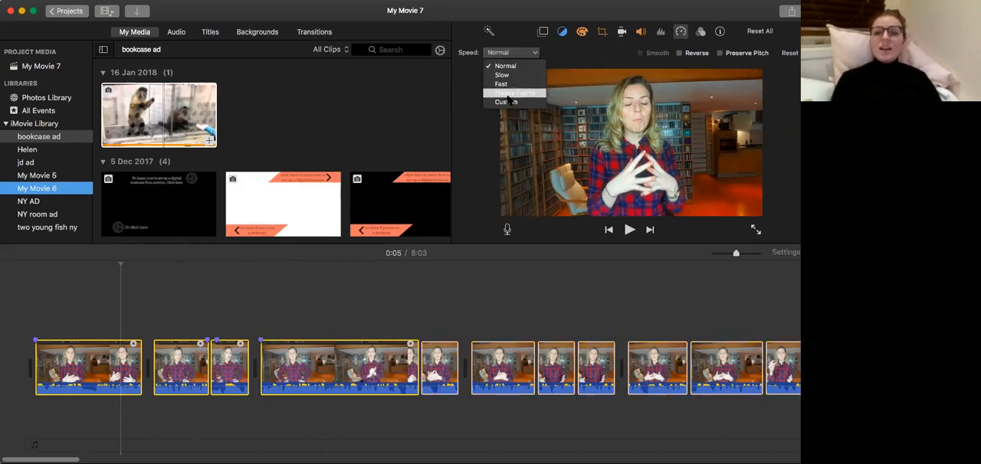
{"action": "left_click", "coordinate": [502, 103]}
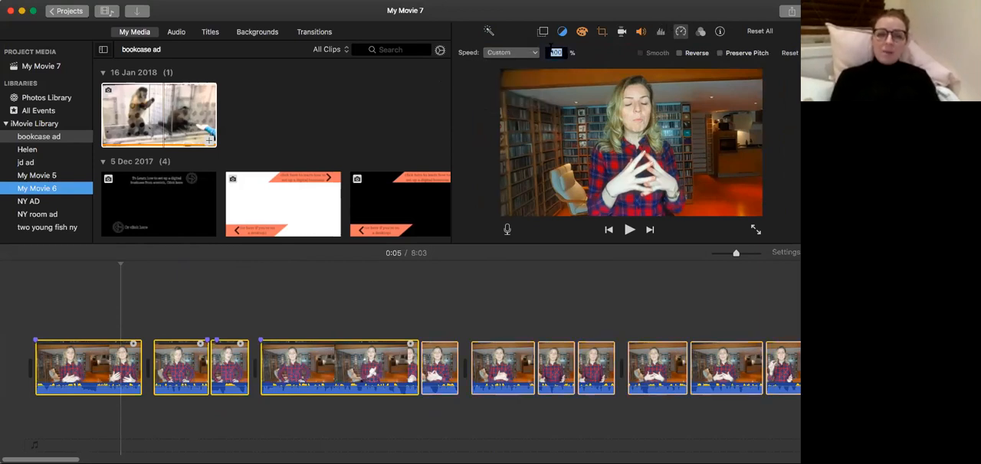
{"action": "key", "text": "Return"}
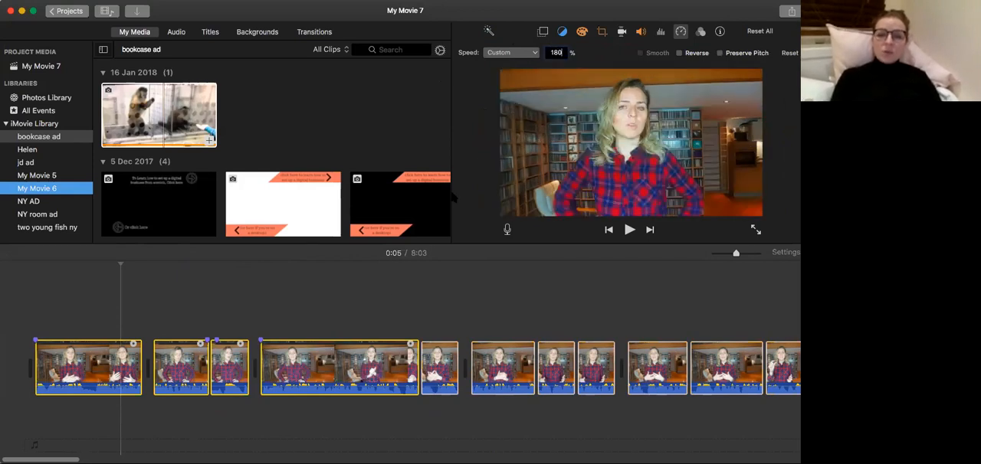
Deselect the clips and play the sped-up movie to check its pace.
{"action": "left_click", "coordinate": [311, 318]}
{"action": "key", "text": "space"}
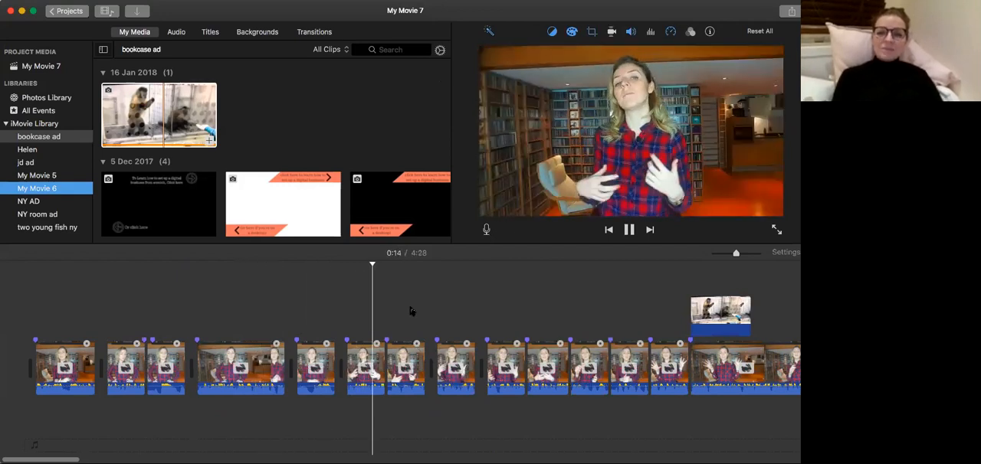
{"action": "key", "text": "space"}
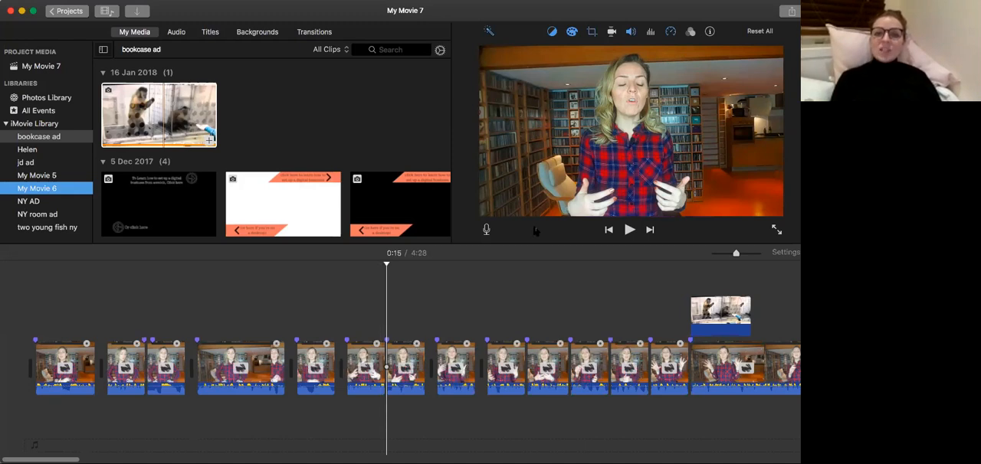
Look over the timeline and play from the first clip to check the cut into the following clips.
{"action": "scroll", "coordinate": [499, 343], "scroll_direction": "right", "scroll_amount": 10}
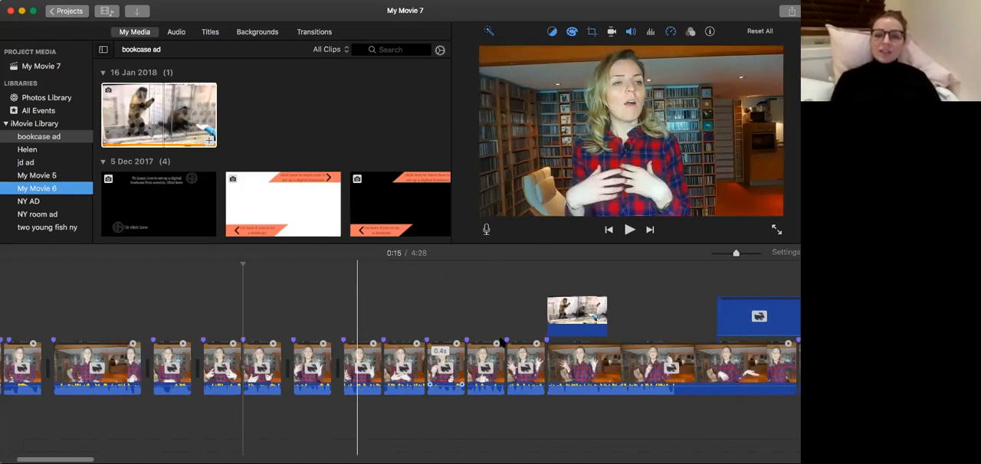
{"action": "scroll", "coordinate": [500, 343], "scroll_direction": "left", "scroll_amount": 10}
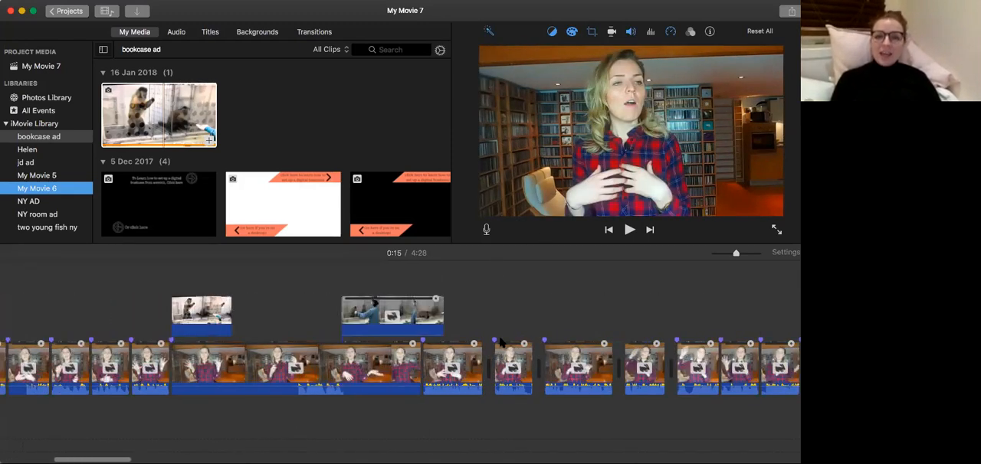
{"action": "scroll", "coordinate": [500, 342], "scroll_direction": "left", "scroll_amount": 10}
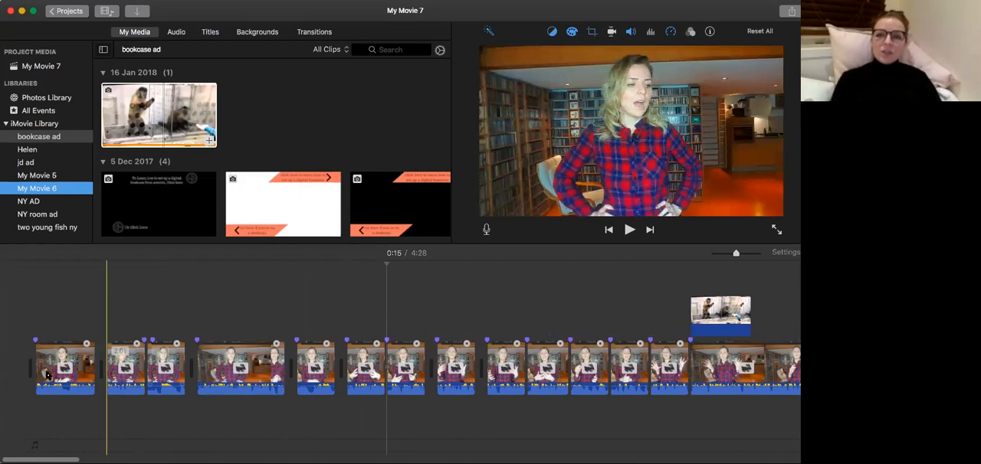
{"action": "left_click", "coordinate": [77, 376]}
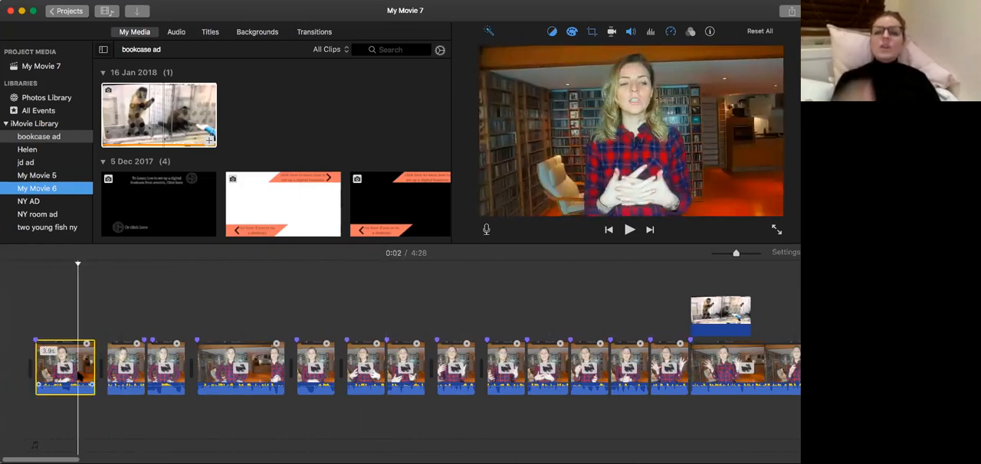
{"action": "key", "text": "space"}
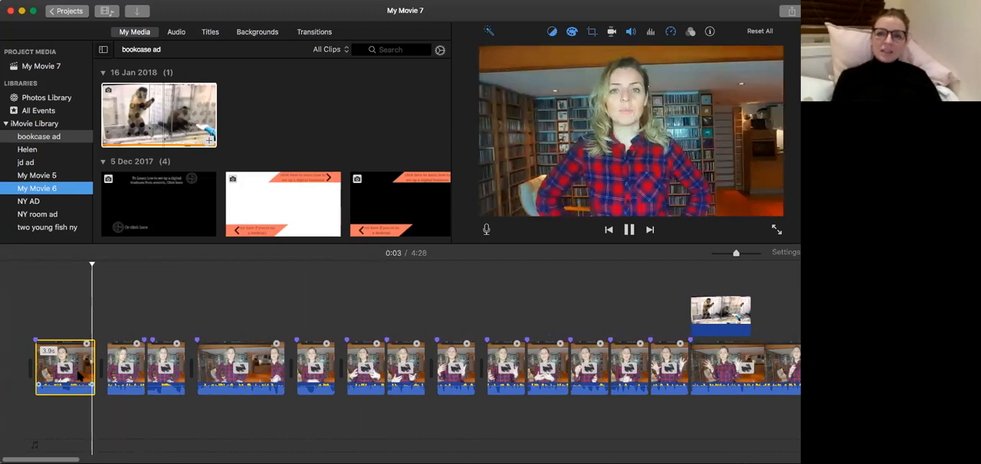
{"action": "key", "text": "space"}
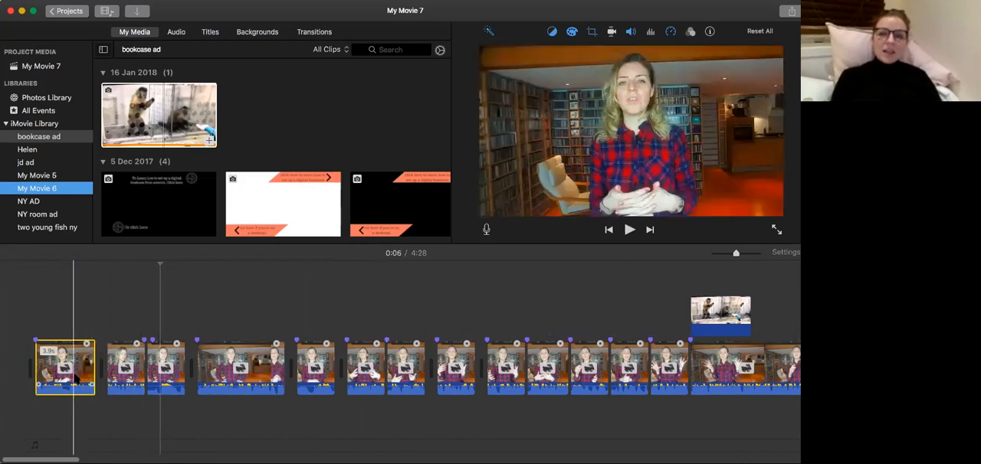
Set the second clip's crop style to Fit so that it shows the full frame.
{"action": "left_click", "coordinate": [121, 368]}
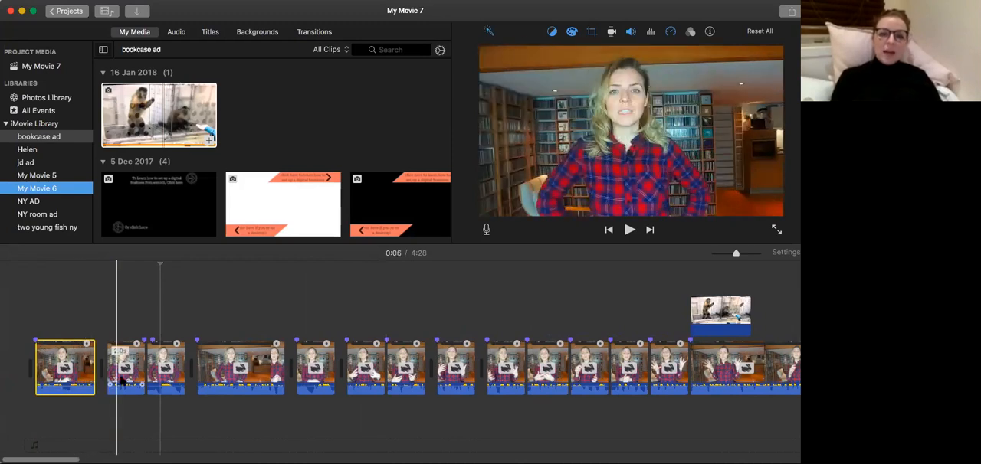
{"action": "left_click", "coordinate": [592, 31]}
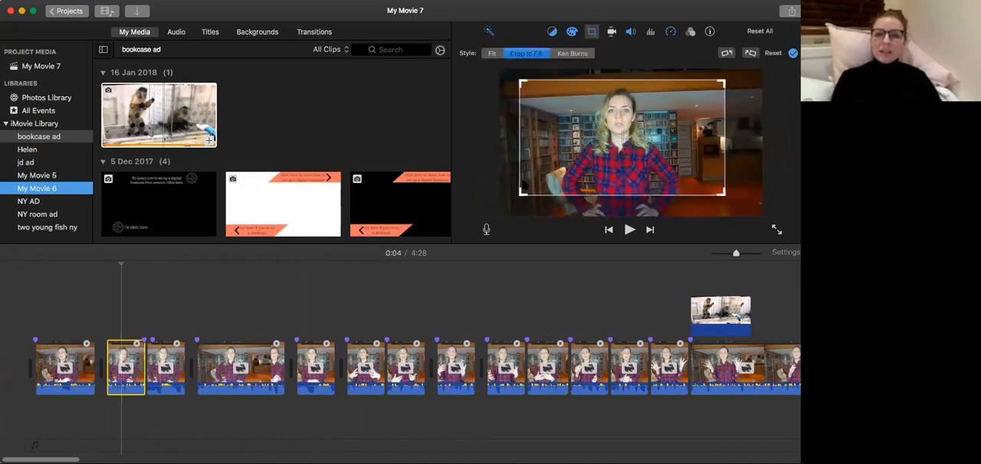
{"action": "left_click", "coordinate": [490, 54]}
{"action": "left_click", "coordinate": [74, 368]}
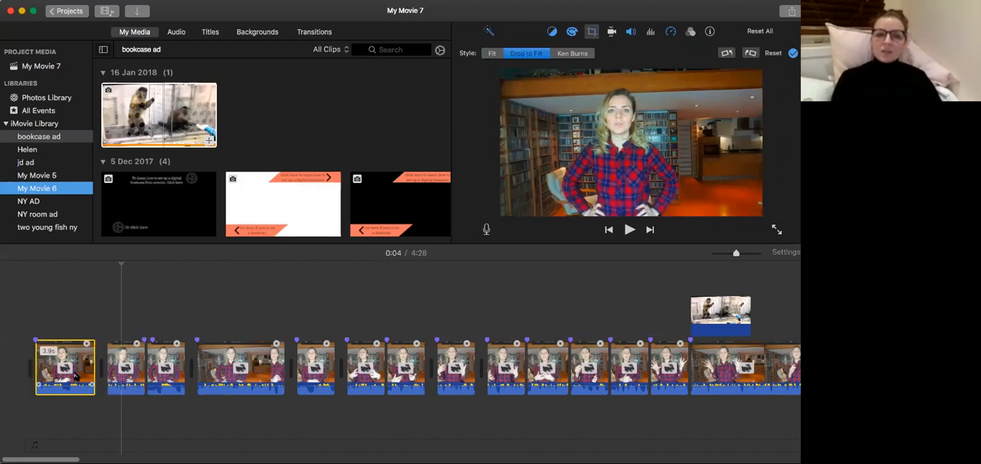
{"action": "left_click", "coordinate": [130, 358]}
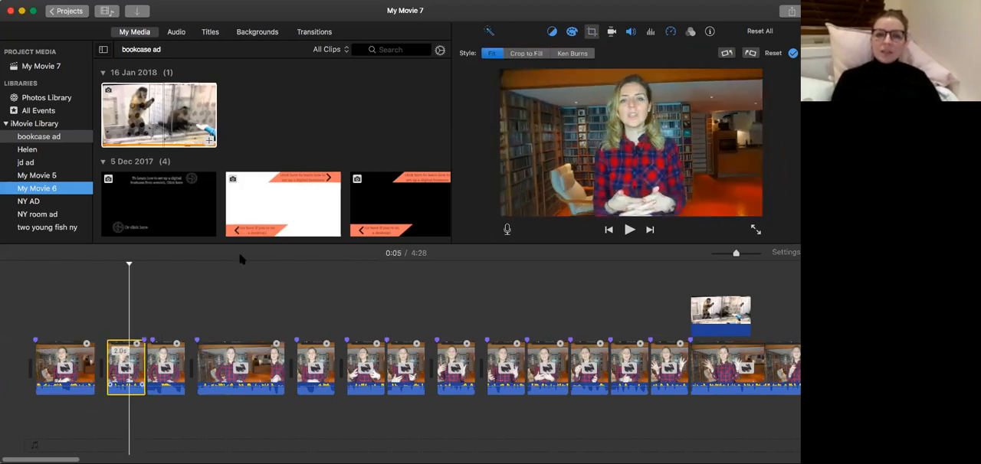
Play from the first clip into the second to check the cut without any crop.
{"action": "left_click", "coordinate": [71, 373]}
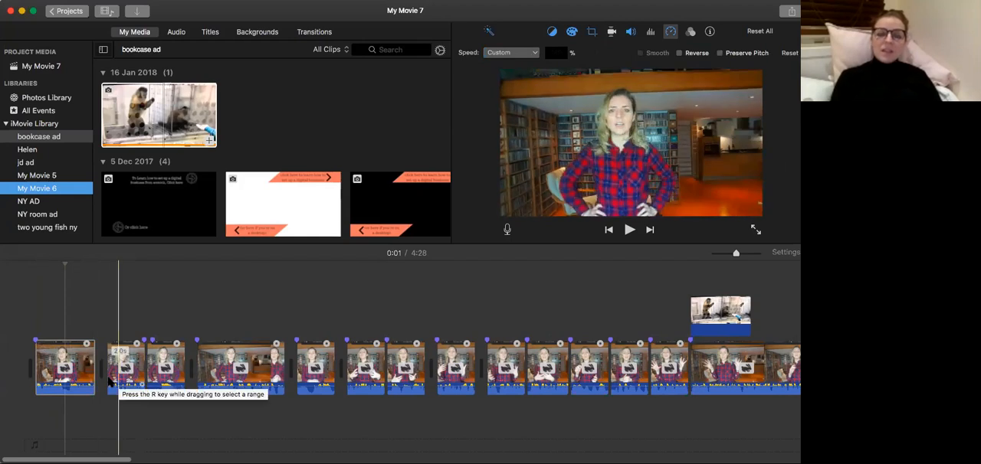
{"action": "key", "text": "space"}
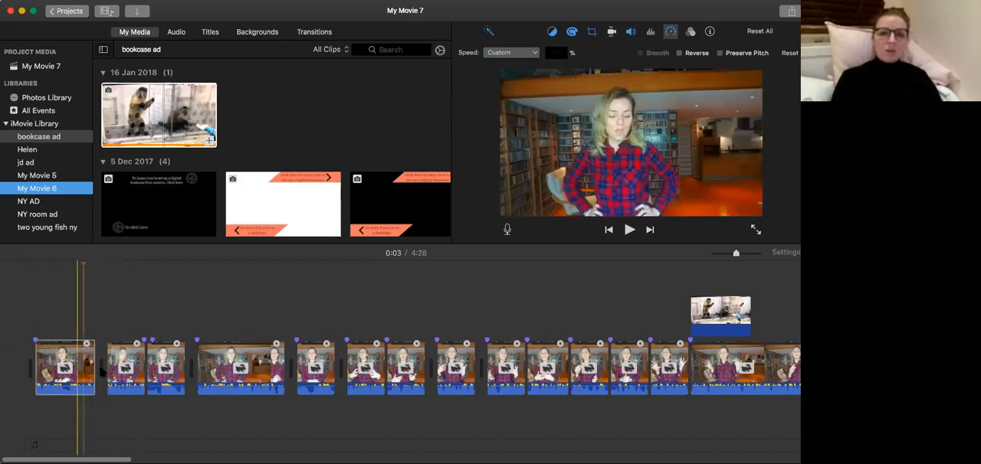
{"action": "left_click", "coordinate": [76, 369]}
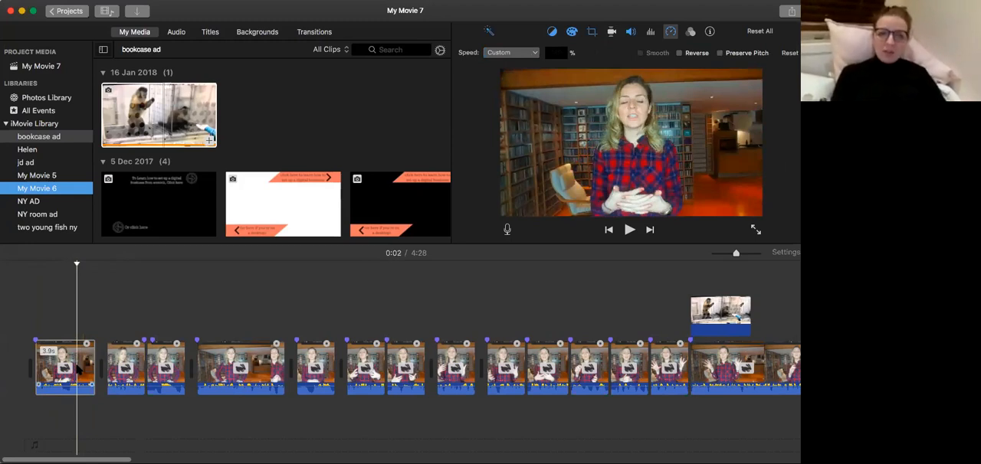
{"action": "key", "text": "space"}
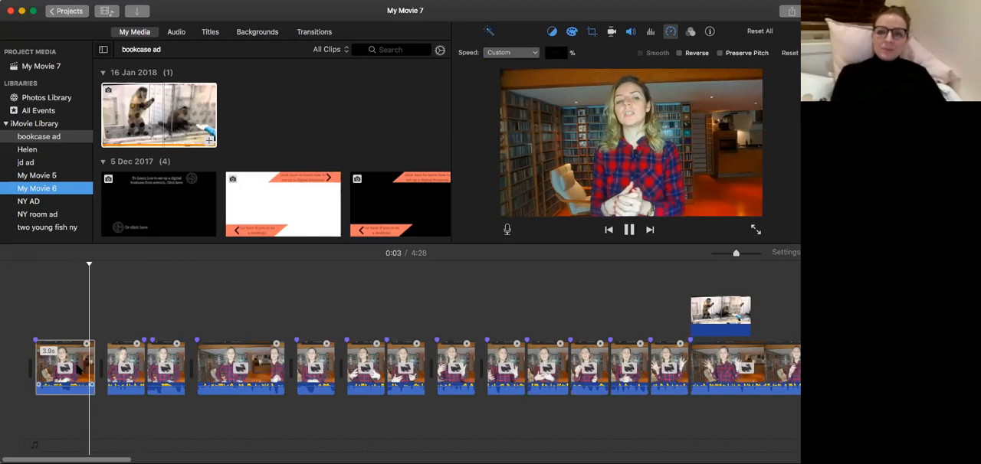
{"action": "key", "text": "space"}
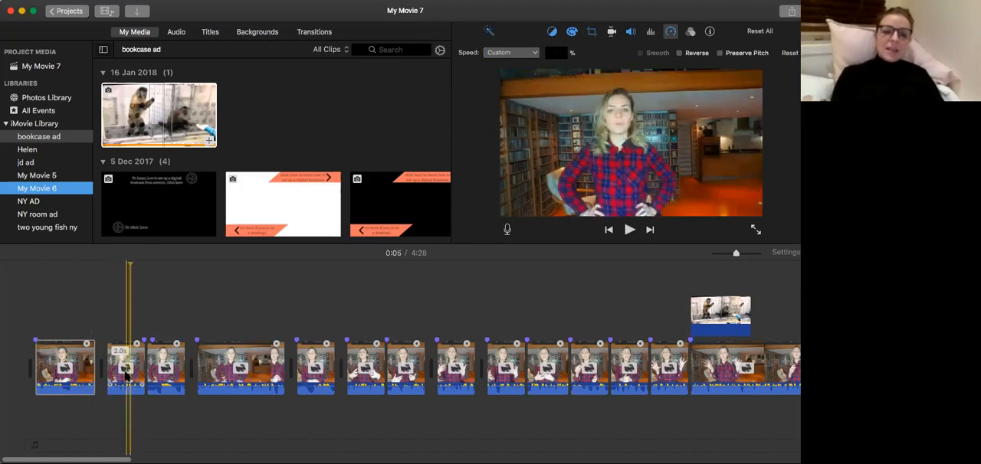
Set the second clip to Crop to Fill, with a smaller crop frame around the speaker's head and upper body.
{"action": "left_click", "coordinate": [125, 370]}
{"action": "left_click", "coordinate": [591, 31]}
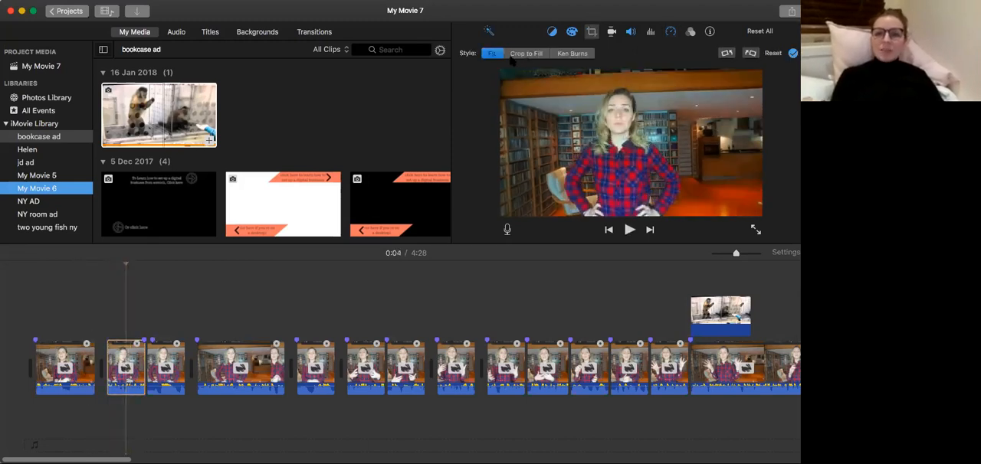
{"action": "left_click", "coordinate": [515, 54]}
{"action": "left_click_drag", "start_coordinate": [501, 213], "coordinate": [554, 184]}
{"action": "left_click_drag", "start_coordinate": [631, 182], "coordinate": [576, 198]}
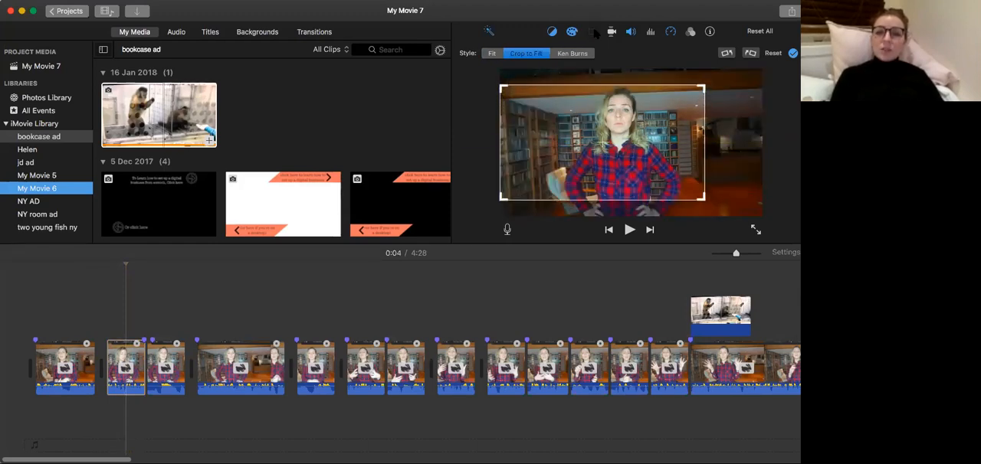
{"action": "left_click", "coordinate": [594, 32]}
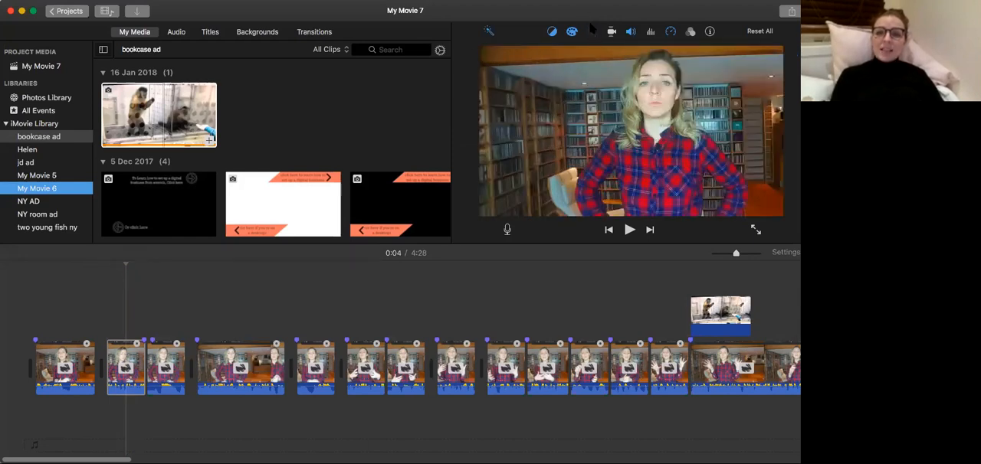
{"action": "left_click", "coordinate": [591, 30]}
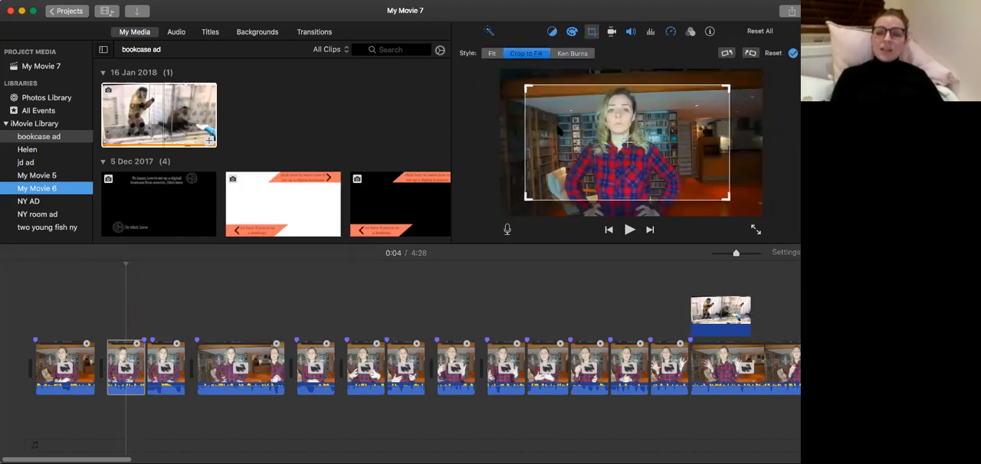
Play from the first clip to check how the cut to the tighter framing looks.
{"action": "left_click", "coordinate": [78, 371]}
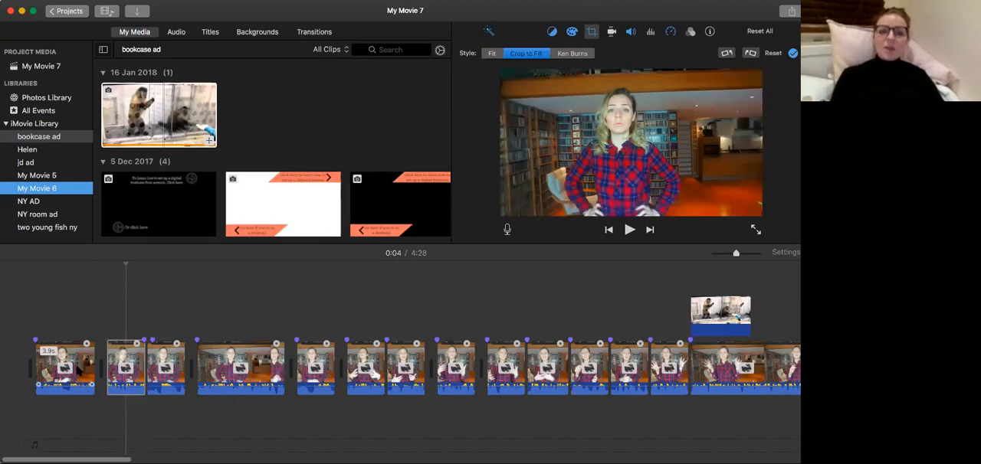
{"action": "key", "text": "super+r"}
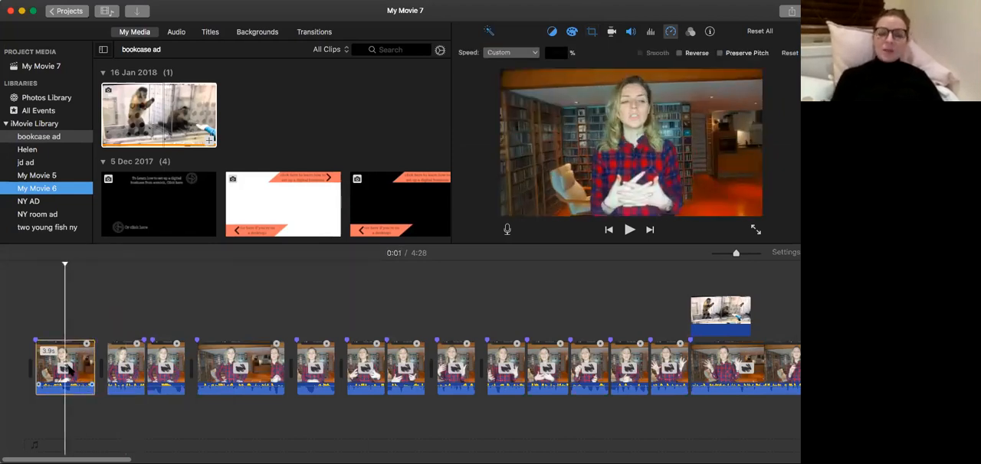
{"action": "key", "text": "space"}
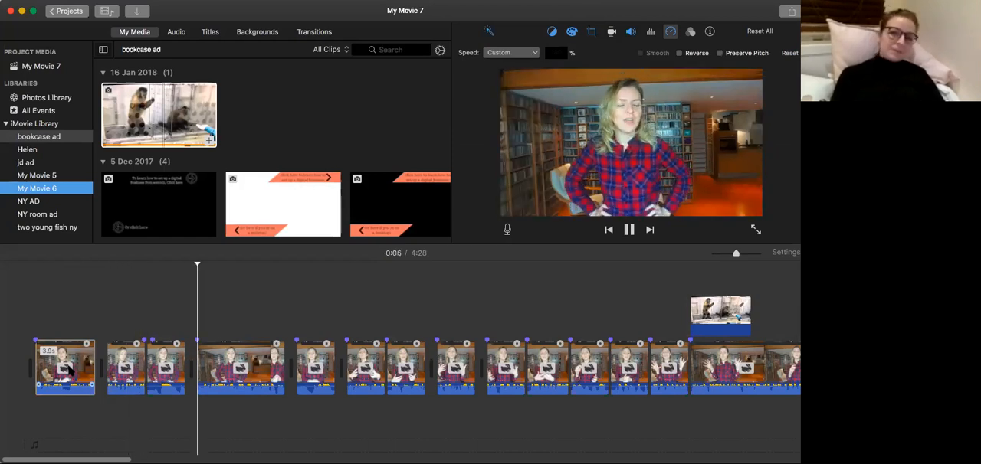
{"action": "key", "text": "space"}
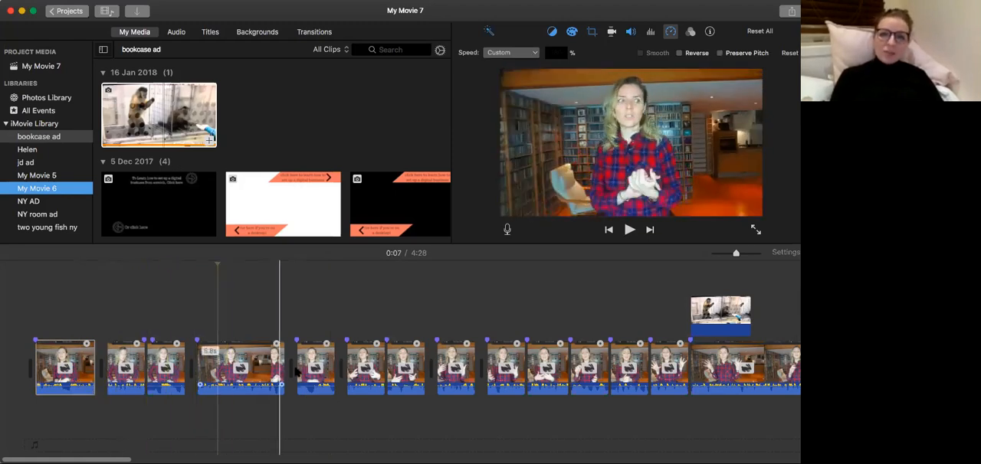
Scan the timeline, and play the long fourth clip to judge its speed.
{"action": "scroll", "coordinate": [296, 373], "scroll_direction": "right", "scroll_amount": 5}
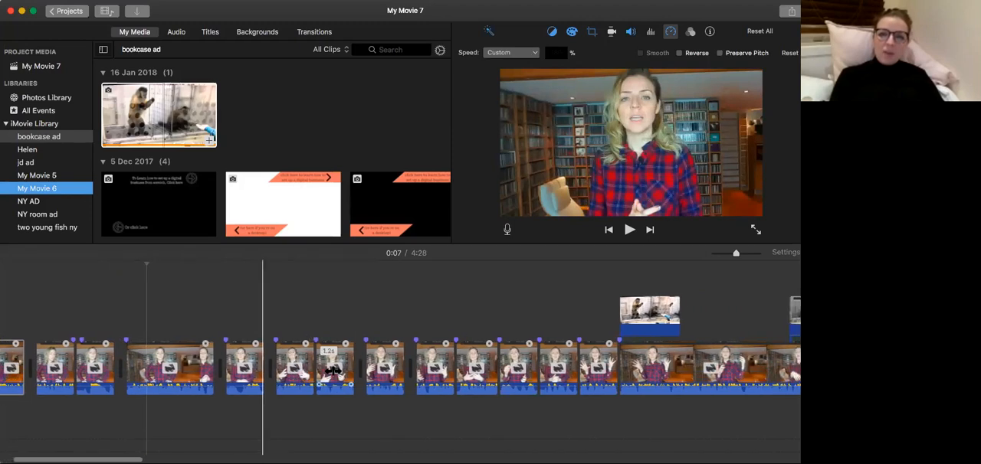
{"action": "scroll", "coordinate": [333, 370], "scroll_direction": "right", "scroll_amount": 10}
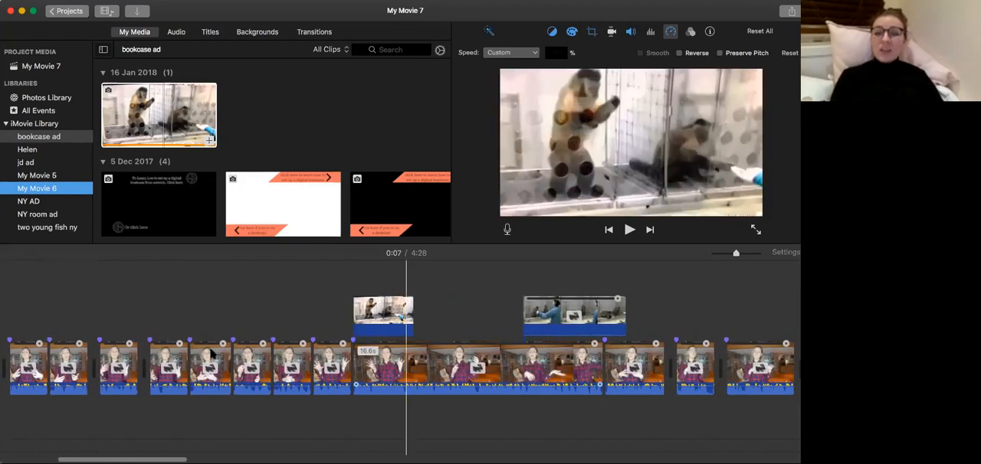
{"action": "scroll", "coordinate": [307, 367], "scroll_direction": "left", "scroll_amount": 4}
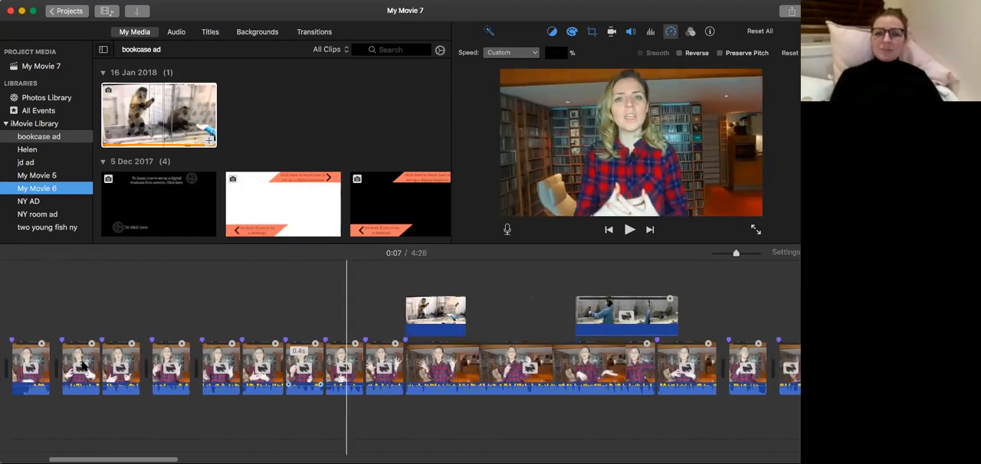
{"action": "scroll", "coordinate": [154, 364], "scroll_direction": "left", "scroll_amount": 8}
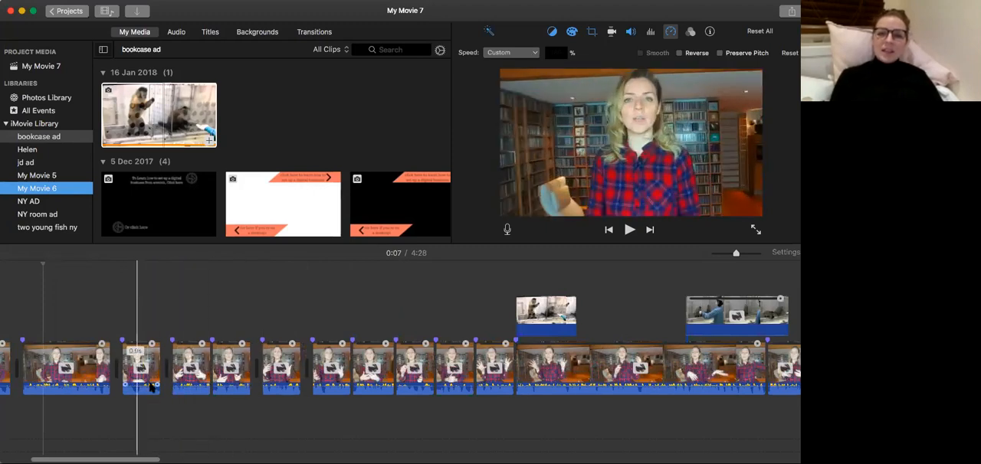
{"action": "scroll", "coordinate": [96, 375], "scroll_direction": "left", "scroll_amount": 5}
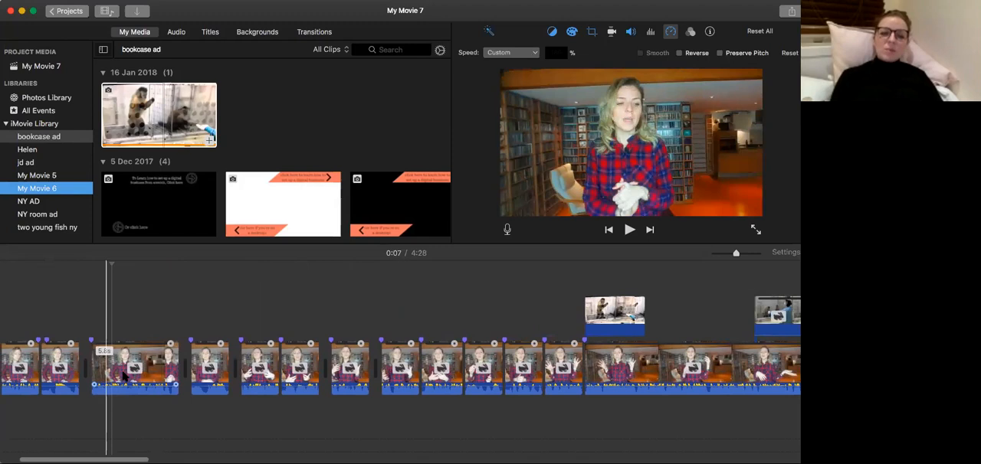
{"action": "left_click", "coordinate": [122, 368]}
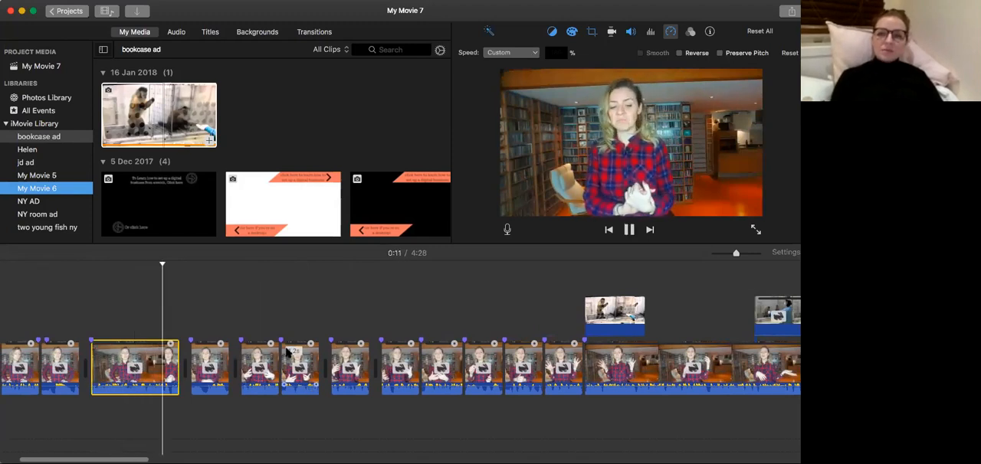
{"action": "key", "text": "space"}
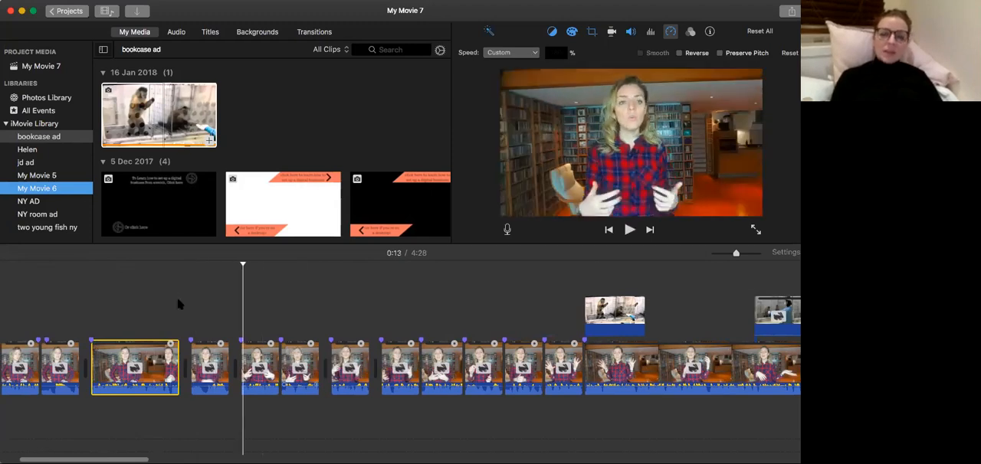
Set the speed of the long fourth clip to Normal.
{"action": "left_click", "coordinate": [670, 31]}
{"action": "left_click", "coordinate": [668, 34]}
{"action": "left_click", "coordinate": [521, 53]}
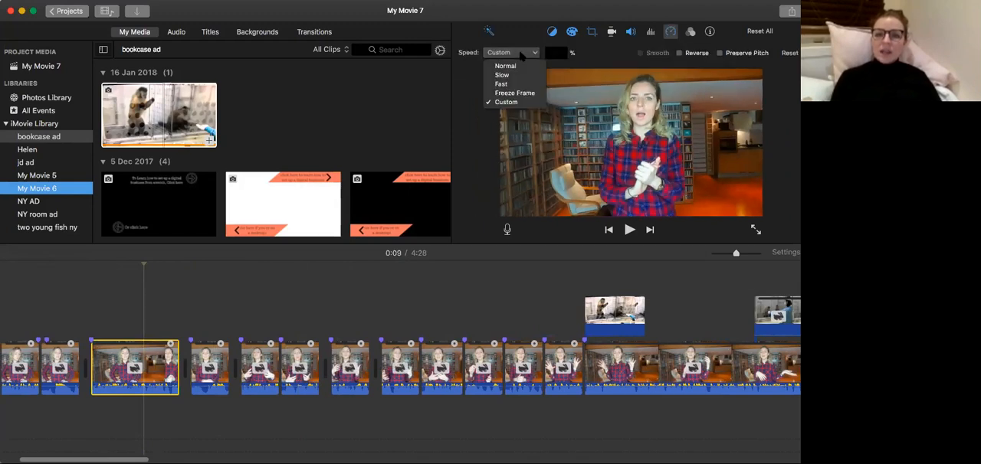
{"action": "left_click", "coordinate": [516, 67]}
Set the speed of the short fifth clip to Normal.
{"action": "left_click", "coordinate": [279, 368]}
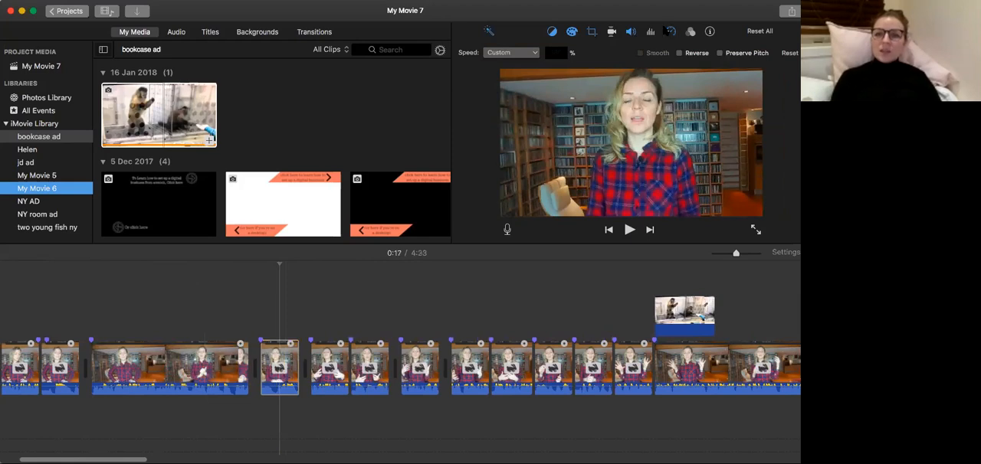
{"action": "left_click", "coordinate": [669, 32]}
{"action": "left_click", "coordinate": [672, 32]}
{"action": "left_click", "coordinate": [514, 55]}
Play the movie from the fourth clip onward to compare the normal-speed clips with the sped-up ones.
{"action": "left_click", "coordinate": [150, 354]}
{"action": "key", "text": "space"}
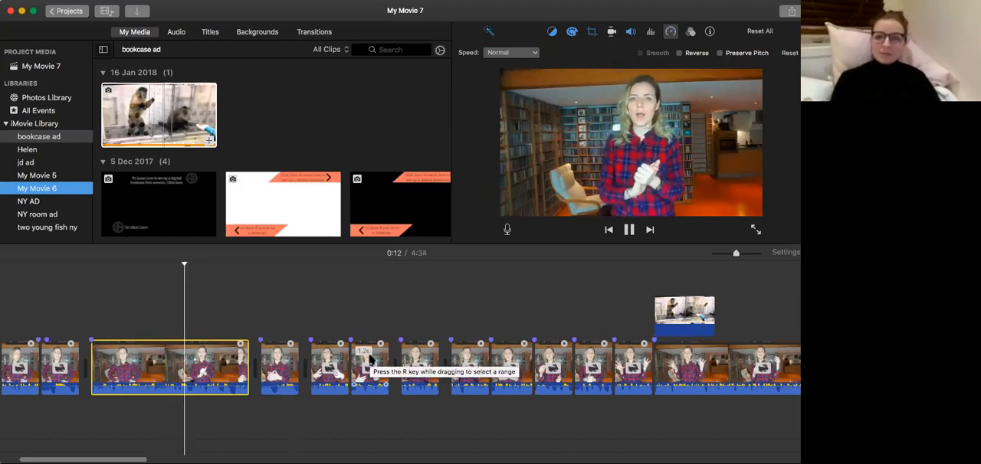
{"action": "scroll", "coordinate": [370, 358], "scroll_direction": "right", "scroll_amount": 1}
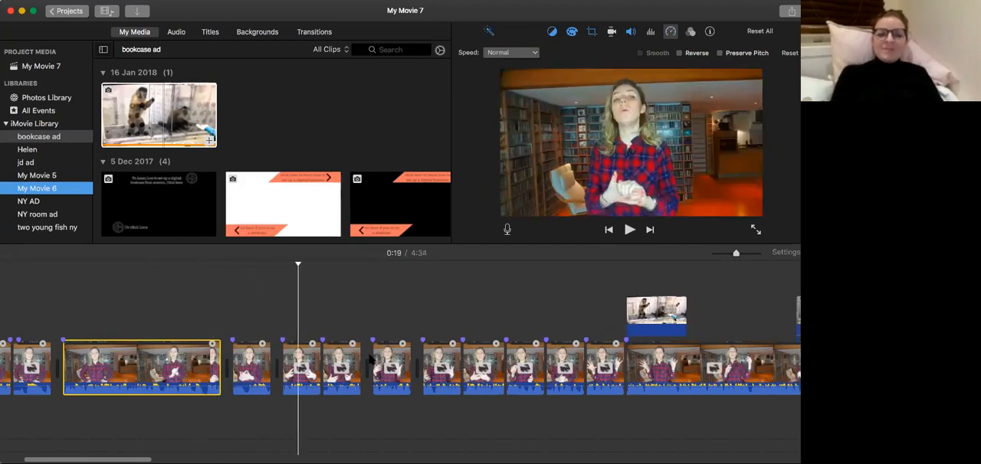
{"action": "scroll", "coordinate": [578, 299], "scroll_direction": "right", "scroll_amount": 2}
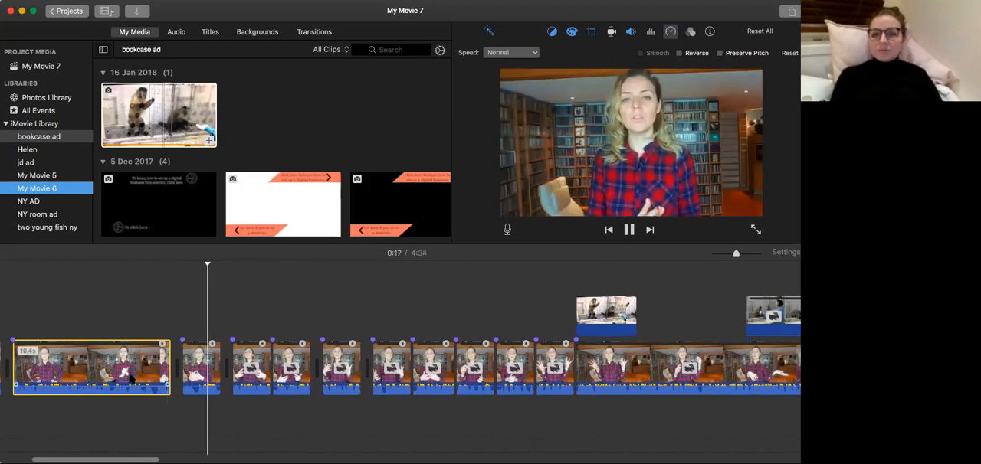
Stop playback and set the speed of the sixth talking-head clip to Normal.
{"action": "scroll", "coordinate": [153, 375], "scroll_direction": "right", "scroll_amount": 3}
{"action": "key", "text": "space"}
{"action": "left_click", "coordinate": [220, 369]}
{"action": "left_click", "coordinate": [669, 31]}
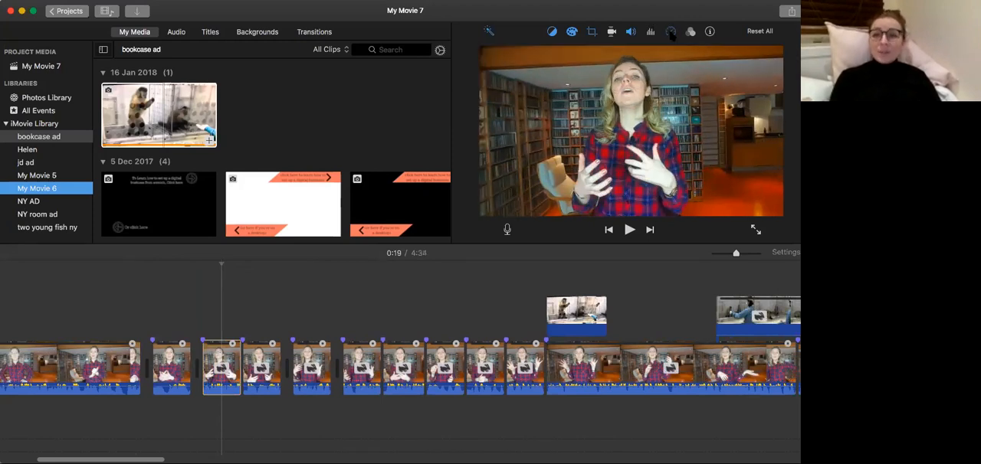
{"action": "left_click", "coordinate": [671, 33]}
{"action": "left_click", "coordinate": [518, 55]}
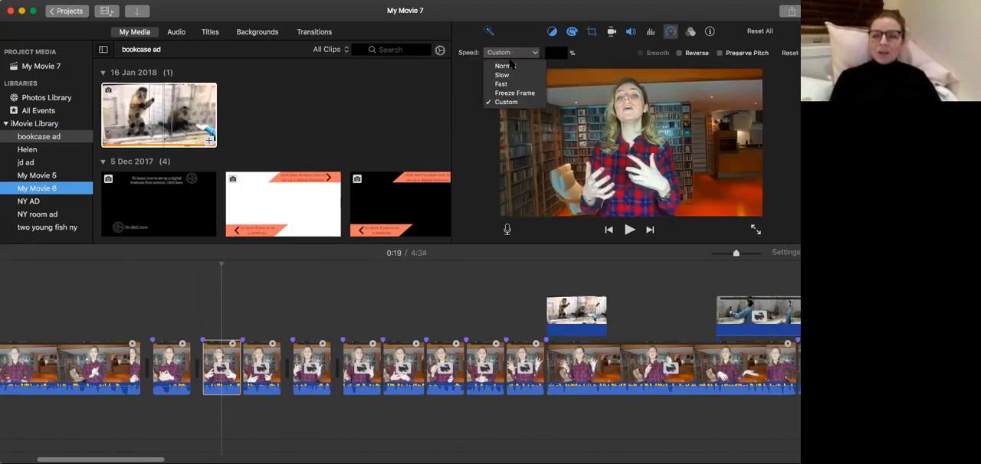
{"action": "left_click", "coordinate": [510, 68]}
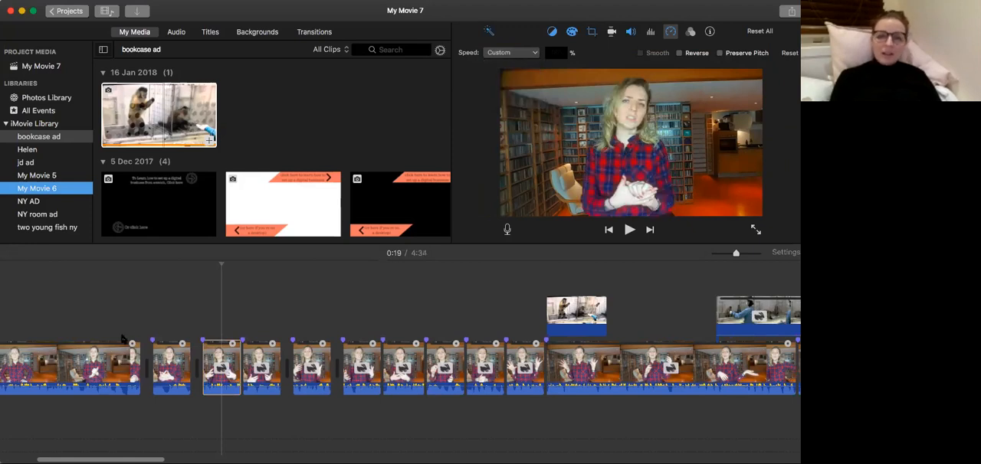
Play the movie from the end of the long fourth clip and again from the fifth clip to check the normal-speed cuts.
{"action": "left_click", "coordinate": [115, 366]}
{"action": "key", "text": "space"}
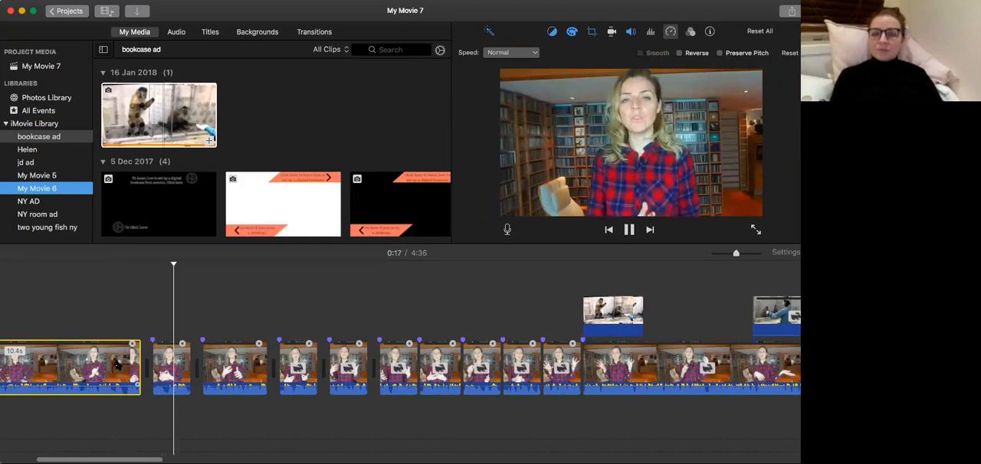
{"action": "key", "text": "space"}
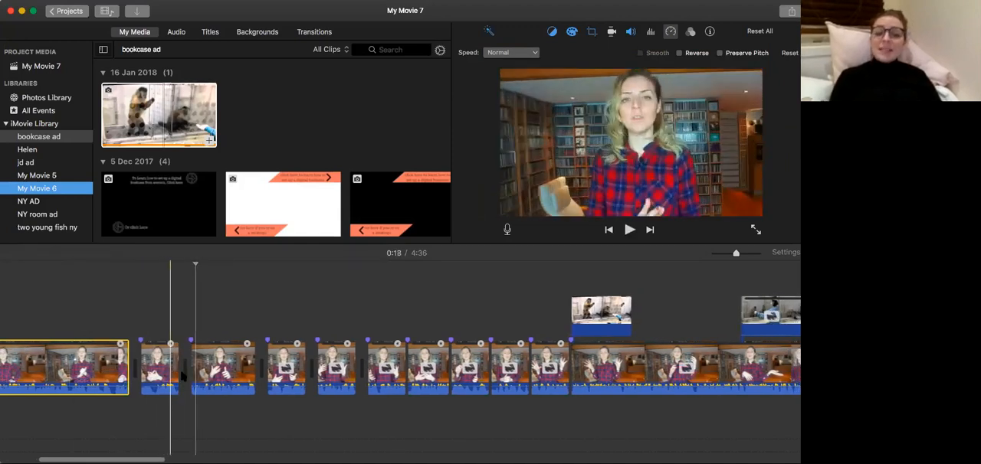
{"action": "left_click", "coordinate": [159, 369]}
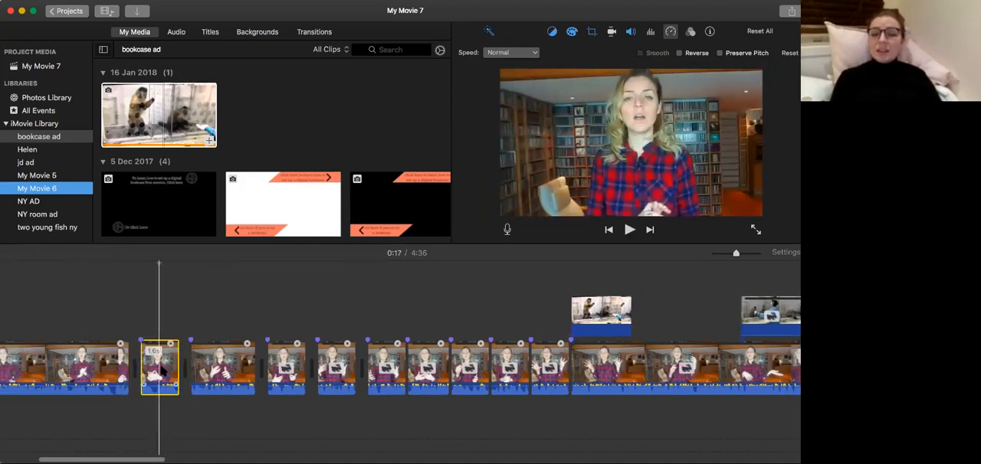
{"action": "key", "text": "space"}
{"action": "key", "text": "space"}
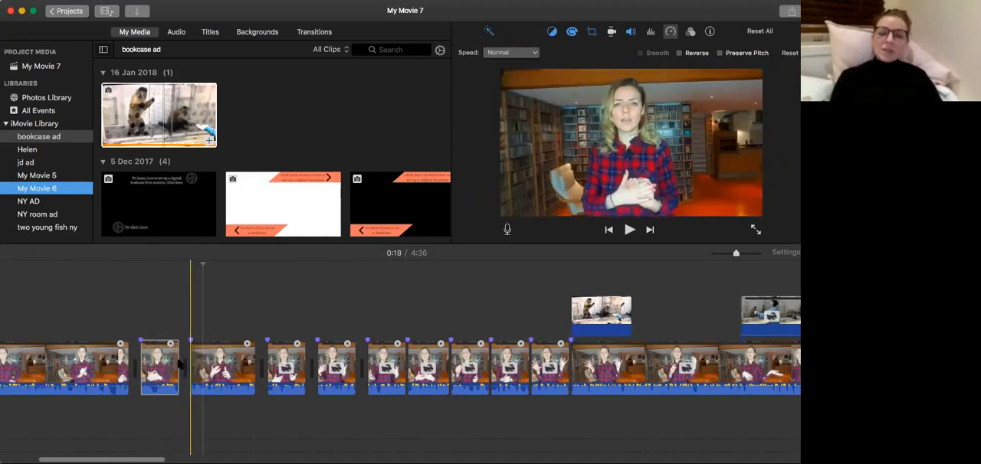
Scan the rest of the timeline for talking-head clips and cutaways that still have a speed adjustment.
{"action": "scroll", "coordinate": [274, 367], "scroll_direction": "right", "scroll_amount": 5}
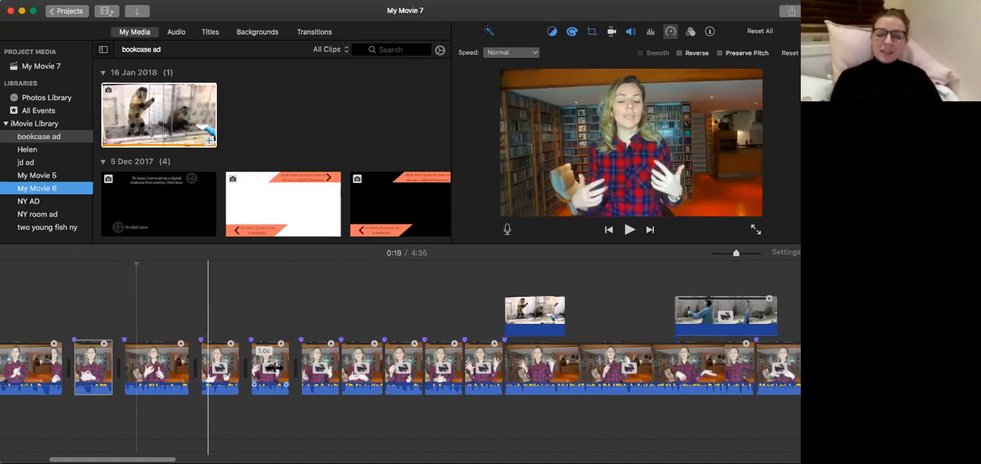
{"action": "scroll", "coordinate": [273, 367], "scroll_direction": "right", "scroll_amount": 10}
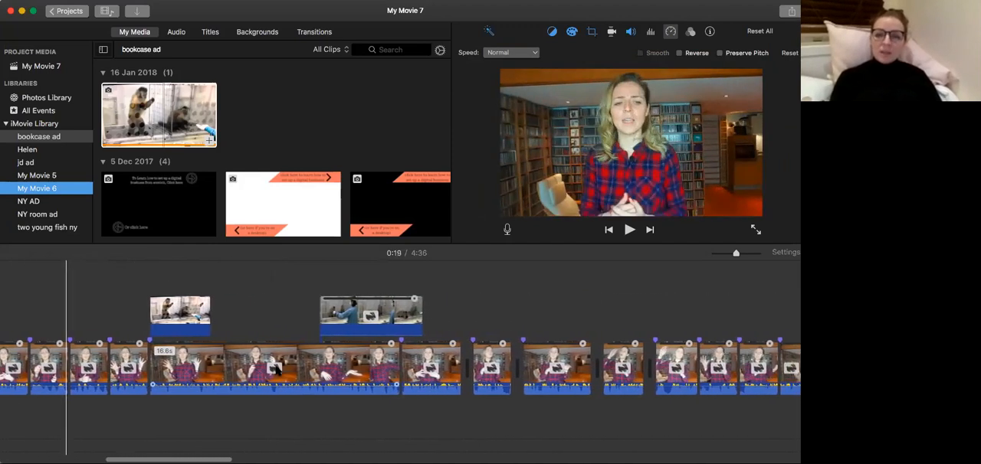
{"action": "scroll", "coordinate": [277, 370], "scroll_direction": "right", "scroll_amount": 2}
{"action": "scroll", "coordinate": [276, 370], "scroll_direction": "left", "scroll_amount": 15}
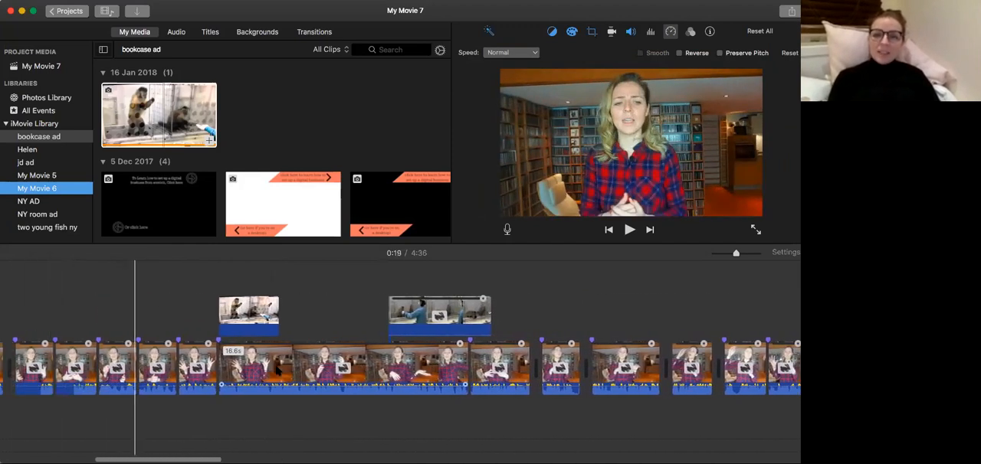
{"action": "scroll", "coordinate": [276, 370], "scroll_direction": "left", "scroll_amount": 8}
{"action": "scroll", "coordinate": [277, 371], "scroll_direction": "right", "scroll_amount": 20}
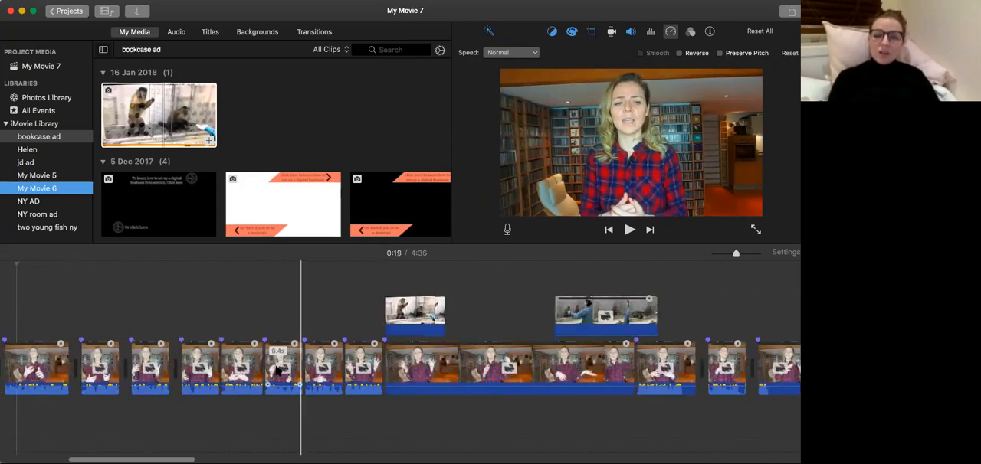
{"action": "scroll", "coordinate": [278, 371], "scroll_direction": "right", "scroll_amount": 2}
{"action": "scroll", "coordinate": [278, 371], "scroll_direction": "left", "scroll_amount": 10}
{"action": "scroll", "coordinate": [277, 371], "scroll_direction": "right", "scroll_amount": 2}
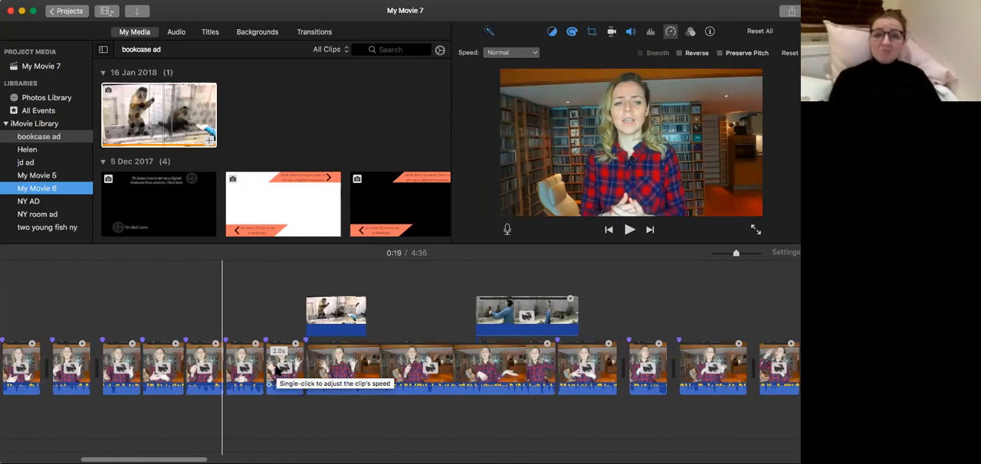
{"action": "scroll", "coordinate": [276, 370], "scroll_direction": "right", "scroll_amount": 5}
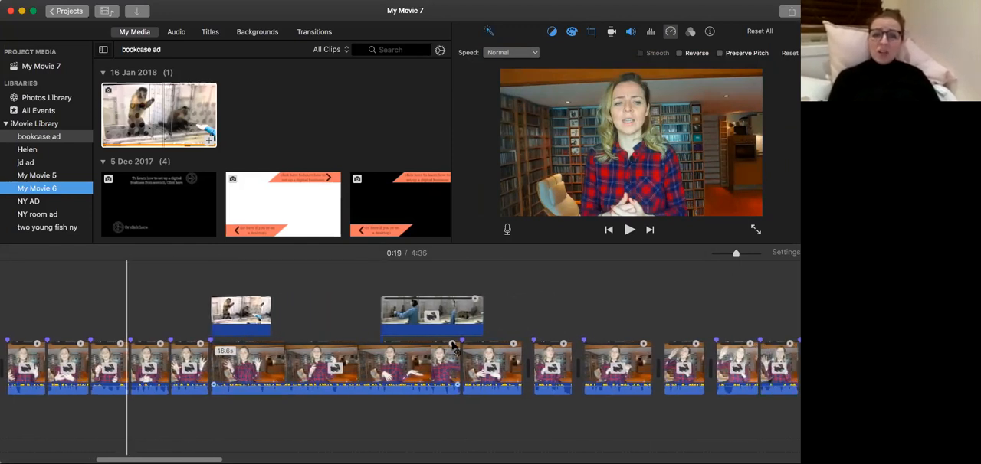
Play the talking-head clip beneath the end of the second monkey cutaway to judge its speed.
{"action": "left_click", "coordinate": [479, 352]}
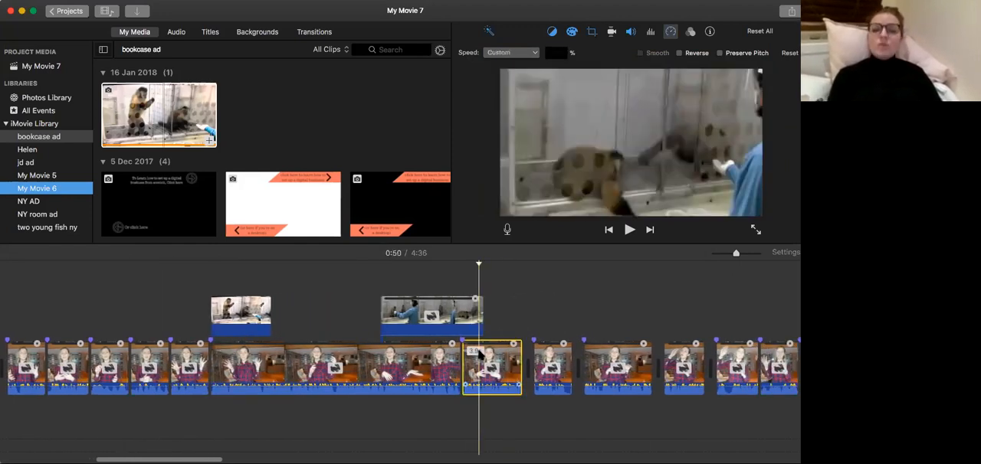
{"action": "key", "text": "space"}
{"action": "scroll", "coordinate": [479, 353], "scroll_direction": "right", "scroll_amount": 5}
{"action": "key", "text": "space"}
{"action": "scroll", "coordinate": [479, 352], "scroll_direction": "right", "scroll_amount": 3}
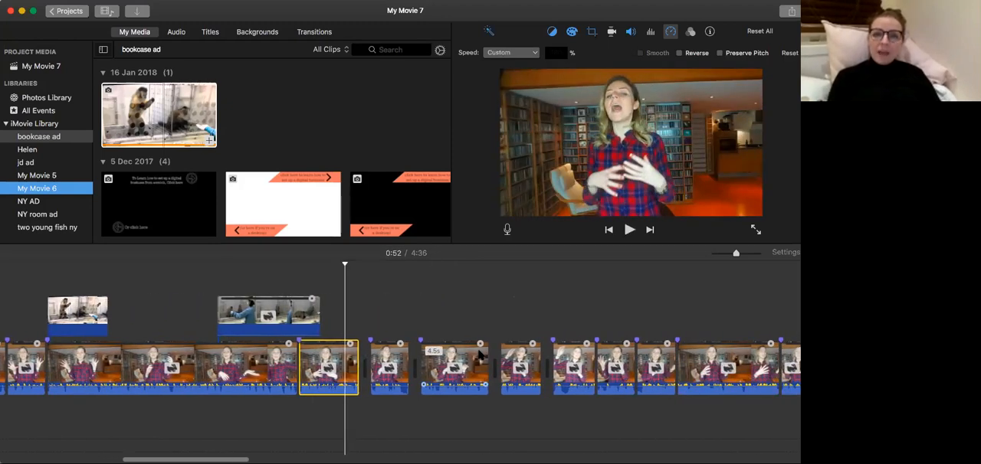
Select all clips on the timeline, including the cutaways, and set their speed to Normal.
{"action": "left_click", "coordinate": [182, 348]}
{"action": "left_click", "coordinate": [167, 325]}
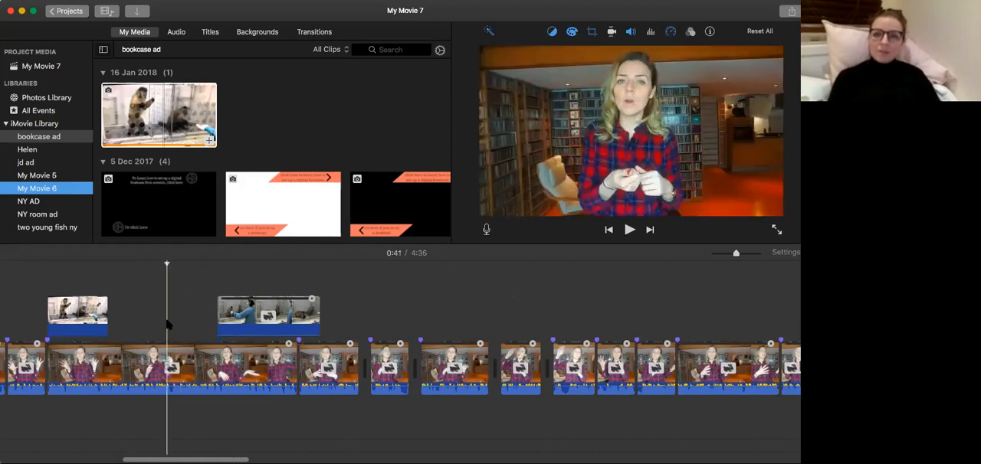
{"action": "left_click", "coordinate": [172, 367]}
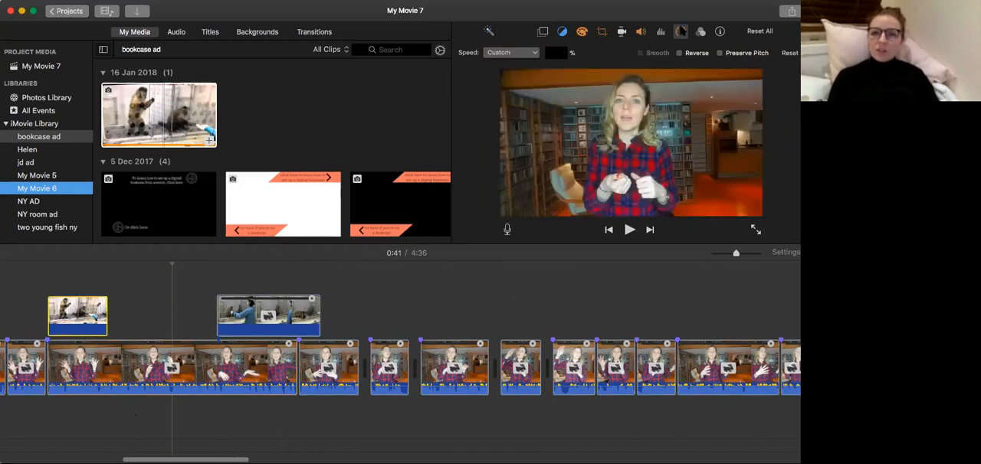
{"action": "left_click", "coordinate": [680, 31]}
{"action": "left_click", "coordinate": [680, 32]}
{"action": "left_click", "coordinate": [505, 52]}
{"action": "left_click", "coordinate": [509, 67]}
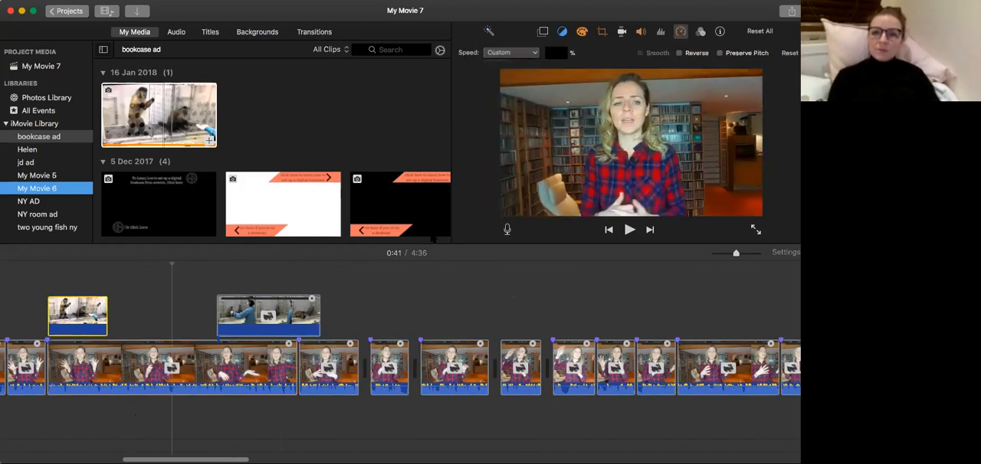
Split the second monkey cutaway at 1:09 and move its second part to the start of the next talking-head clip.
{"action": "left_click", "coordinate": [486, 327]}
{"action": "key", "text": "space"}
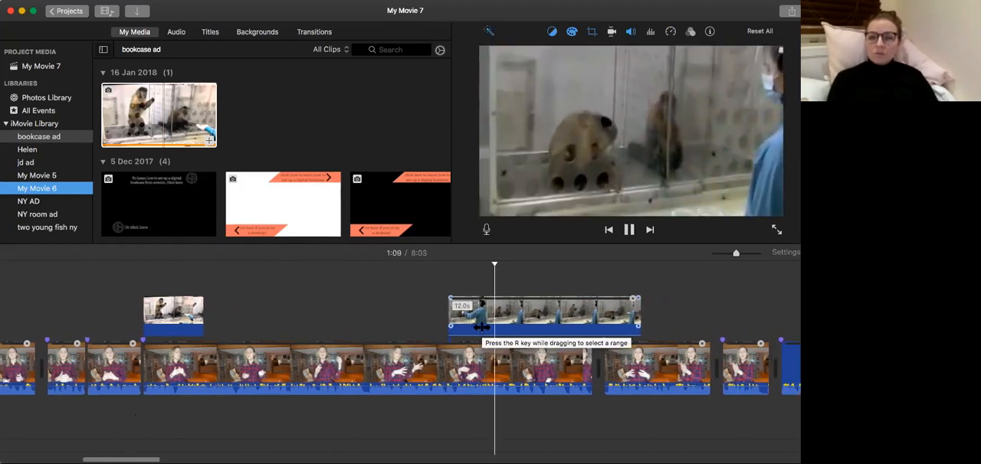
{"action": "left_click", "coordinate": [479, 322]}
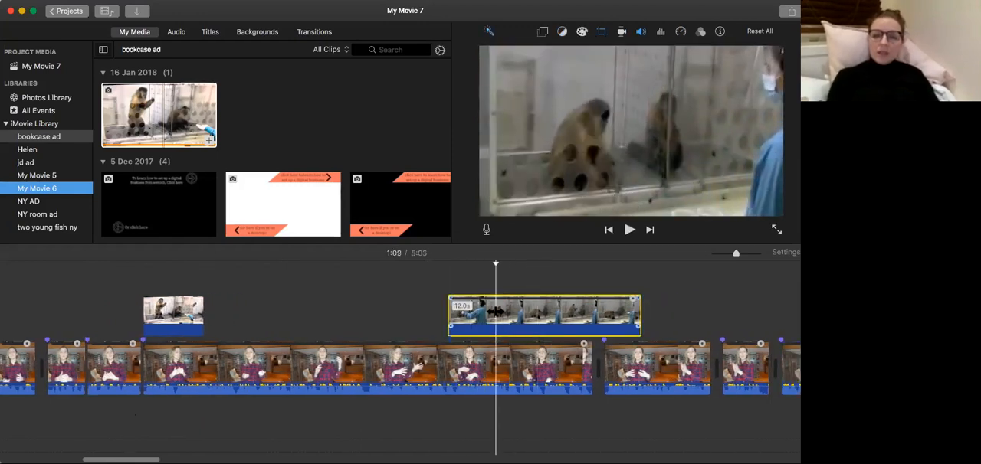
{"action": "key", "text": "super+b"}
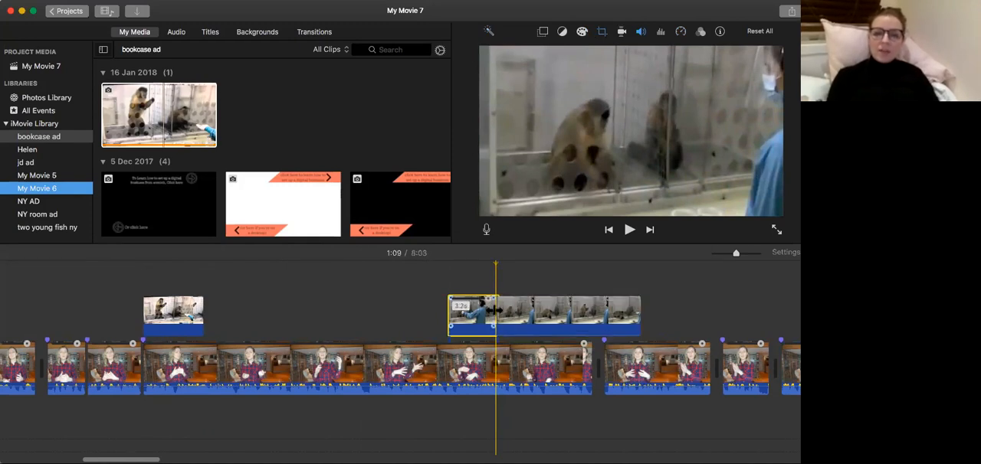
{"action": "left_click_drag", "start_coordinate": [514, 311], "coordinate": [624, 312]}
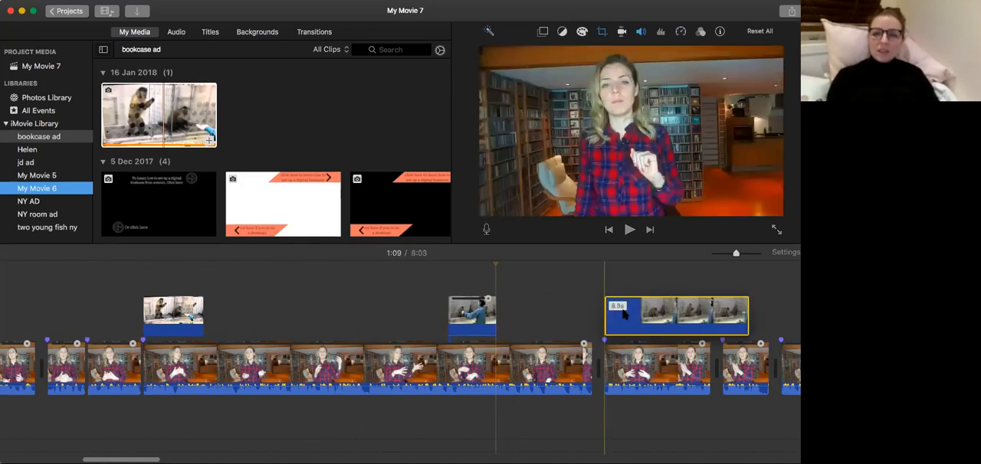
Play the short first part of the split monkey cutaway and shift it slightly later on the timeline.
{"action": "left_click", "coordinate": [460, 335]}
{"action": "key", "text": "space"}
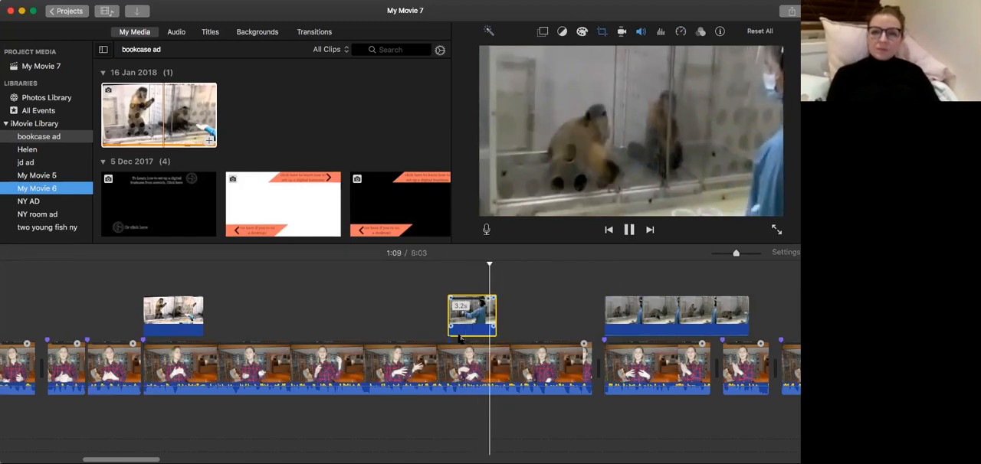
{"action": "left_click", "coordinate": [680, 31]}
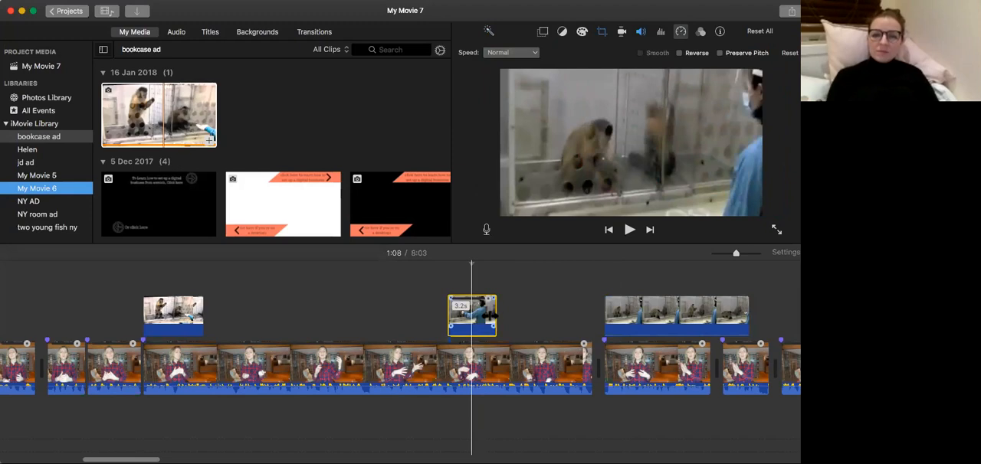
{"action": "left_click_drag", "start_coordinate": [490, 315], "coordinate": [496, 316]}
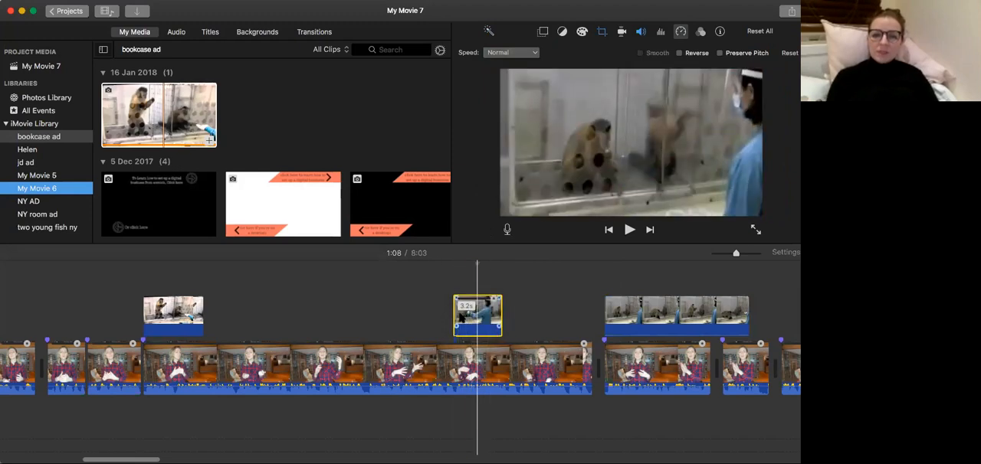
Play the shifted cutaway in context and move the longer monkey cutaway earlier so it starts at about 1:12.
{"action": "left_click", "coordinate": [445, 318]}
{"action": "key", "text": "space"}
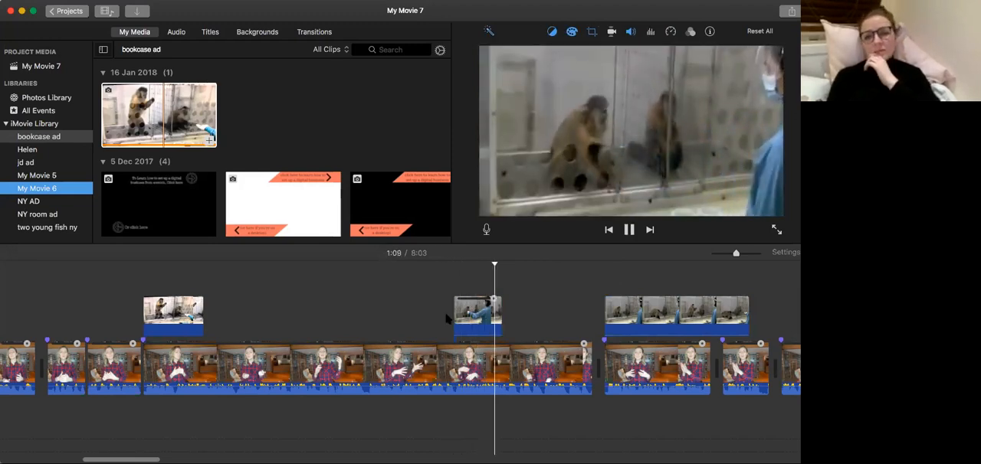
{"action": "key", "text": "space"}
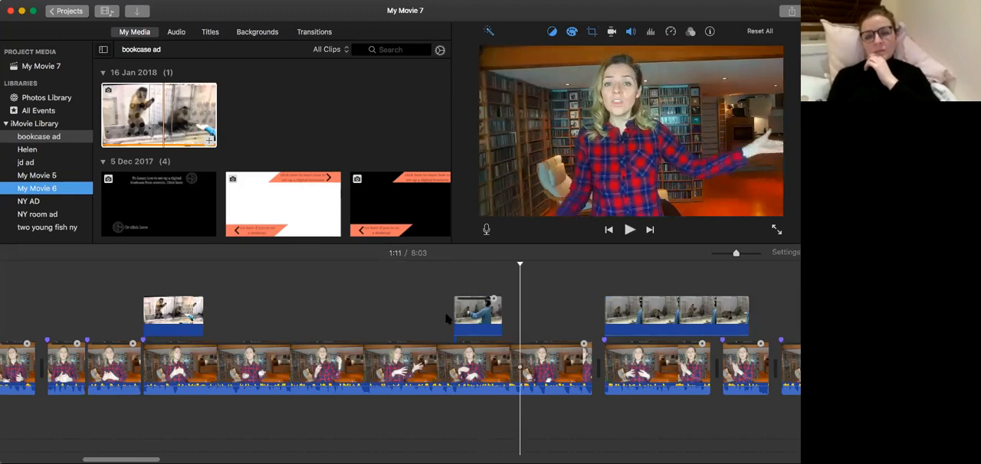
{"action": "key", "text": "space"}
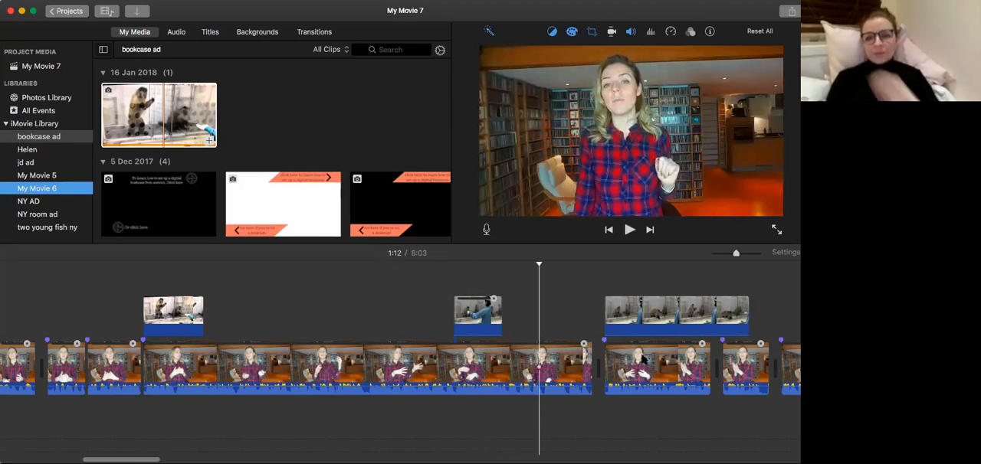
{"action": "left_click_drag", "start_coordinate": [640, 305], "coordinate": [573, 305]}
Split the longer monkey cutaway at 1:14 and delete its leading piece.
{"action": "left_click", "coordinate": [435, 312]}
{"action": "key", "text": "space"}
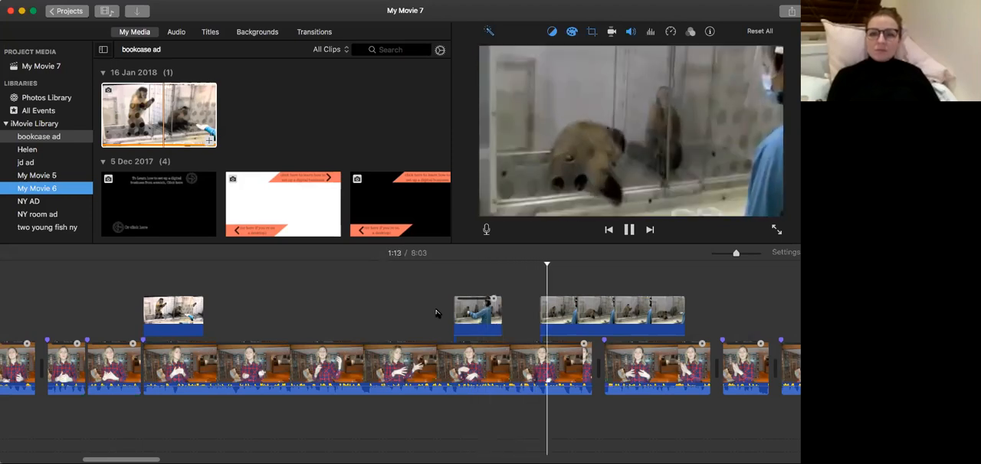
{"action": "left_click", "coordinate": [564, 317]}
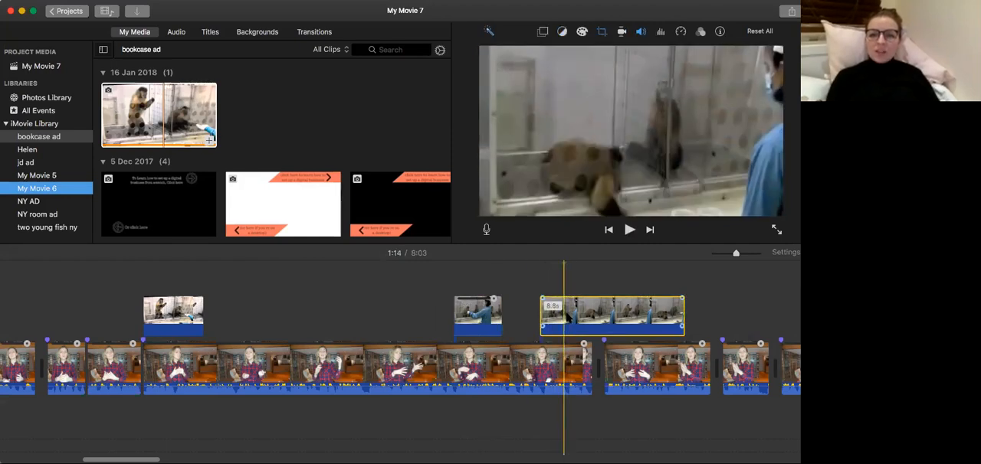
{"action": "left_click", "coordinate": [569, 317]}
{"action": "key", "text": "super+b"}
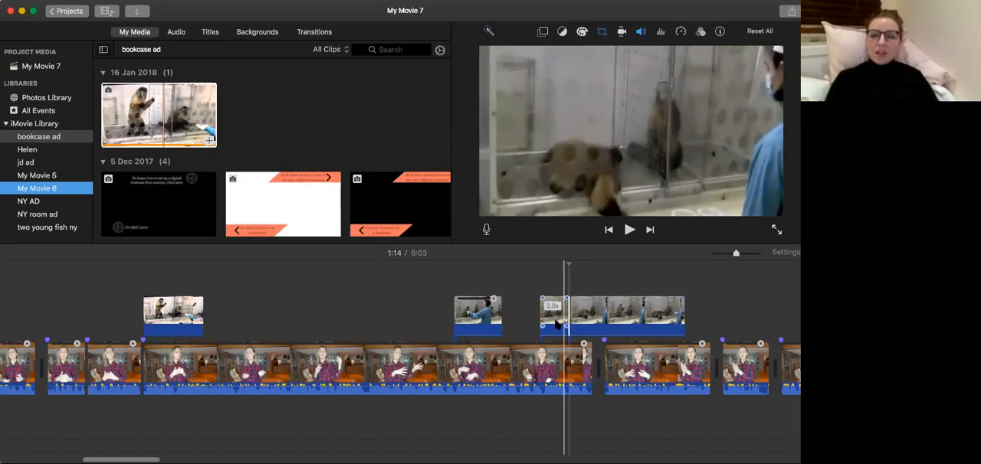
{"action": "left_click", "coordinate": [555, 322]}
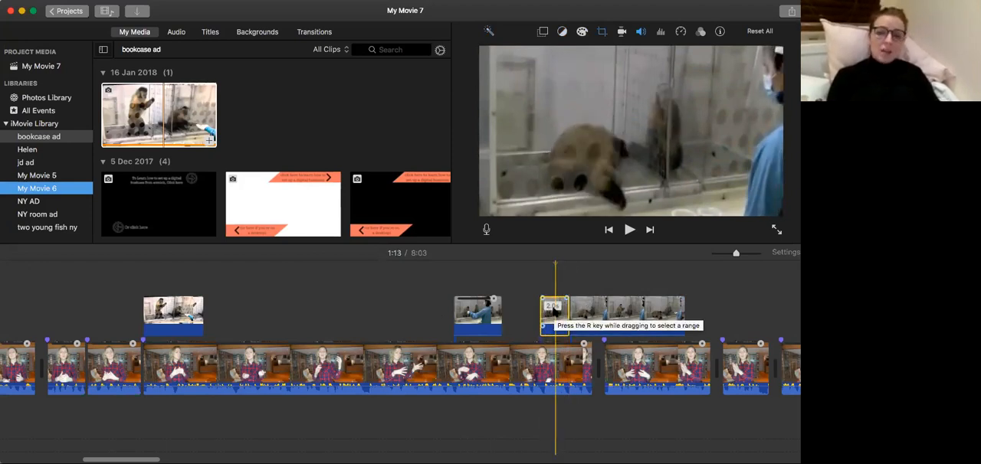
{"action": "key", "text": "Delete"}
Move the remaining long monkey cutaway earlier to start at about 1:13, and play both cutaways to check their timing.
{"action": "left_click_drag", "start_coordinate": [604, 322], "coordinate": [592, 322]}
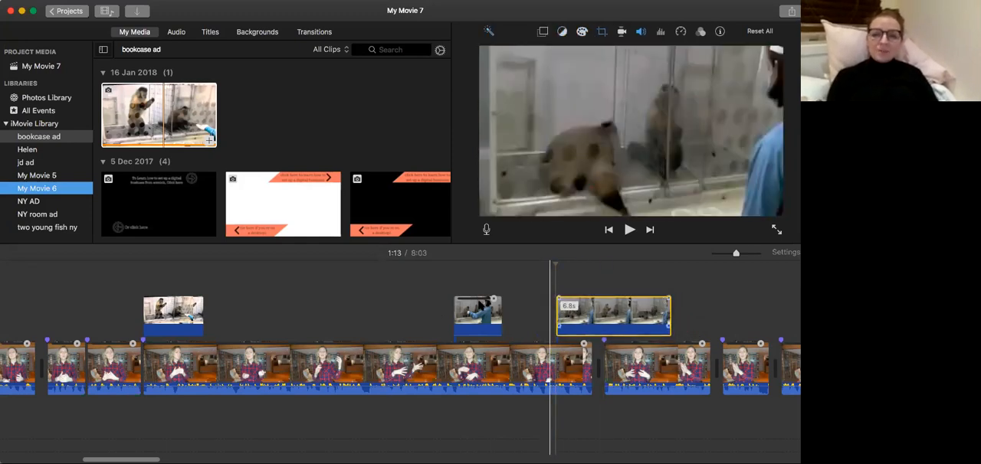
{"action": "left_click", "coordinate": [430, 318]}
{"action": "key", "text": "space"}
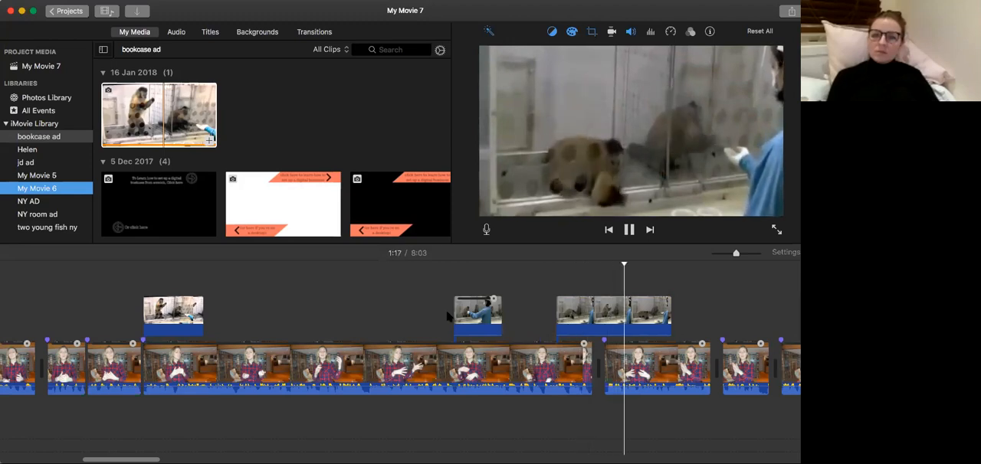
{"action": "key", "text": "space"}
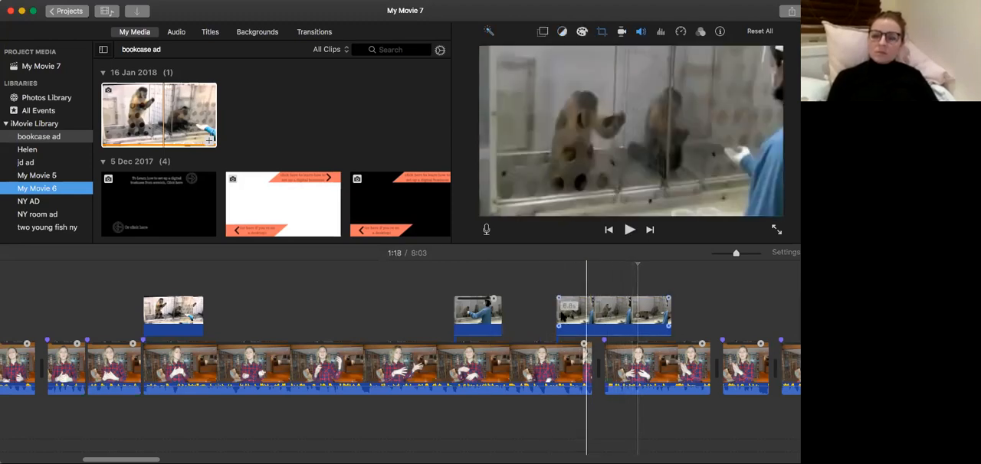
Move the long monkey cutaway earlier to start at about 1:12 and play the section leading into it.
{"action": "left_click", "coordinate": [557, 316]}
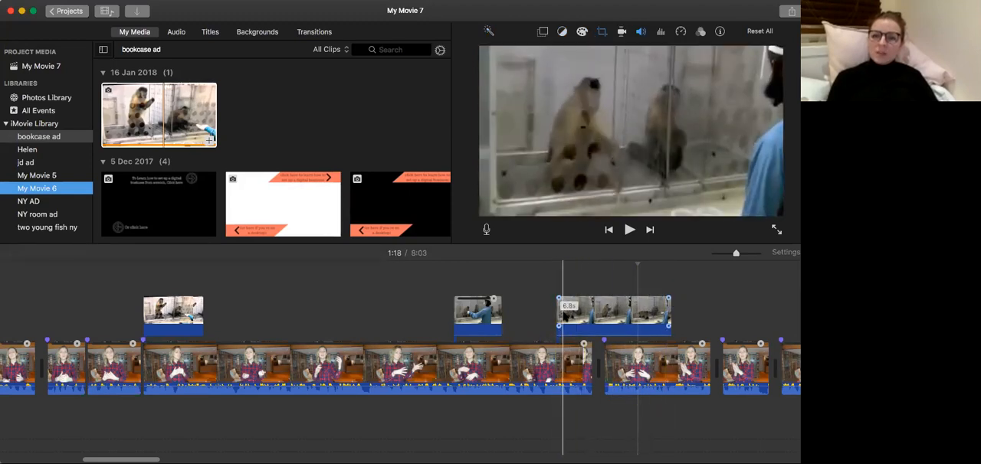
{"action": "key", "text": "space"}
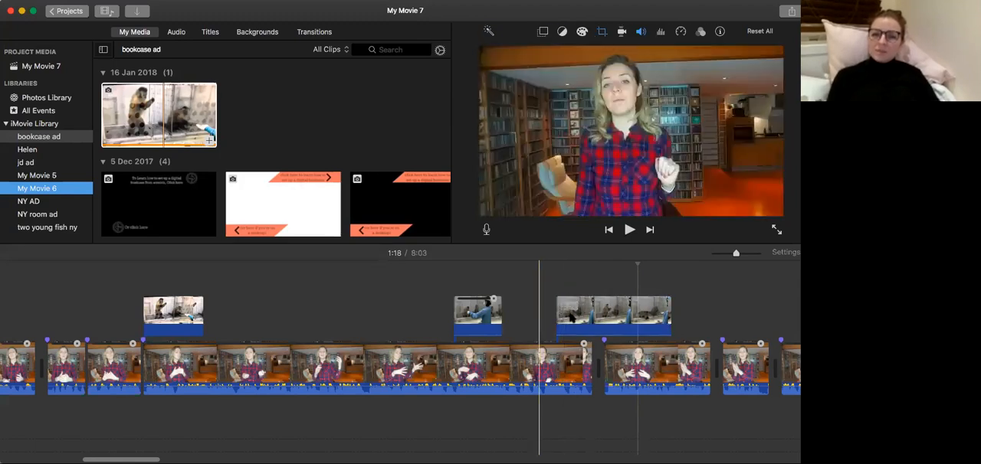
{"action": "key", "text": "space"}
{"action": "left_click_drag", "start_coordinate": [557, 320], "coordinate": [540, 321]}
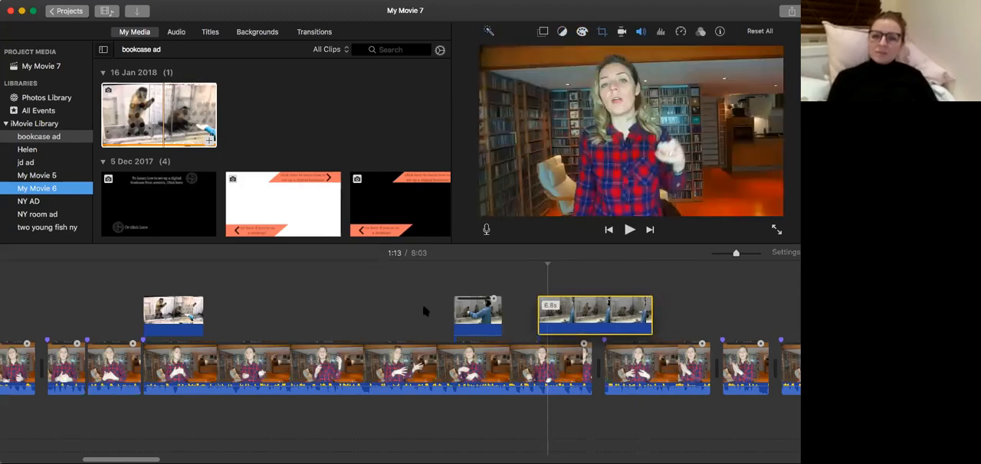
{"action": "left_click", "coordinate": [421, 301]}
{"action": "key", "text": "space"}
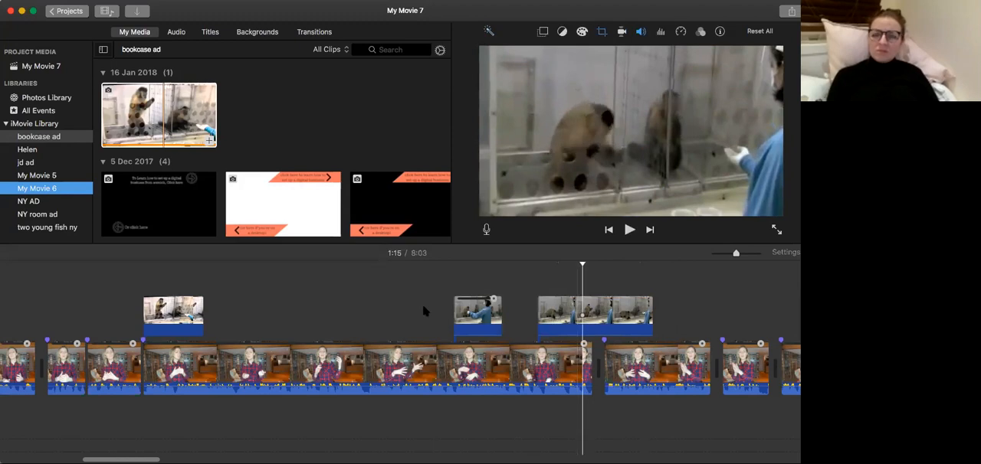
Replay and step through the opening seconds of the long monkey cutaway, looking for a cut point around 1:14.
{"action": "left_click", "coordinate": [571, 314]}
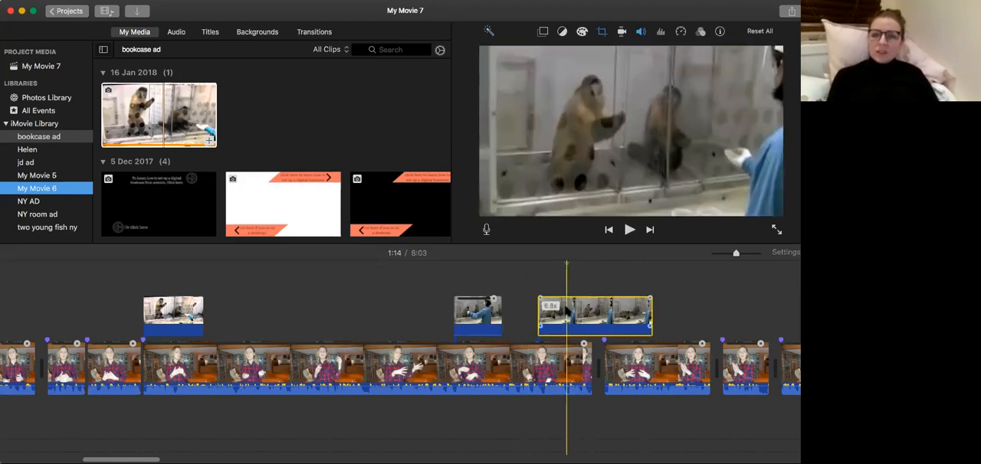
{"action": "key", "text": "space"}
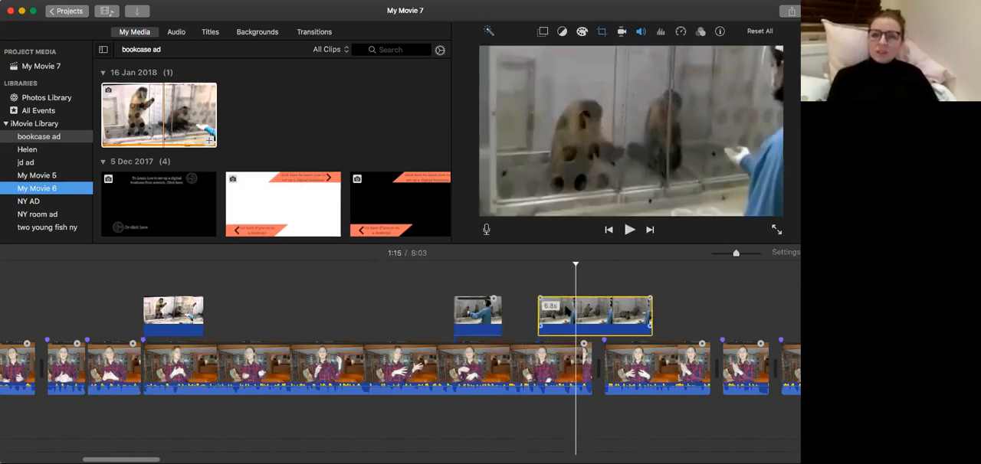
{"action": "left_click", "coordinate": [554, 313]}
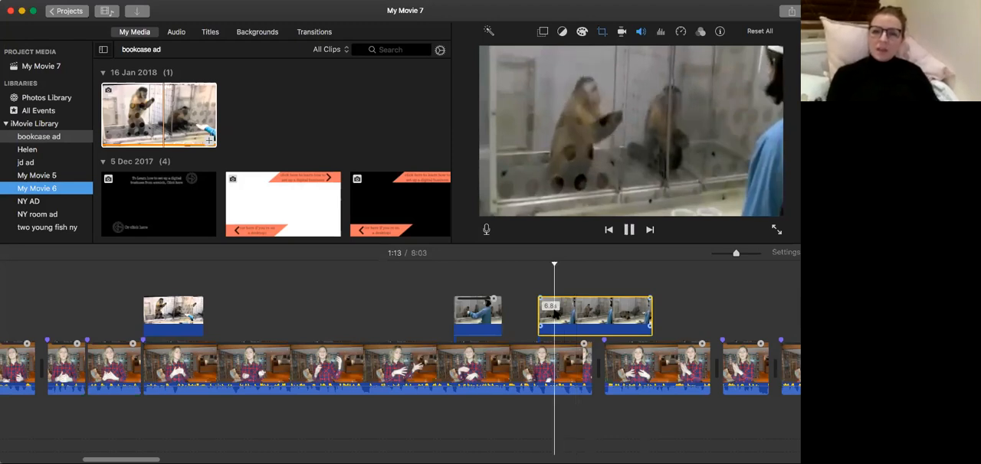
{"action": "key", "text": "space"}
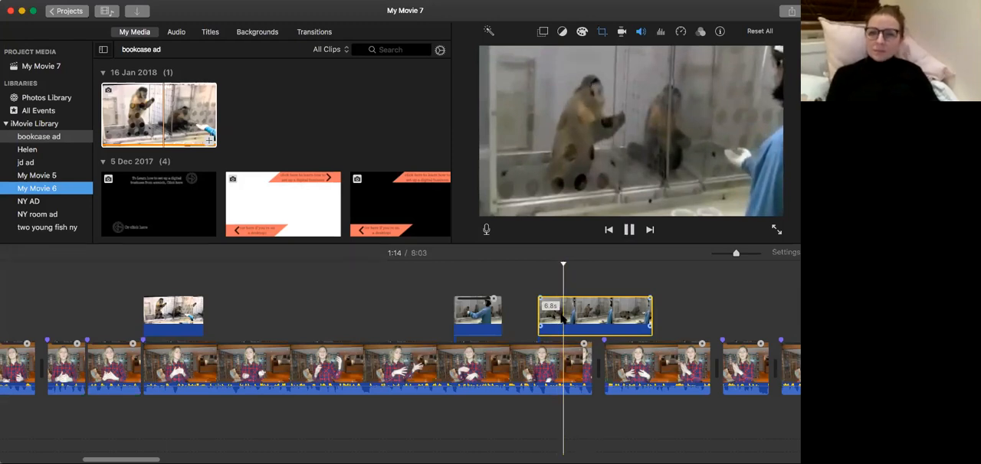
{"action": "key", "text": "Left"}
{"action": "key", "text": "Left"}
{"action": "key", "text": "Left"}
{"action": "key", "text": "Left"}
{"action": "key", "text": "Left"}
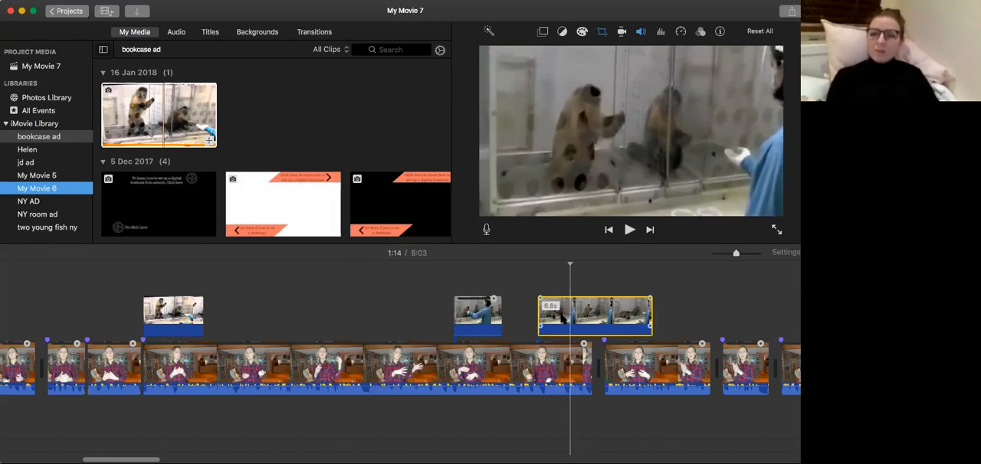
{"action": "left_click", "coordinate": [524, 328]}
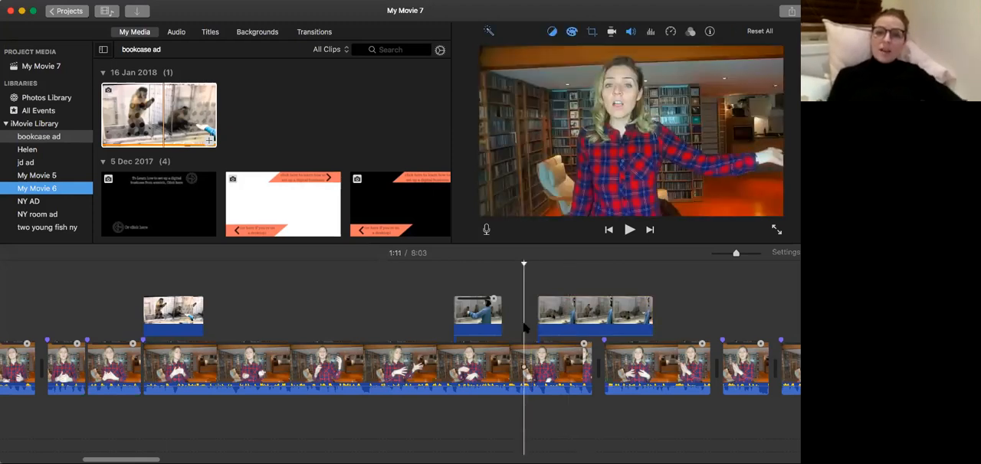
{"action": "key", "text": "space"}
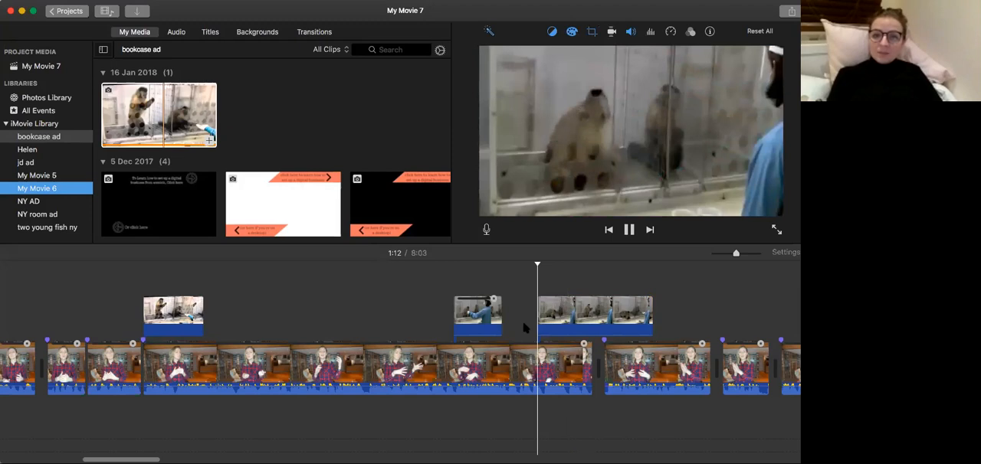
{"action": "key", "text": "space"}
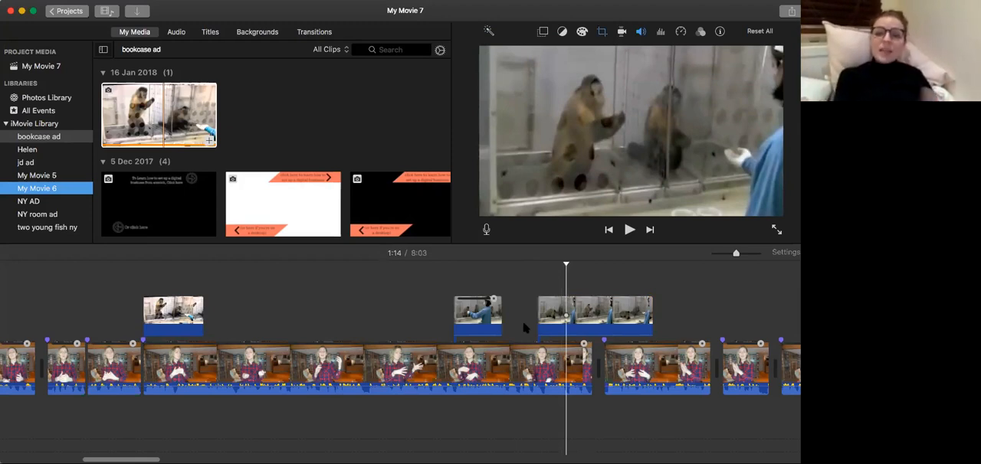
{"action": "left_click", "coordinate": [523, 325]}
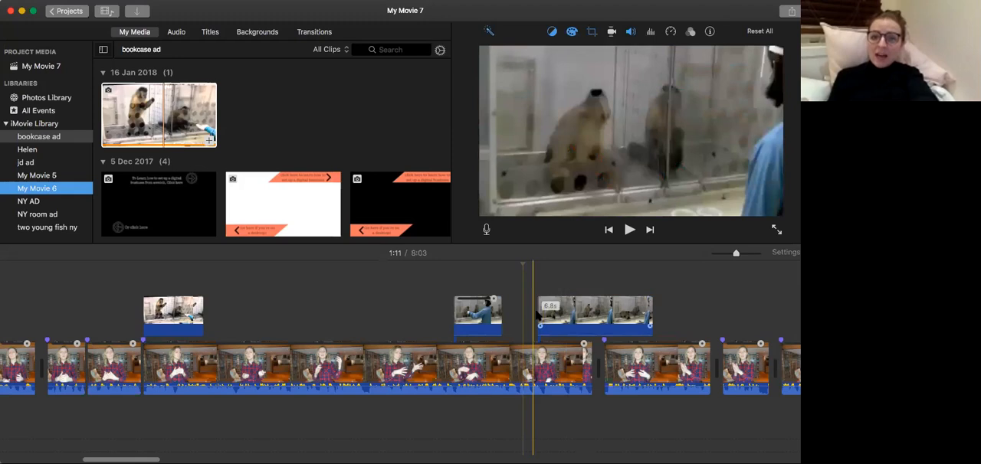
{"action": "key", "text": "space"}
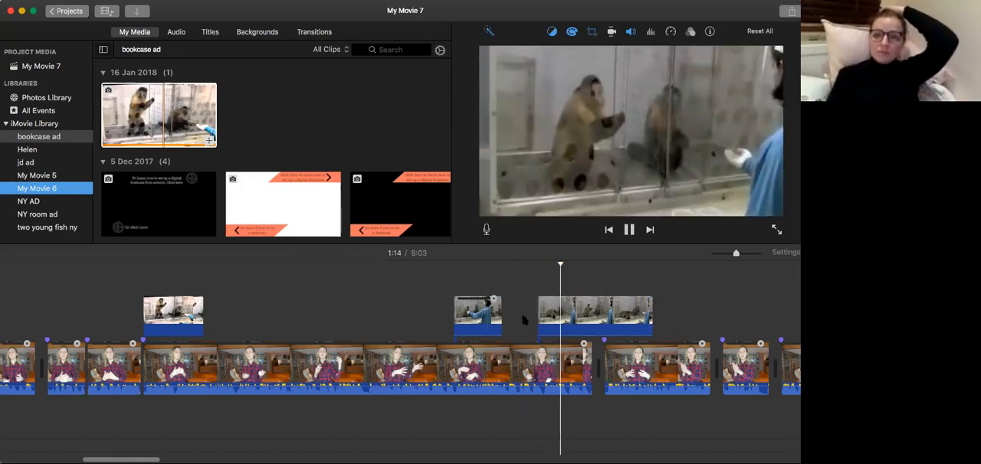
Split the long monkey cutaway at 1:14 and play its first part in context.
{"action": "left_click", "coordinate": [566, 326]}
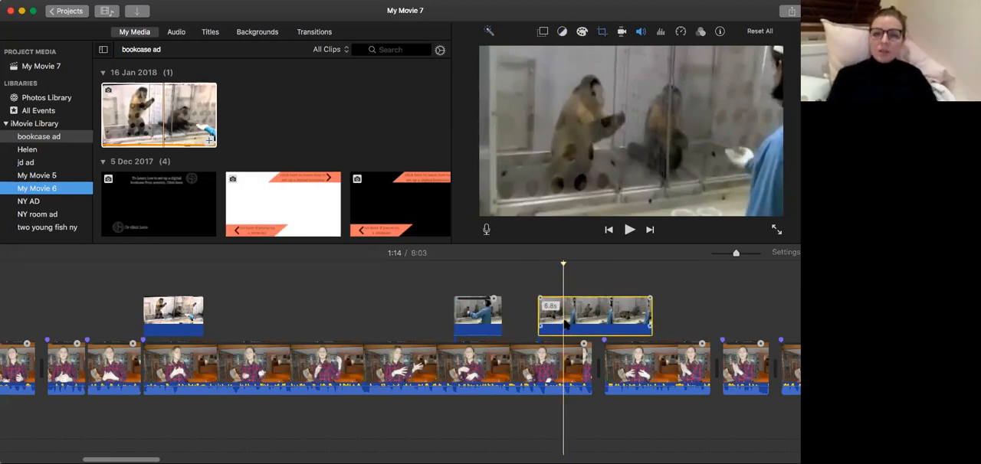
{"action": "key", "text": "super+b"}
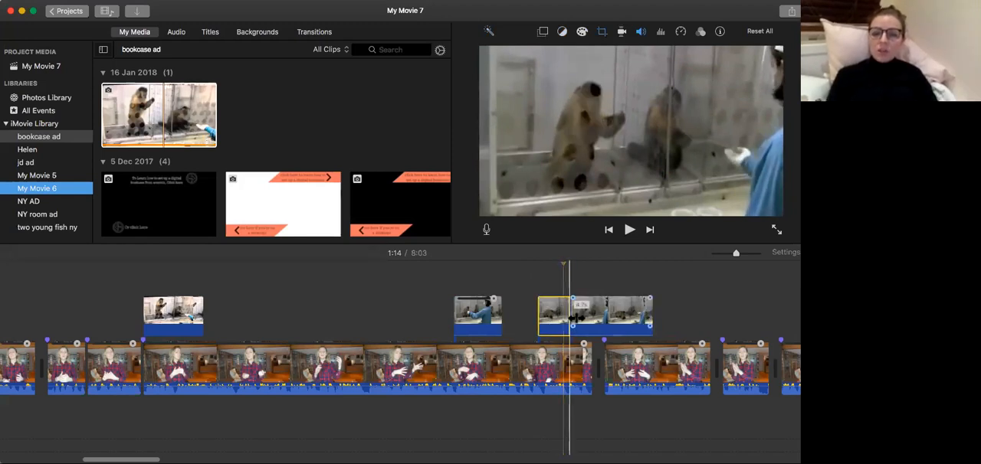
{"action": "left_click", "coordinate": [522, 320]}
{"action": "key", "text": "space"}
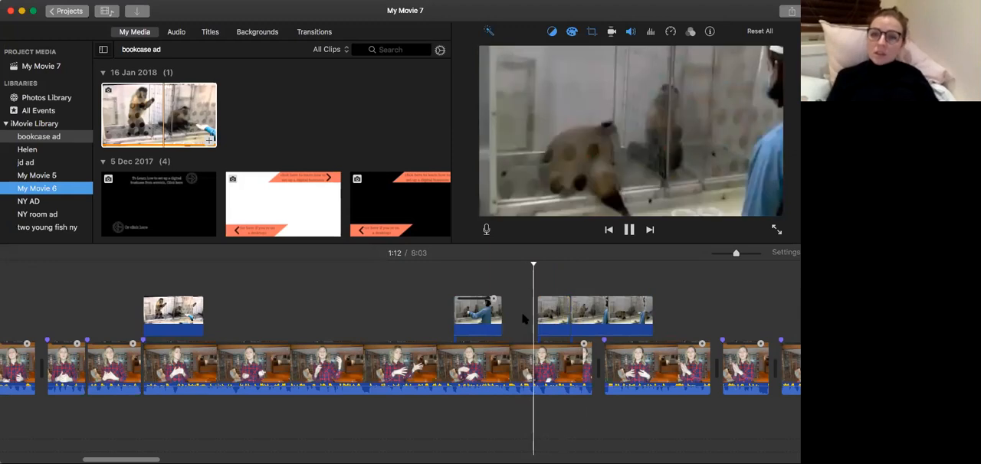
{"action": "key", "text": "space"}
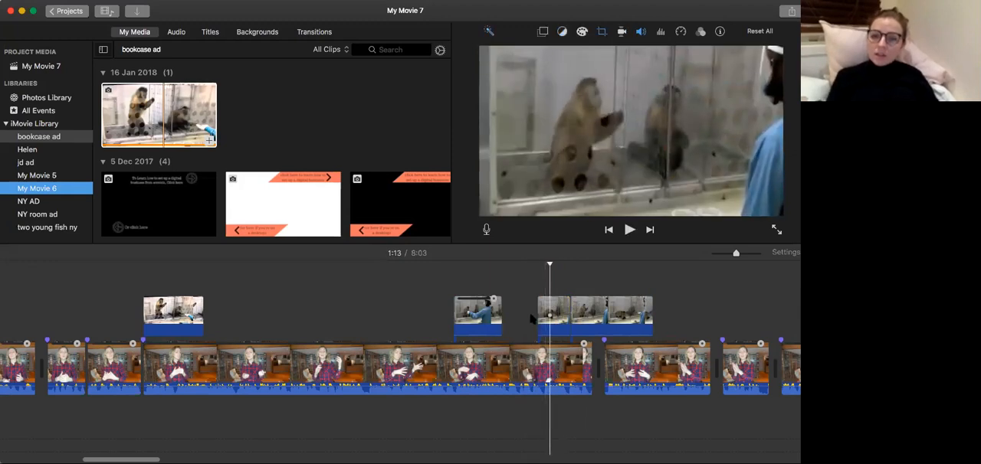
Cut the opening sliver off the first part at about 1:13 and slide the remaining piece back to start at about 1:12.
{"action": "left_click", "coordinate": [547, 316]}
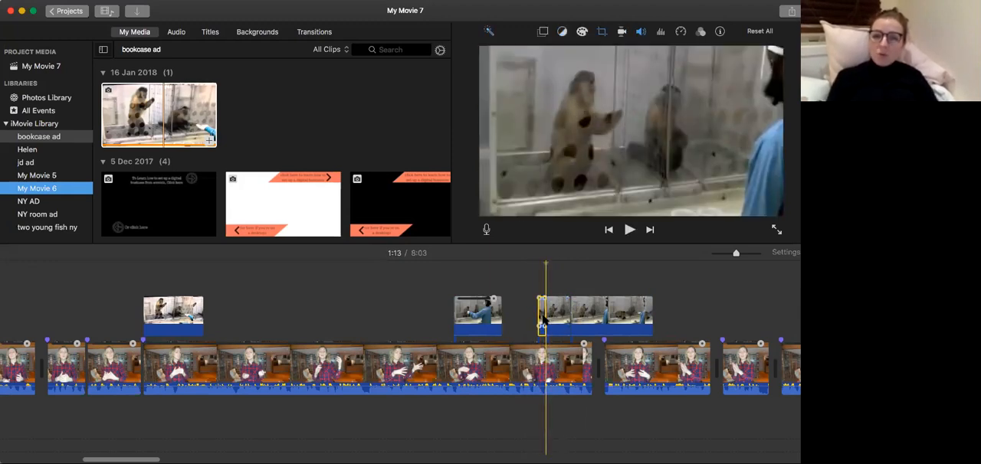
{"action": "left_click", "coordinate": [525, 323]}
{"action": "left_click_drag", "start_coordinate": [557, 325], "coordinate": [547, 325]}
{"action": "left_click", "coordinate": [526, 323]}
{"action": "key", "text": "space"}
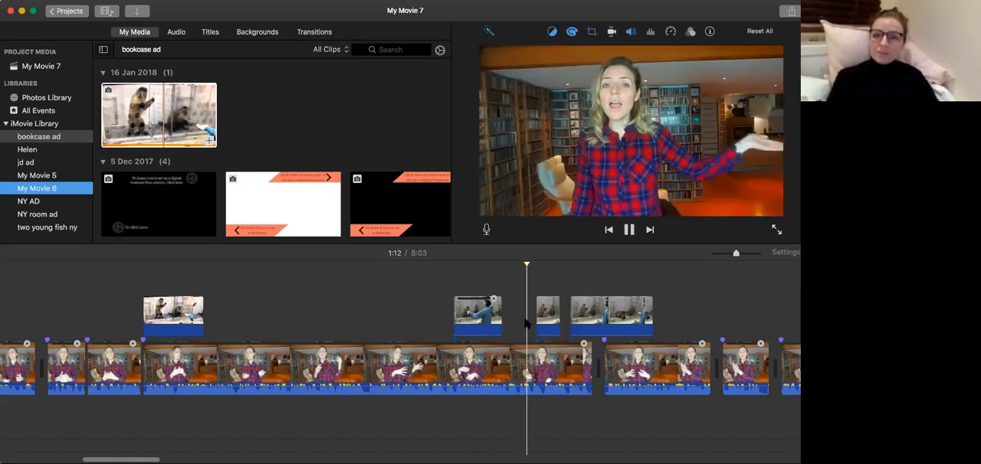
{"action": "key", "text": "space"}
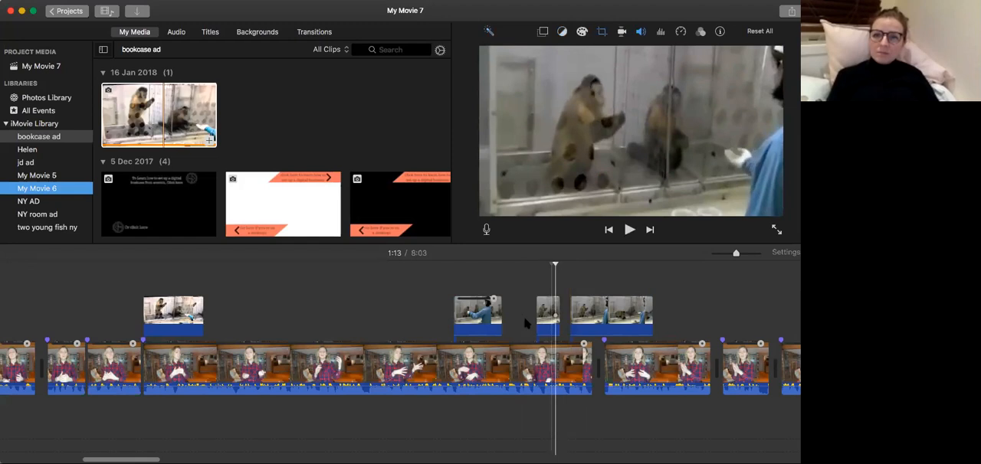
Replay the shortened cutaway from just before its start to check its timing against the speech.
{"action": "key", "text": "space"}
{"action": "left_click", "coordinate": [526, 317]}
{"action": "key", "text": "space"}
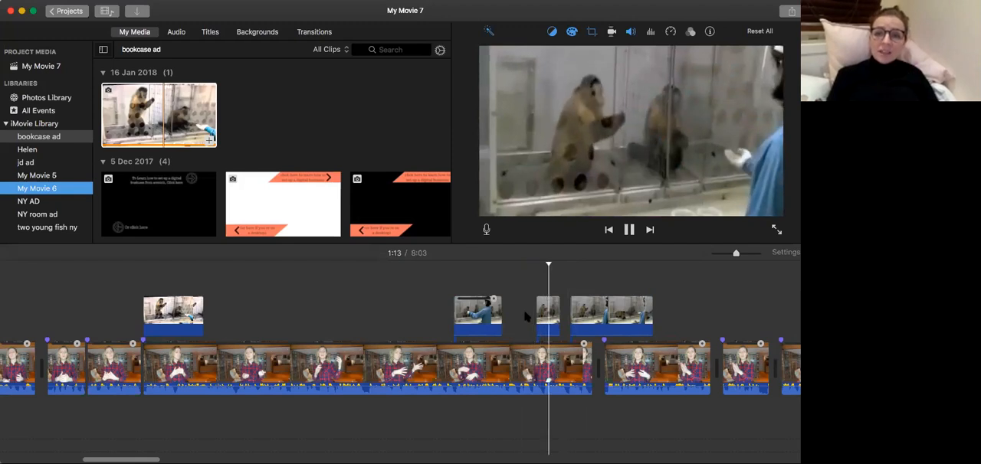
{"action": "key", "text": "space"}
{"action": "left_click", "coordinate": [552, 314]}
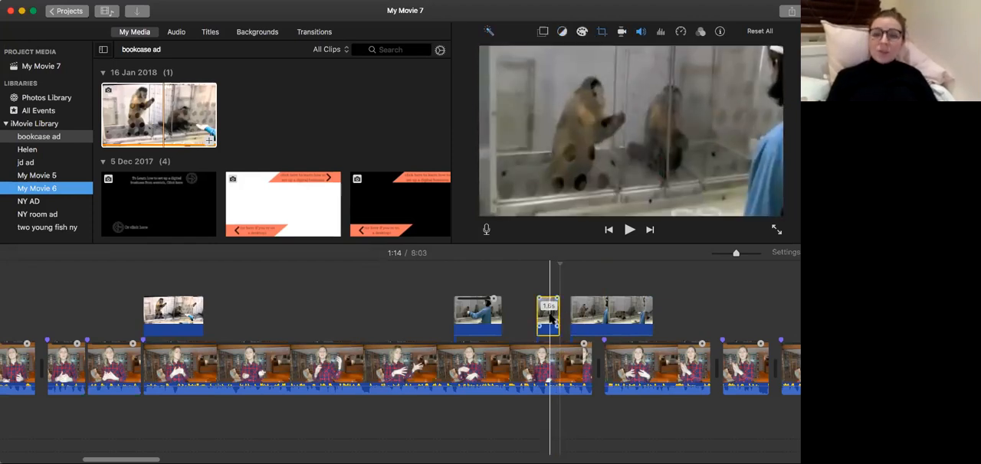
{"action": "left_click", "coordinate": [526, 320]}
{"action": "key", "text": "space"}
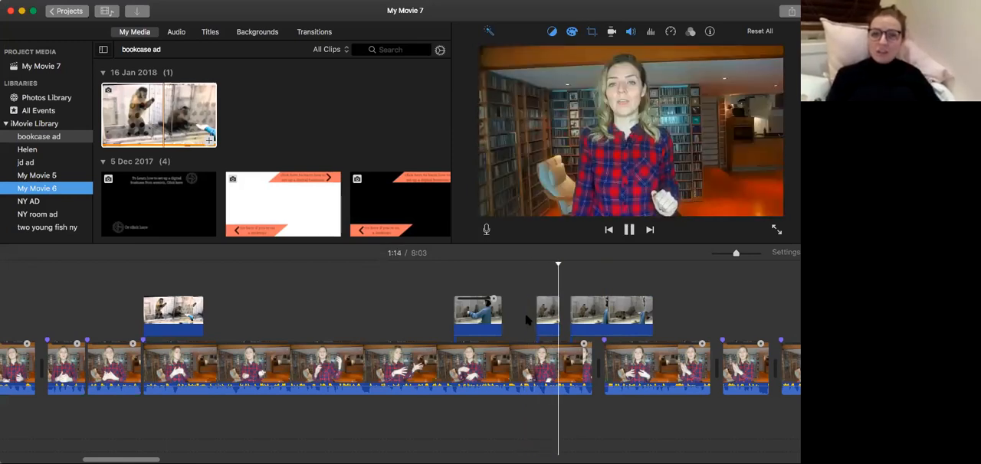
{"action": "key", "text": "space"}
Split the tail off the short cutaway at 1:14, delete it and play the result.
{"action": "left_click", "coordinate": [554, 313]}
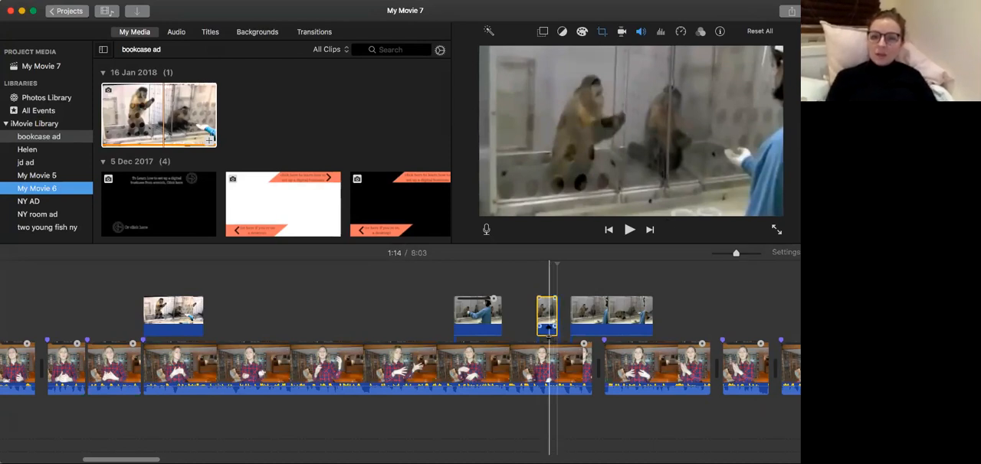
{"action": "key", "text": "super+plus"}
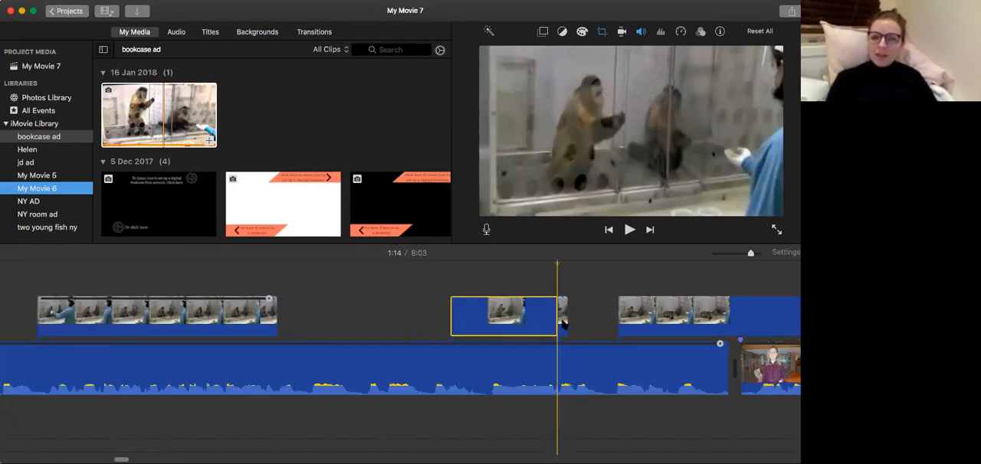
{"action": "left_click", "coordinate": [563, 328]}
{"action": "key", "text": "Delete"}
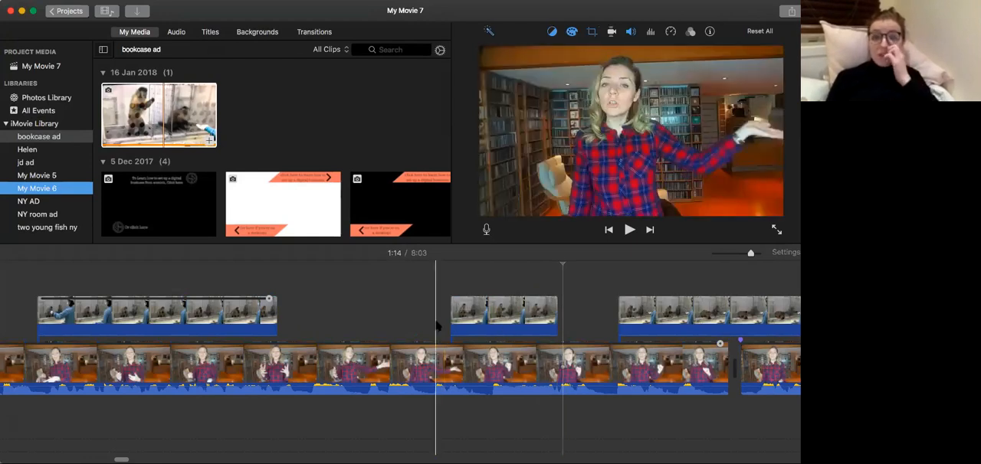
{"action": "key", "text": "space"}
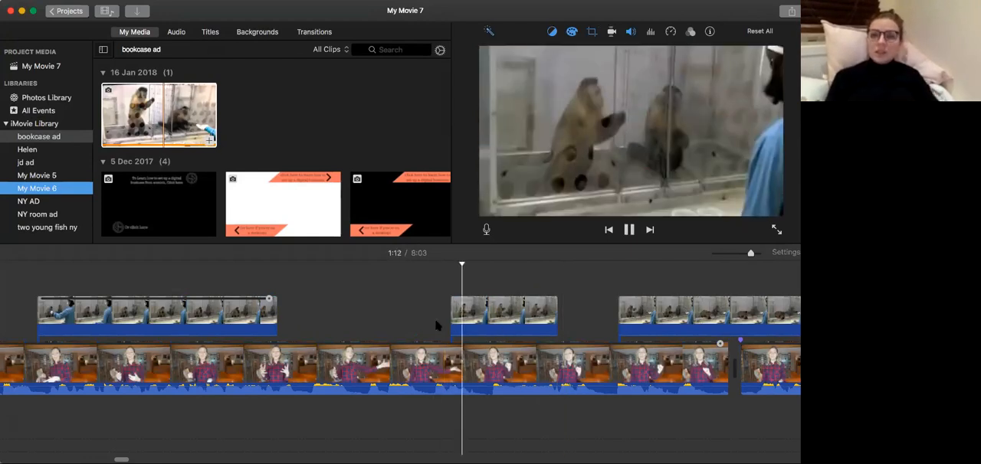
{"action": "key", "text": "space"}
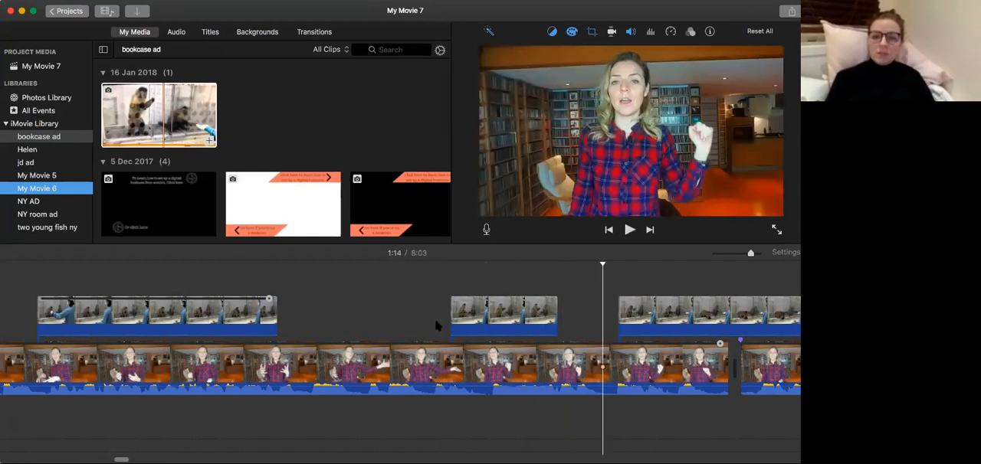
Try moving the following monkey cutaway slightly earlier, closer to the short one, and play the sequence.
{"action": "left_click_drag", "start_coordinate": [645, 321], "coordinate": [621, 321]}
{"action": "left_click", "coordinate": [567, 329]}
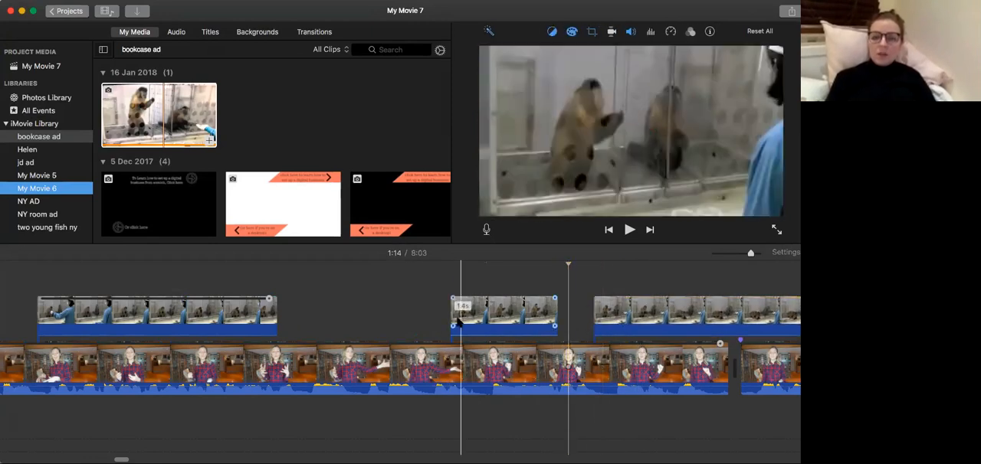
{"action": "key", "text": "space"}
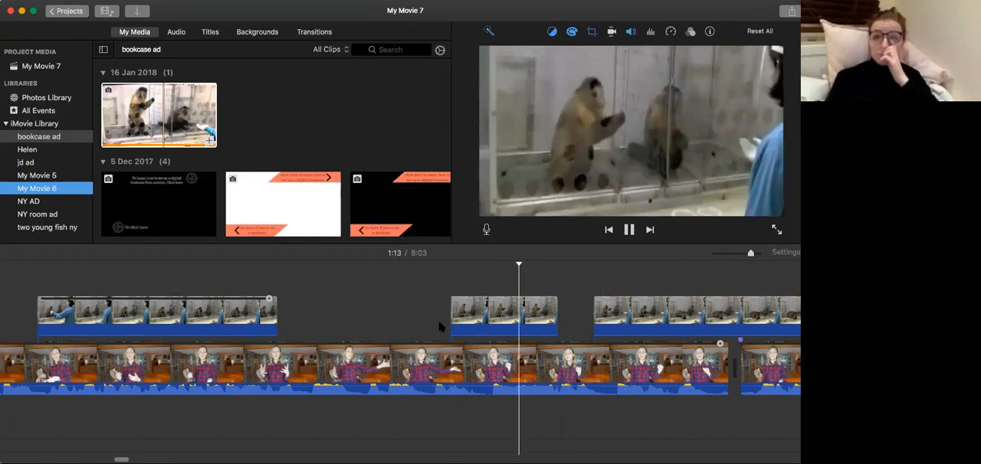
Undo the last cutaway move and the tail deletion, and replay the short cutaway from 1:12.
{"action": "key", "text": "super+z"}
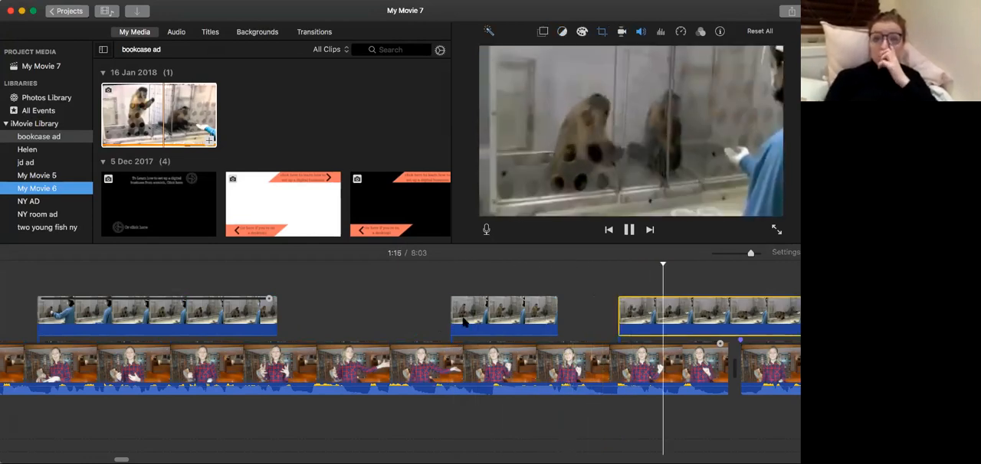
{"action": "key", "text": "super+z"}
{"action": "left_click", "coordinate": [441, 320]}
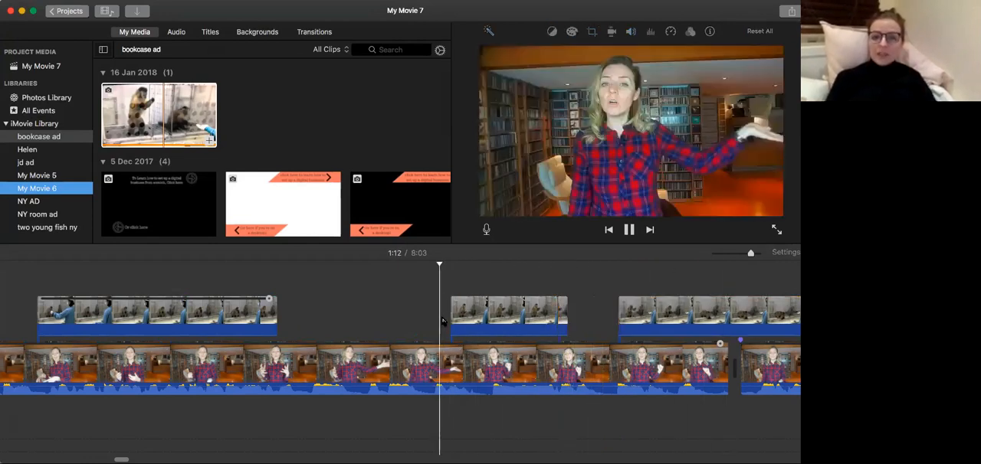
{"action": "key", "text": "space"}
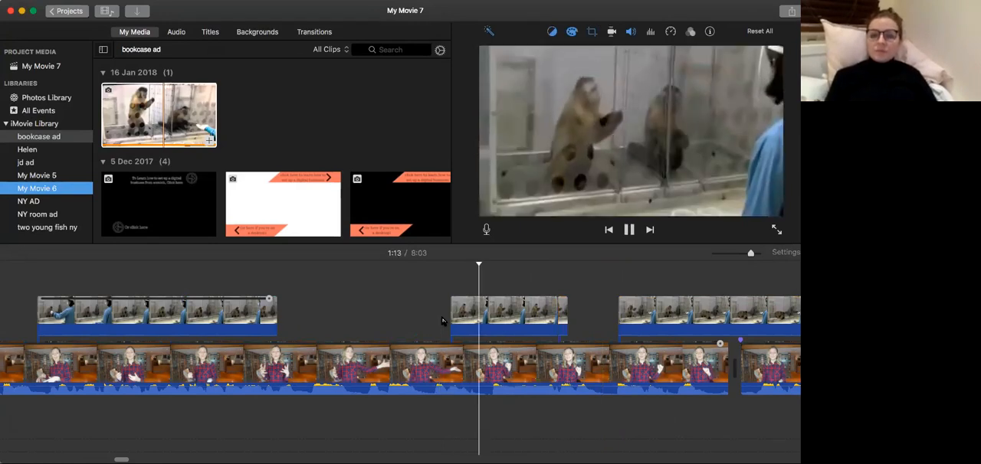
{"action": "key", "text": "space"}
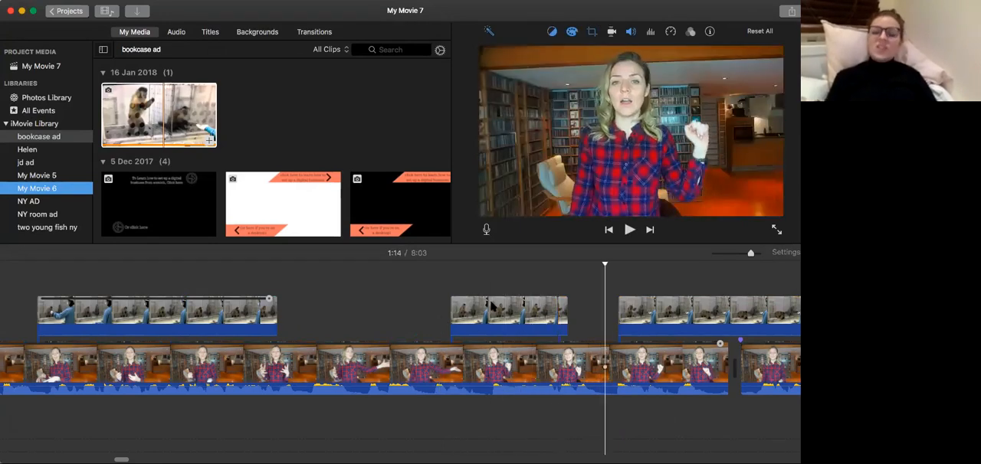
Delete the small split-off tail of the short monkey cutaway at 1:14 and play the sequence up to 1:16.
{"action": "left_click", "coordinate": [563, 320]}
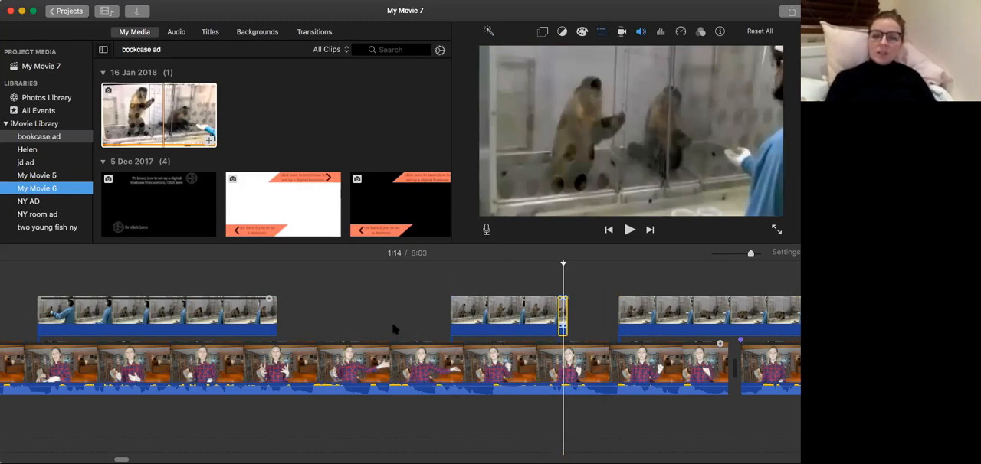
{"action": "key", "text": "Delete"}
{"action": "left_click", "coordinate": [363, 322]}
{"action": "key", "text": "space"}
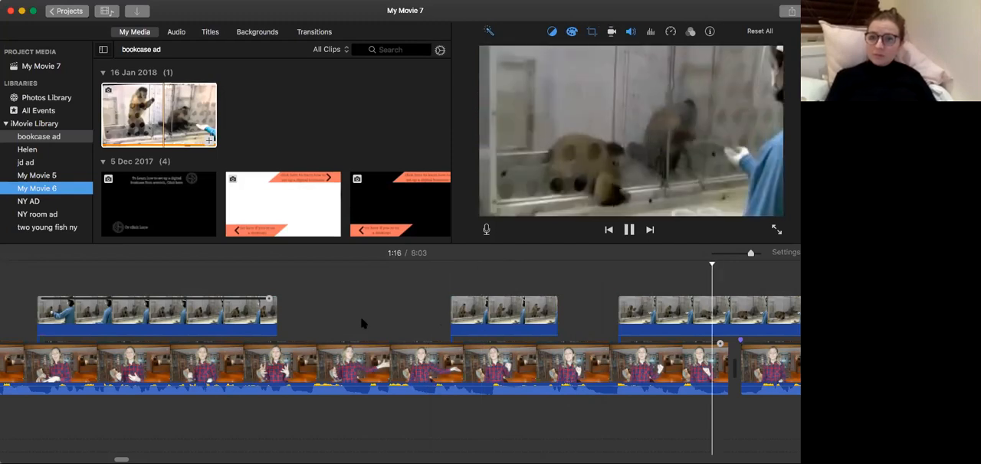
{"action": "key", "text": "space"}
Split the following monkey cutaway at 1:16 and delete the part before the split.
{"action": "scroll", "coordinate": [536, 325], "scroll_direction": "right", "scroll_amount": 4}
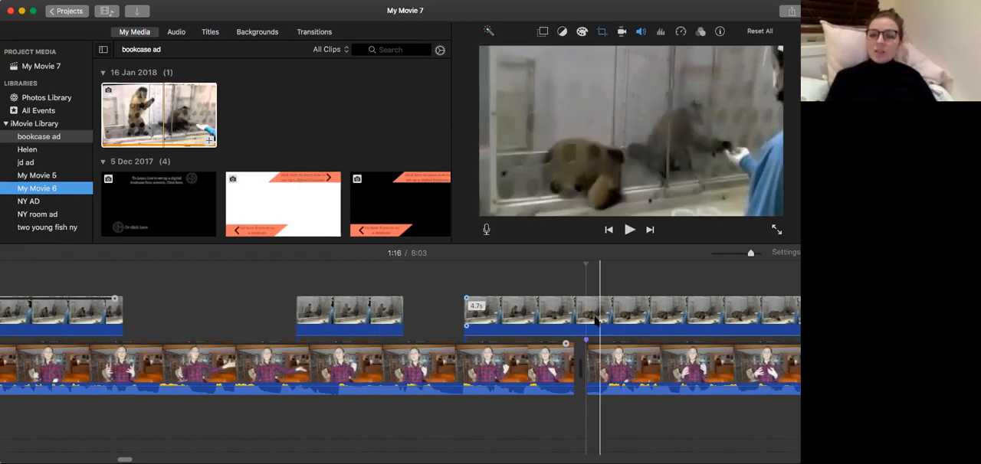
{"action": "left_click", "coordinate": [586, 320]}
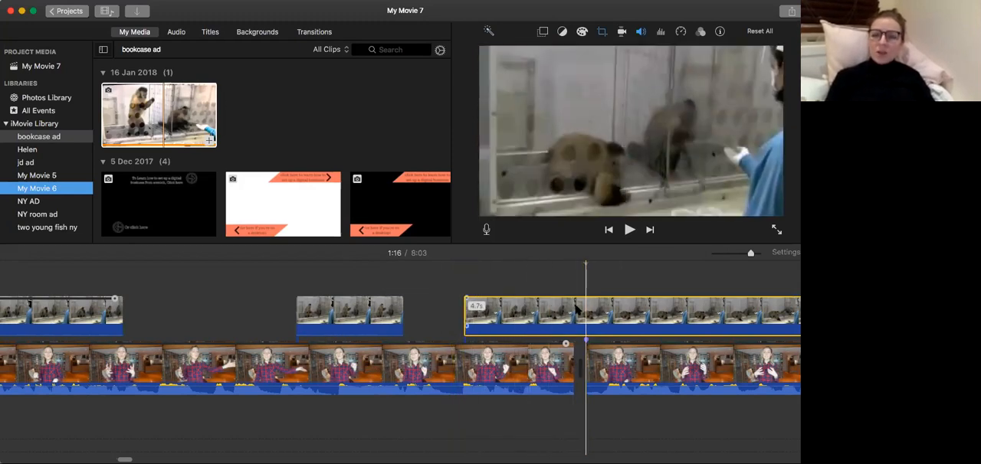
{"action": "left_click", "coordinate": [568, 311]}
{"action": "key", "text": "super+b"}
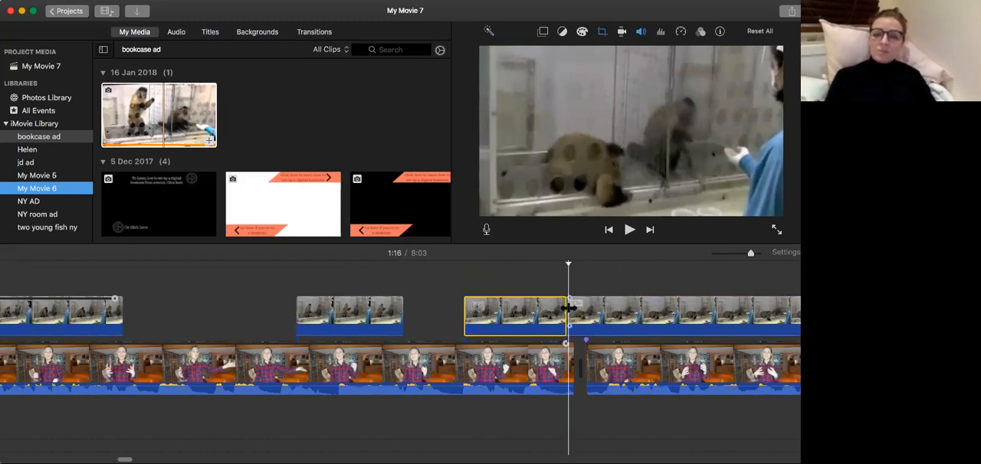
{"action": "left_click", "coordinate": [538, 317]}
{"action": "key", "text": "Delete"}
Move the remaining monkey cutaway earlier so it directly follows the short one, and play the joined pair.
{"action": "left_click_drag", "start_coordinate": [574, 314], "coordinate": [423, 314]}
{"action": "left_click", "coordinate": [268, 320]}
{"action": "mouse_move", "coordinate": [505, 310]}
{"action": "left_mouse_down"}
{"action": "mouse_move", "coordinate": [478, 310]}
{"action": "mouse_move", "coordinate": [505, 314]}
{"action": "mouse_move", "coordinate": [494, 311]}
{"action": "left_mouse_up"}
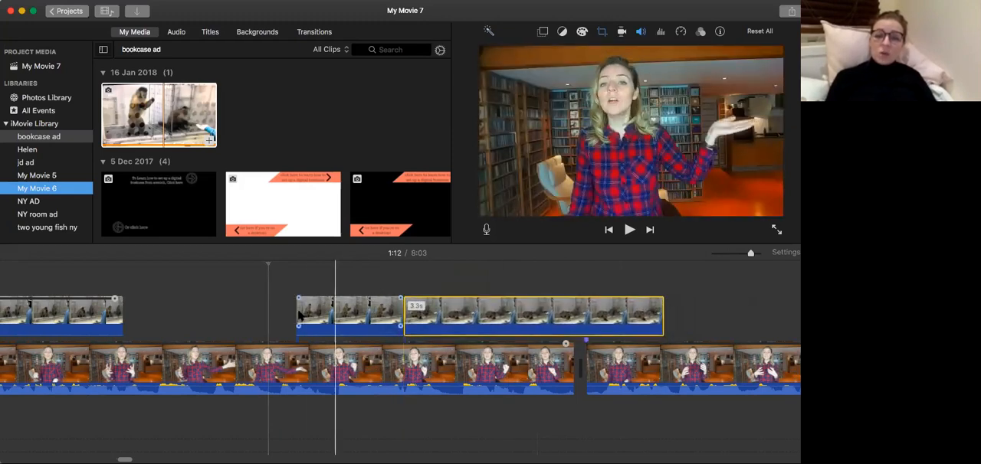
{"action": "left_click", "coordinate": [278, 318]}
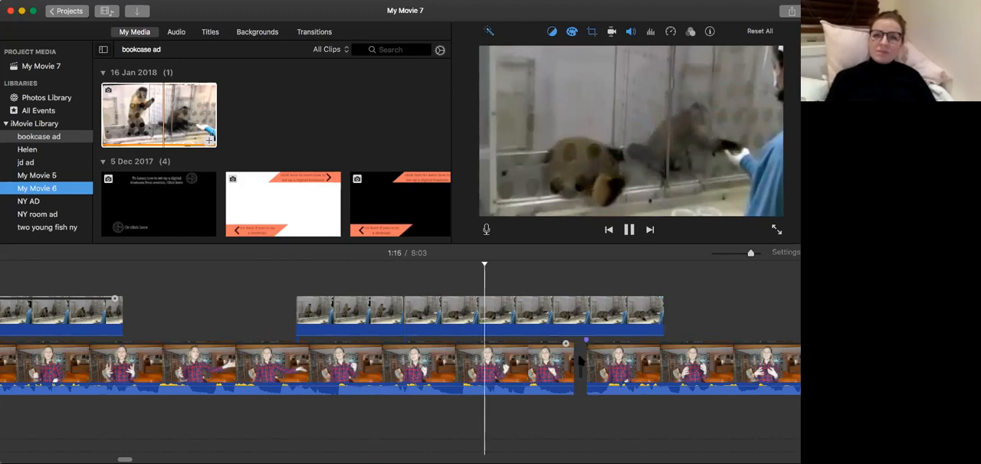
Split the second joined cutaway at 1:16, keeping its first 1.5 seconds, and delete the rest.
{"action": "left_click", "coordinate": [513, 321]}
{"action": "left_click", "coordinate": [514, 324]}
{"action": "key", "text": "super+b"}
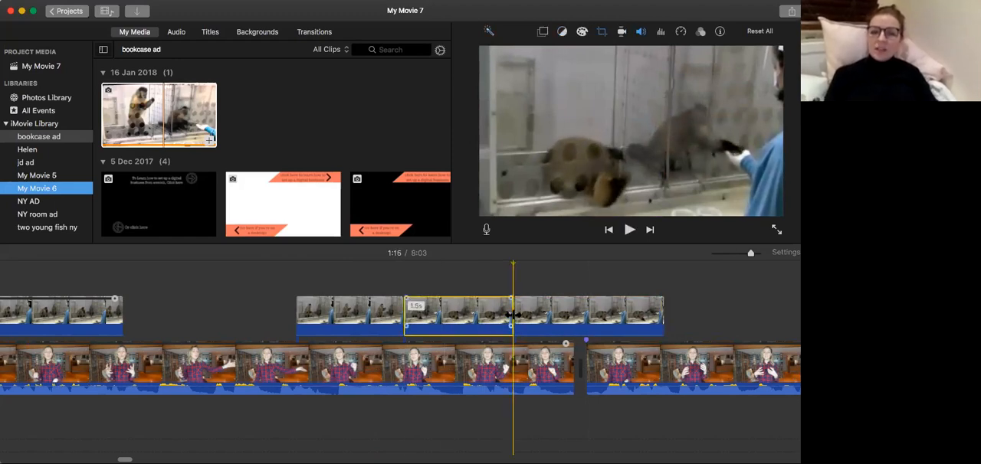
{"action": "key", "text": "space"}
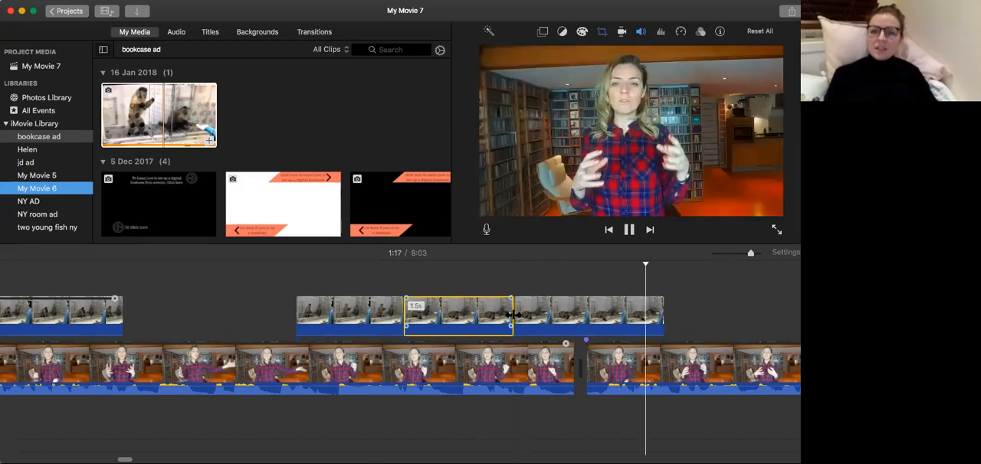
{"action": "left_click", "coordinate": [562, 314]}
{"action": "key", "text": "Delete"}
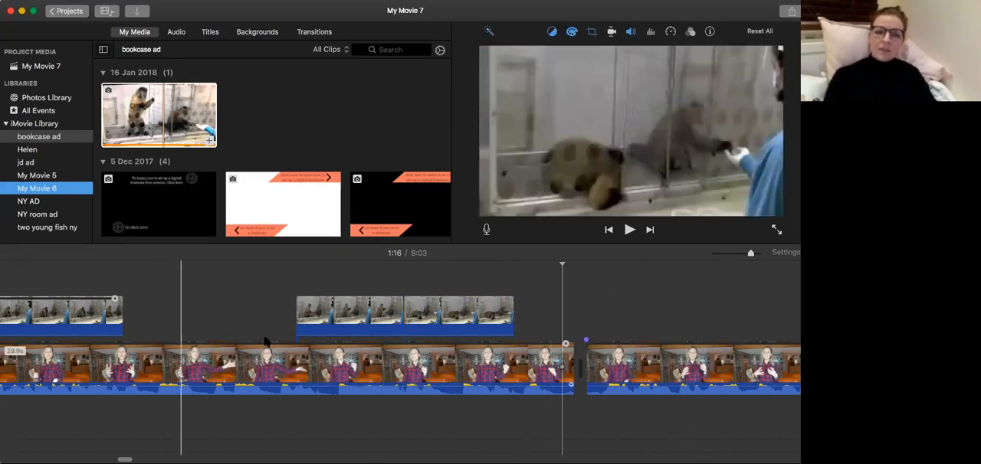
Replay the monkey cutaways, from before the earlier one and again from just before the joined pair, to check their timing.
{"action": "left_click", "coordinate": [265, 334]}
{"action": "scroll", "coordinate": [265, 335], "scroll_direction": "left", "scroll_amount": 10}
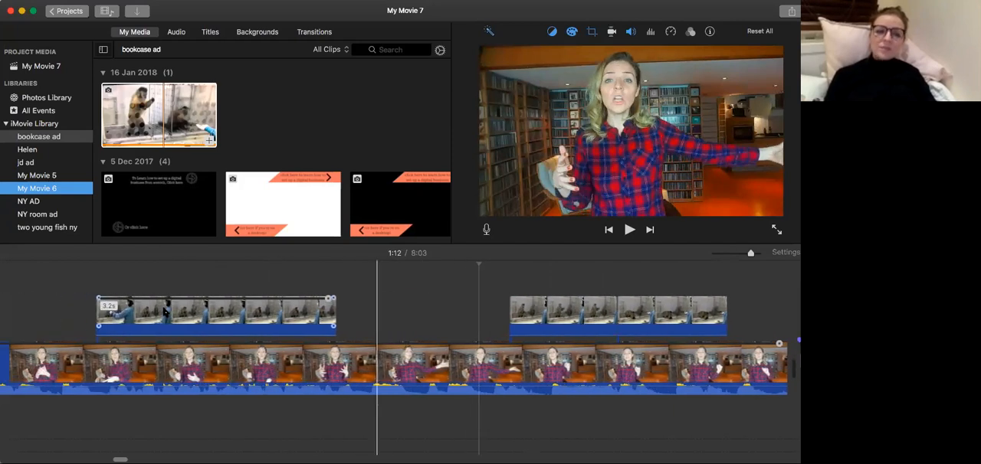
{"action": "left_click", "coordinate": [51, 326]}
{"action": "key", "text": "space"}
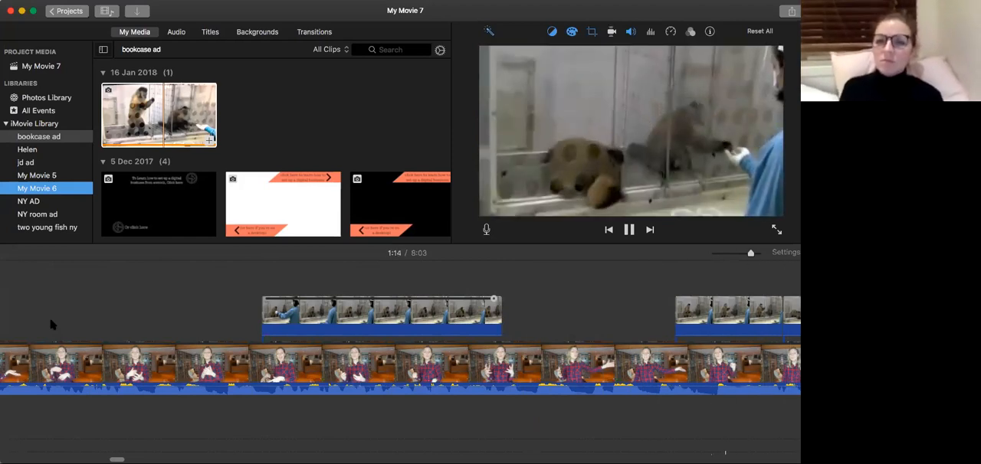
{"action": "key", "text": "super+b"}
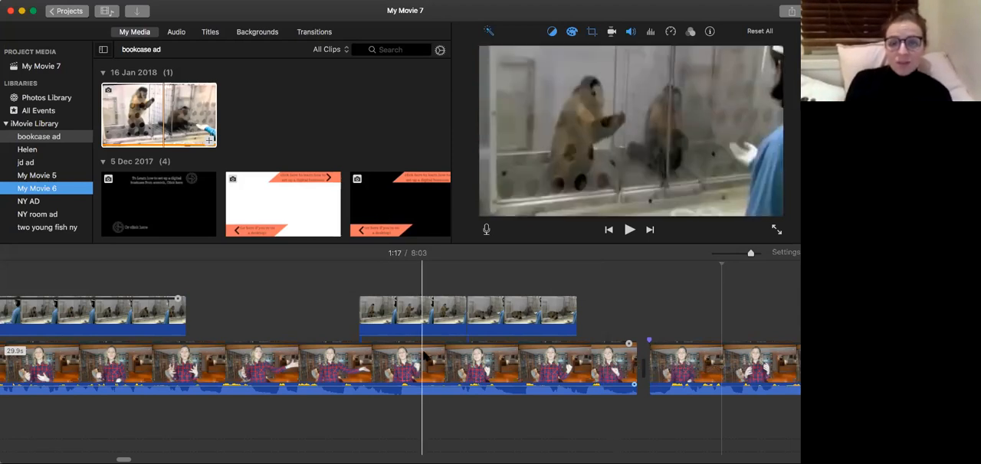
{"action": "left_click", "coordinate": [319, 326]}
{"action": "key", "text": "space"}
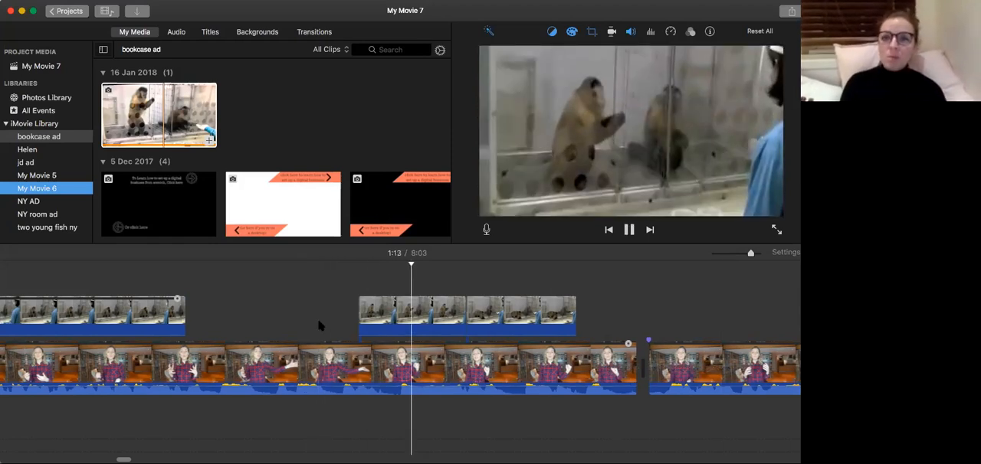
{"action": "scroll", "coordinate": [321, 326], "scroll_direction": "right", "scroll_amount": 5}
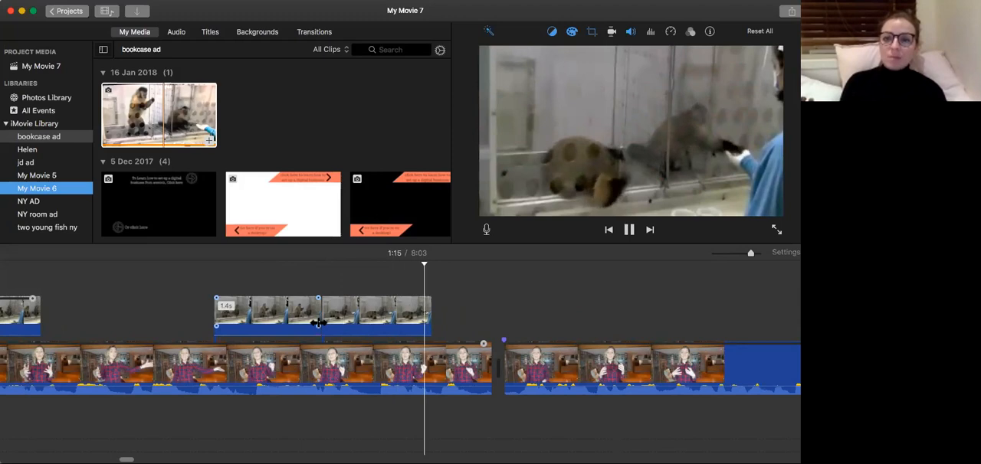
{"action": "key", "text": "space"}
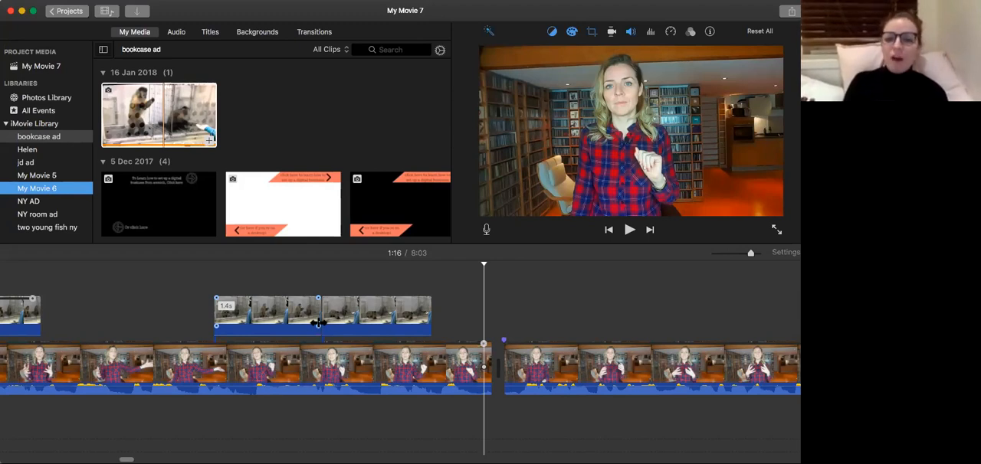
Play on from 1:16 through the next talking-head clip to 1:21 to review the speech.
{"action": "key", "text": "space"}
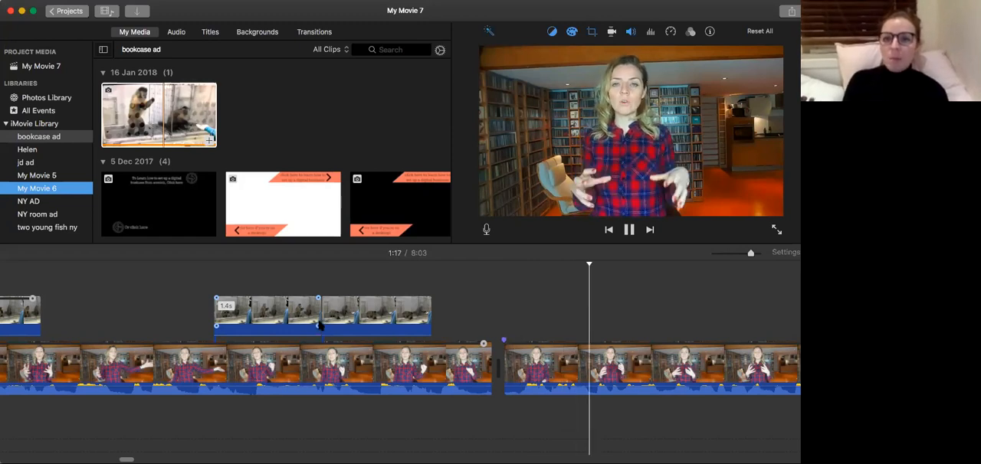
{"action": "scroll", "coordinate": [320, 327], "scroll_direction": "right", "scroll_amount": 4}
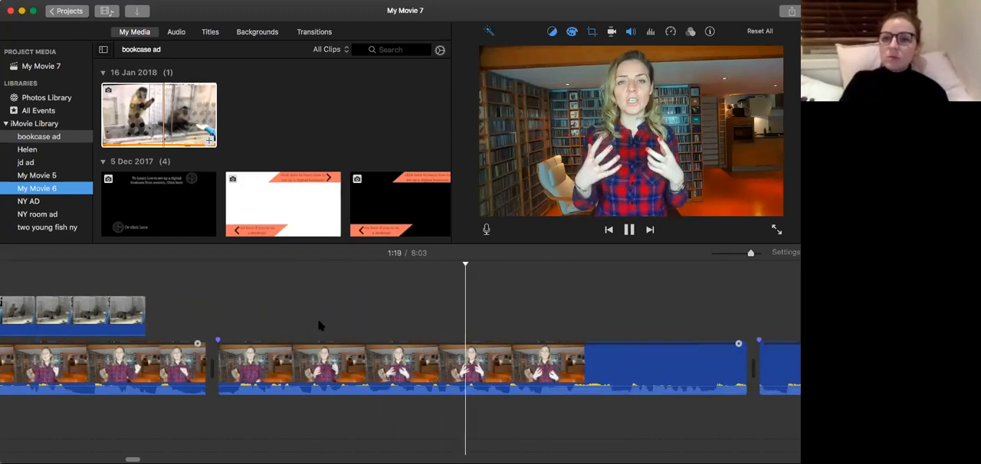
{"action": "key", "text": "space"}
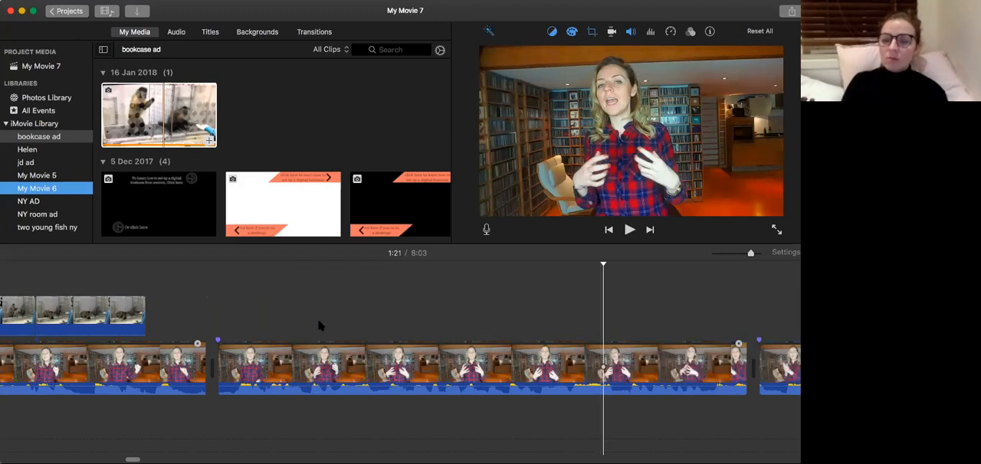
{"action": "key", "text": "space"}
{"action": "key", "text": "space"}
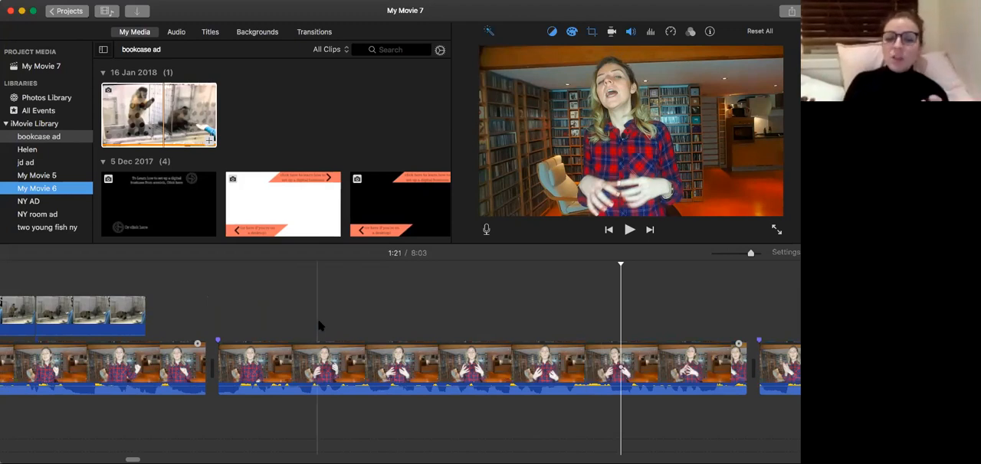
Replay the join between the two talking-head clips around 1:16 several times to check the pause in the speech.
{"action": "left_click", "coordinate": [214, 345]}
{"action": "key", "text": "space"}
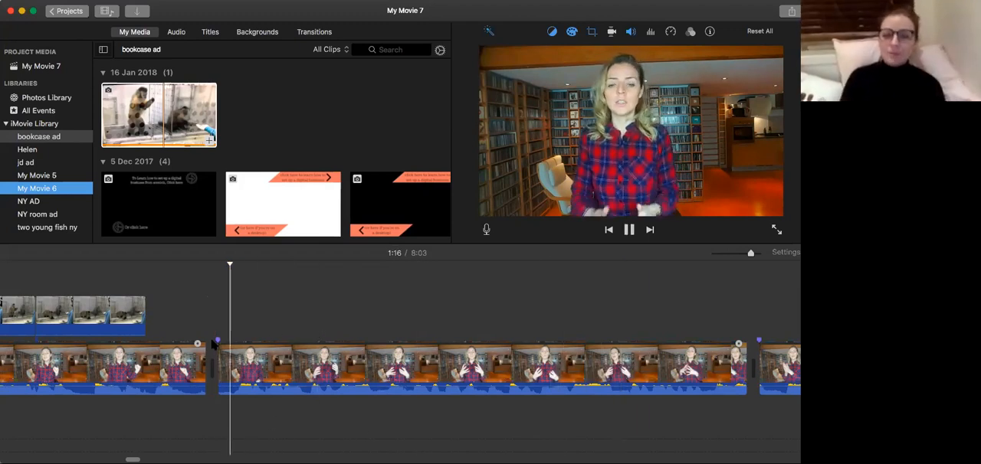
{"action": "key", "text": "space"}
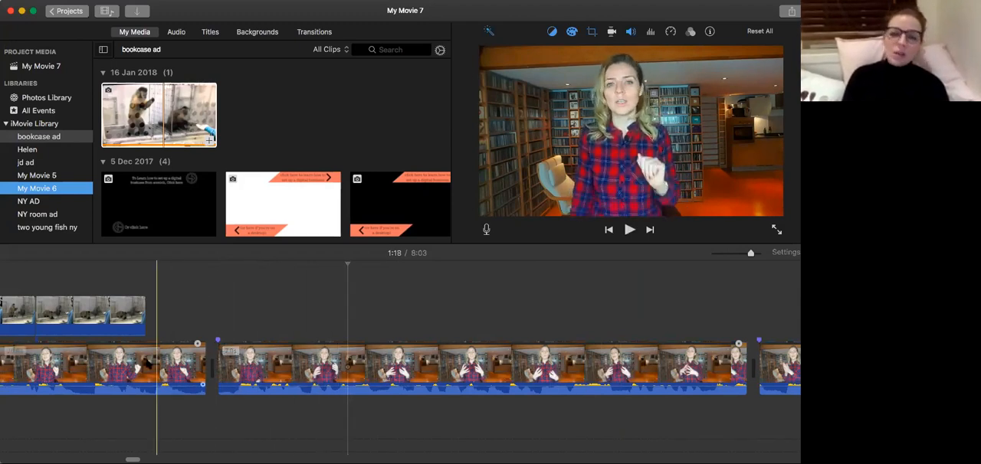
{"action": "left_click", "coordinate": [146, 366]}
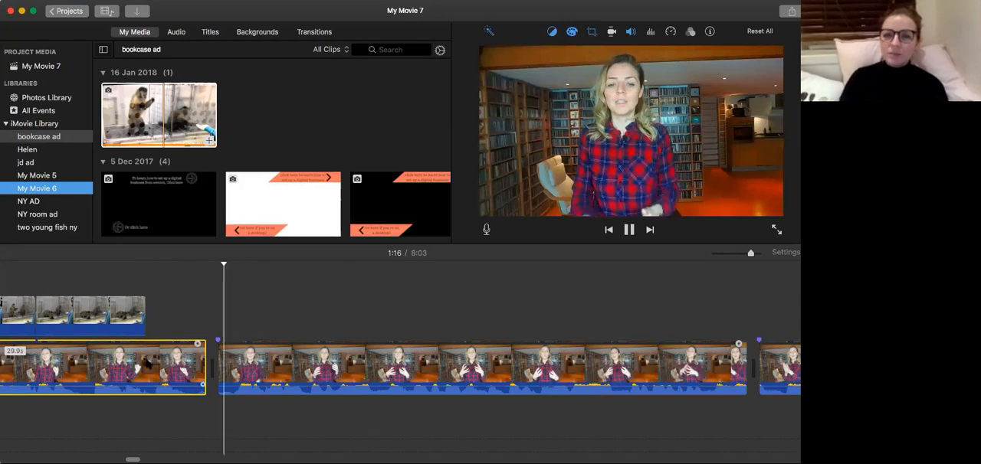
{"action": "key", "text": "space"}
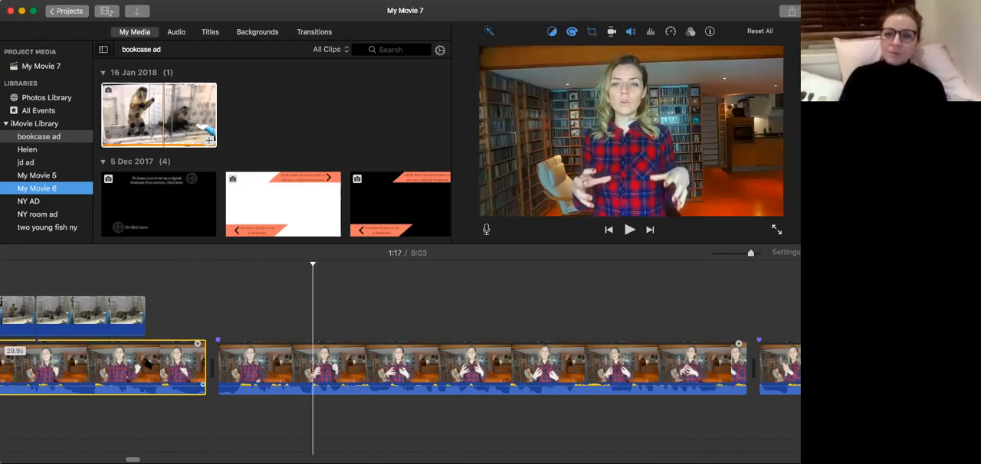
{"action": "key", "text": "Left"}
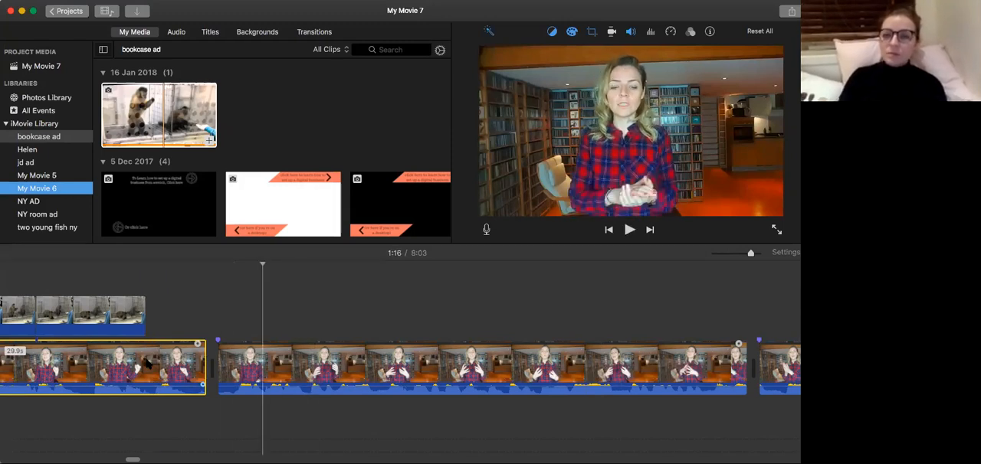
{"action": "key", "text": "space"}
{"action": "key", "text": "space"}
{"action": "key", "text": "Right"}
{"action": "key", "text": "Right"}
{"action": "left_click", "coordinate": [125, 362]}
{"action": "key", "text": "space"}
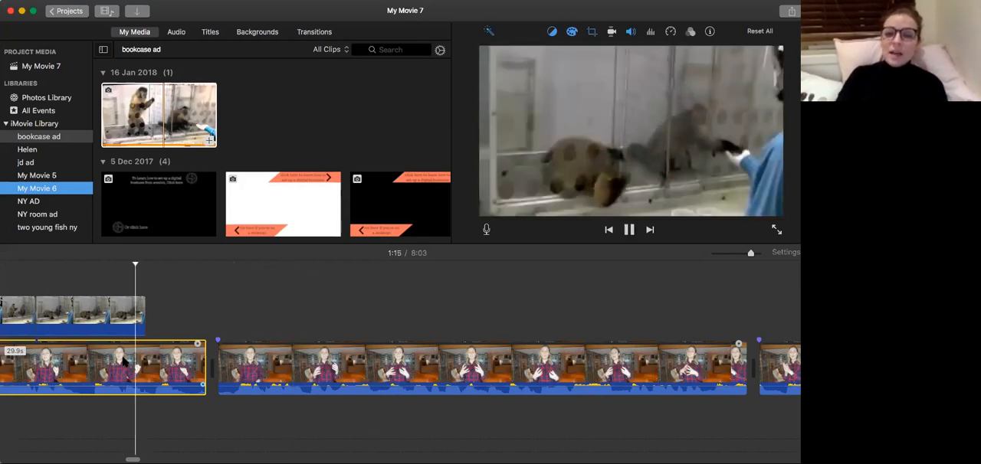
{"action": "key", "text": "space"}
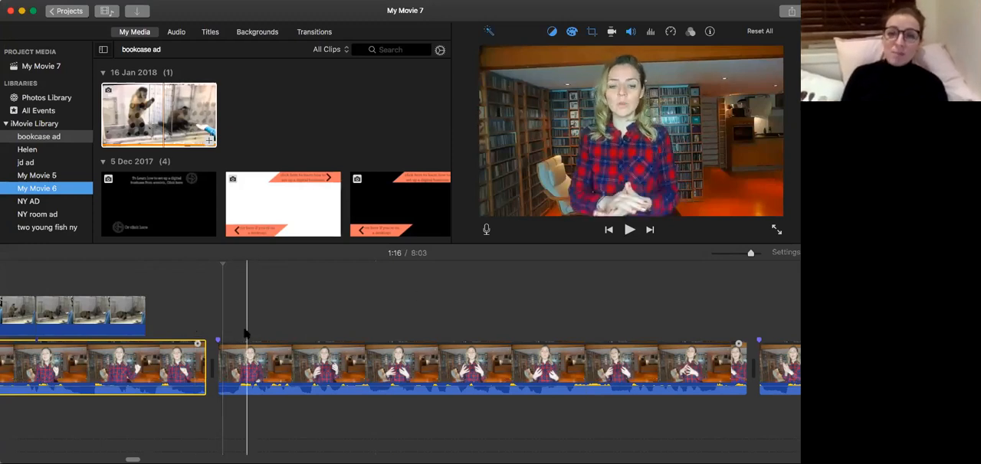
Split the talking-head clip at 1:16 just before its end and delete the 0.1-second tail.
{"action": "left_click", "coordinate": [151, 344]}
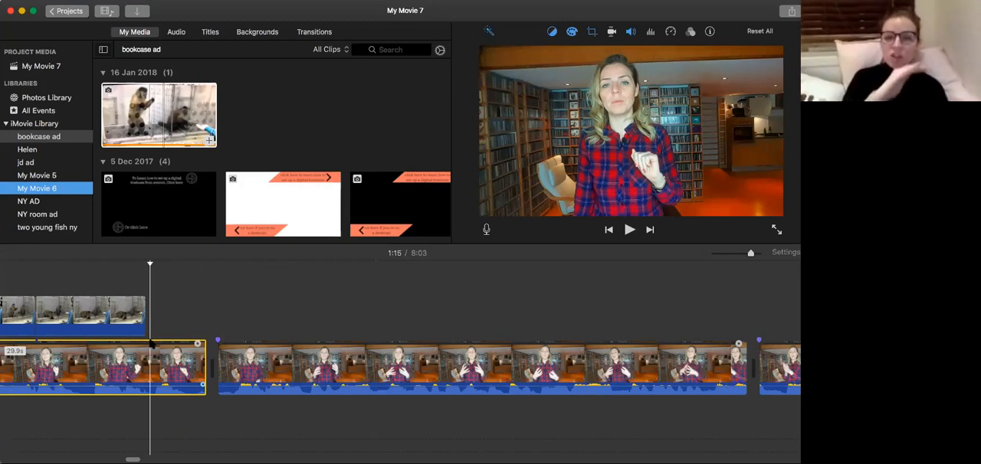
{"action": "key", "text": "space"}
{"action": "key", "text": "space"}
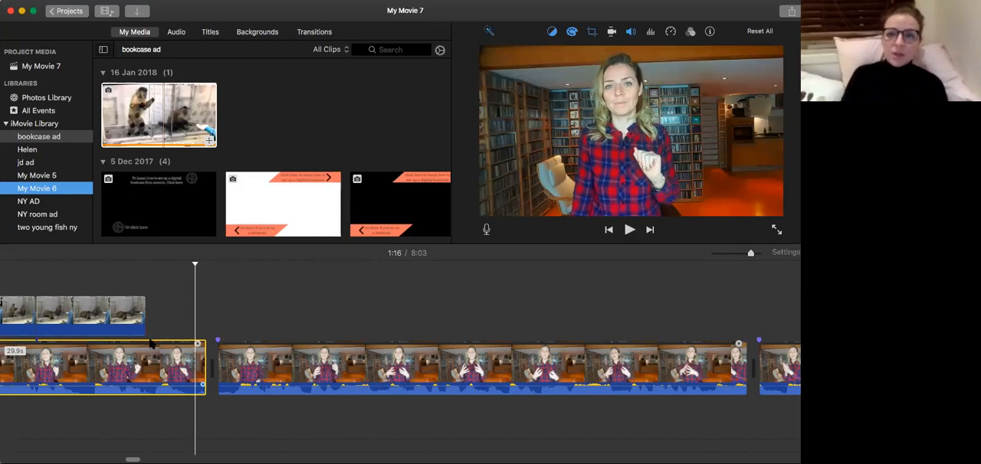
{"action": "key", "text": "super+b"}
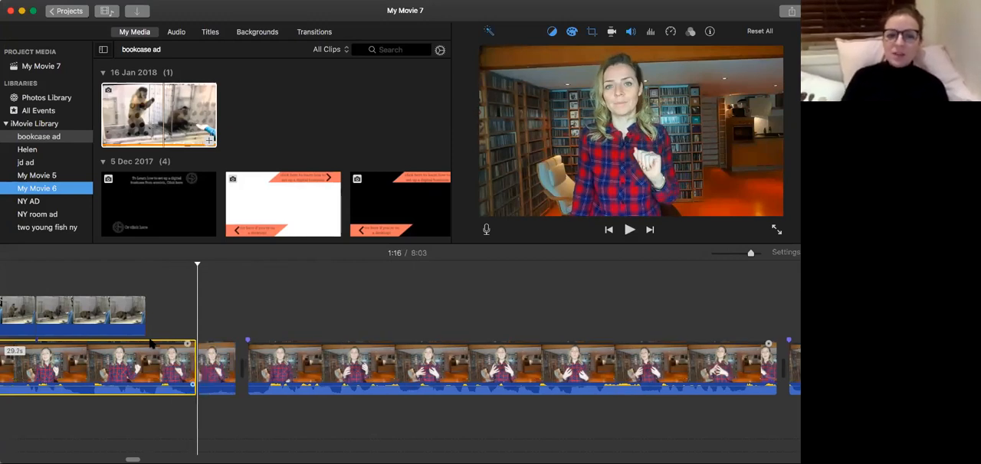
{"action": "left_click", "coordinate": [204, 367]}
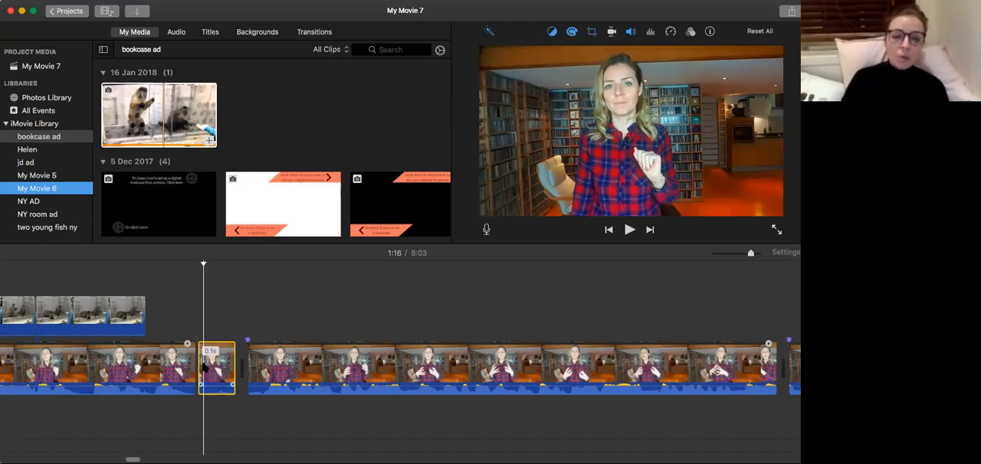
{"action": "key", "text": "Delete"}
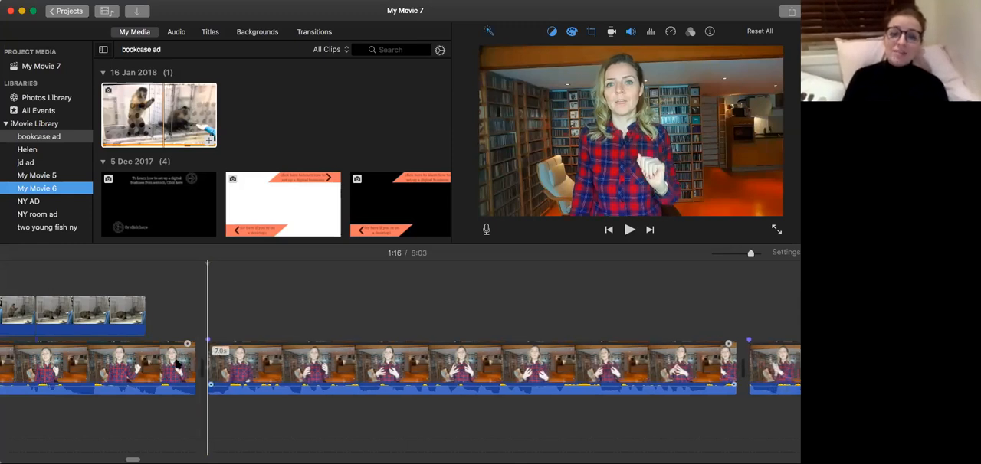
Replay the trimmed join between the talking-head clips at 1:16 and show the first clip's speed settings.
{"action": "left_click", "coordinate": [174, 367]}
{"action": "key", "text": "space"}
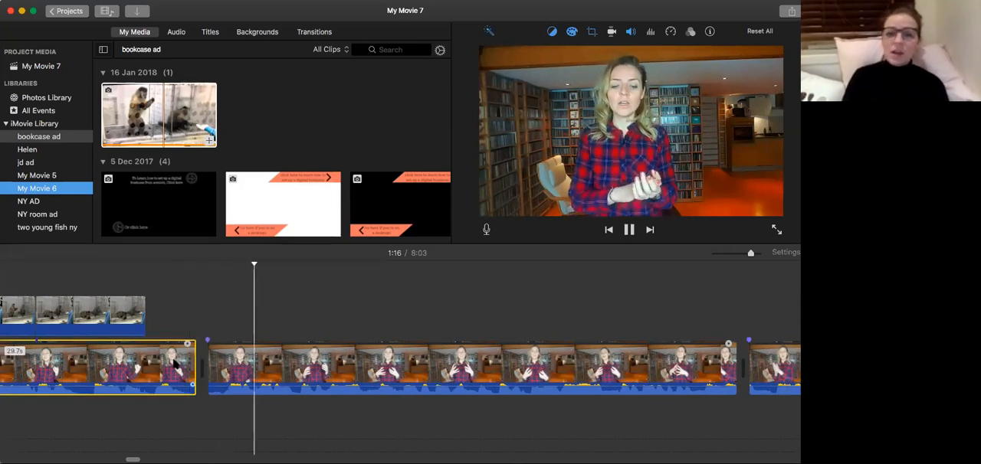
{"action": "key", "text": "space"}
{"action": "key", "text": "super+r"}
{"action": "key", "text": "space"}
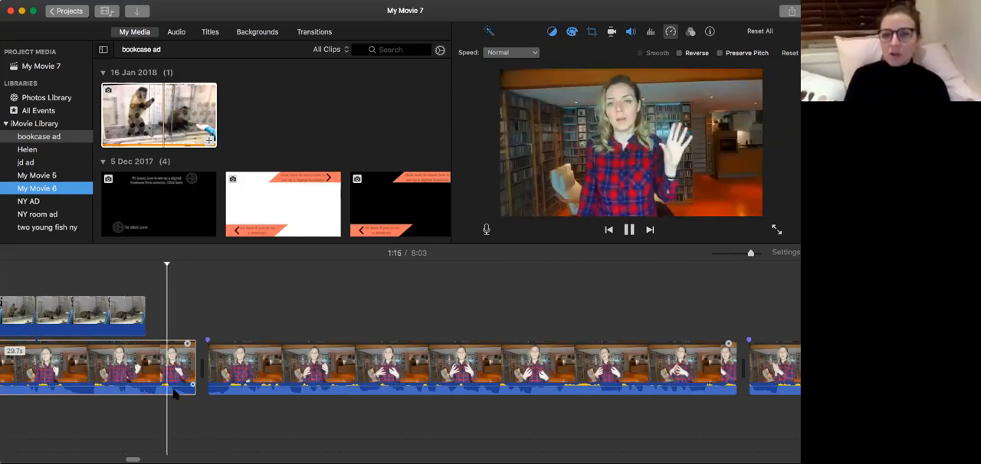
{"action": "key", "text": "space"}
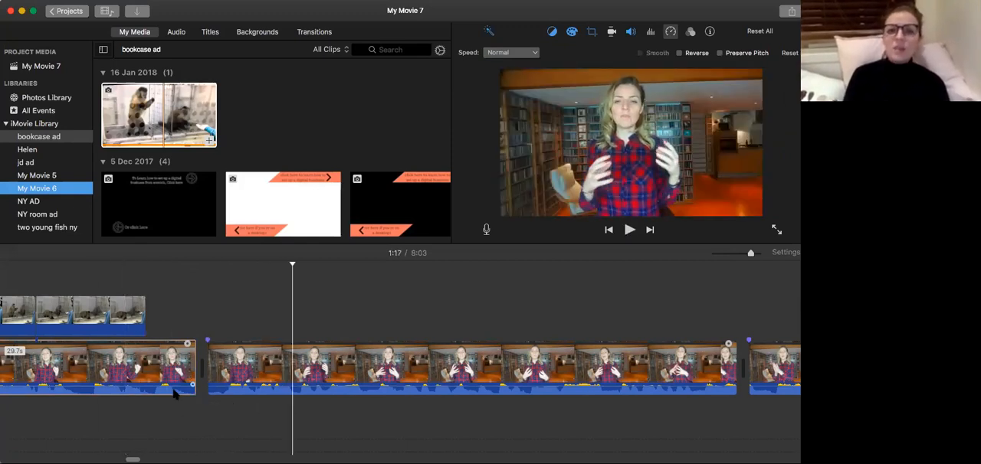
Step frame by frame around 1:17 in the second talking-head clip to find the cut point before the speech resumes.
{"action": "key", "text": "Left"}
{"action": "key", "text": "Left"}
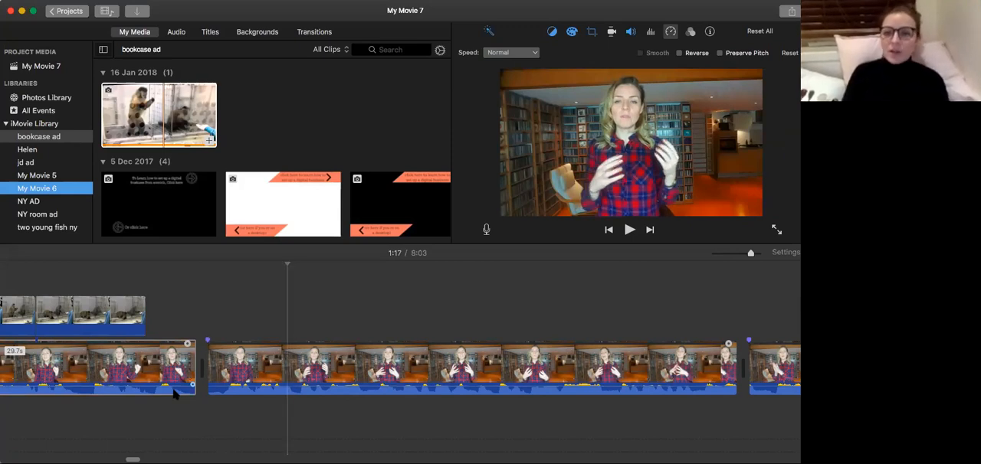
{"action": "key", "text": "Left"}
{"action": "key", "text": "Left"}
{"action": "key", "text": "Left"}
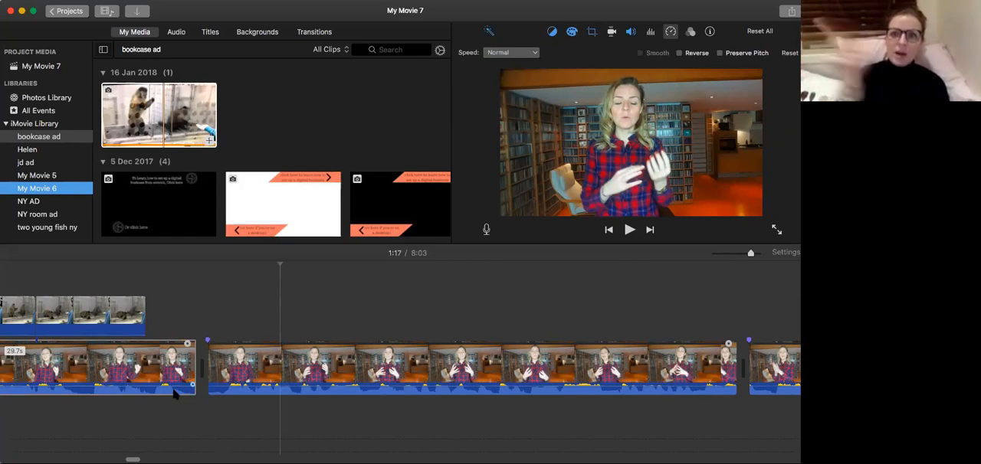
{"action": "key", "text": "Right"}
{"action": "key", "text": "Right"}
{"action": "key", "text": "Right"}
{"action": "key", "text": "Right"}
{"action": "key", "text": "Right"}
{"action": "key", "text": "Right"}
{"action": "key", "text": "Right"}
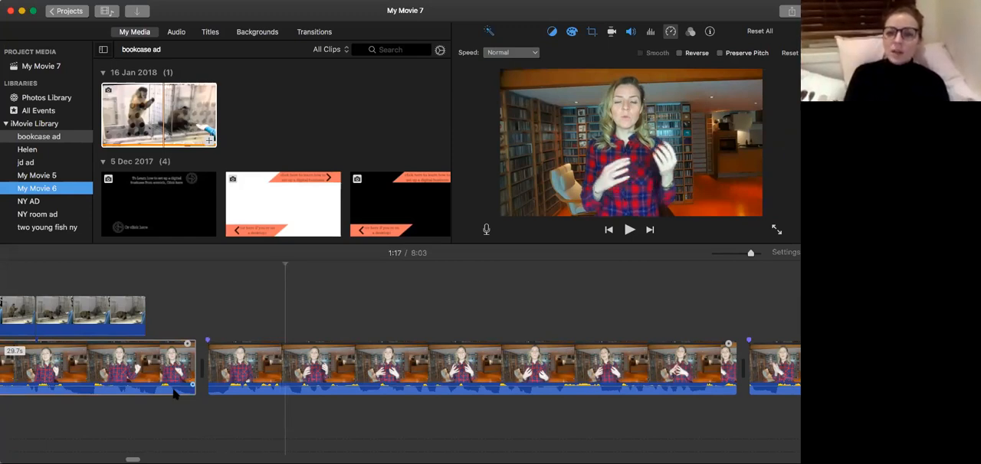
{"action": "key", "text": "Left"}
{"action": "key", "text": "Left"}
{"action": "key", "text": "Left"}
{"action": "key", "text": "Left"}
{"action": "key", "text": "Left"}
{"action": "key", "text": "Left"}
{"action": "key", "text": "Left"}
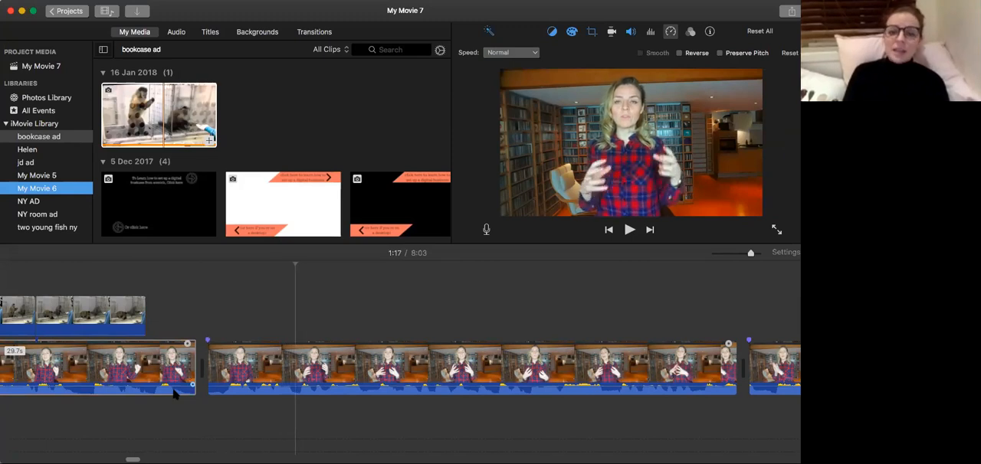
{"action": "key", "text": "Right"}
{"action": "key", "text": "Right"}
{"action": "key", "text": "Right"}
{"action": "key", "text": "Right"}
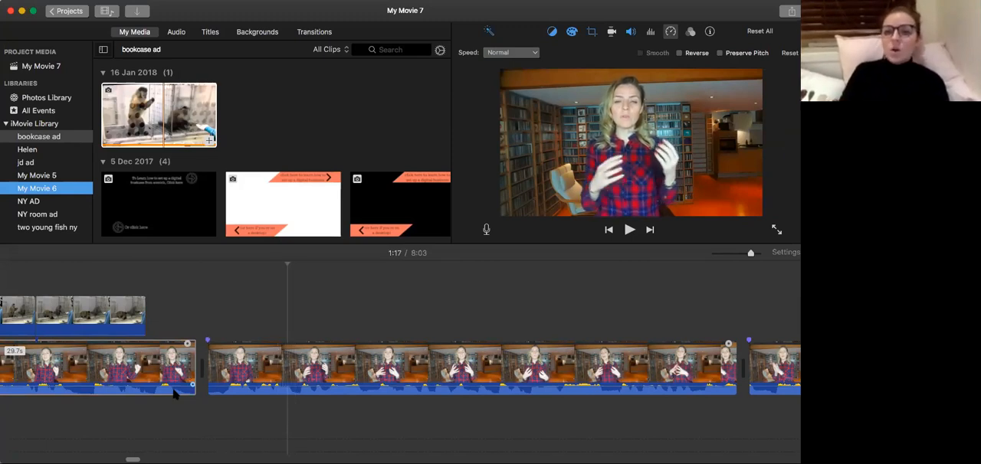
{"action": "key", "text": "Left"}
{"action": "key", "text": "Left"}
{"action": "key", "text": "Left"}
{"action": "key", "text": "Left"}
{"action": "key", "text": "Left"}
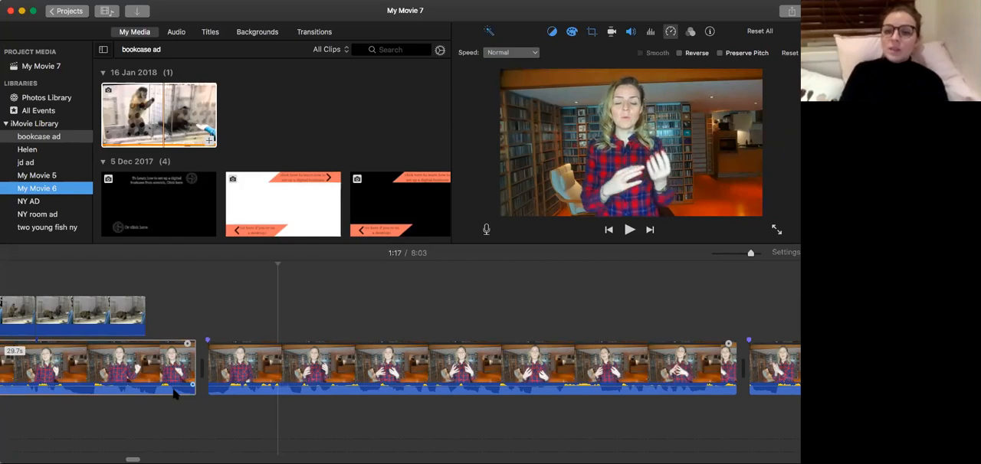
{"action": "key", "text": "Right"}
{"action": "key", "text": "Right"}
{"action": "key", "text": "Right"}
{"action": "key", "text": "Right"}
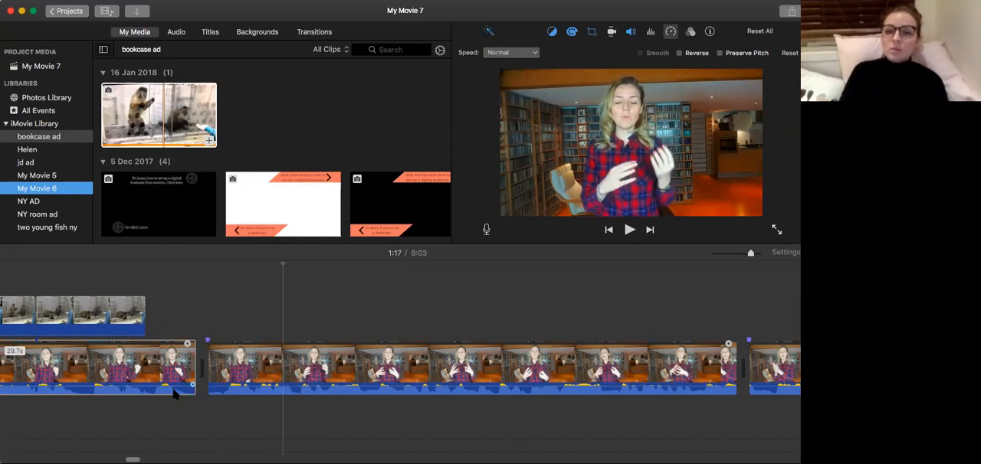
Split the second talking-head clip at 1:17, delete its 0.9-second opening piece and replay the new join.
{"action": "left_click", "coordinate": [280, 385]}
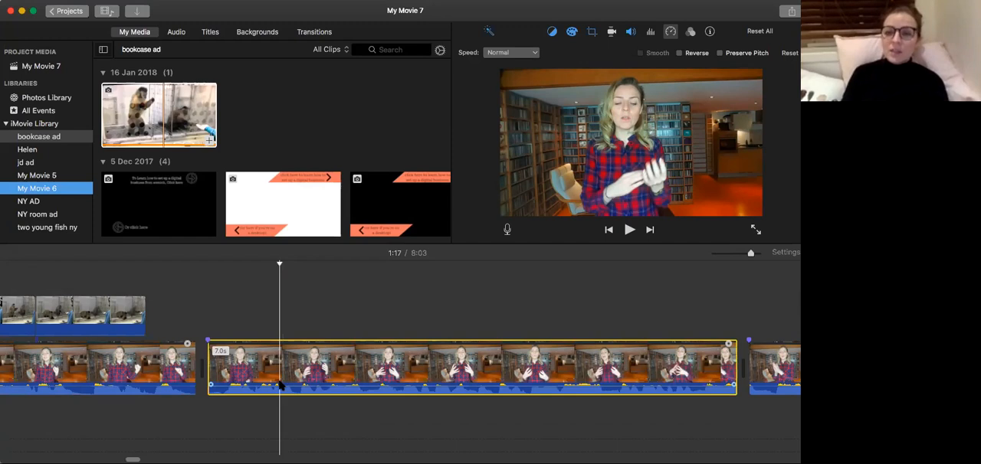
{"action": "key", "text": "super+b"}
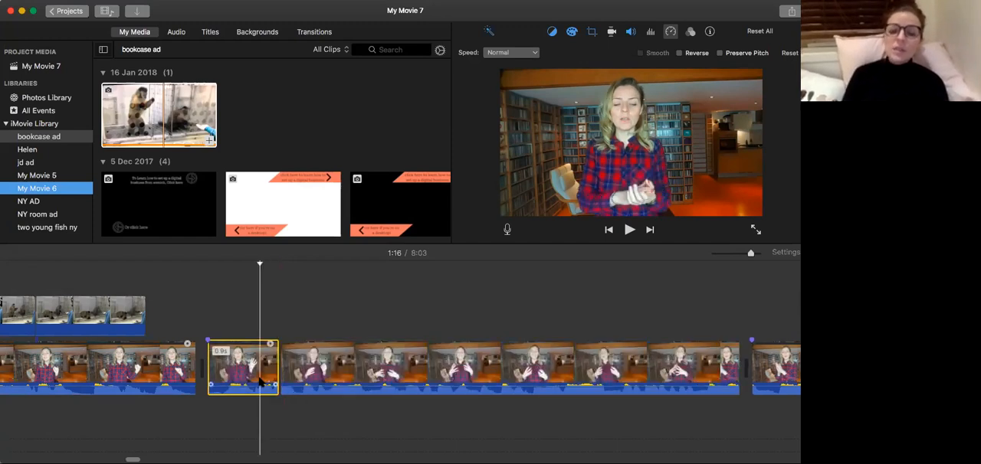
{"action": "left_click", "coordinate": [280, 381]}
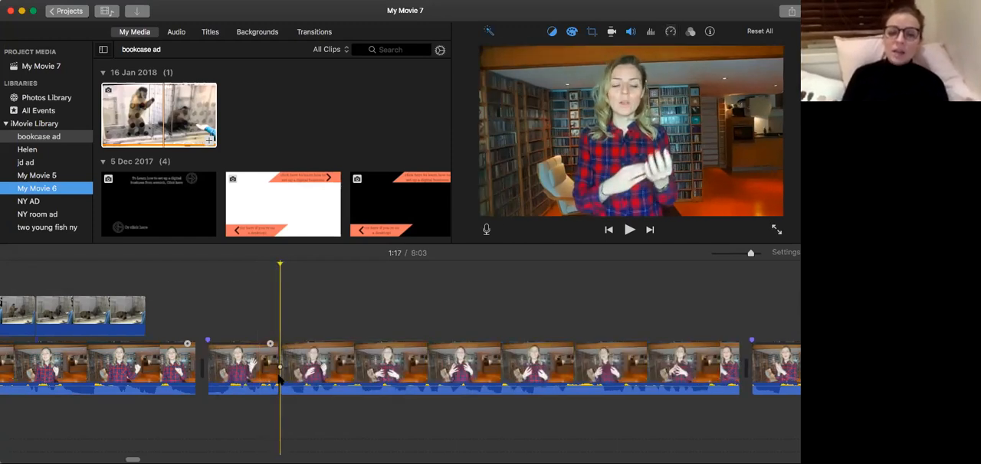
{"action": "left_click", "coordinate": [258, 371]}
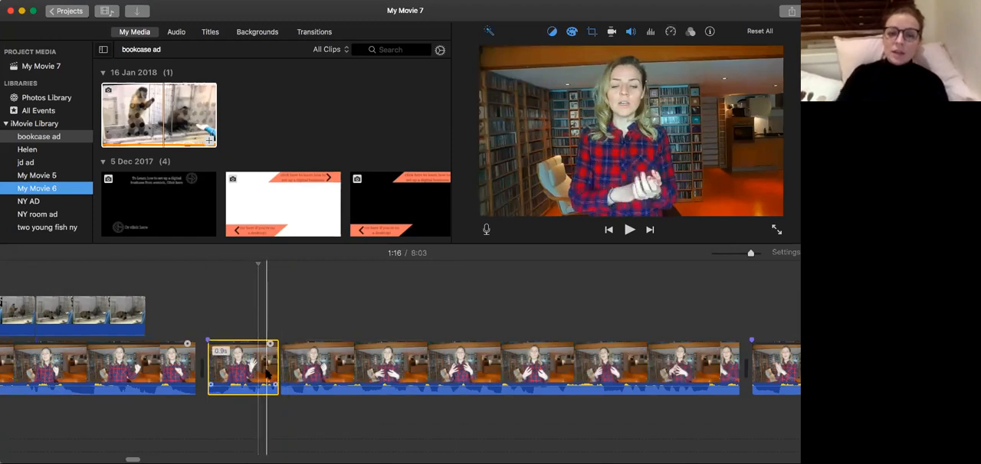
{"action": "key", "text": "Delete"}
{"action": "left_click", "coordinate": [137, 393]}
{"action": "key", "text": "space"}
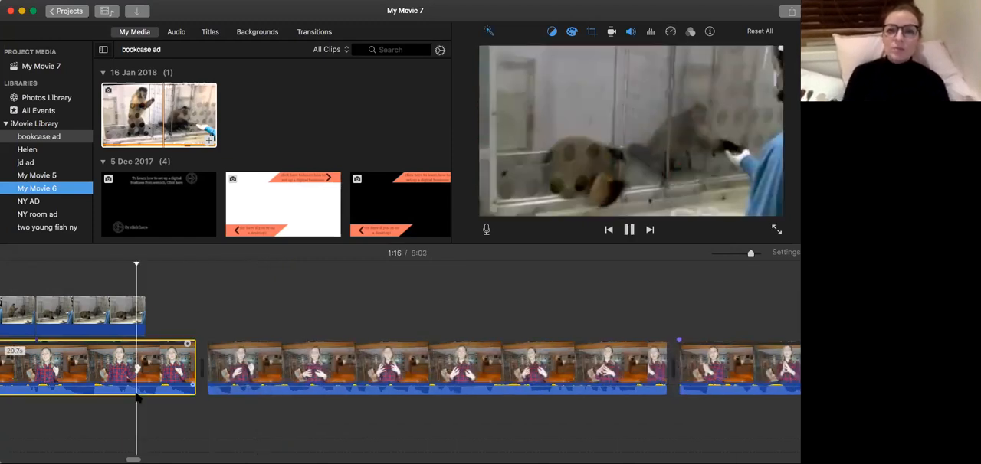
{"action": "key", "text": "space"}
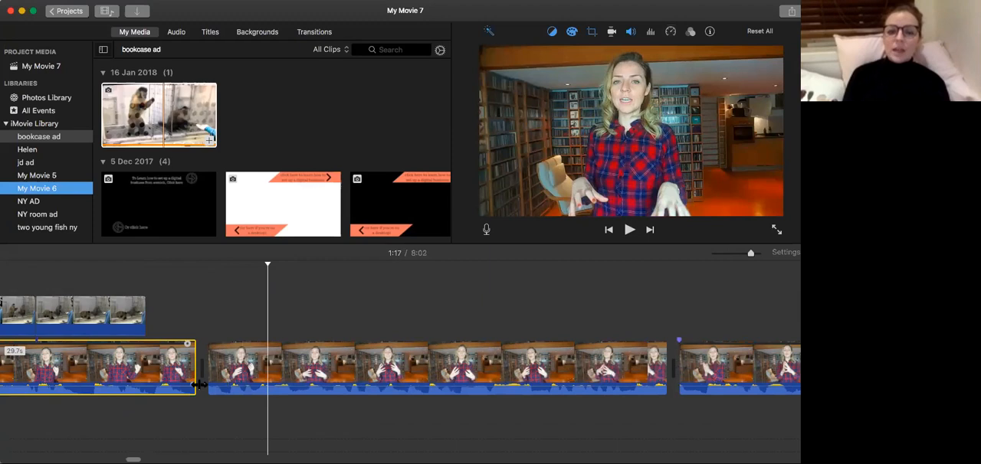
Extend the start of the second talking-head clip slightly earlier and replay the join at 1:16.
{"action": "left_click_drag", "start_coordinate": [207, 370], "coordinate": [202, 367]}
{"action": "key", "text": "space"}
{"action": "key", "text": "space"}
{"action": "left_click", "coordinate": [155, 370]}
{"action": "key", "text": "space"}
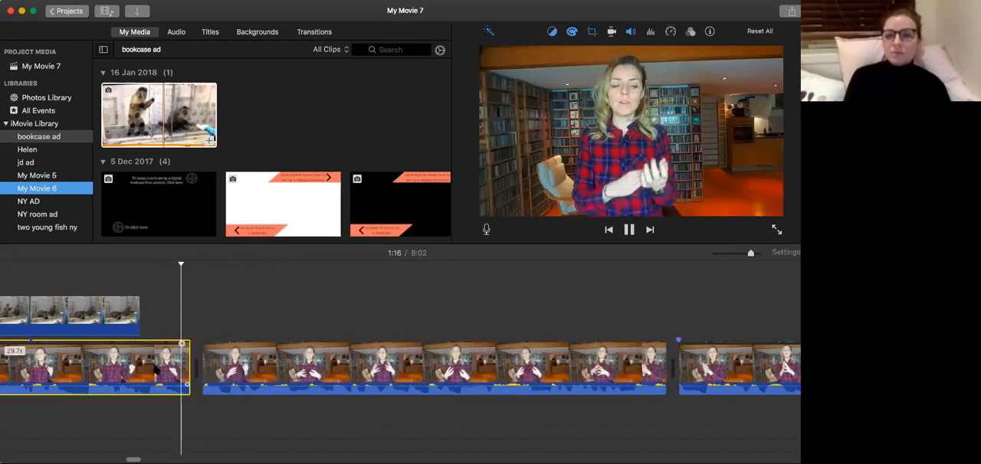
{"action": "key", "text": "space"}
Lengthen the end of the first talking-head clip to 29.8 seconds and replay the join to check the timing.
{"action": "left_click_drag", "start_coordinate": [189, 366], "coordinate": [190, 366]}
{"action": "left_click", "coordinate": [175, 368]}
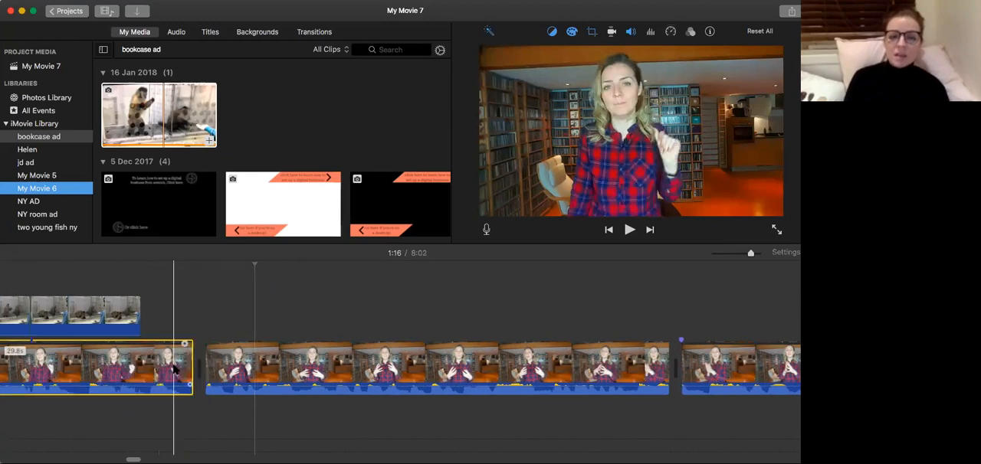
{"action": "key", "text": "space"}
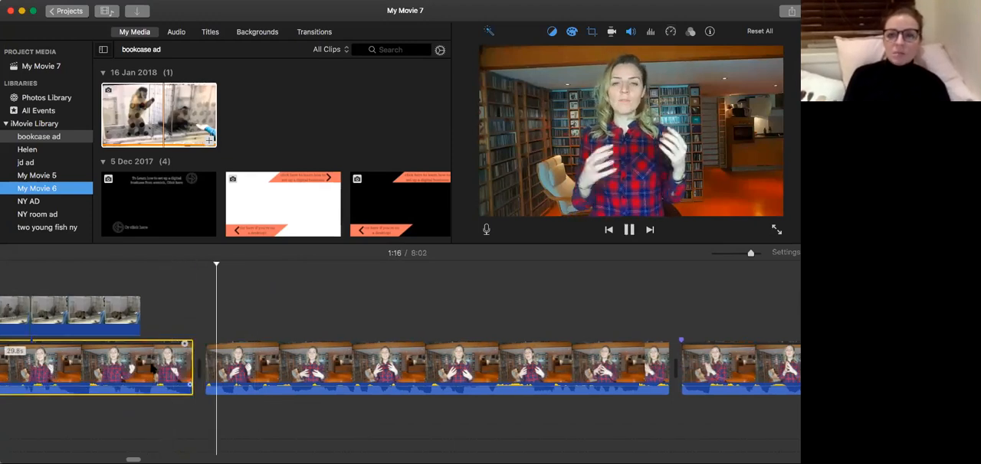
{"action": "key", "text": "space"}
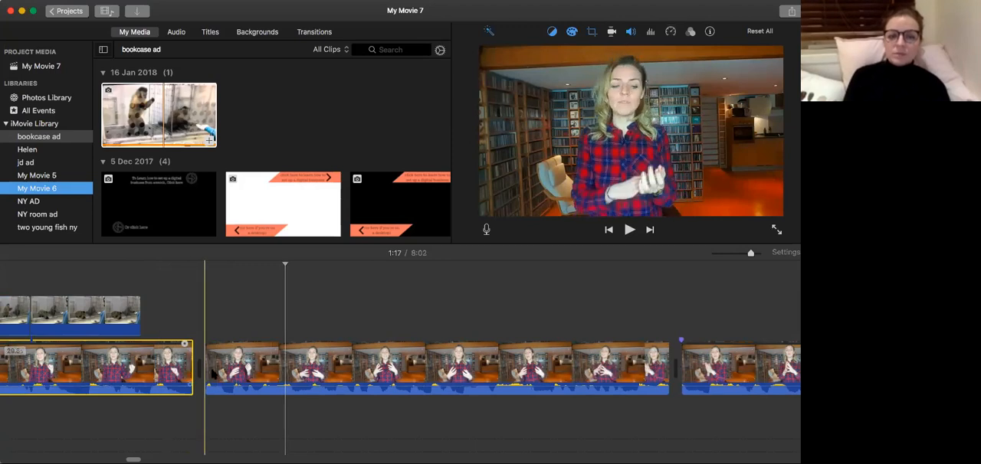
{"action": "left_click", "coordinate": [185, 368]}
{"action": "key", "text": "space"}
{"action": "key", "text": "space"}
Split the second talking-head clip a few frames after its start at 1:16 and delete the short opening fragment.
{"action": "key", "text": "Left"}
{"action": "key", "text": "Left"}
{"action": "key", "text": "Left"}
{"action": "key", "text": "Left"}
{"action": "key", "text": "Right"}
{"action": "key", "text": "Right"}
{"action": "key", "text": "Left"}
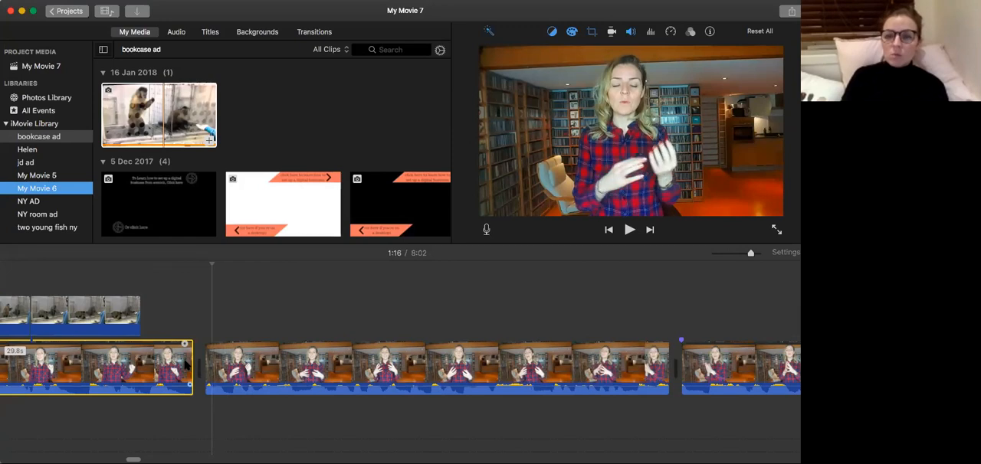
{"action": "key", "text": "super+b"}
{"action": "left_click", "coordinate": [228, 366]}
{"action": "key", "text": "Delete"}
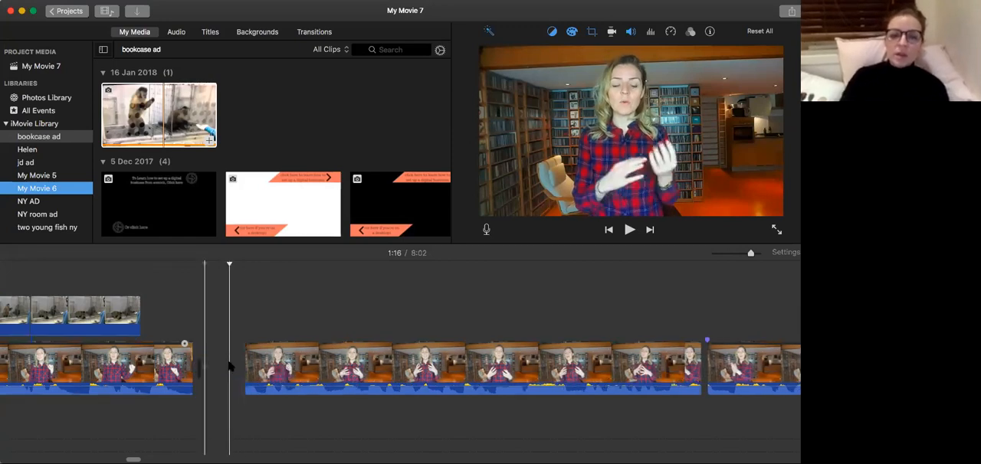
Replay the join between the talking-head clips at 1:16 several times, playing on to 1:18 to check the speech.
{"action": "key", "text": "space"}
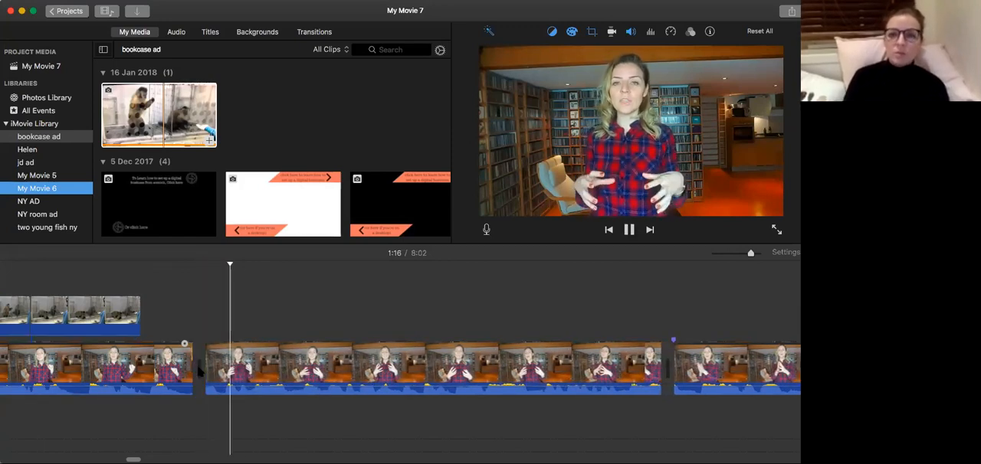
{"action": "key", "text": "space"}
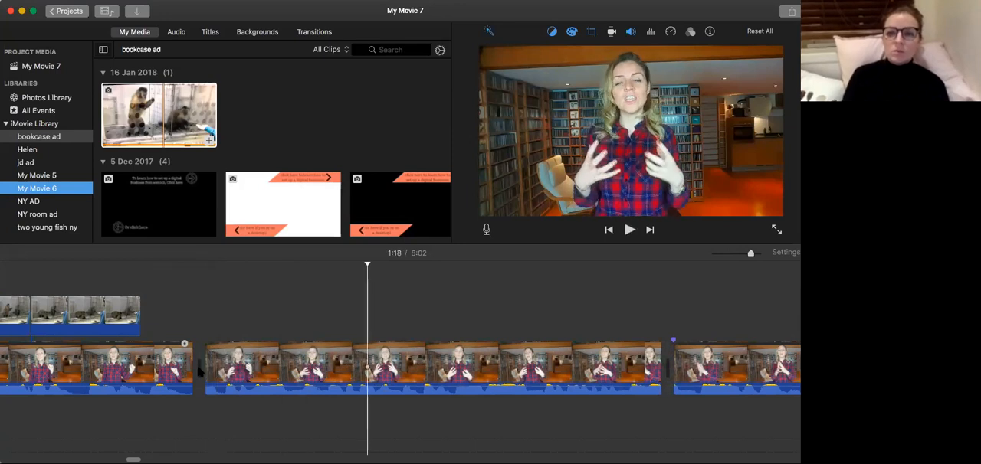
{"action": "key", "text": "space"}
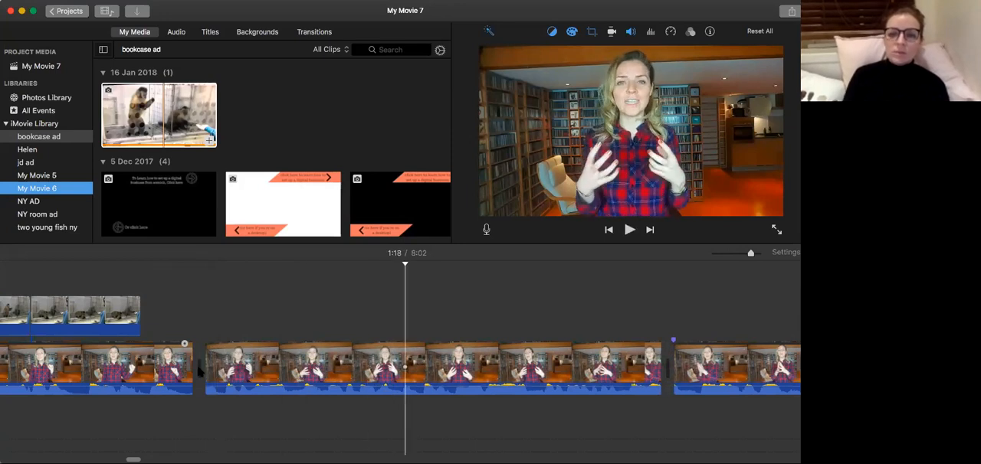
{"action": "left_click", "coordinate": [170, 369]}
{"action": "key", "text": "space"}
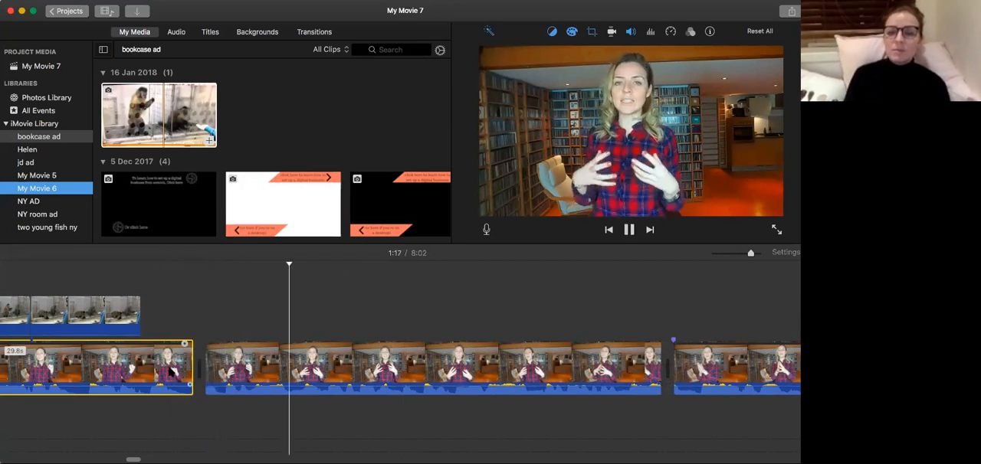
{"action": "key", "text": "space"}
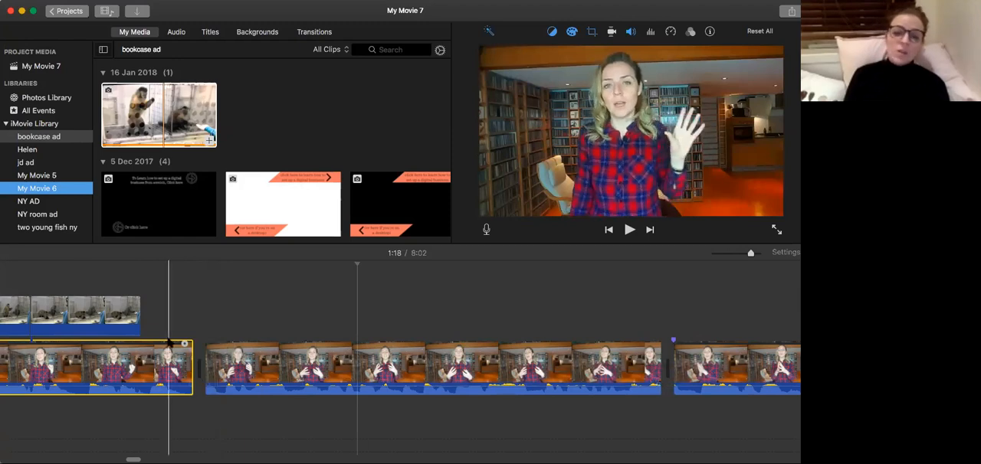
{"action": "left_click", "coordinate": [149, 352]}
{"action": "key", "text": "space"}
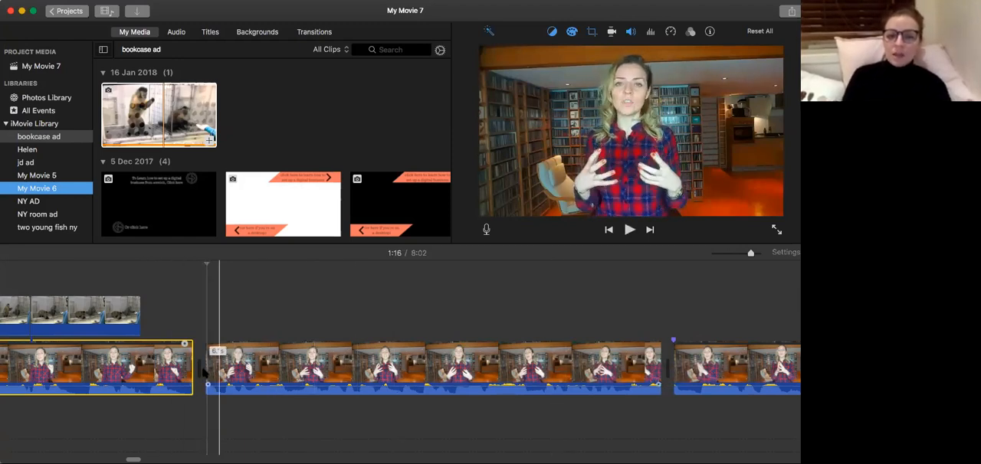
{"action": "key", "text": "space"}
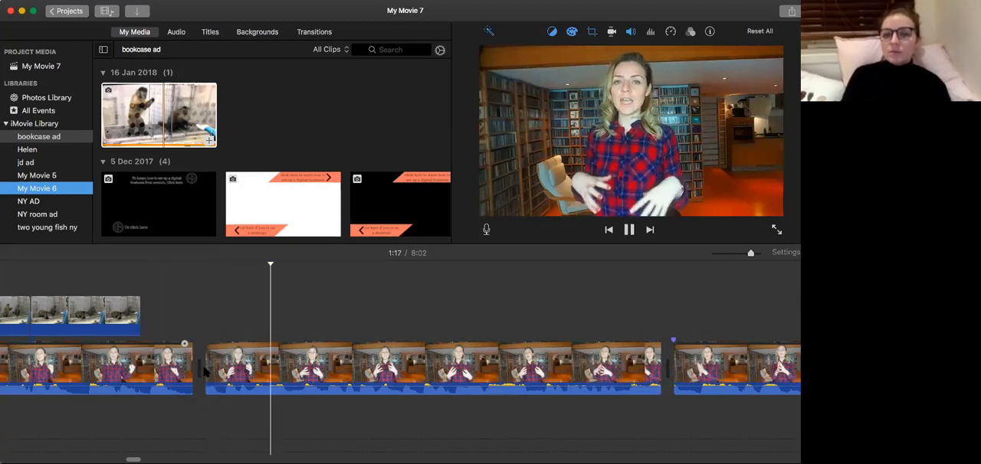
{"action": "key", "text": "space"}
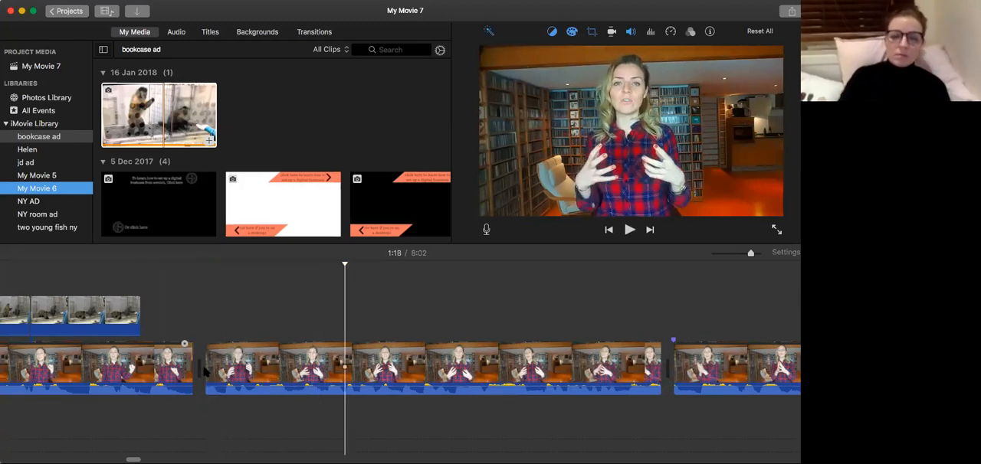
Split the second talking-head clip at 1:18 and crop its 1.9-second opening piece to a tighter Crop to Fill frame on the speaker.
{"action": "key", "text": "super+b"}
{"action": "left_click", "coordinate": [257, 371]}
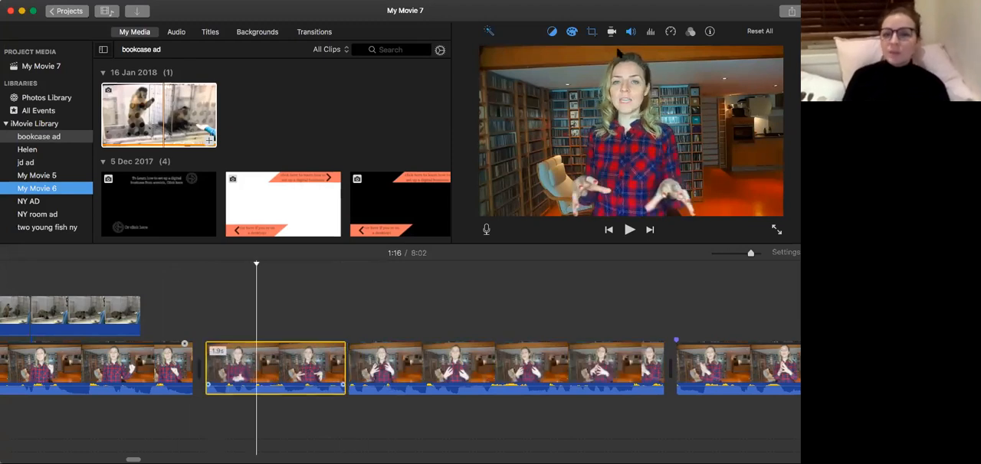
{"action": "left_click", "coordinate": [592, 32]}
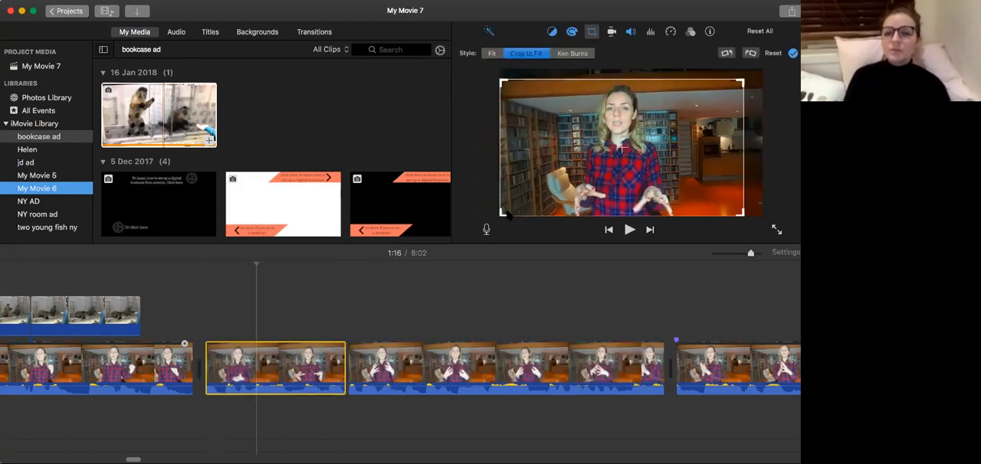
{"action": "left_click_drag", "start_coordinate": [502, 214], "coordinate": [534, 197]}
{"action": "left_click_drag", "start_coordinate": [671, 148], "coordinate": [652, 146]}
{"action": "left_click_drag", "start_coordinate": [515, 192], "coordinate": [520, 189]}
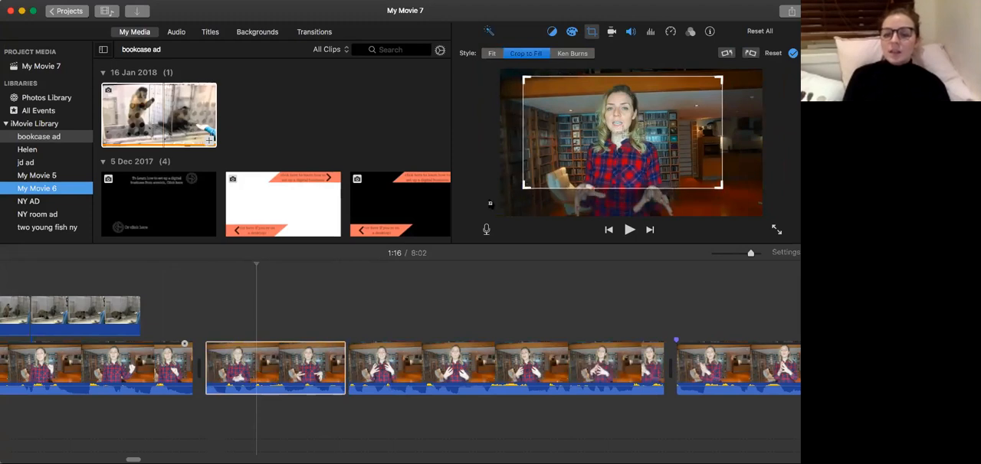
Replay the change to the tighter framing at 1:16, first from just before the join and again from 1:11 through the monkey cutaway.
{"action": "left_click", "coordinate": [131, 371]}
{"action": "key", "text": "space"}
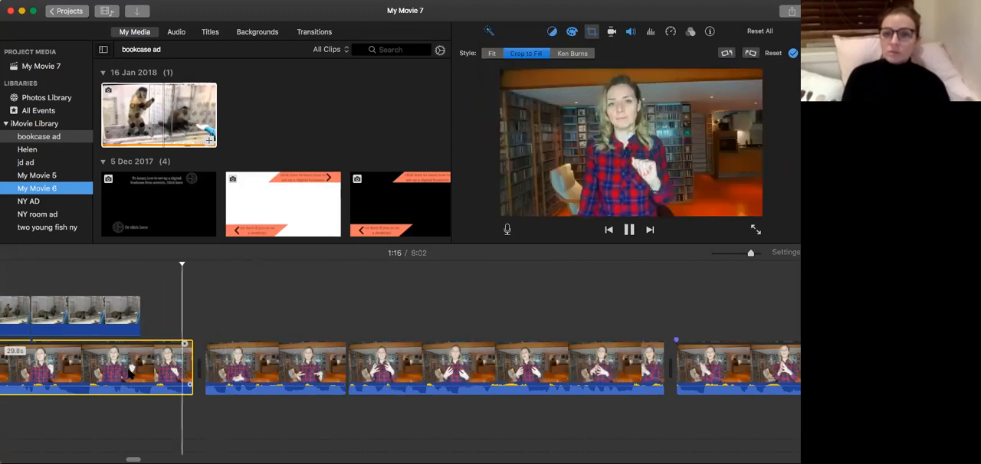
{"action": "key", "text": "space"}
{"action": "scroll", "coordinate": [23, 383], "scroll_direction": "left", "scroll_amount": 10}
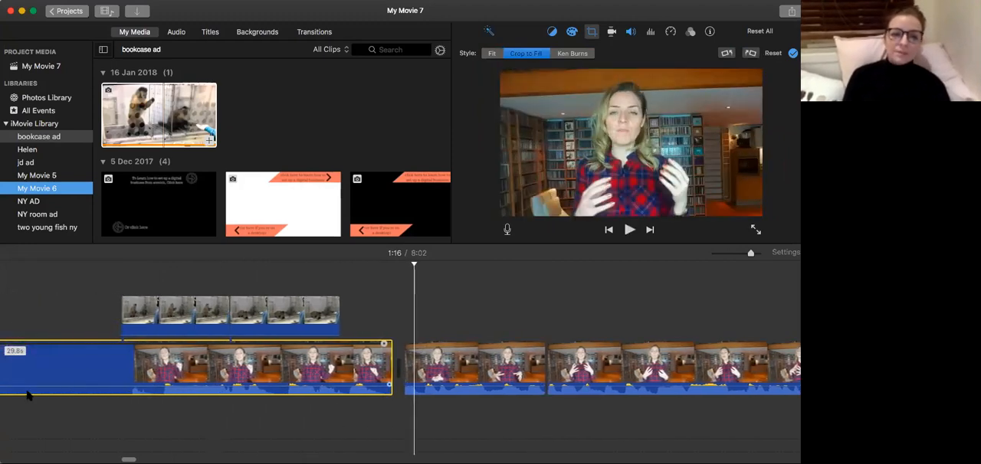
{"action": "left_click", "coordinate": [136, 357]}
{"action": "key", "text": "space"}
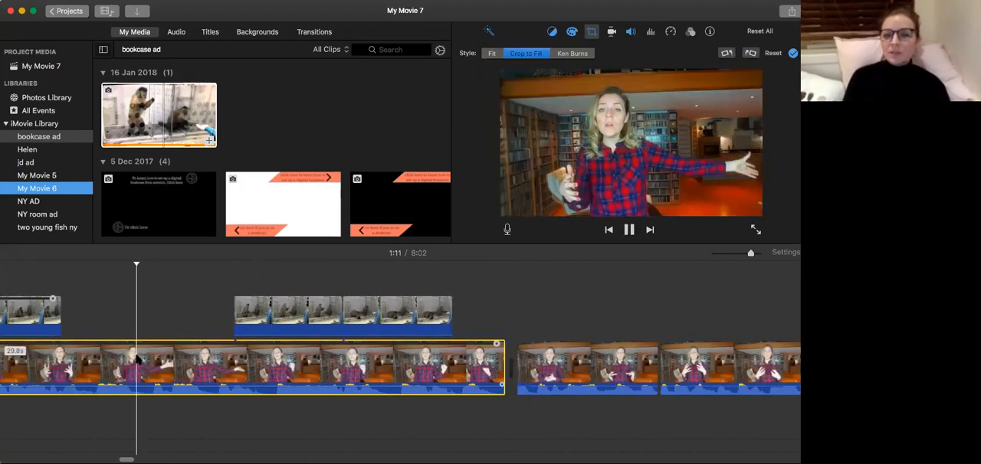
{"action": "scroll", "coordinate": [137, 357], "scroll_direction": "right", "scroll_amount": 4}
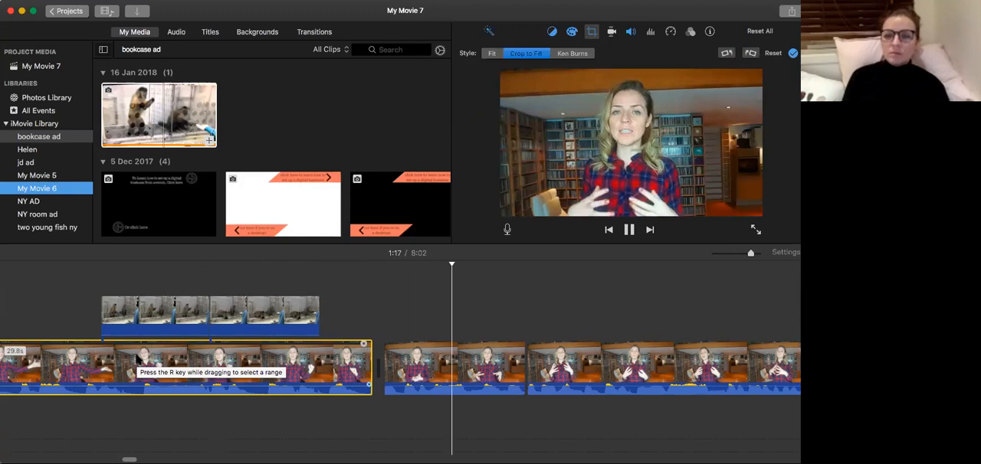
{"action": "key", "text": "space"}
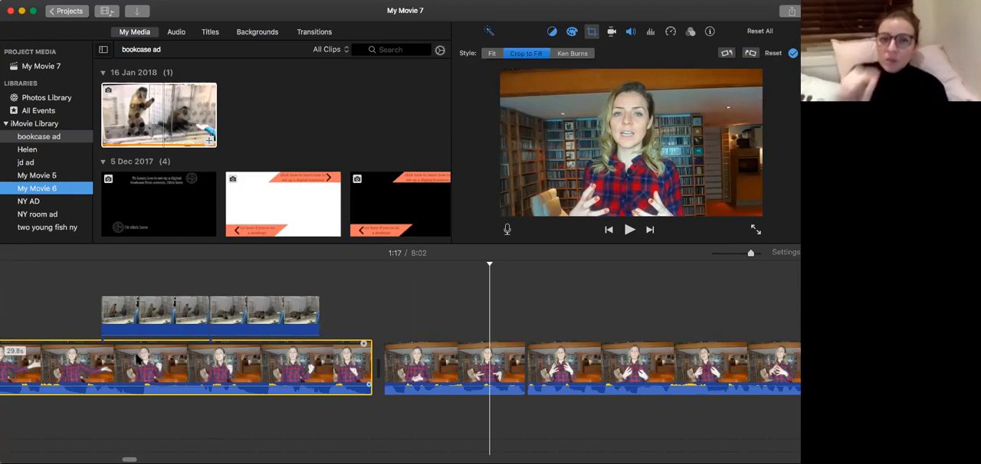
Replay the join at 1:16 from about a second before it, and again from the last moments of the first talking-head clip.
{"action": "left_click", "coordinate": [219, 316]}
{"action": "left_click", "coordinate": [338, 370]}
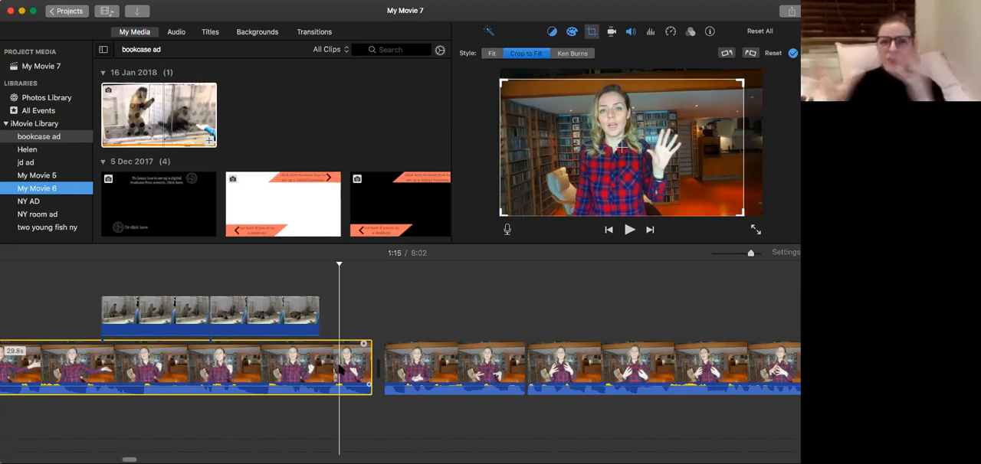
{"action": "left_click", "coordinate": [311, 373]}
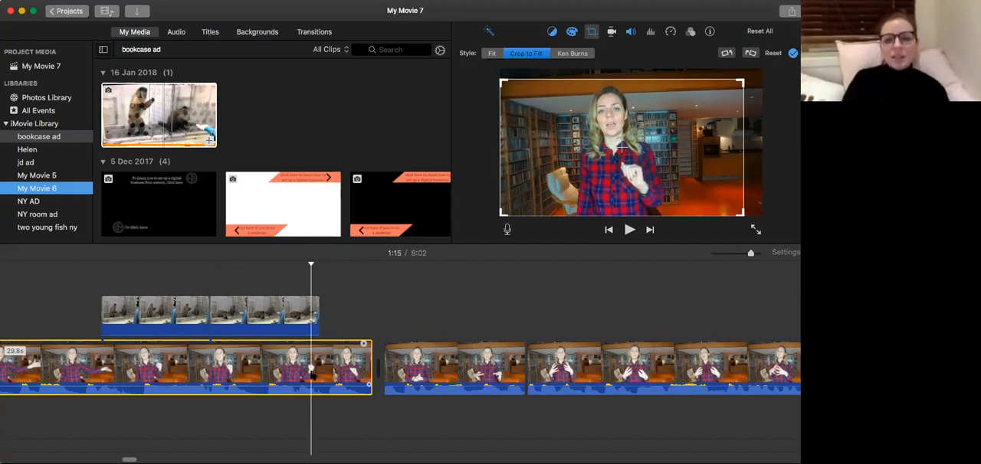
{"action": "key", "text": "space"}
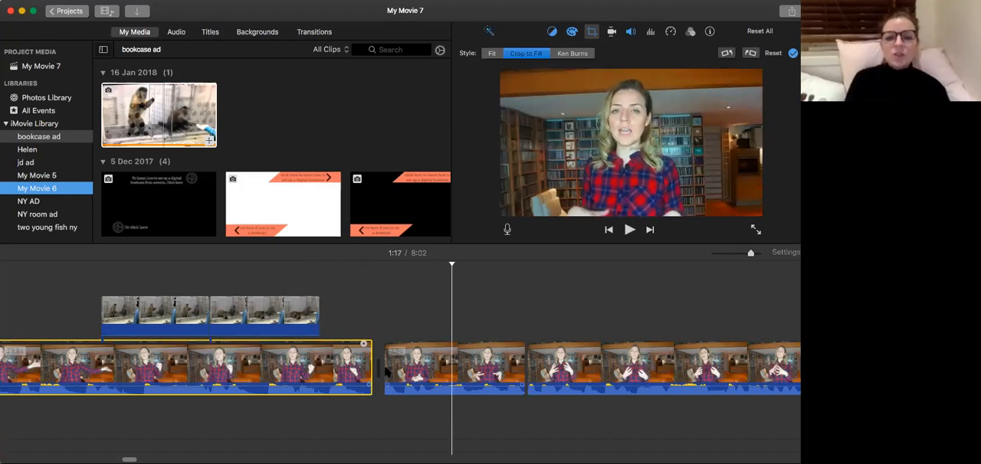
{"action": "left_click", "coordinate": [359, 372]}
{"action": "key", "text": "space"}
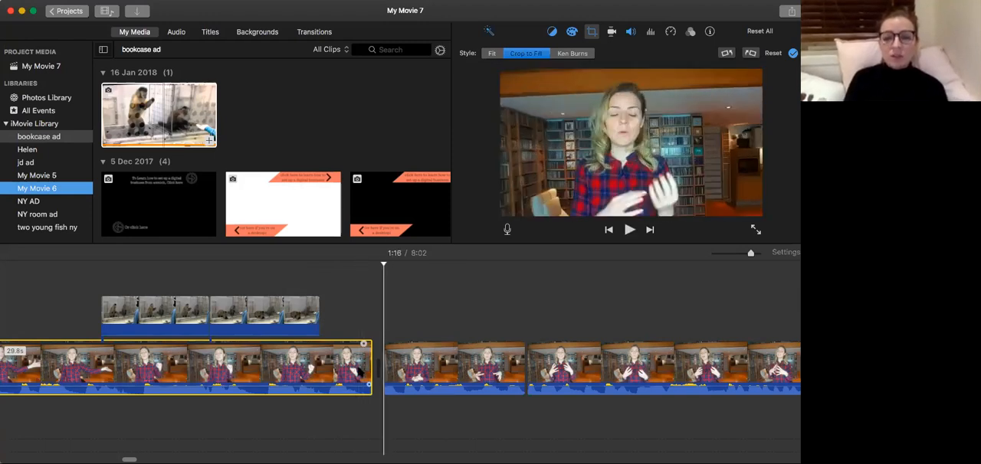
Extend the start of the tighter-framed talking-head clip at 1:16 by a few frames and replay the join.
{"action": "key", "text": "Right"}
{"action": "key", "text": "Right"}
{"action": "key", "text": "Right"}
{"action": "key", "text": "Right"}
{"action": "key", "text": "Right"}
{"action": "key", "text": "Right"}
{"action": "key", "text": "Right"}
{"action": "key", "text": "Right"}
{"action": "key", "text": "Left"}
{"action": "key", "text": "Left"}
{"action": "key", "text": "Left"}
{"action": "key", "text": "Left"}
{"action": "key", "text": "Left"}
{"action": "key", "text": "Left"}
{"action": "key", "text": "Left"}
{"action": "key", "text": "Left"}
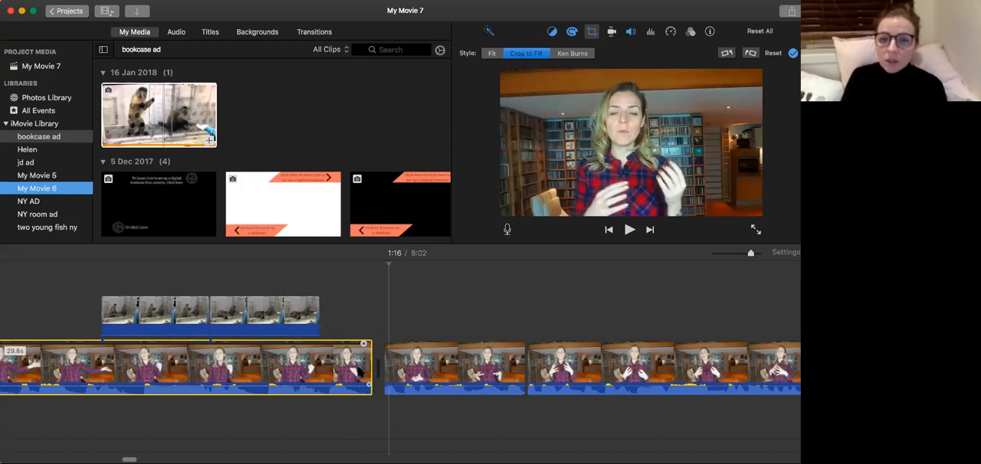
{"action": "key", "text": "Right"}
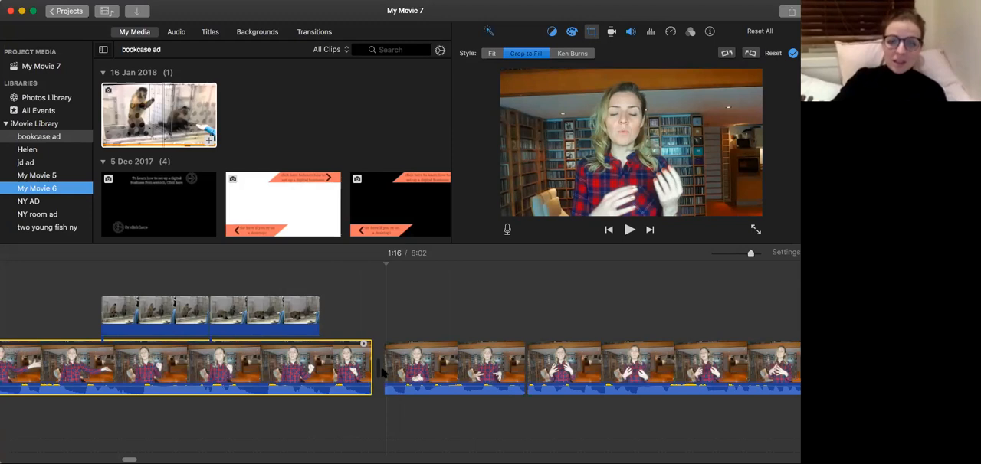
{"action": "left_click_drag", "start_coordinate": [384, 371], "coordinate": [377, 374]}
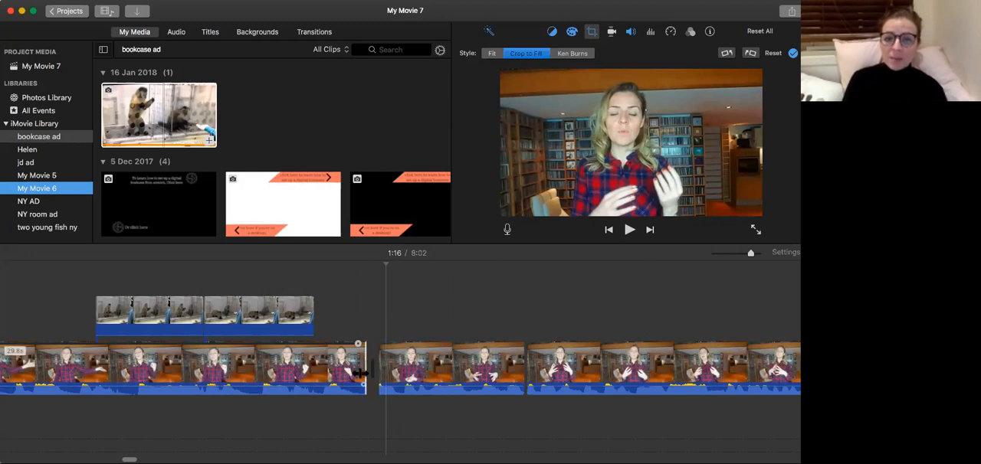
{"action": "left_click", "coordinate": [312, 380]}
{"action": "key", "text": "space"}
{"action": "key", "text": "space"}
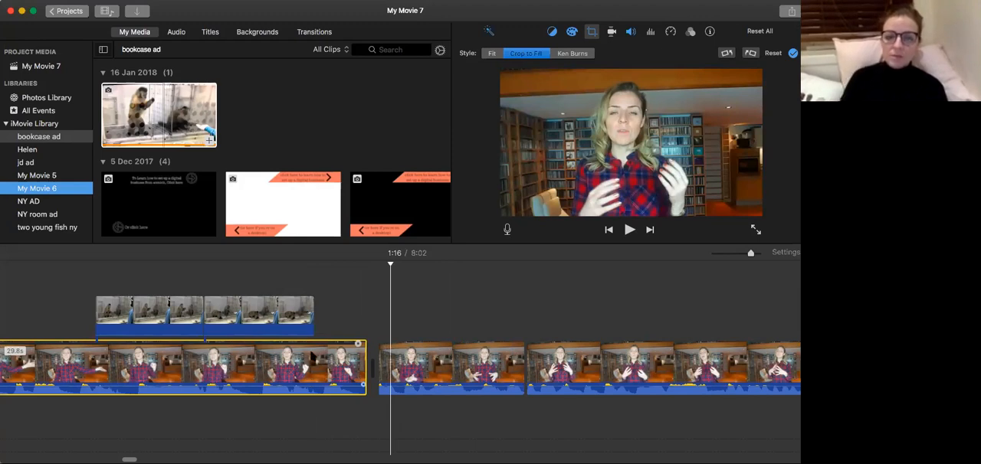
Split the tighter-framed talking-head clip a few frames after its start at 1:16 and delete the 0.1-second opening fragment.
{"action": "left_click", "coordinate": [320, 352]}
{"action": "key", "text": "space"}
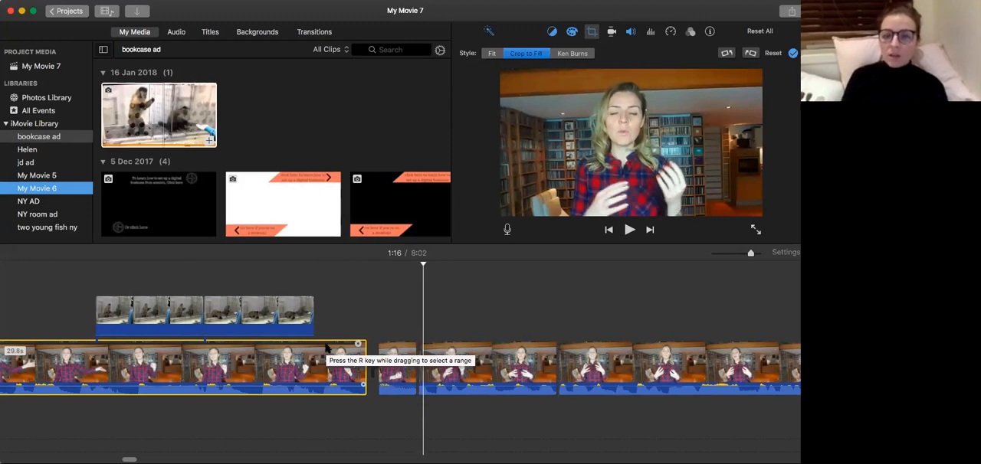
{"action": "key", "text": "Left"}
{"action": "key", "text": "Left"}
{"action": "key", "text": "Left"}
{"action": "key", "text": "Left"}
{"action": "key", "text": "Left"}
{"action": "key", "text": "Left"}
{"action": "key", "text": "Left"}
{"action": "key", "text": "Left"}
{"action": "key", "text": "Left"}
{"action": "key", "text": "Left"}
{"action": "key", "text": "Left"}
{"action": "key", "text": "Right"}
{"action": "key", "text": "Right"}
{"action": "key", "text": "Right"}
{"action": "key", "text": "Right"}
{"action": "key", "text": "Right"}
{"action": "key", "text": "Right"}
{"action": "key", "text": "Right"}
{"action": "key", "text": "Right"}
{"action": "key", "text": "Right"}
{"action": "key", "text": "Right"}
{"action": "key", "text": "Right"}
{"action": "key", "text": "Right"}
{"action": "key", "text": "Right"}
{"action": "key", "text": "Right"}
{"action": "key", "text": "Right"}
{"action": "key", "text": "Right"}
{"action": "key", "text": "Left"}
{"action": "key", "text": "Left"}
{"action": "key", "text": "Left"}
{"action": "key", "text": "Left"}
{"action": "key", "text": "Left"}
{"action": "key", "text": "Left"}
{"action": "key", "text": "Left"}
{"action": "key", "text": "Left"}
{"action": "key", "text": "Left"}
{"action": "key", "text": "Left"}
{"action": "key", "text": "Left"}
{"action": "key", "text": "Left"}
{"action": "left_click", "coordinate": [397, 363]}
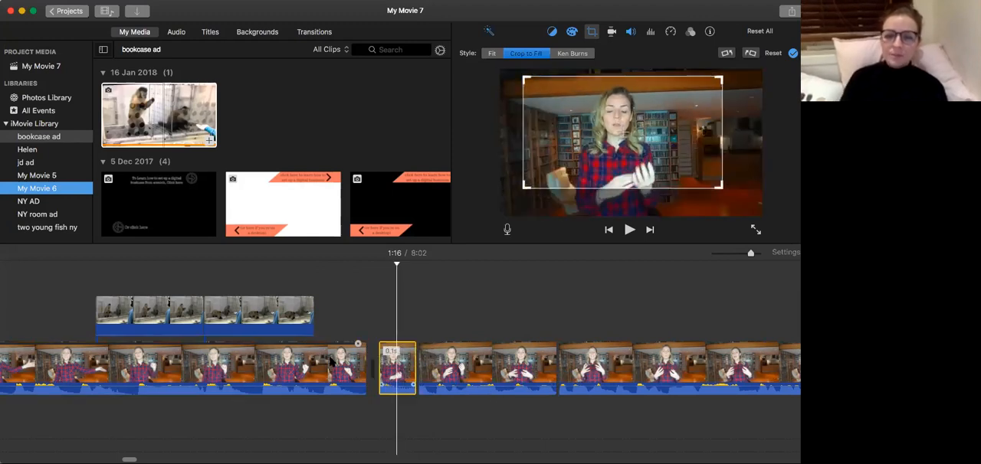
{"action": "key", "text": "Delete"}
Replay the trimmed join at 1:16 and play the 1.8-second tighter-framed piece on through 1:17.
{"action": "key", "text": "space"}
{"action": "left_click", "coordinate": [331, 362]}
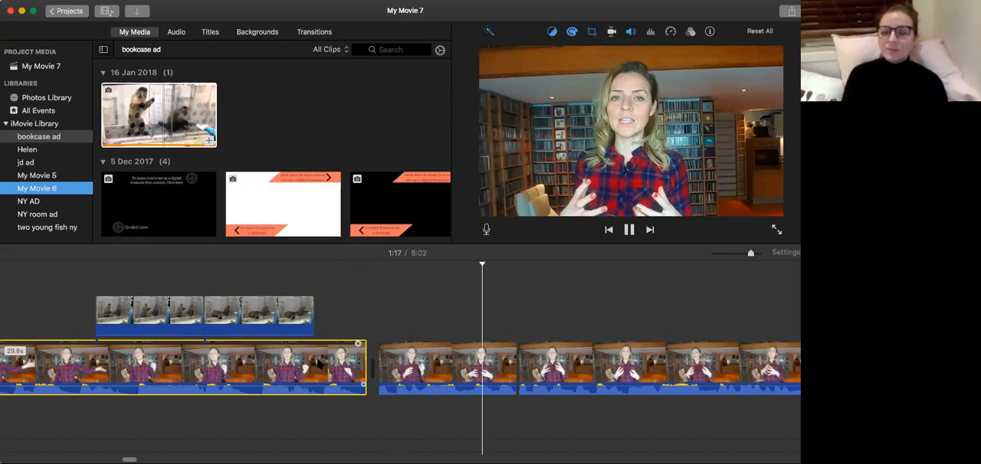
{"action": "key", "text": "space"}
{"action": "left_click", "coordinate": [470, 360]}
{"action": "key", "text": "space"}
{"action": "key", "text": "space"}
{"action": "key", "text": "space"}
{"action": "key", "text": "space"}
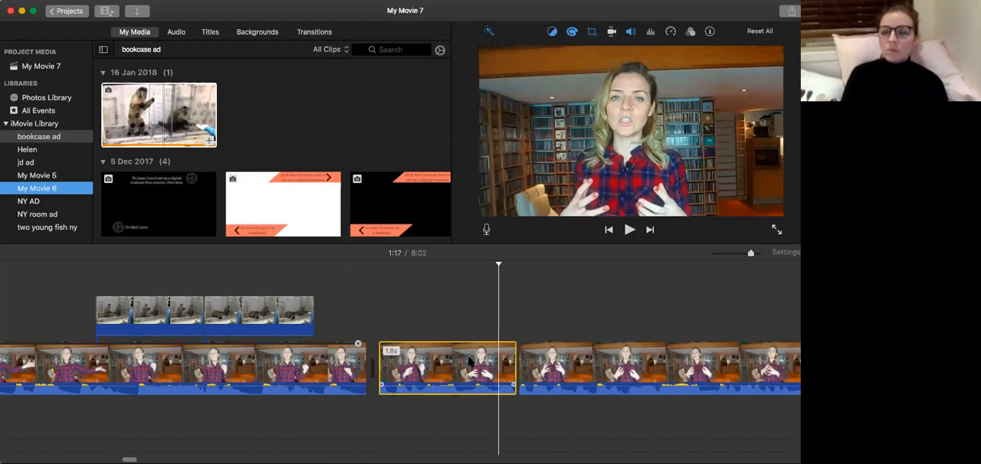
Find the change back to the wider framing at 1:18 frame by frame and extend the start of the wider clip a few frames.
{"action": "key", "text": "Right"}
{"action": "key", "text": "Right"}
{"action": "key", "text": "Right"}
{"action": "key", "text": "Right"}
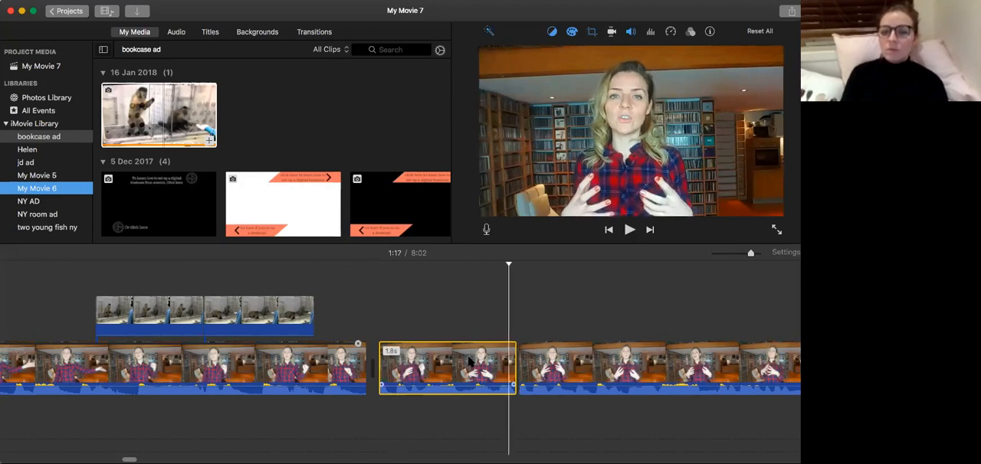
{"action": "key", "text": "Right"}
{"action": "key", "text": "Right"}
{"action": "key", "text": "Right"}
{"action": "key", "text": "Right"}
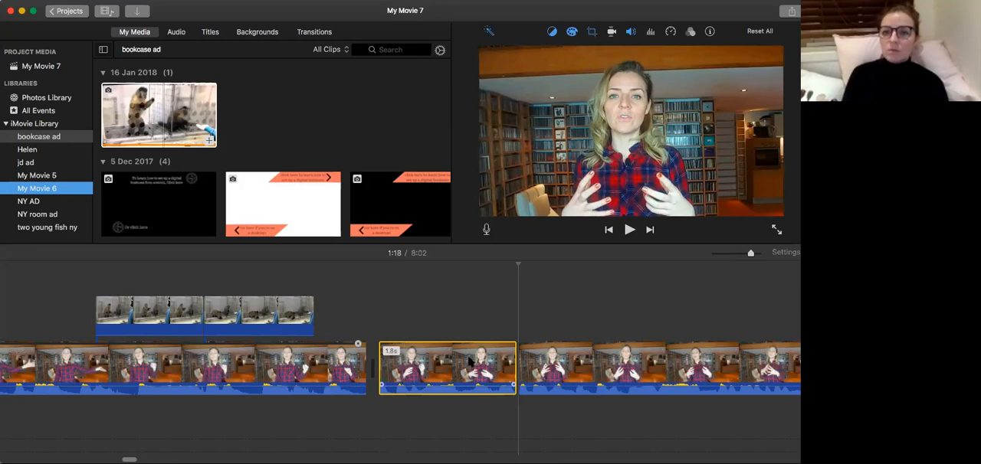
{"action": "key", "text": "Left"}
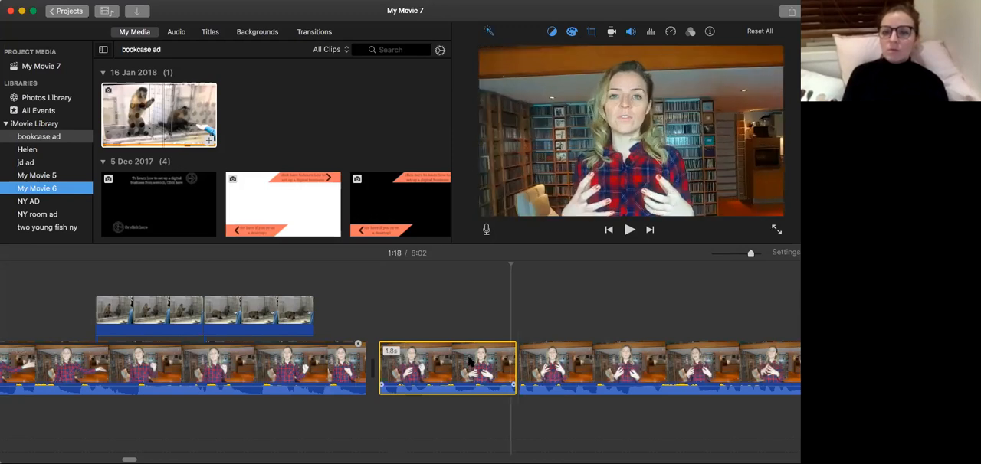
{"action": "key", "text": "Right"}
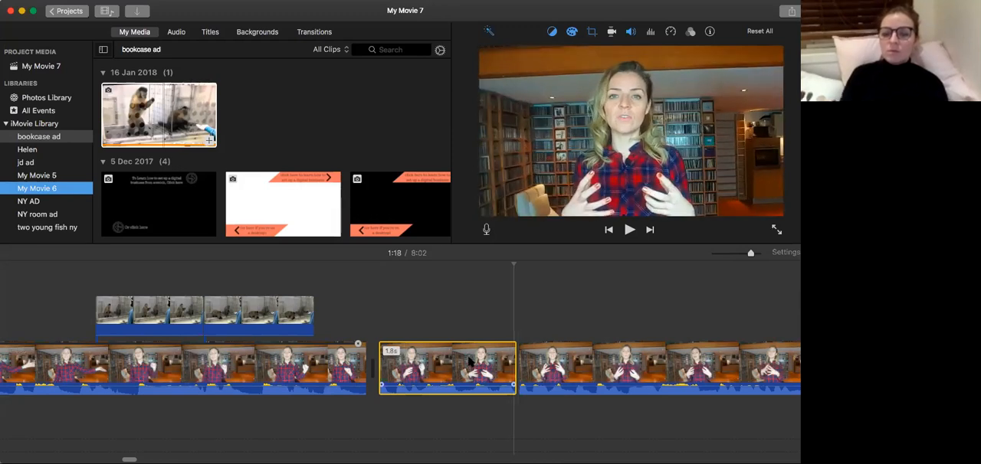
{"action": "key", "text": "Right"}
{"action": "key", "text": "Right"}
{"action": "key", "text": "Right"}
{"action": "key", "text": "Right"}
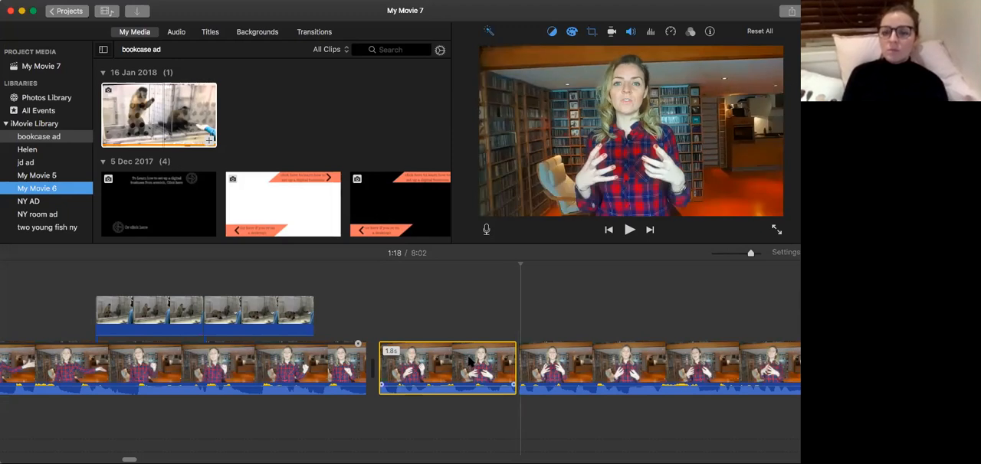
{"action": "key", "text": "Right"}
{"action": "key", "text": "Right"}
{"action": "key", "text": "Right"}
{"action": "key", "text": "Right"}
{"action": "key", "text": "Right"}
{"action": "key", "text": "Left"}
{"action": "key", "text": "Left"}
{"action": "key", "text": "Left"}
{"action": "key", "text": "Left"}
{"action": "key", "text": "Left"}
{"action": "key", "text": "Left"}
{"action": "key", "text": "Left"}
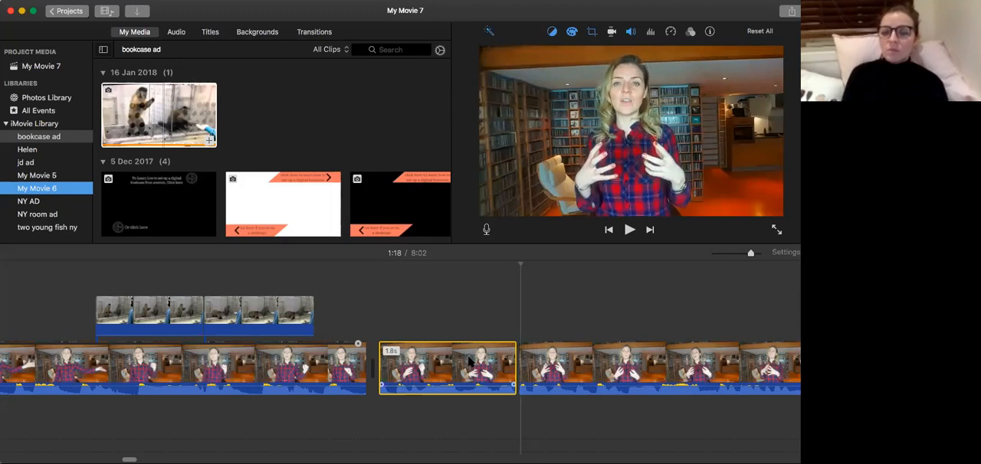
{"action": "key", "text": "Left"}
{"action": "key", "text": "Left"}
{"action": "key", "text": "Left"}
{"action": "key", "text": "Left"}
{"action": "key", "text": "Left"}
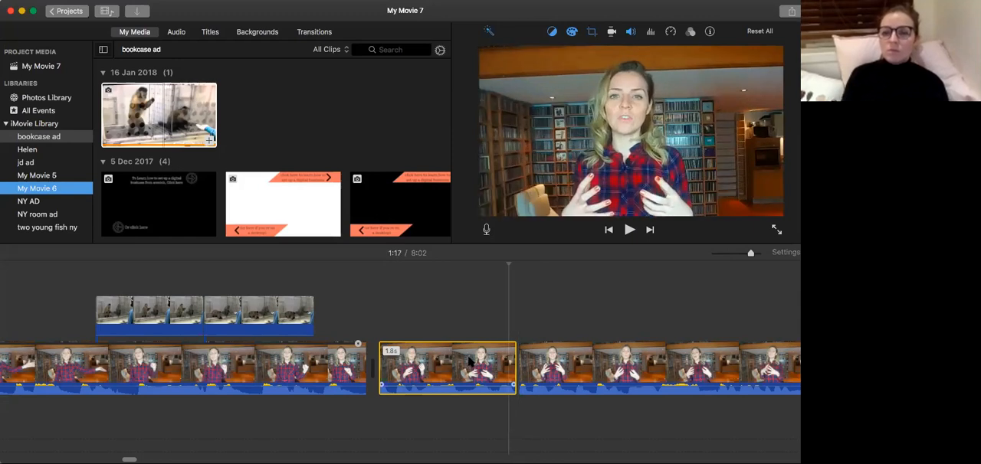
{"action": "key", "text": "Right"}
{"action": "key", "text": "Right"}
{"action": "key", "text": "Right"}
{"action": "key", "text": "Right"}
{"action": "key", "text": "Right"}
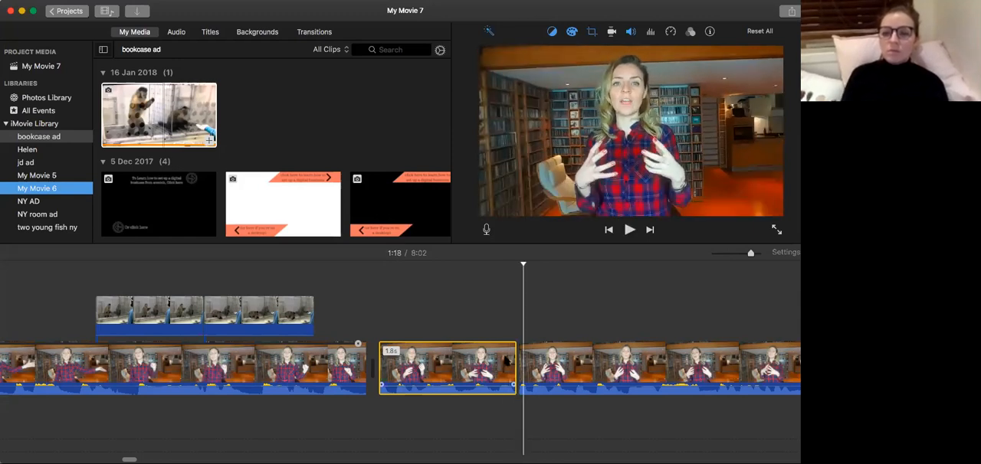
{"action": "left_click_drag", "start_coordinate": [518, 371], "coordinate": [507, 370]}
Replay the end of the 1.8-second tighter-framed piece into the wider clip at 1:18 to check the join.
{"action": "left_click", "coordinate": [477, 371]}
{"action": "key", "text": "space"}
{"action": "key", "text": "space"}
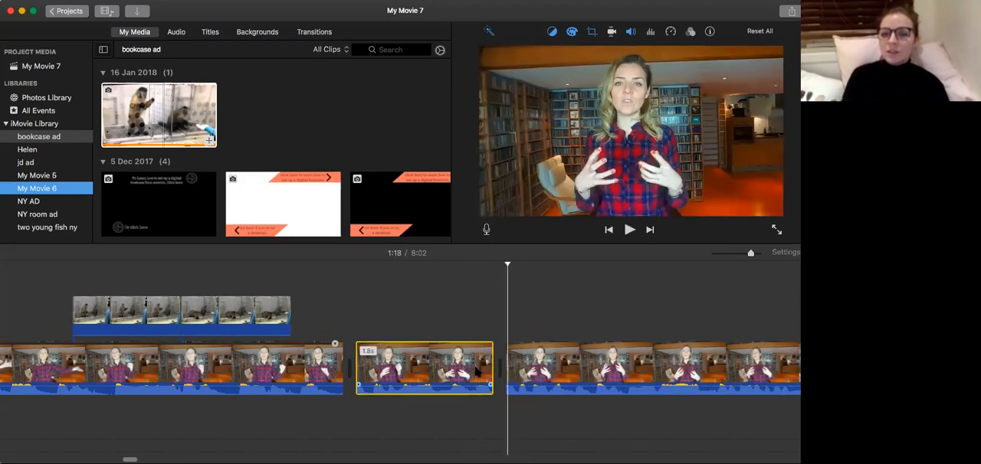
{"action": "key", "text": "space"}
{"action": "key", "text": "space"}
Split the wider talking-head clip a few frames after its start at 1:18 and delete the short opening fragment.
{"action": "key", "text": "Right"}
{"action": "key", "text": "Right"}
{"action": "key", "text": "Right"}
{"action": "key", "text": "Right"}
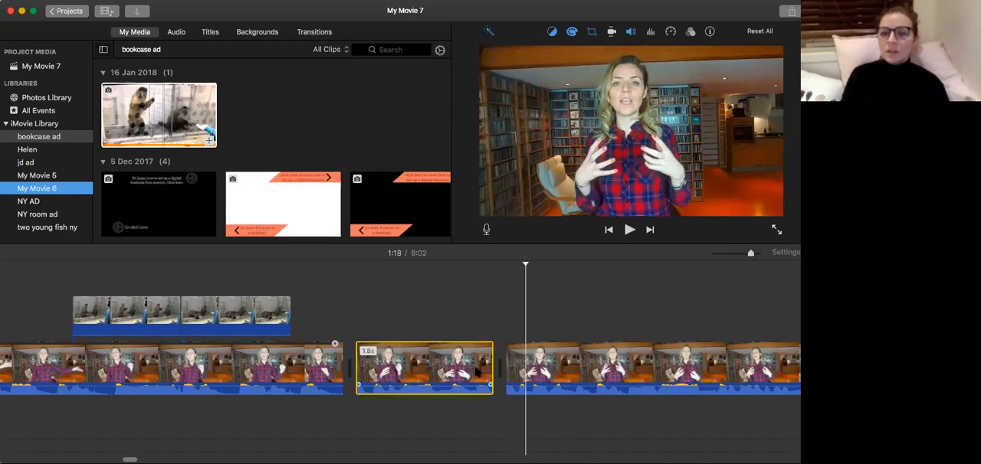
{"action": "key", "text": "Right"}
{"action": "key", "text": "Right"}
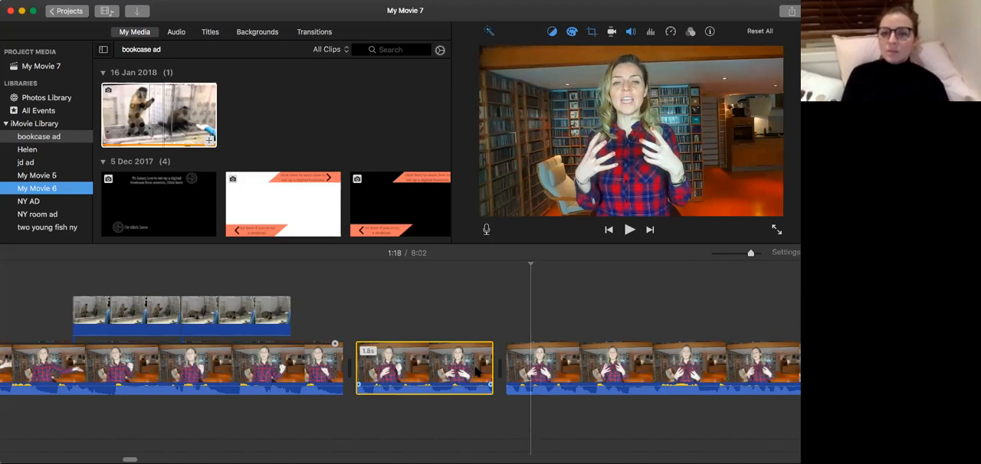
{"action": "key", "text": "super+b"}
{"action": "left_click", "coordinate": [522, 370]}
{"action": "key", "text": "Delete"}
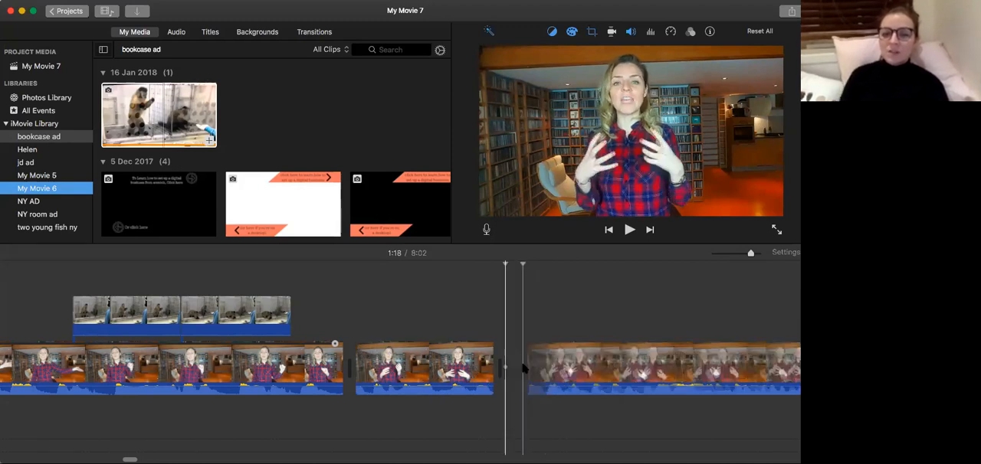
Play from the end of the first talking-head clip across both framing changes at 1:16 and 1:18.
{"action": "left_click", "coordinate": [268, 370]}
{"action": "key", "text": "space"}
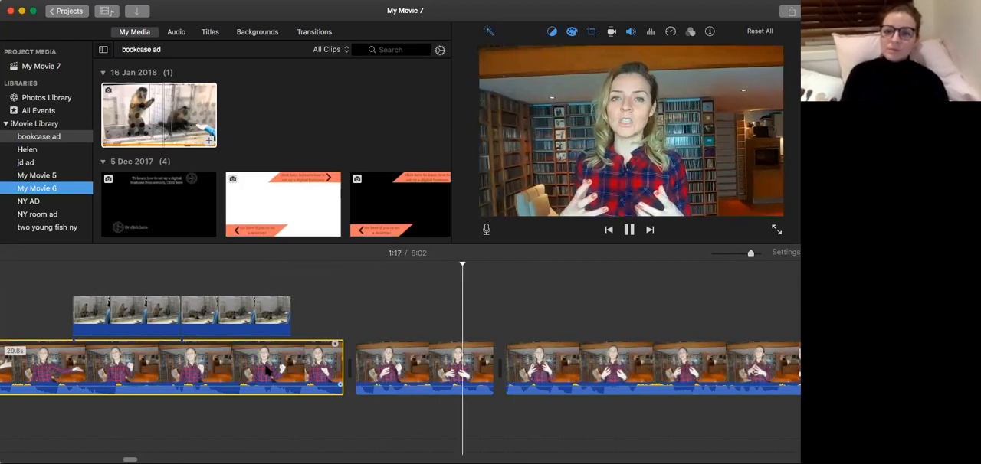
{"action": "key", "text": "space"}
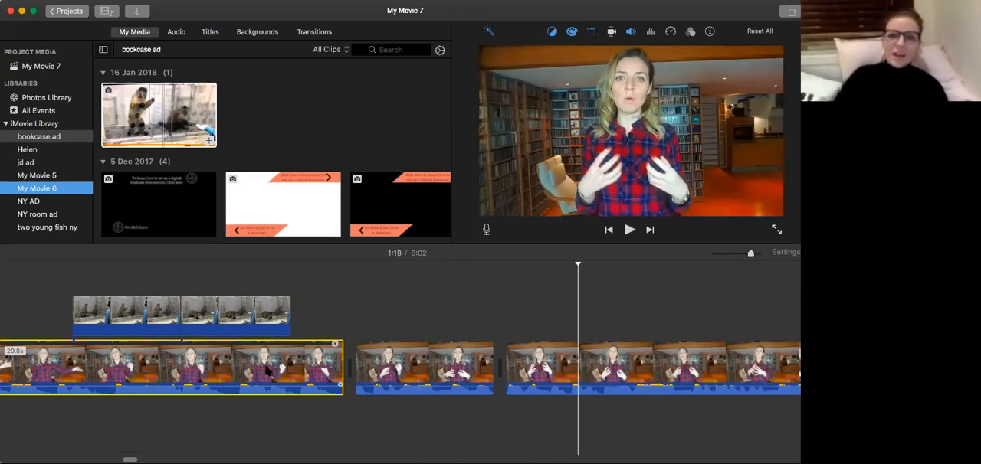
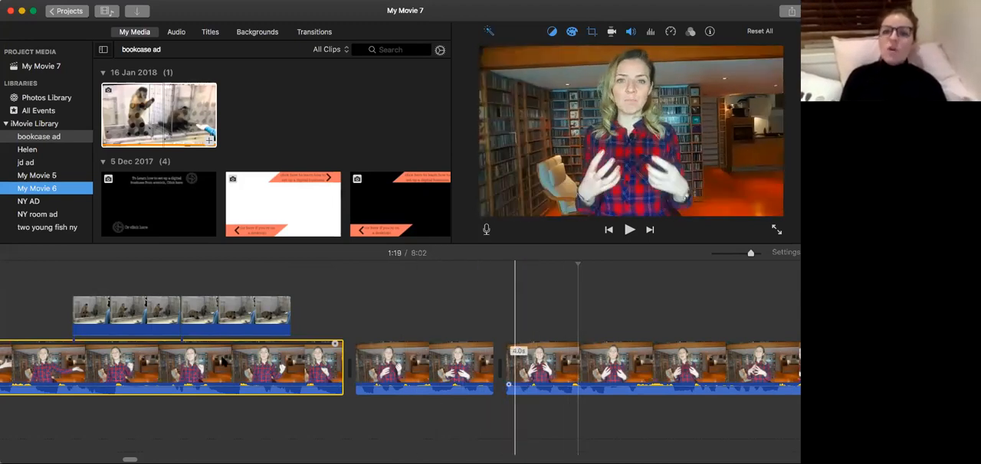
Play from the end of the first talking-head clip at 1:16 through the following clips to 1:25.
{"action": "left_click", "coordinate": [461, 367]}
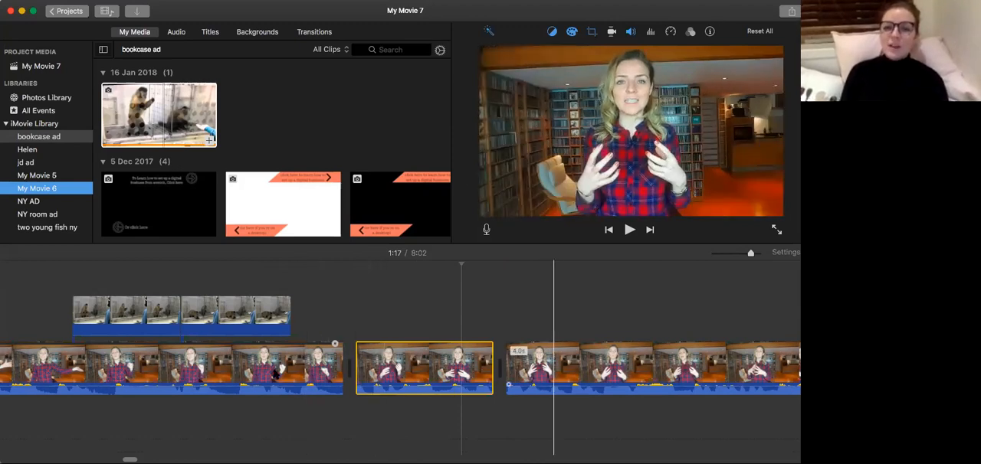
{"action": "left_click", "coordinate": [274, 373]}
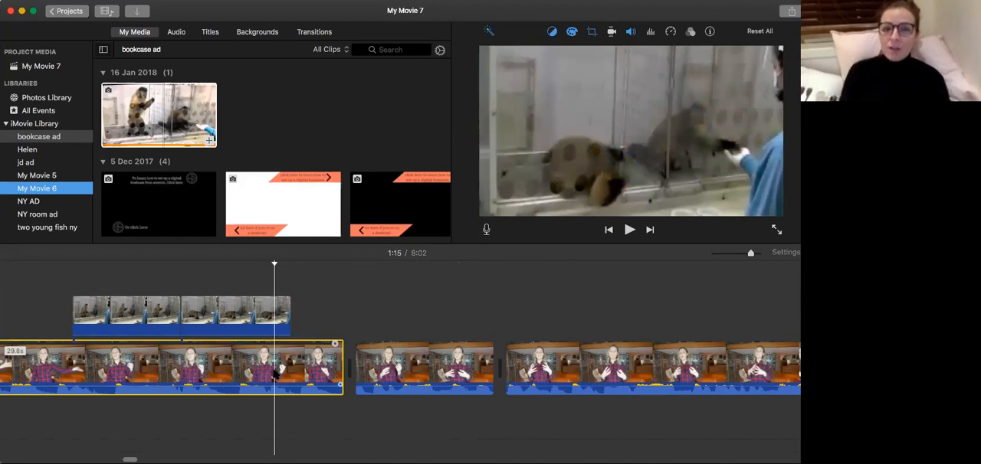
{"action": "key", "text": "space"}
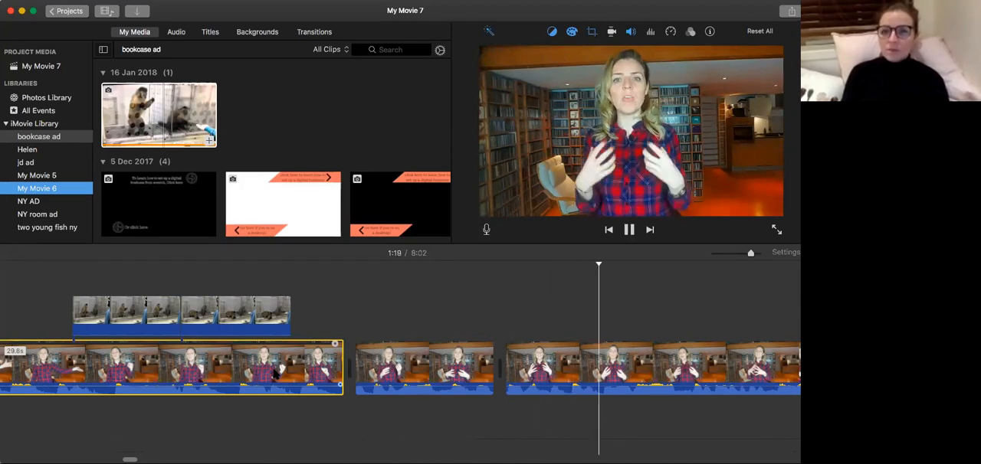
{"action": "scroll", "coordinate": [276, 374], "scroll_direction": "right", "scroll_amount": 4}
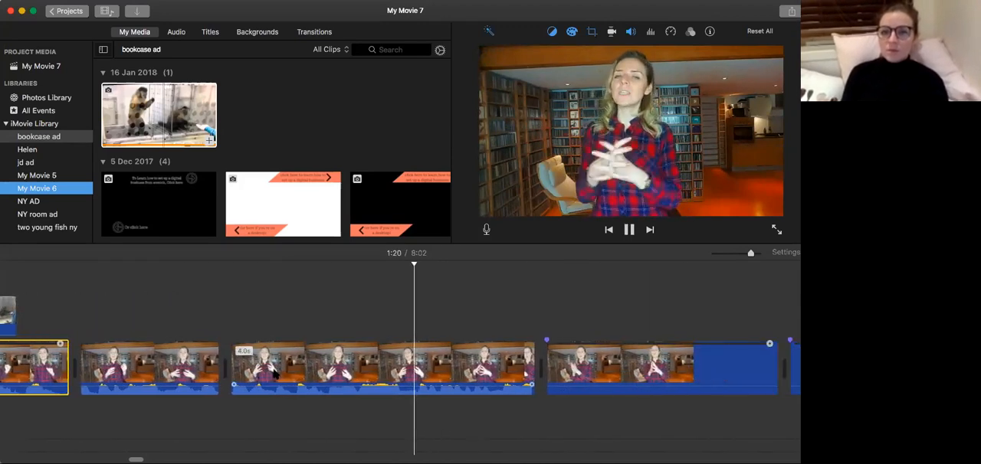
{"action": "scroll", "coordinate": [276, 373], "scroll_direction": "right", "scroll_amount": 3}
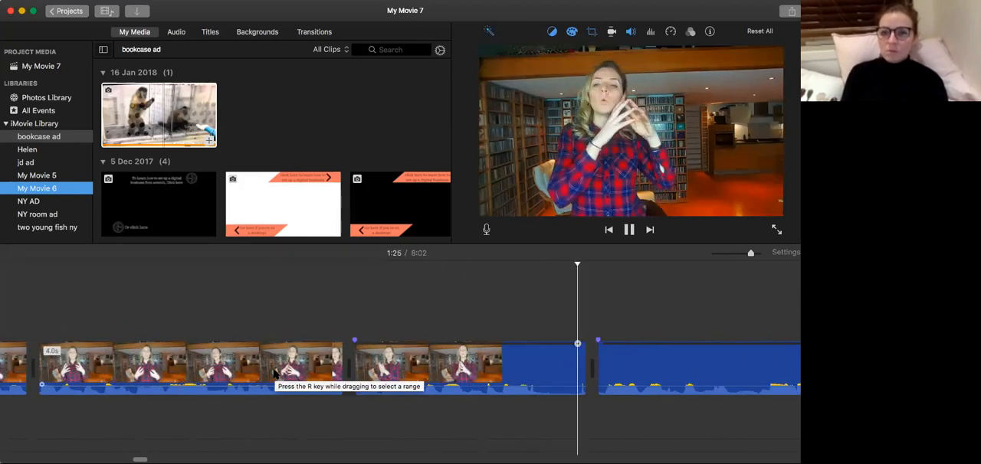
{"action": "key", "text": "space"}
Replay the speech from 1:21 to find the pause and split the 3.1-second clip at 1:23.
{"action": "left_click", "coordinate": [262, 370]}
{"action": "key", "text": "space"}
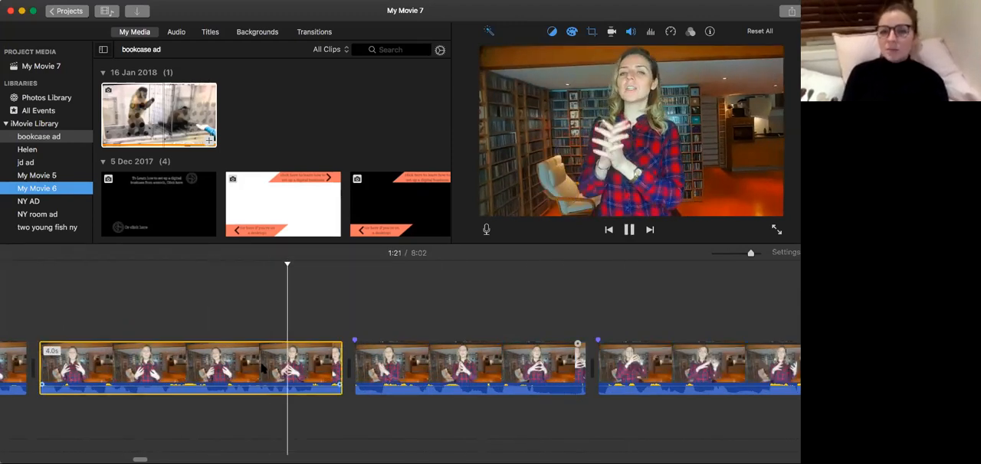
{"action": "key", "text": "space"}
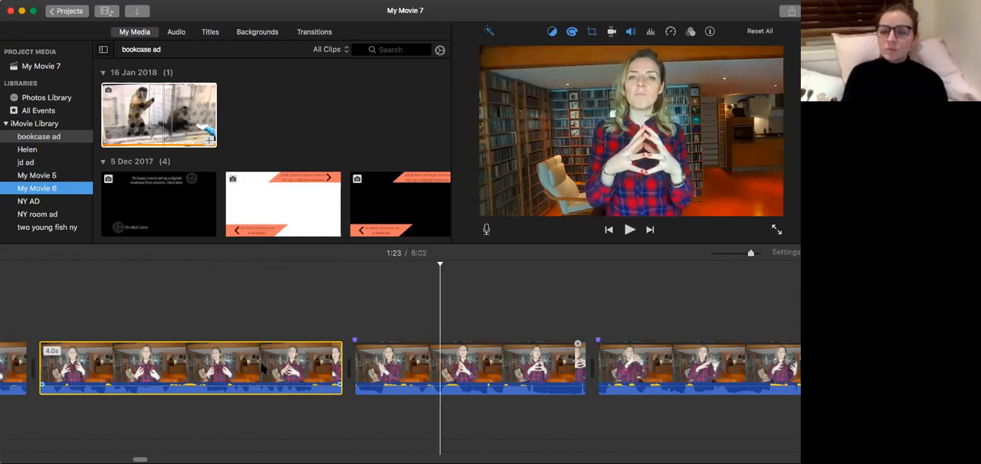
{"action": "key", "text": "space"}
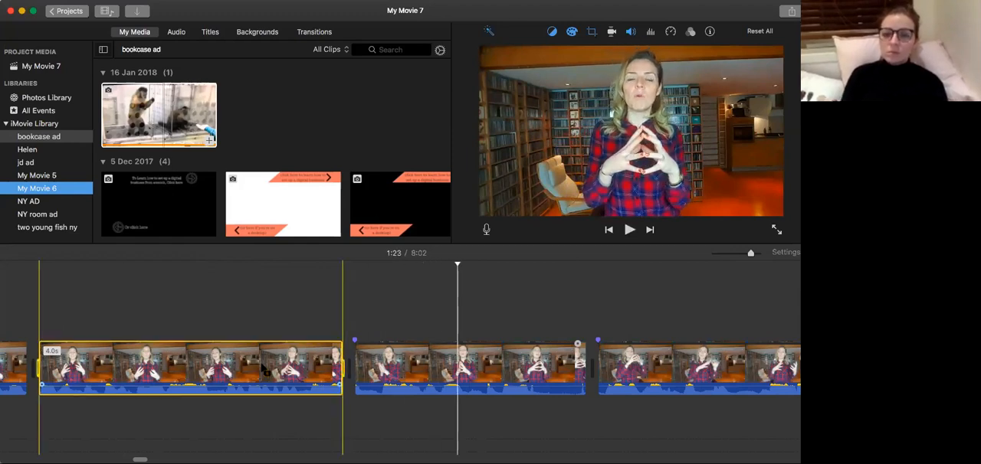
{"action": "left_click", "coordinate": [458, 389]}
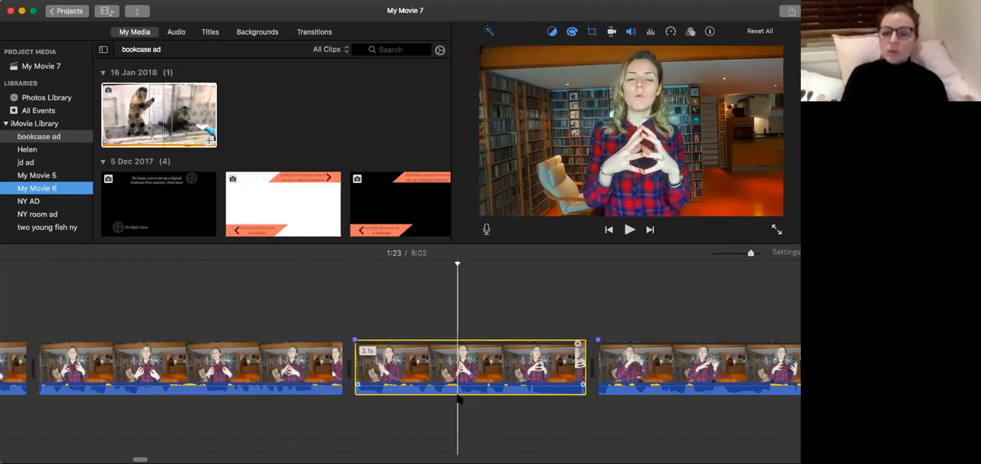
{"action": "key", "text": "cmd+b"}
Split the next clip shortly after its start at 1:25 and delete the two pieces between this cut and the one at 1:23.
{"action": "key", "text": "space"}
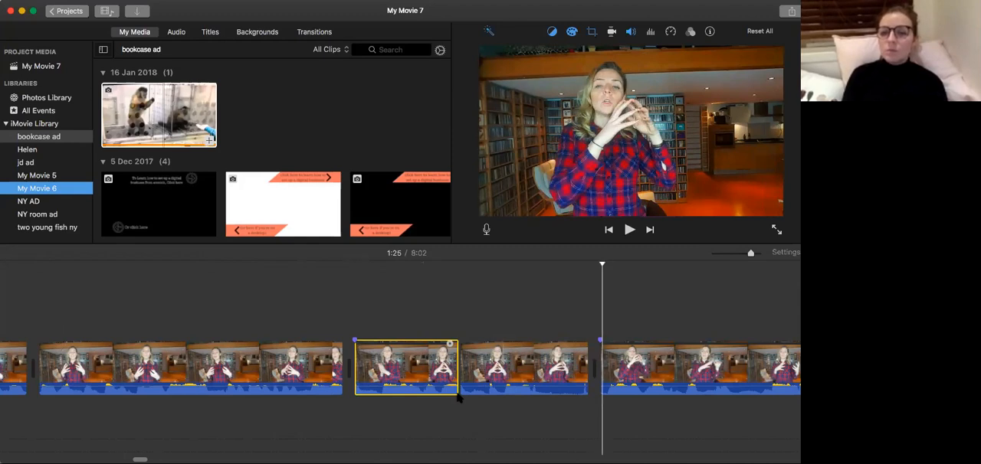
{"action": "key", "text": "Right"}
{"action": "key", "text": "Right"}
{"action": "key", "text": "Right"}
{"action": "key", "text": "Left"}
{"action": "key", "text": "Left"}
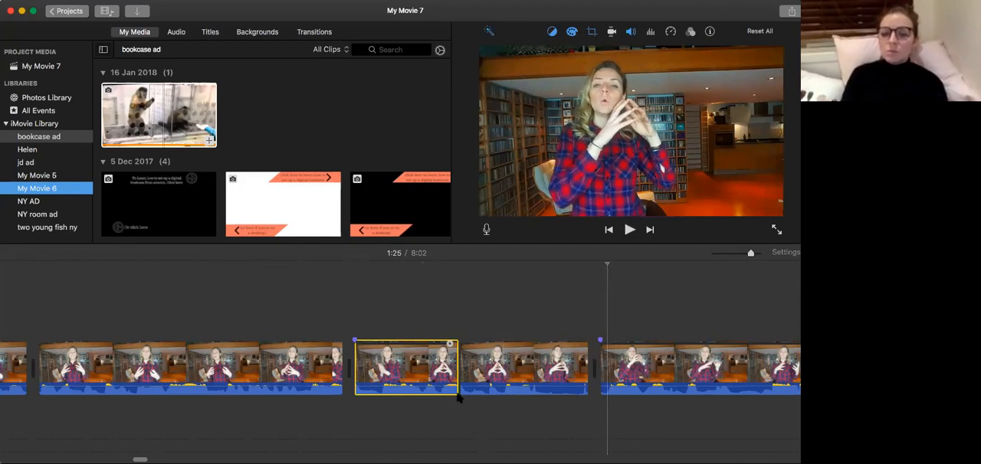
{"action": "left_click", "coordinate": [512, 373]}
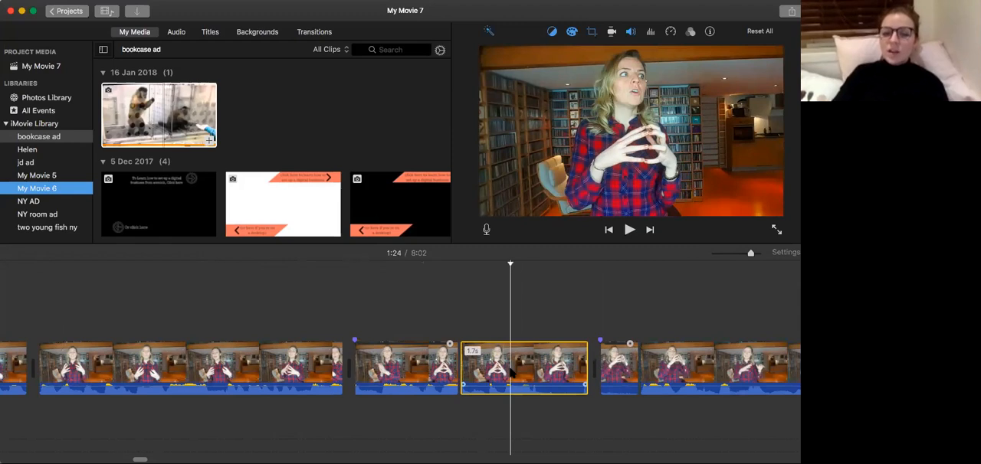
{"action": "key", "text": "Delete"}
Play from 1:21 across the new join at 1:23 to check the cut.
{"action": "left_click", "coordinate": [308, 376]}
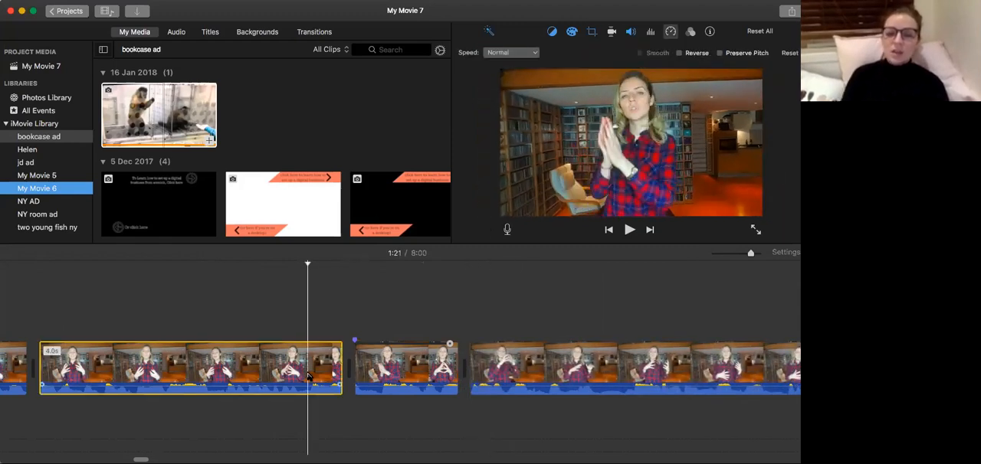
{"action": "key", "text": "space"}
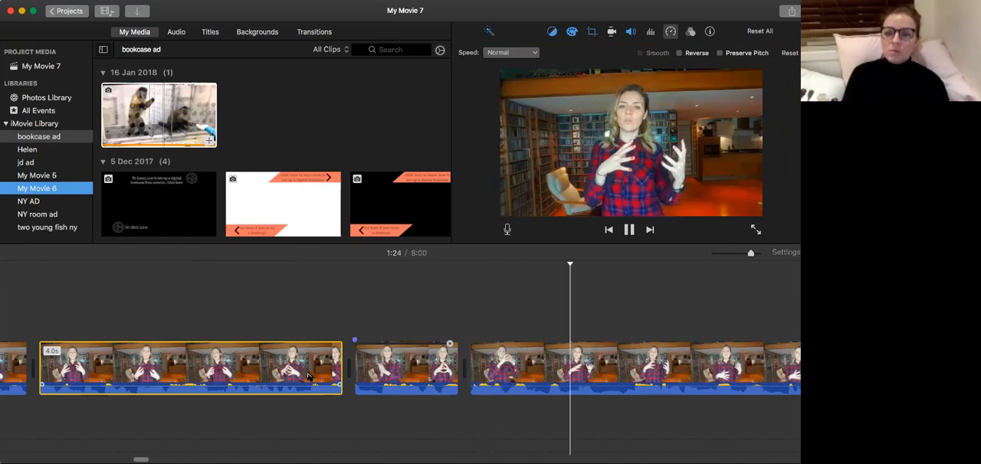
{"action": "left_click", "coordinate": [391, 383]}
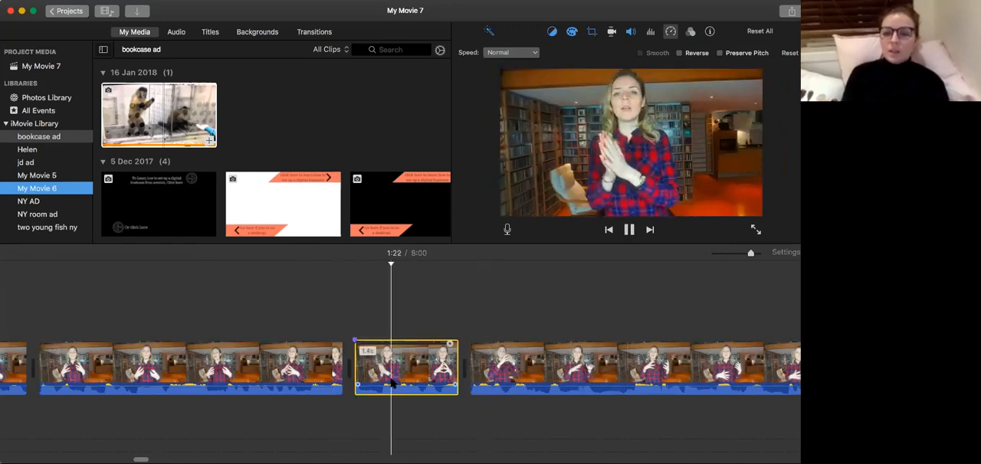
{"action": "key", "text": "space"}
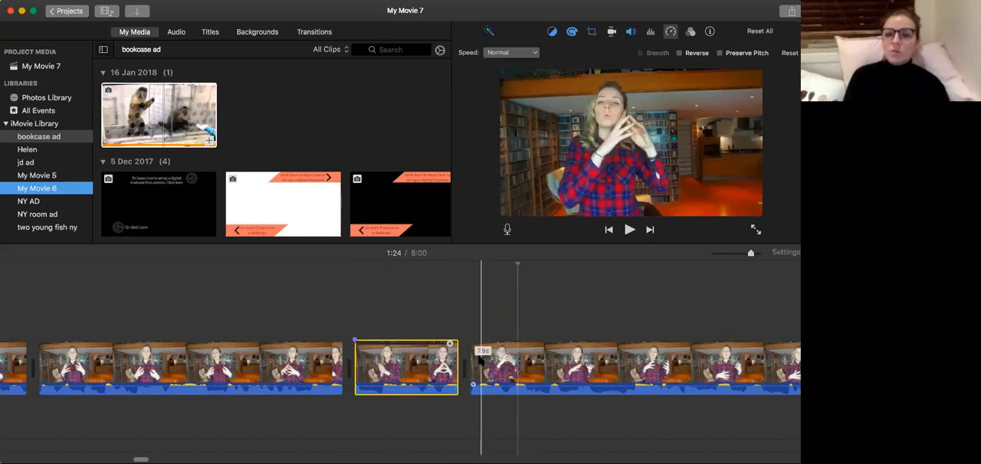
Crop the clip after the 1:23 join slightly tighter using Crop to Fill and replay the join.
{"action": "left_click", "coordinate": [487, 367]}
{"action": "left_click", "coordinate": [592, 32]}
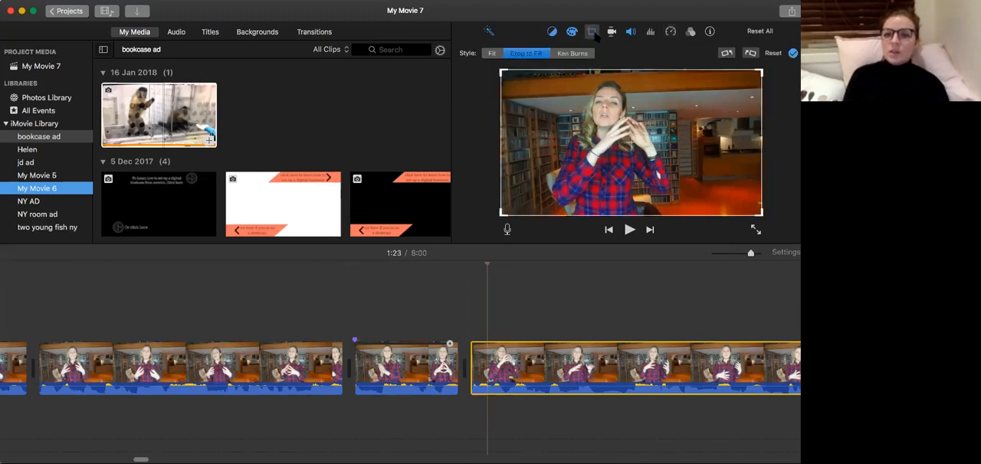
{"action": "left_click_drag", "start_coordinate": [761, 69], "coordinate": [739, 81]}
{"action": "left_click", "coordinate": [400, 340]}
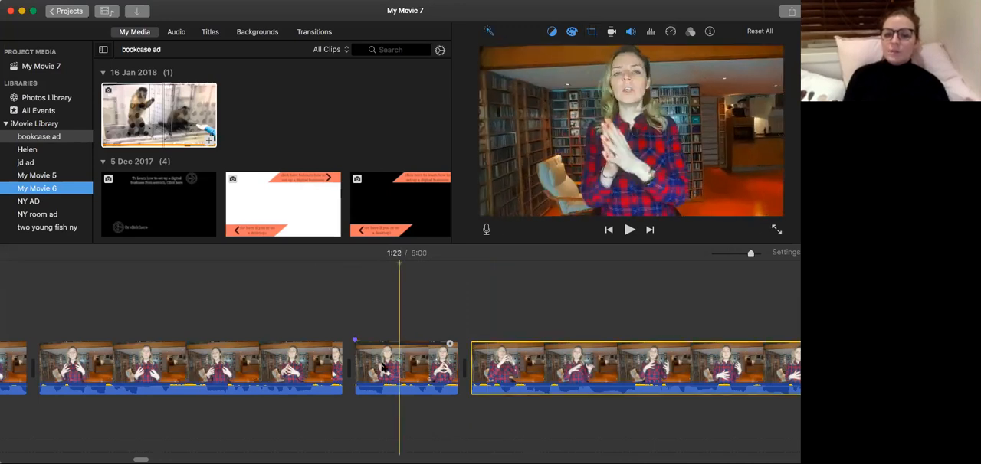
{"action": "key", "text": "space"}
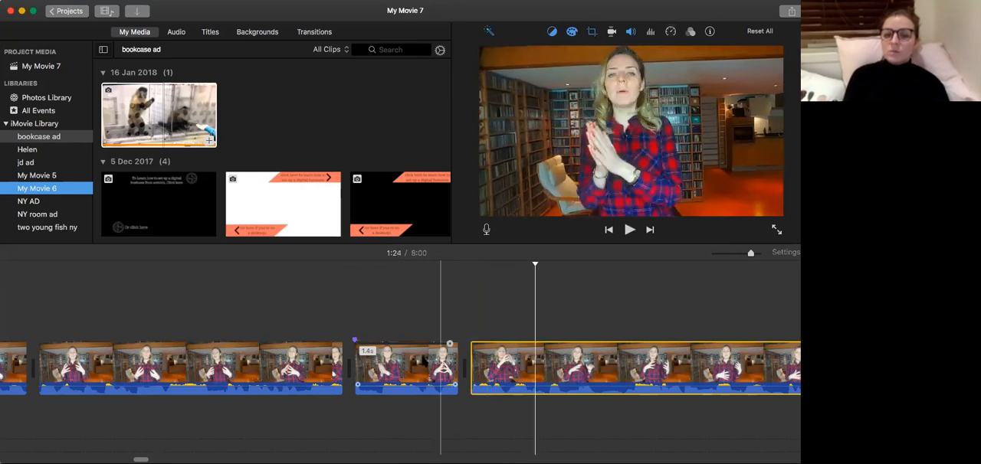
Shrink the crop frame of the clip after the 1:23 join much further and reposition it around the speaker's upper body.
{"action": "left_click", "coordinate": [423, 368]}
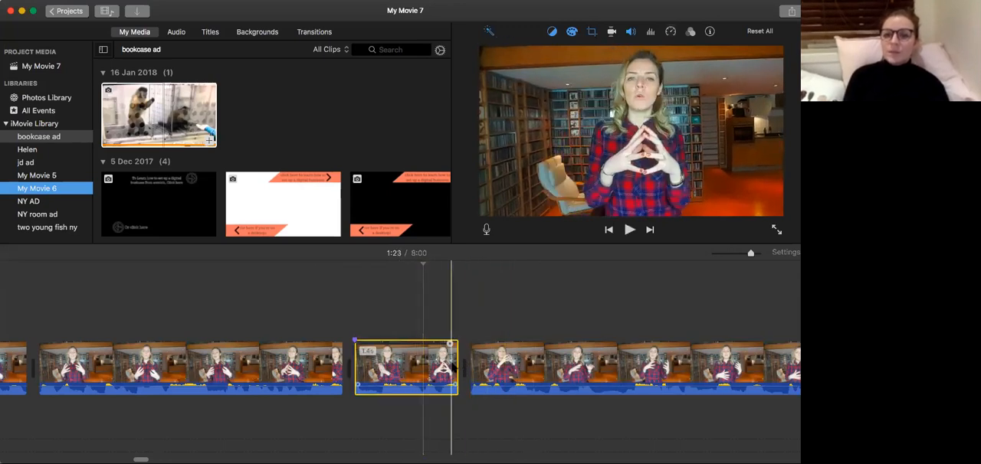
{"action": "left_click", "coordinate": [487, 364]}
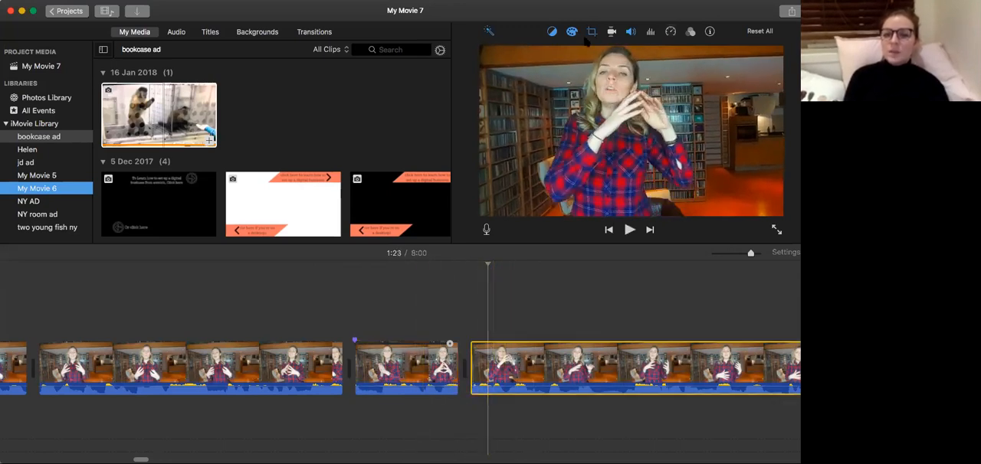
{"action": "left_click", "coordinate": [590, 32]}
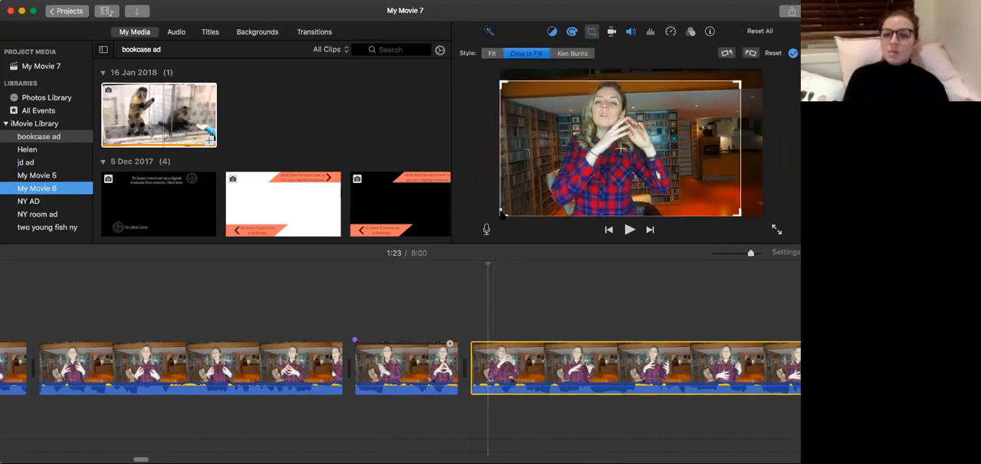
{"action": "left_click_drag", "start_coordinate": [503, 213], "coordinate": [551, 182]}
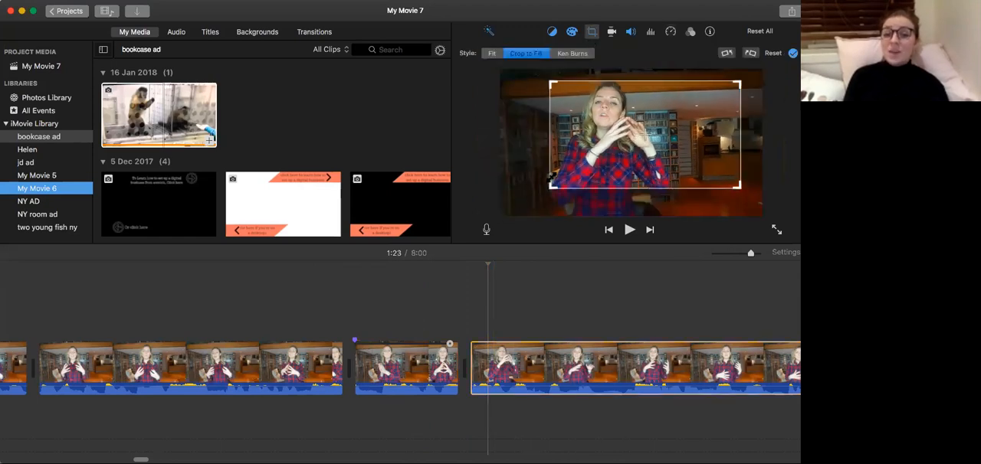
{"action": "left_click_drag", "start_coordinate": [672, 126], "coordinate": [638, 123]}
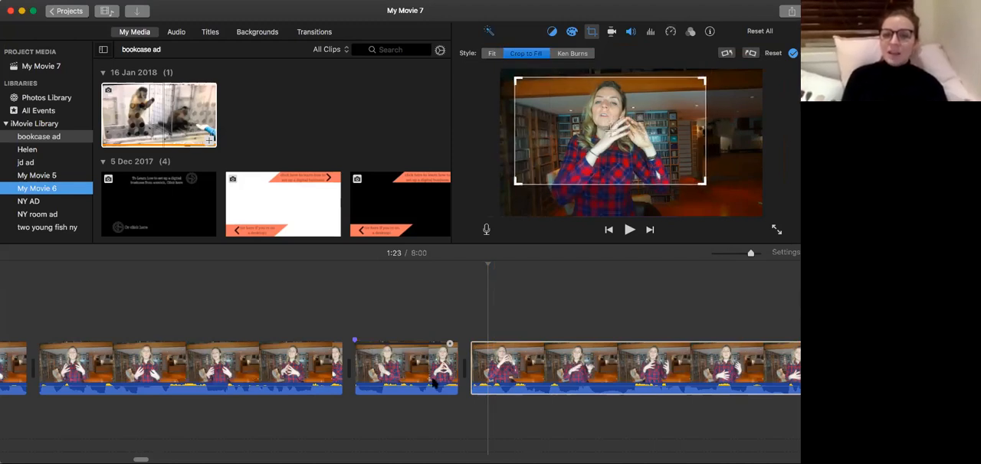
Play from 1:21 to 1:25 to check the change to the tighter framing at 1:23.
{"action": "left_click", "coordinate": [281, 387]}
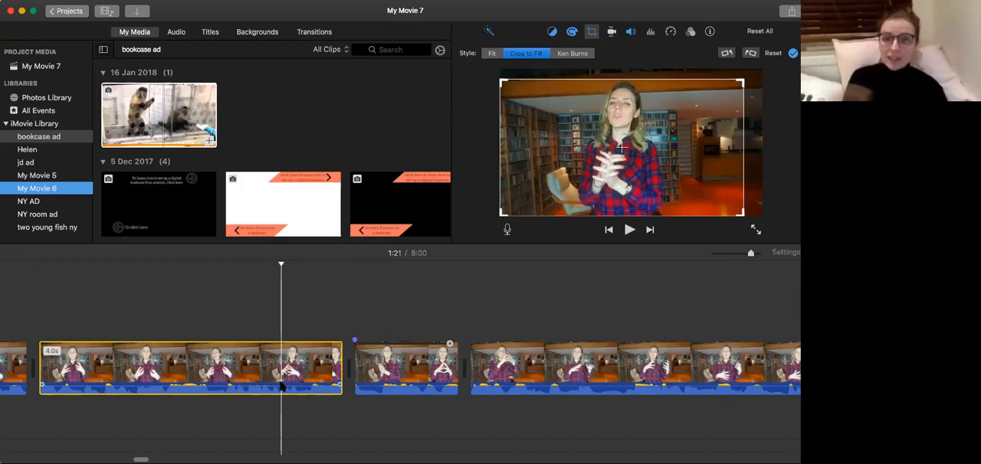
{"action": "key", "text": "space"}
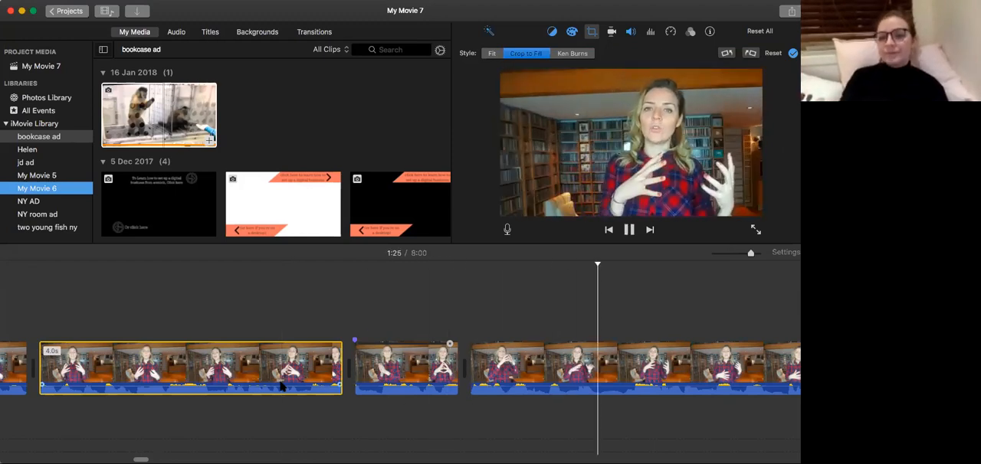
{"action": "key", "text": "space"}
Split the tighter-framed clip just after its start at 1:23 and delete the 0.3-second opening fragment.
{"action": "left_click", "coordinate": [395, 391]}
{"action": "key", "text": "space"}
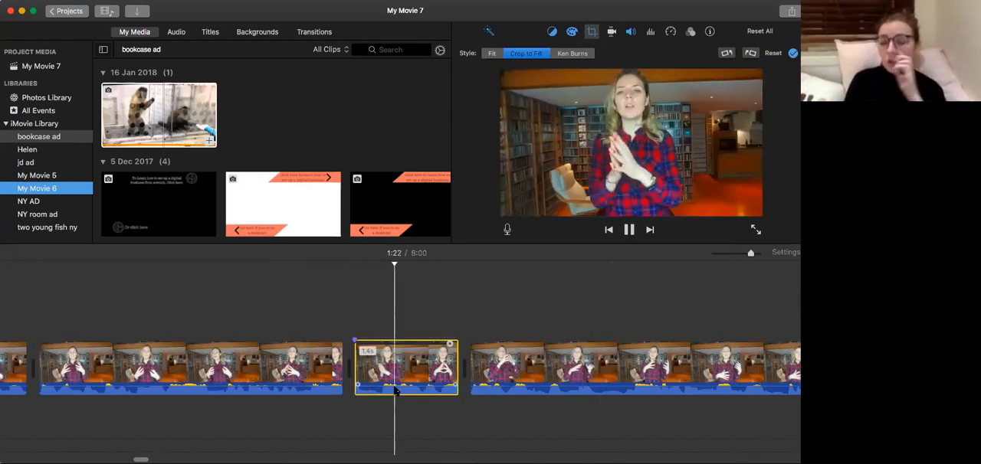
{"action": "key", "text": "space"}
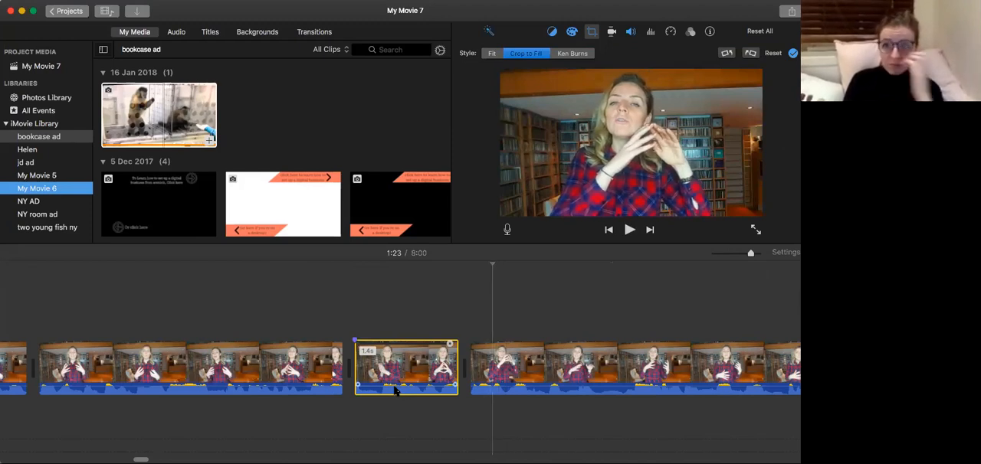
{"action": "key", "text": "super+b"}
{"action": "left_click", "coordinate": [481, 363]}
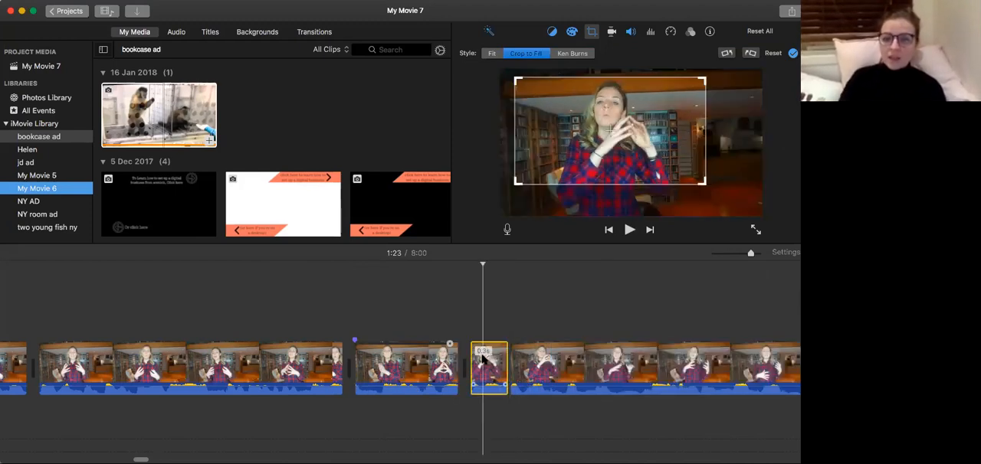
{"action": "key", "text": "Delete"}
Play from the end of the 4-second clip through the 1:23 join and split the tighter-framed clip at 1:27.
{"action": "left_click", "coordinate": [319, 385]}
{"action": "key", "text": "space"}
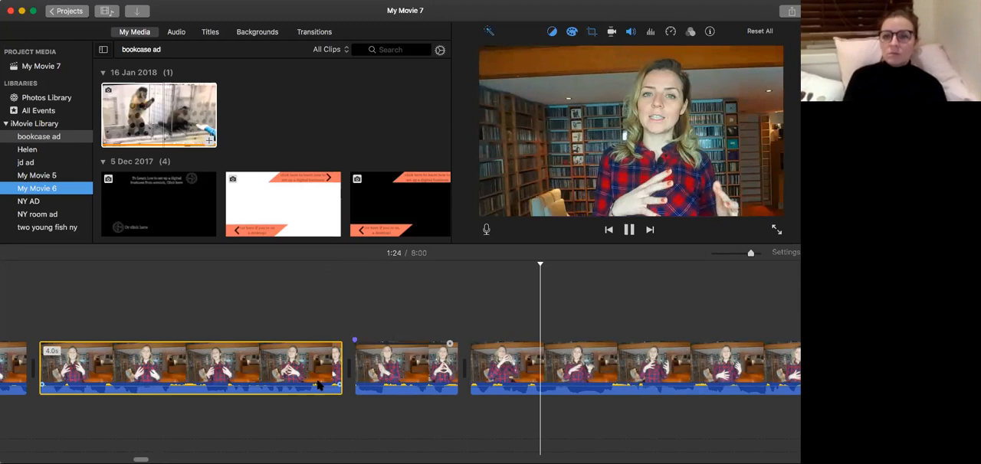
{"action": "key", "text": "space"}
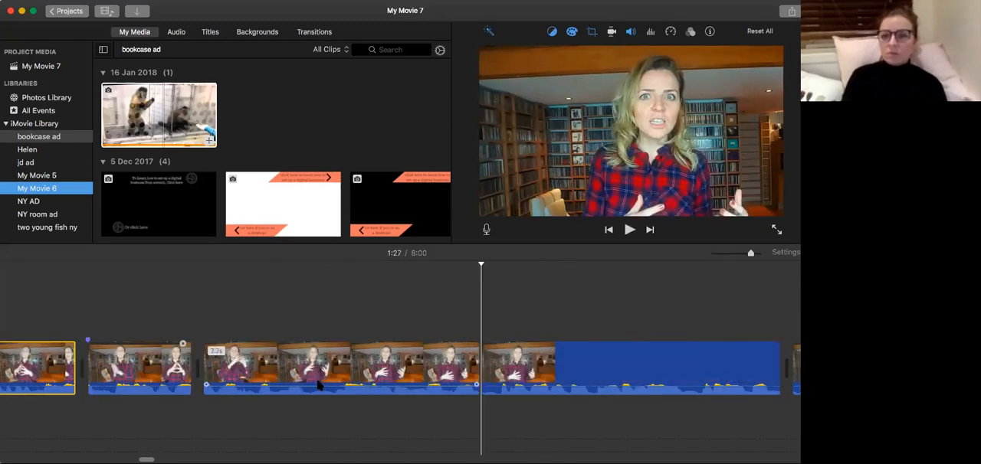
{"action": "key", "text": "space"}
{"action": "key", "text": "space"}
{"action": "key", "text": "space"}
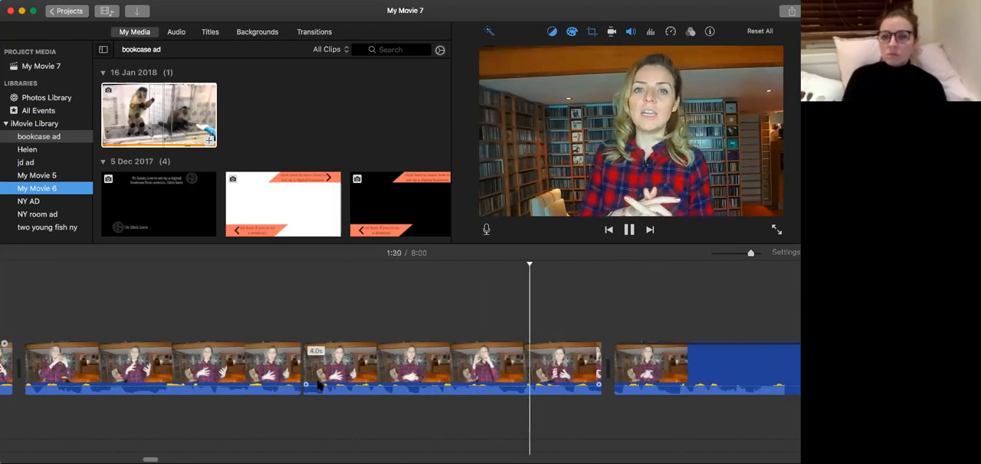
Play on from the split to 1:31, then replay the 1.4-second clip and the tighter-framed piece up to 1:27.
{"action": "key", "text": "space"}
{"action": "scroll", "coordinate": [320, 385], "scroll_direction": "left", "scroll_amount": 8}
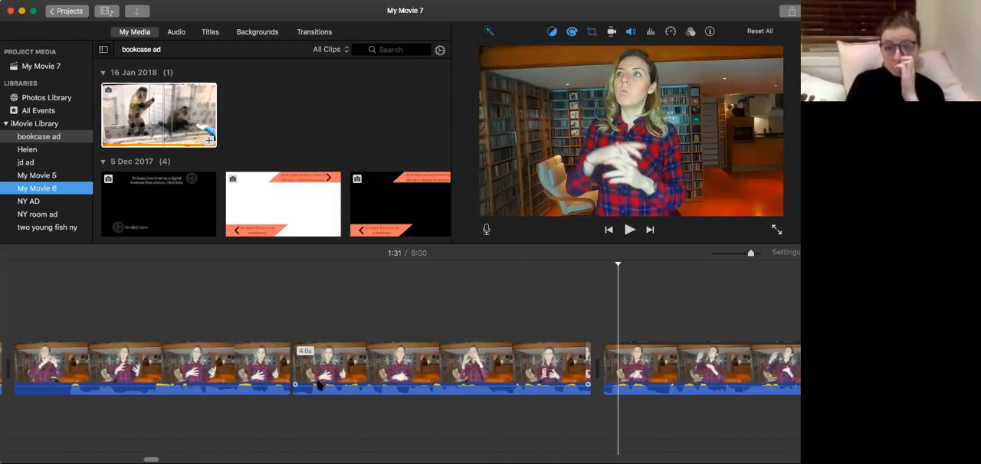
{"action": "left_click", "coordinate": [87, 384]}
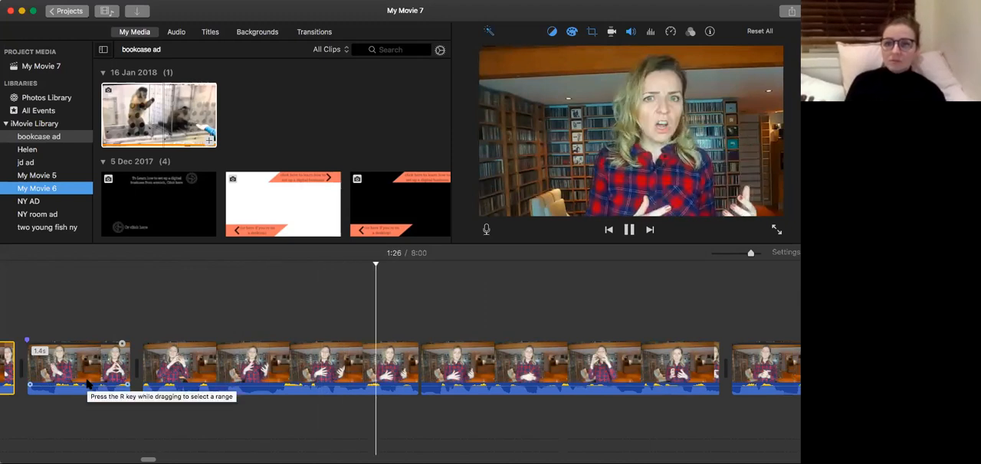
{"action": "key", "text": "space"}
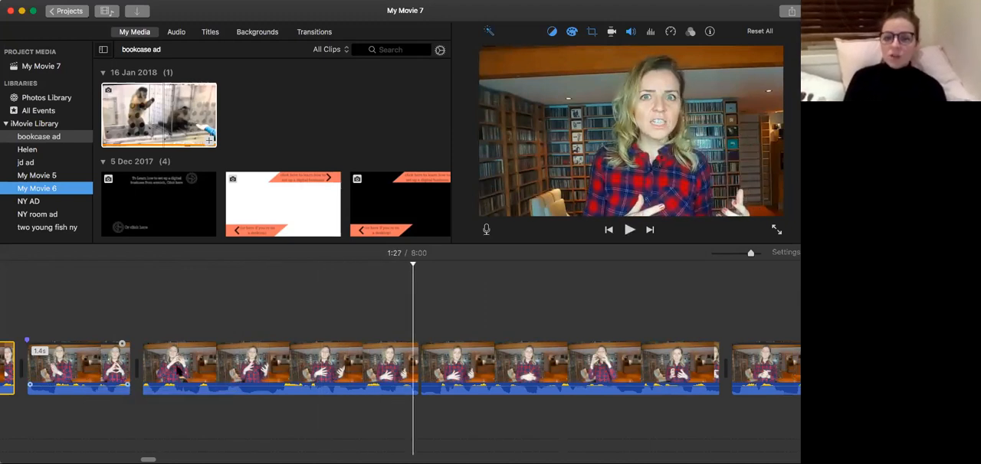
Replay the end of the 3.7-second clip and extend its end slightly past the 1:27 cut.
{"action": "left_click", "coordinate": [408, 391]}
{"action": "key", "text": "space"}
{"action": "left_click", "coordinate": [387, 373]}
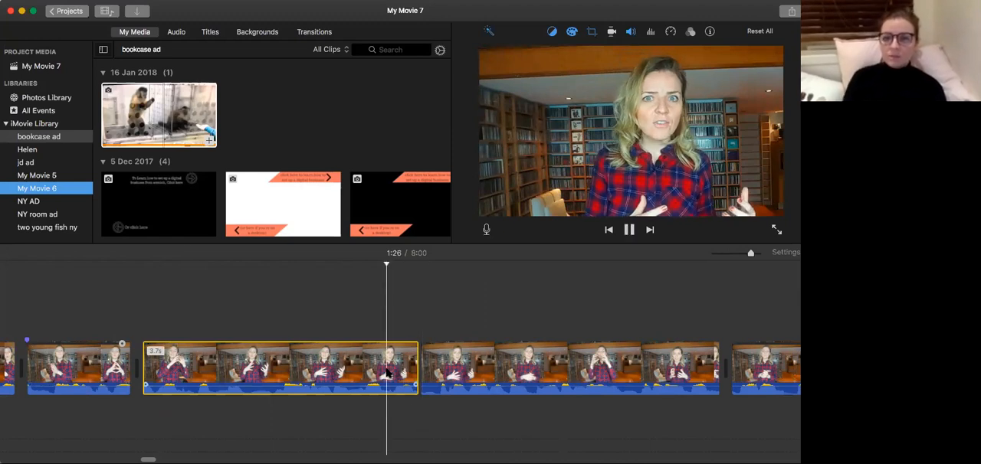
{"action": "key", "text": "space"}
{"action": "left_click", "coordinate": [416, 367]}
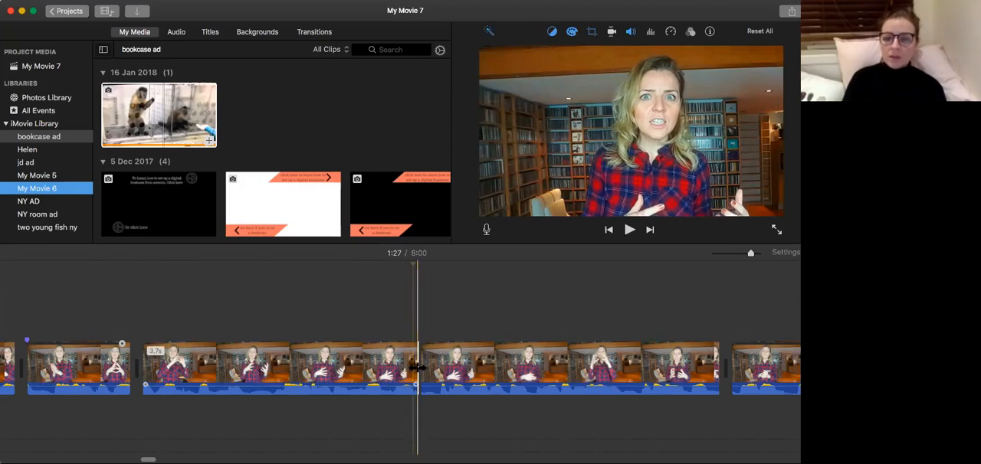
{"action": "left_click_drag", "start_coordinate": [419, 367], "coordinate": [435, 368]}
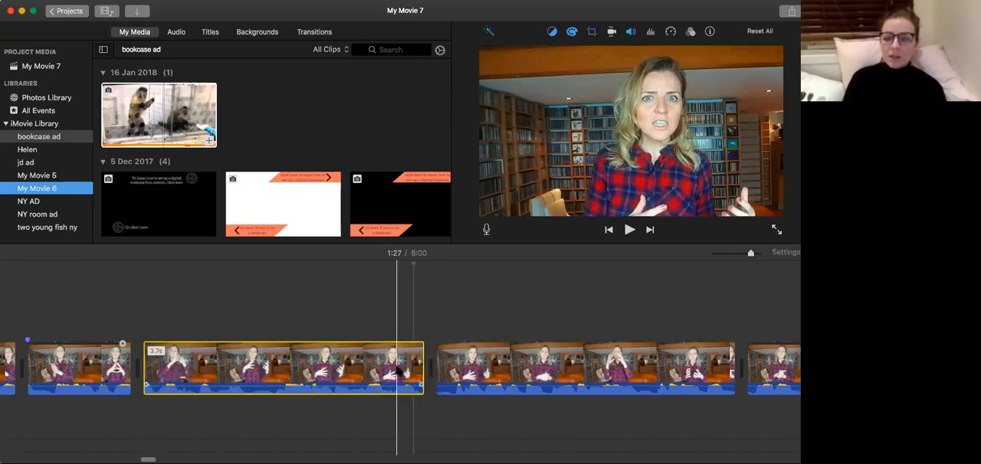
Split the 3.7-second clip just before its end at 1:27 and delete the short leftover fragment.
{"action": "key", "text": "space"}
{"action": "key", "text": "Left"}
{"action": "key", "text": "Left"}
{"action": "key", "text": "Left"}
{"action": "key", "text": "Left"}
{"action": "key", "text": "Left"}
{"action": "key", "text": "Left"}
{"action": "key", "text": "Left"}
{"action": "key", "text": "Left"}
{"action": "key", "text": "Left"}
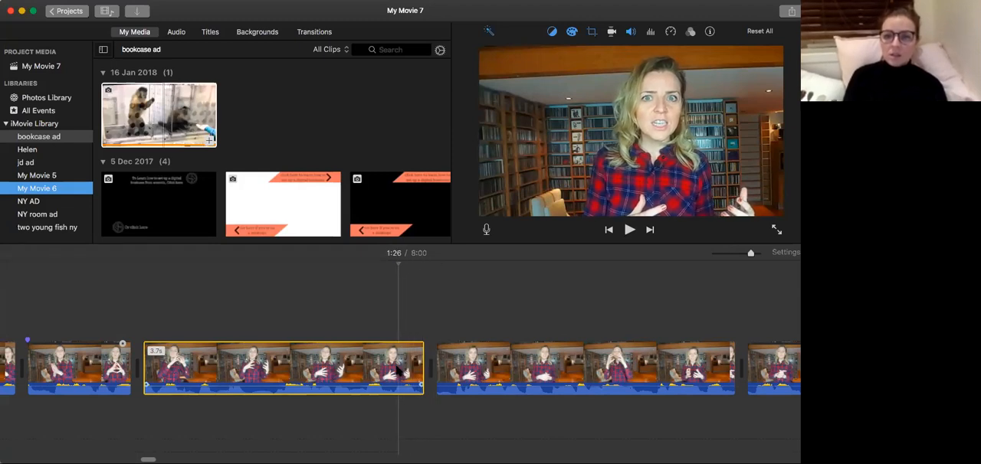
{"action": "key", "text": "Right"}
{"action": "key", "text": "Right"}
{"action": "key", "text": "Right"}
{"action": "key", "text": "Right"}
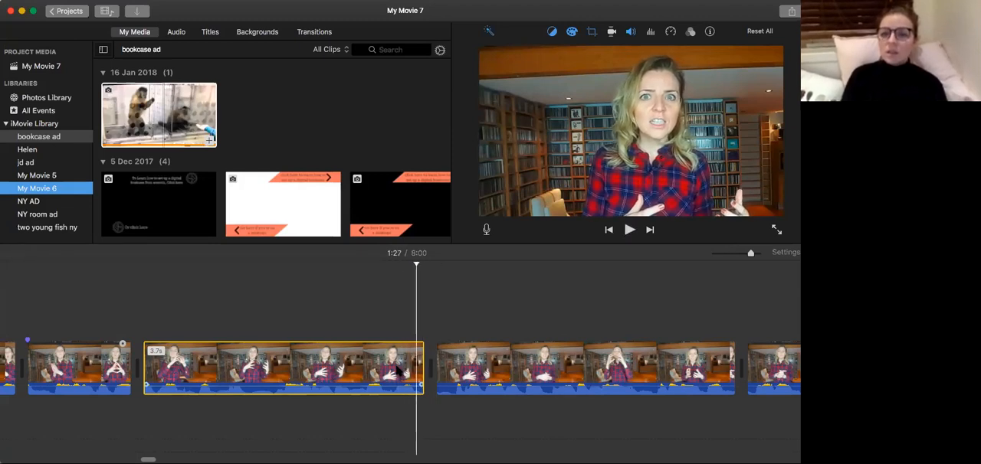
{"action": "key", "text": "super+b"}
{"action": "key", "text": "Delete"}
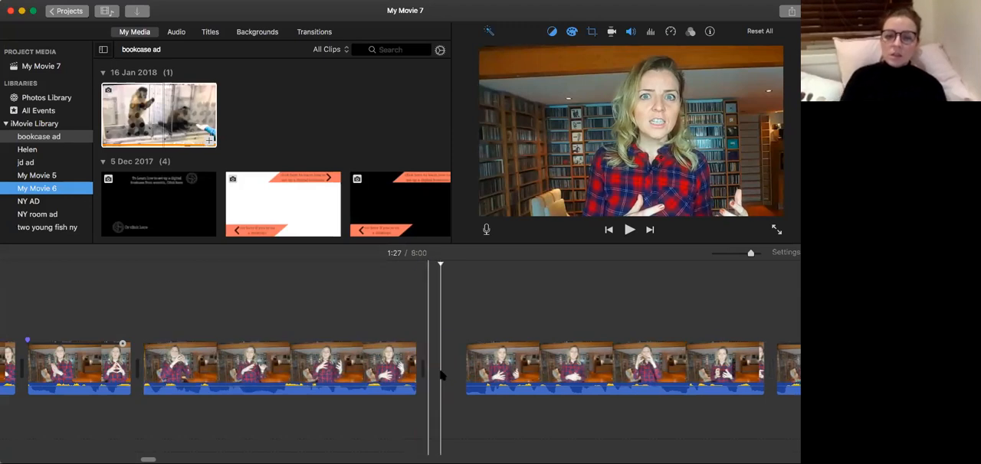
Widen the Crop to Fill frame on the 4-second clip after the 1:27 cut and recentre it on the presenter.
{"action": "key", "text": "space"}
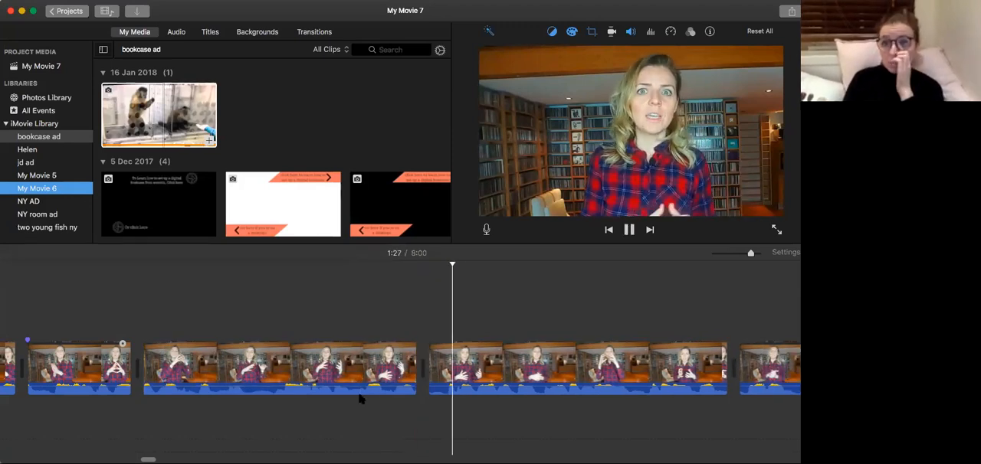
{"action": "key", "text": "space"}
{"action": "left_click", "coordinate": [551, 383]}
{"action": "left_click", "coordinate": [591, 32]}
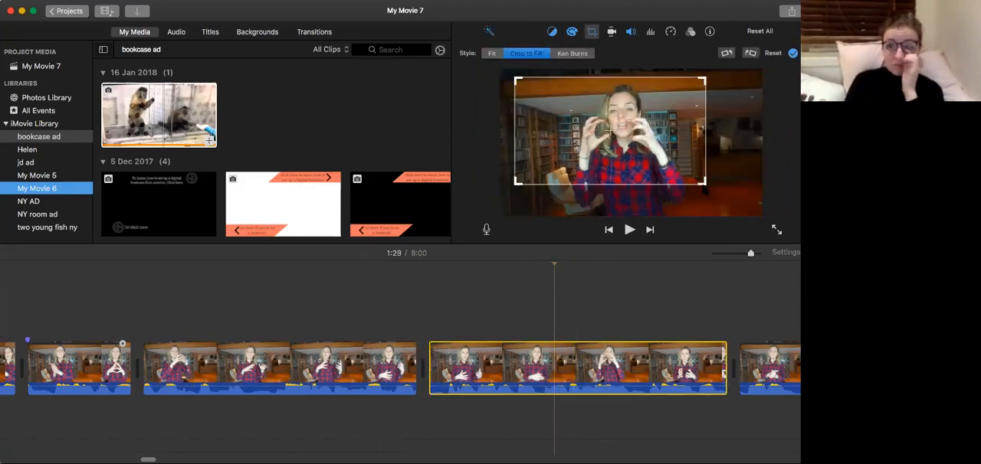
{"action": "left_click_drag", "start_coordinate": [701, 182], "coordinate": [675, 184]}
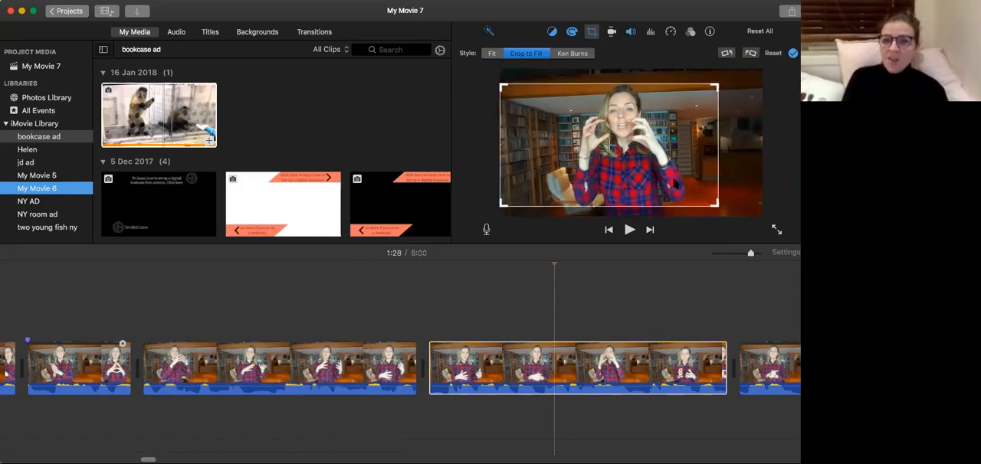
{"action": "left_click_drag", "start_coordinate": [610, 146], "coordinate": [627, 142]}
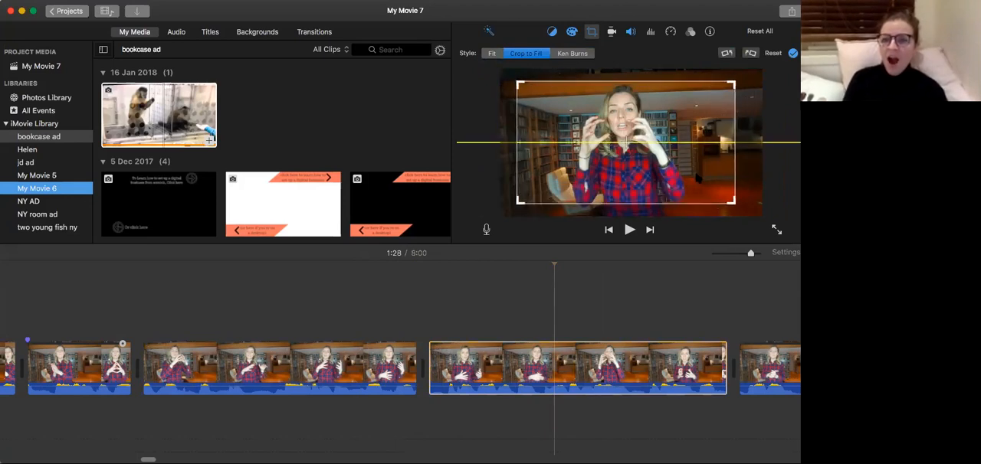
Play repeatedly across the 1:27 join to check the change from the tighter to the wider framing.
{"action": "left_click", "coordinate": [281, 372]}
{"action": "key", "text": "space"}
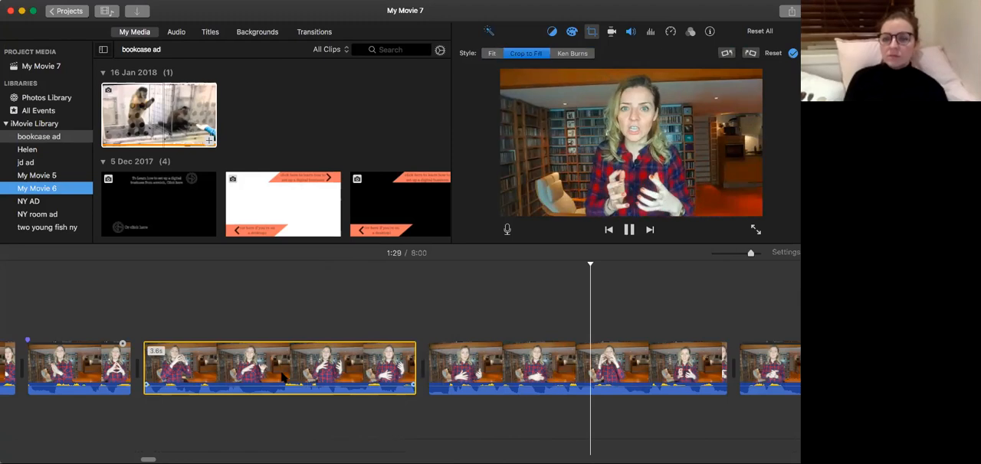
{"action": "key", "text": "space"}
{"action": "left_click", "coordinate": [389, 366]}
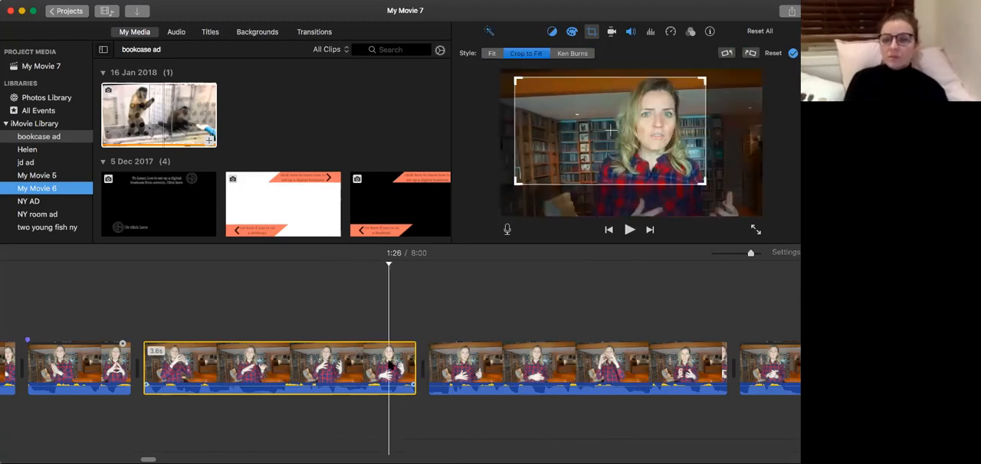
{"action": "key", "text": "space"}
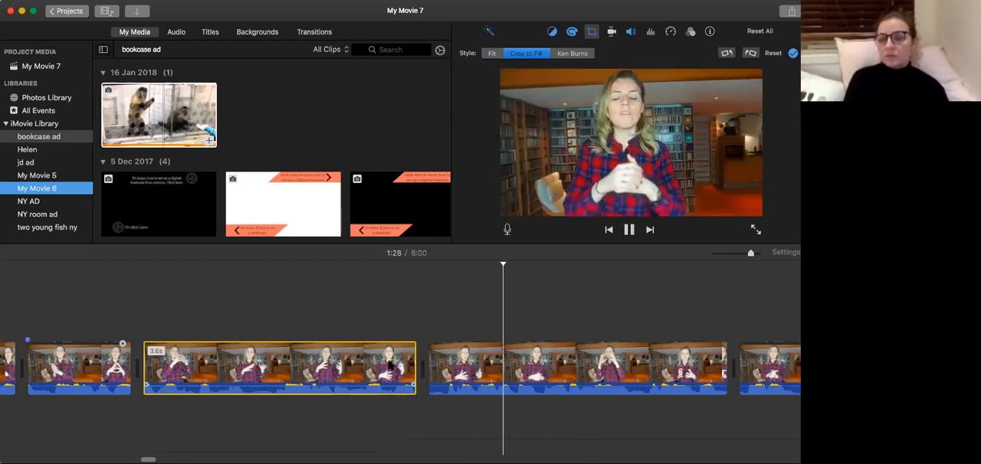
{"action": "key", "text": "space"}
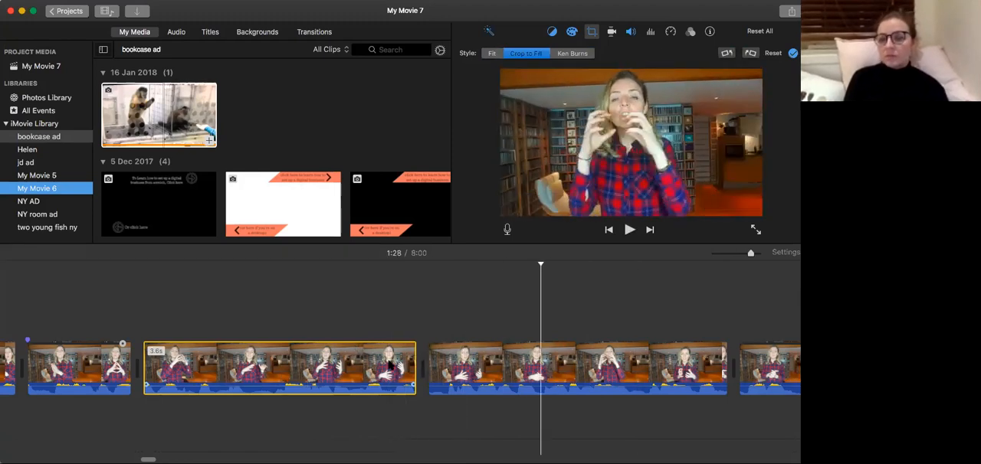
{"action": "left_click", "coordinate": [329, 350]}
{"action": "key", "text": "space"}
{"action": "key", "text": "space"}
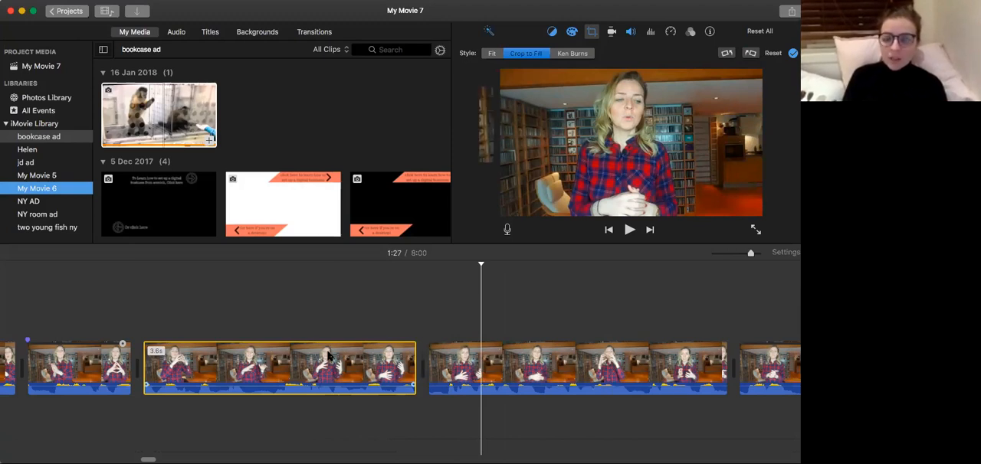
Compare the framing of the 3.6-second and 4-second clips on either side of the 1:27 cut.
{"action": "left_click", "coordinate": [438, 363]}
{"action": "left_click", "coordinate": [376, 368]}
{"action": "left_click", "coordinate": [466, 364]}
{"action": "left_click", "coordinate": [401, 367]}
{"action": "left_click", "coordinate": [436, 368]}
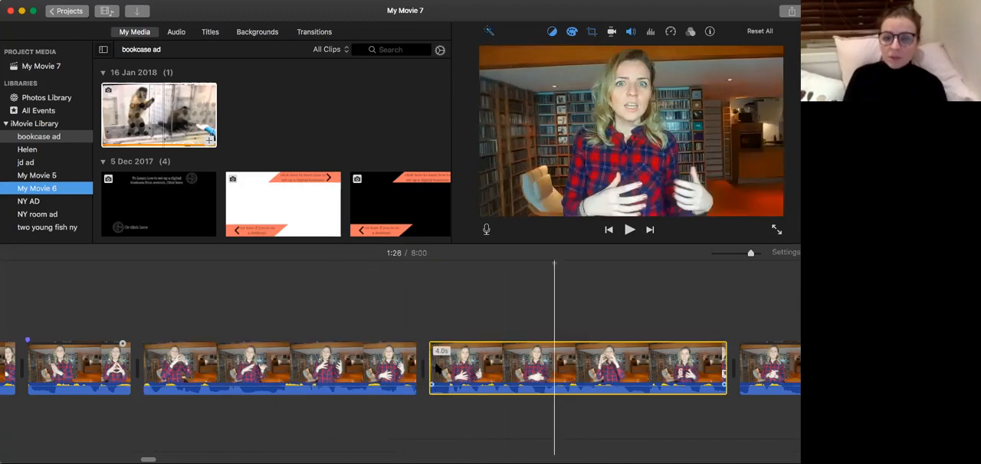
{"action": "left_click", "coordinate": [390, 368]}
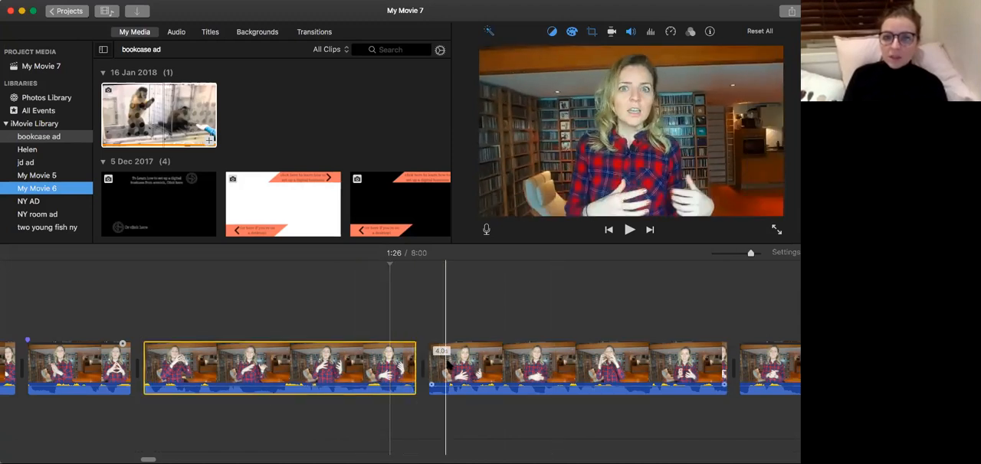
{"action": "left_click", "coordinate": [414, 369]}
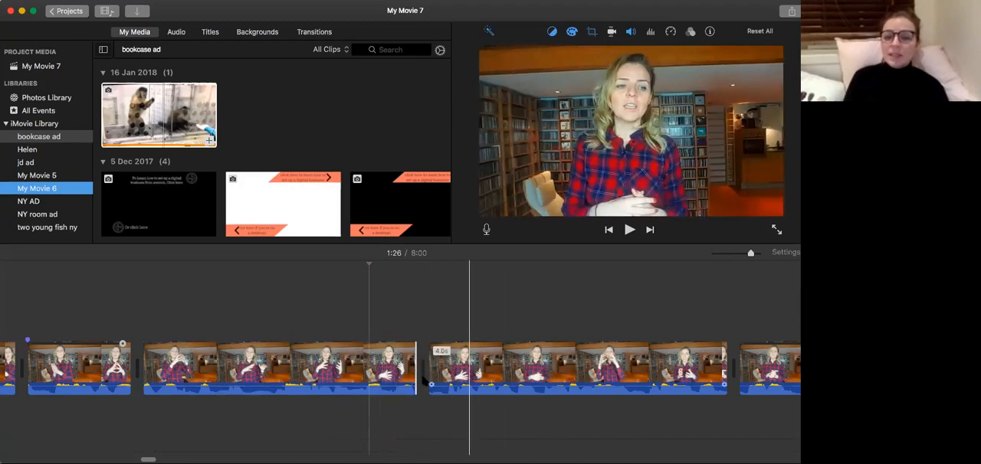
Replay from 1:26 through the cut to 1:28 to judge where the speech pause falls.
{"action": "left_click", "coordinate": [362, 371]}
{"action": "key", "text": "space"}
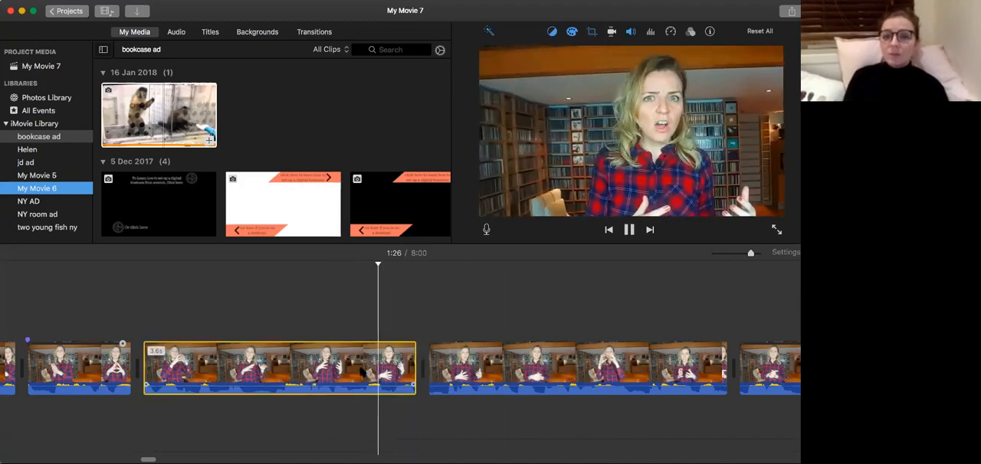
{"action": "key", "text": "space"}
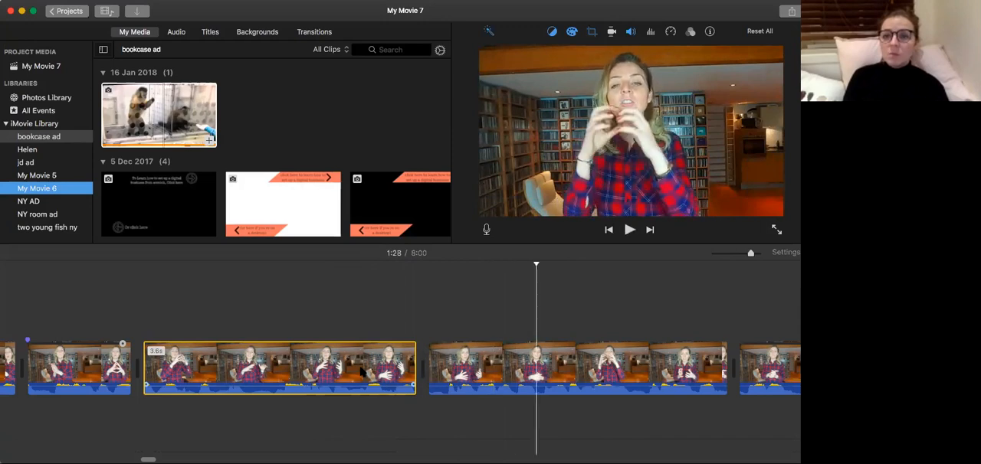
{"action": "left_click", "coordinate": [442, 359]}
{"action": "key", "text": "space"}
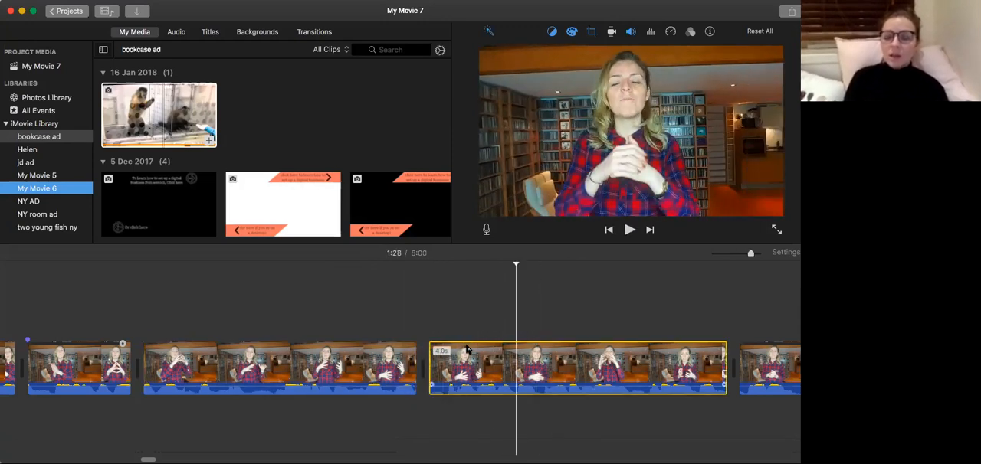
{"action": "left_click", "coordinate": [336, 367]}
{"action": "key", "text": "space"}
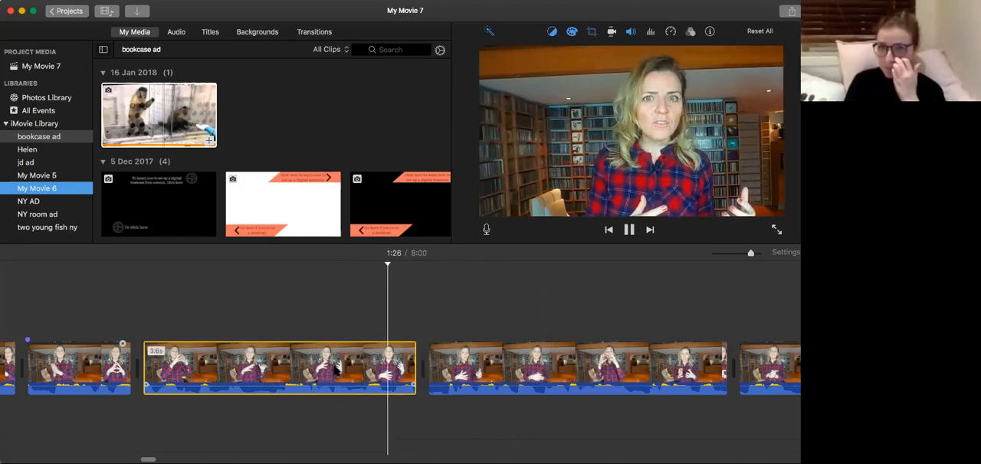
{"action": "key", "text": "space"}
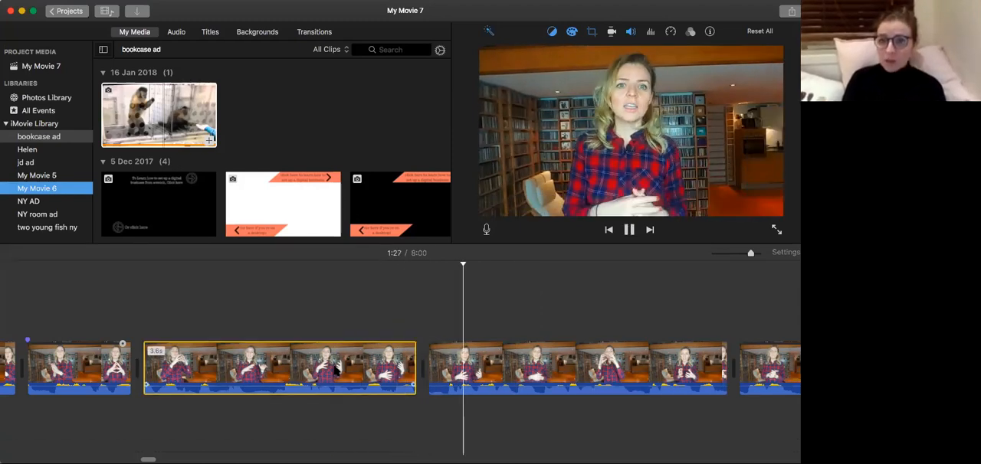
{"action": "key", "text": "space"}
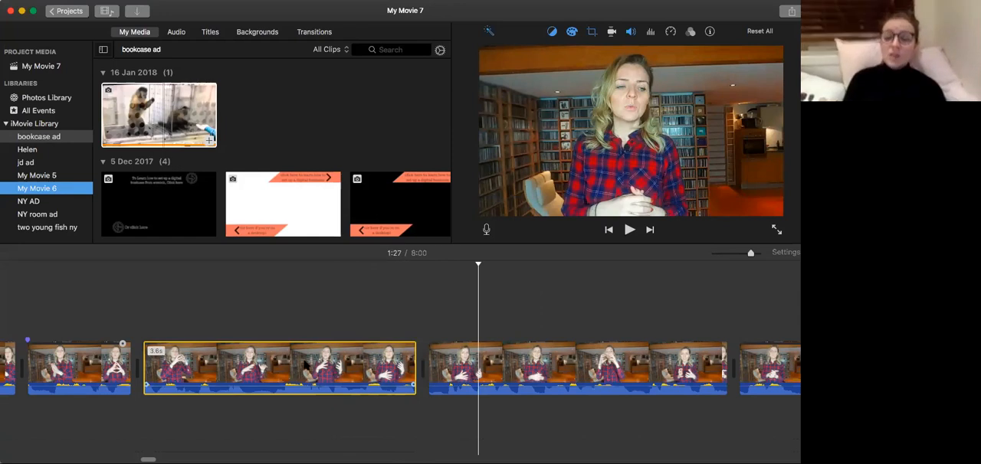
Extend the end of the 3.6-second clip to 4.4 seconds and play it up to the pause at 1:27.
{"action": "left_click", "coordinate": [377, 367]}
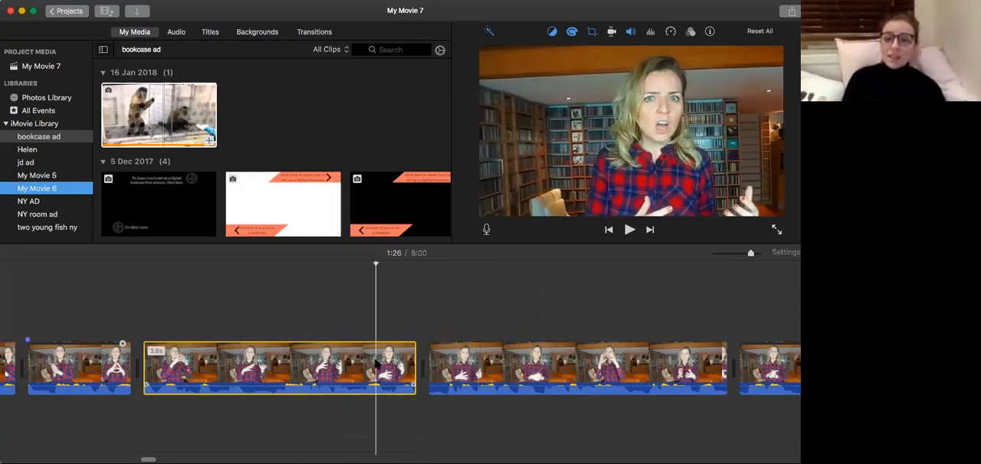
{"action": "left_click_drag", "start_coordinate": [412, 367], "coordinate": [477, 366]}
{"action": "key", "text": "space"}
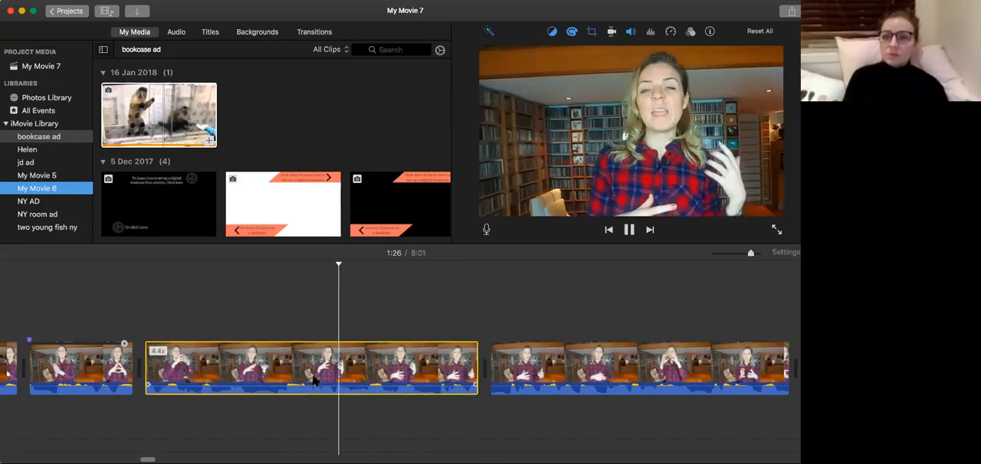
{"action": "key", "text": "space"}
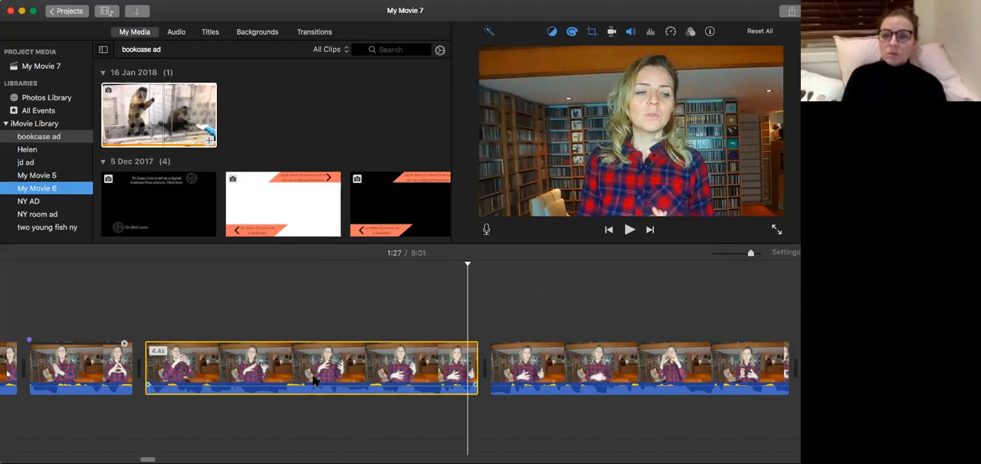
Split the extended 4.4-second clip near its end at 1:27 and delete the short fragment after the split.
{"action": "key", "text": "Left"}
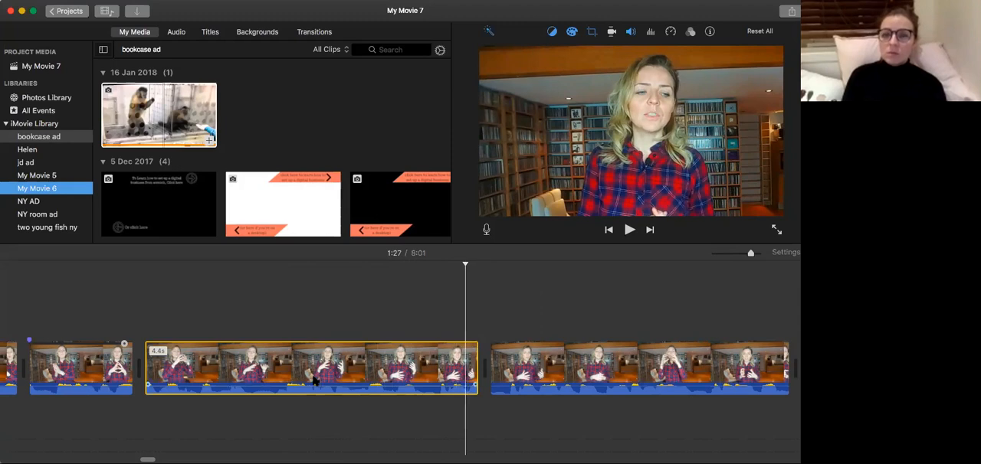
{"action": "key", "text": "super+b"}
{"action": "left_click", "coordinate": [482, 370]}
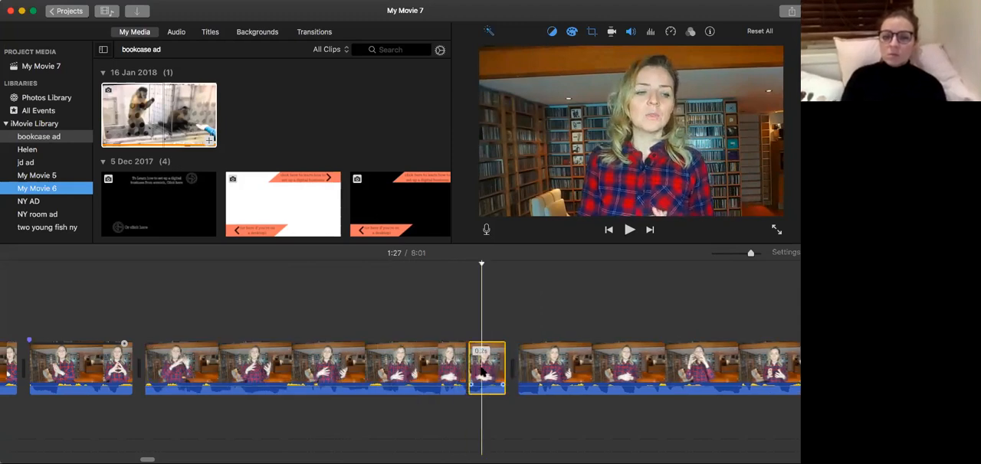
{"action": "key", "text": "BackSpace"}
Play the wider-framed 4-second clip to 1:28, split it there and delete its opening fragment.
{"action": "left_click", "coordinate": [495, 369]}
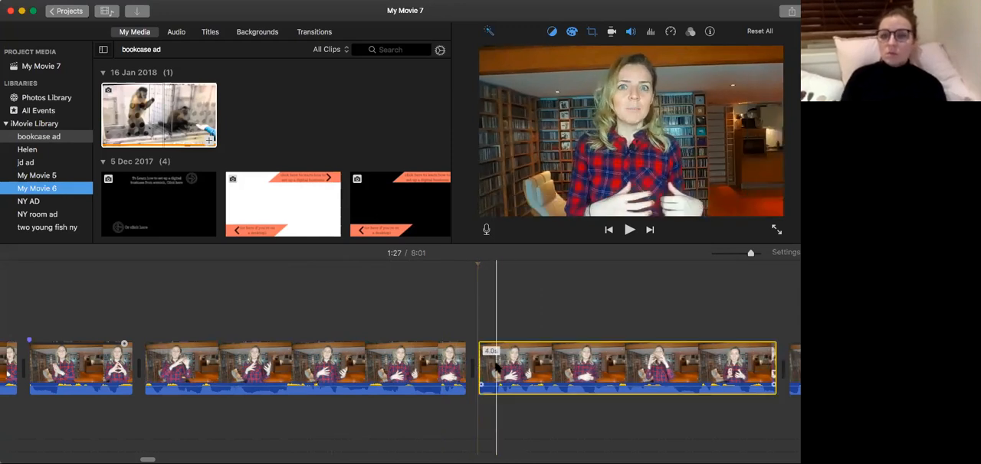
{"action": "key", "text": "space"}
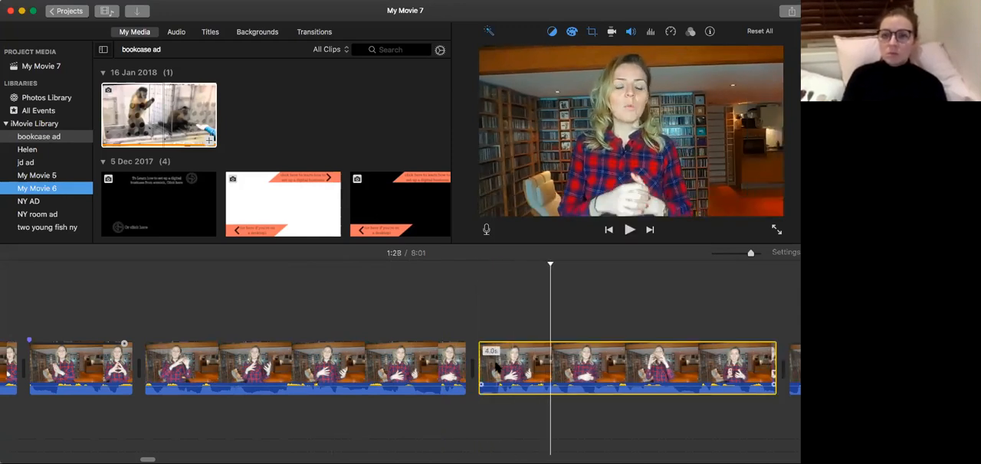
{"action": "key", "text": "super+b"}
{"action": "key", "text": "Delete"}
Play from the end of the 4.3-second clip through the new join to 1:39 and return to 1:34 in the 4.7-second clip.
{"action": "left_click", "coordinate": [426, 369]}
{"action": "key", "text": "space"}
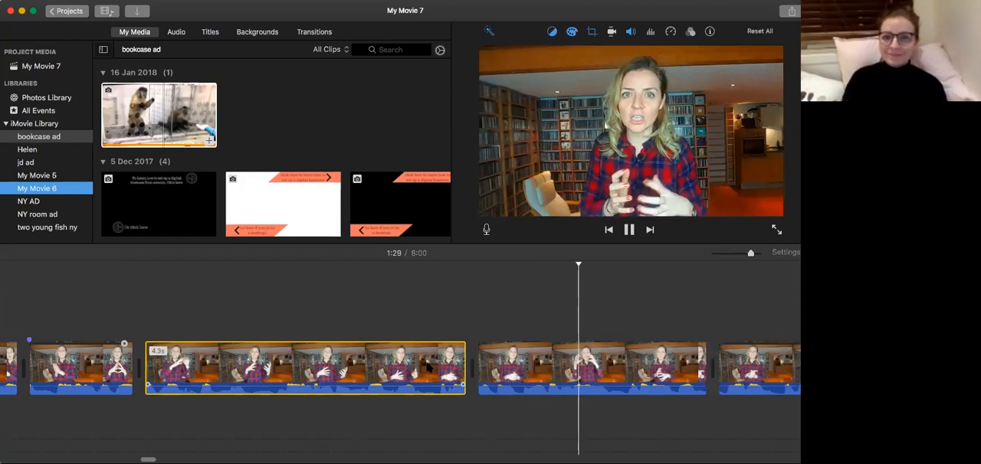
{"action": "left_click", "coordinate": [382, 376]}
{"action": "key", "text": "space"}
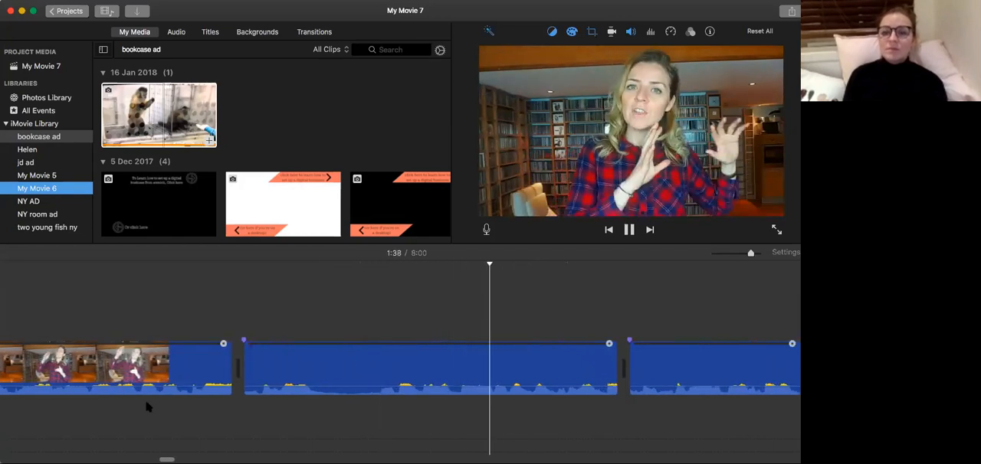
{"action": "key", "text": "space"}
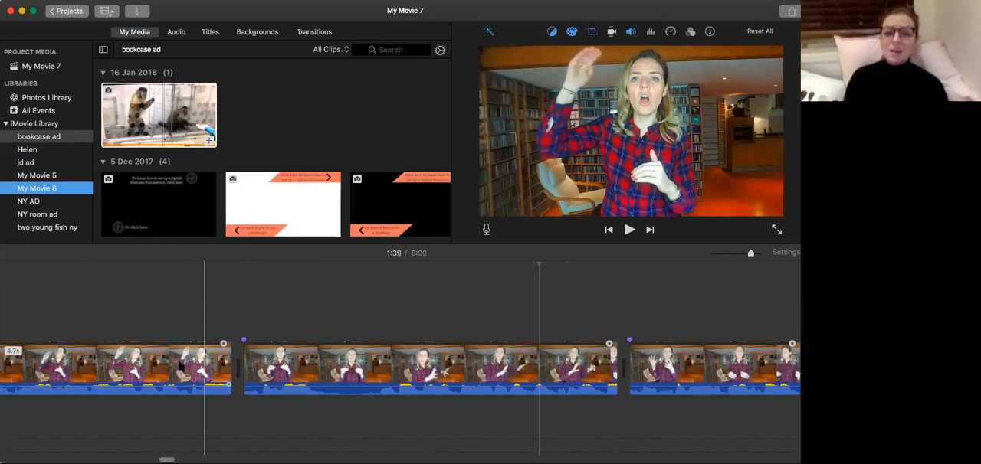
{"action": "left_click", "coordinate": [180, 368]}
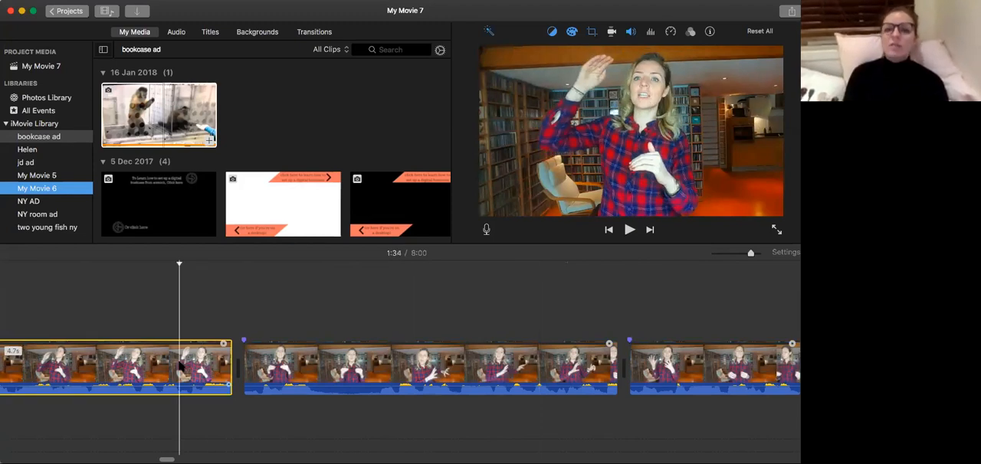
Play on to 1:36, split the clip there and at 1:37, delete the 0.5-second fragment between the splits and replay the join.
{"action": "key", "text": "space"}
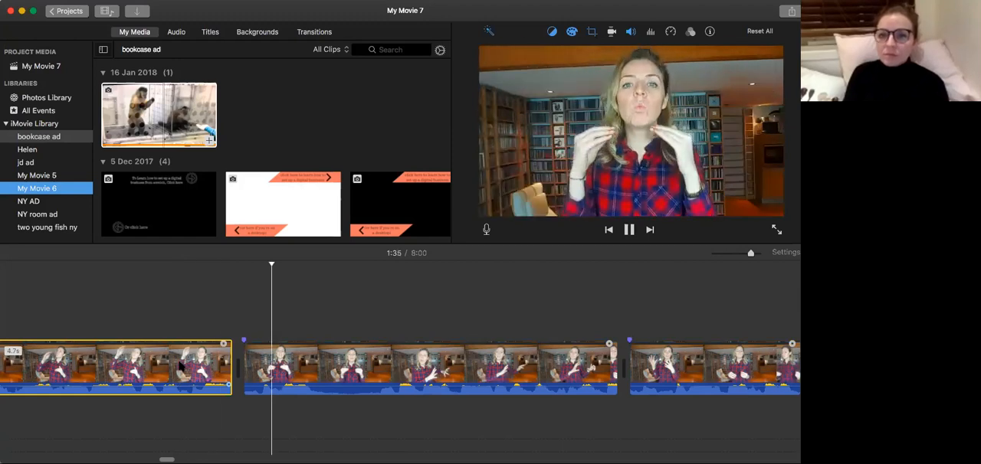
{"action": "key", "text": "space"}
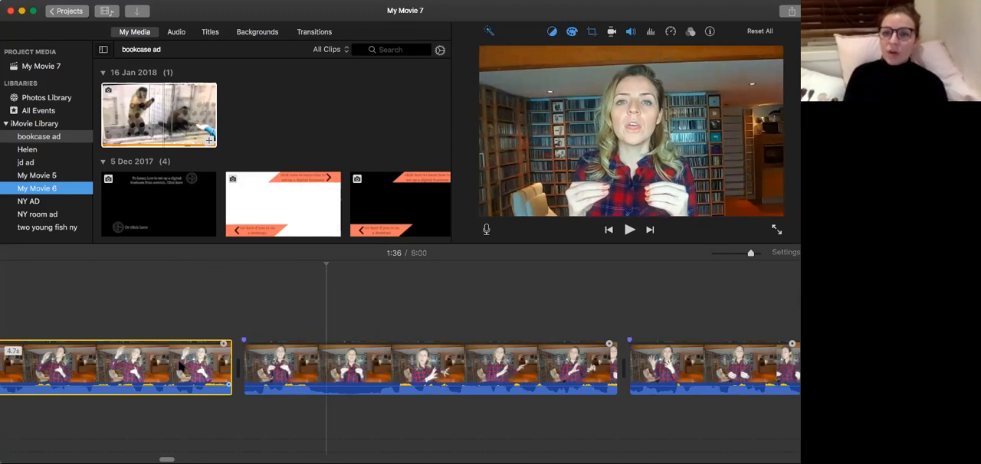
{"action": "key", "text": "super+b"}
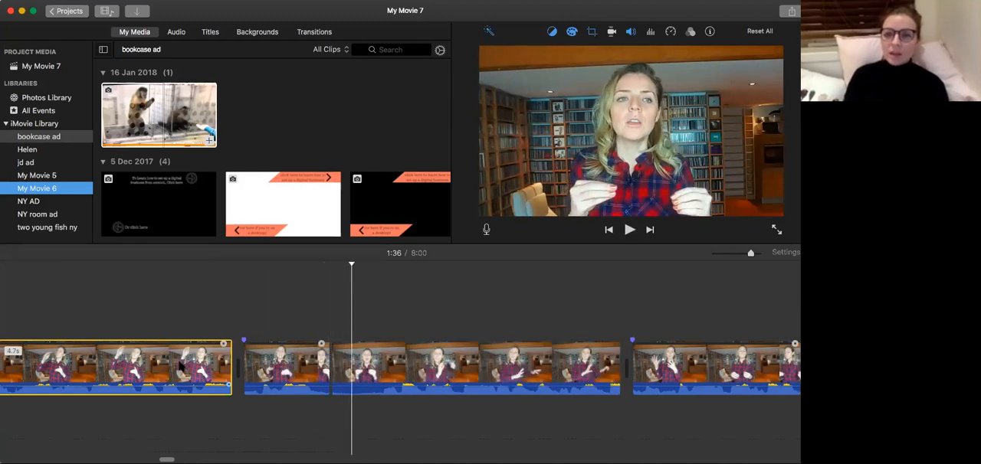
{"action": "key", "text": "space"}
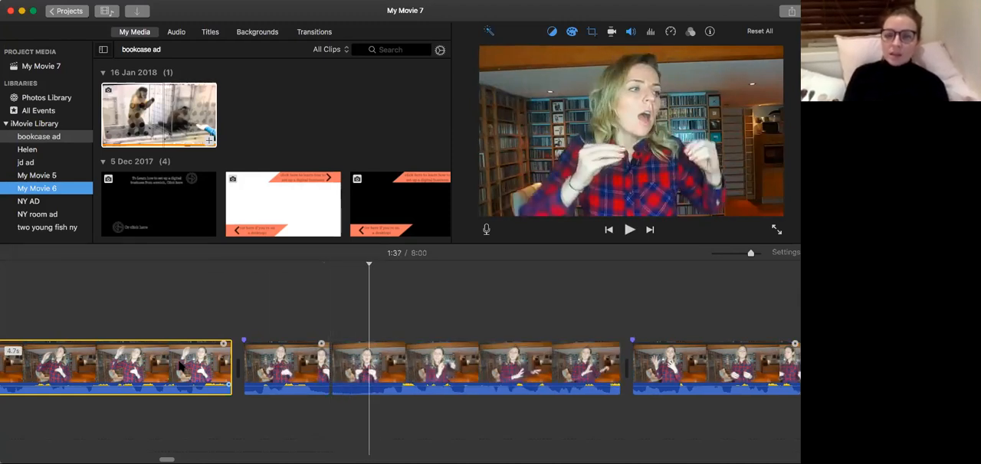
{"action": "key", "text": "super+b"}
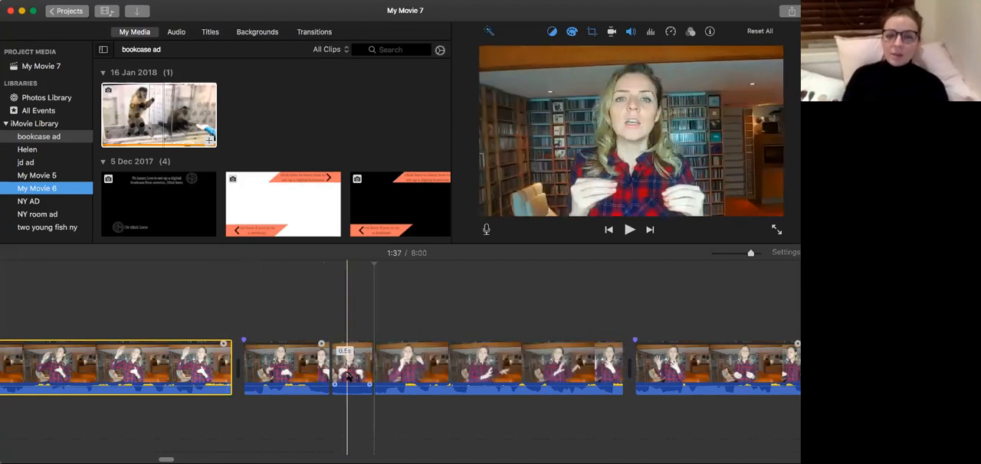
{"action": "left_click", "coordinate": [346, 367]}
{"action": "key", "text": "Delete"}
{"action": "left_click", "coordinate": [191, 390]}
{"action": "key", "text": "space"}
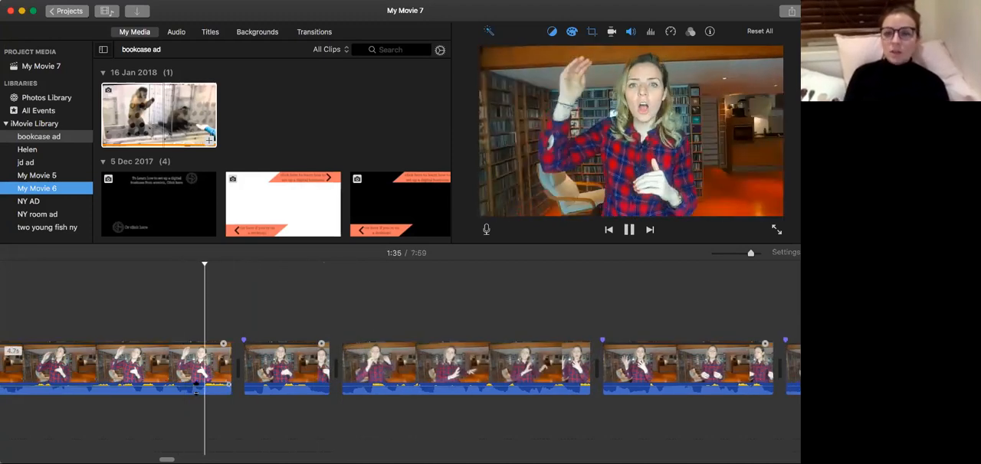
{"action": "key", "text": "space"}
Widen the Crop to Fill frame of the 3.3-second clip after the new join.
{"action": "left_click", "coordinate": [379, 371]}
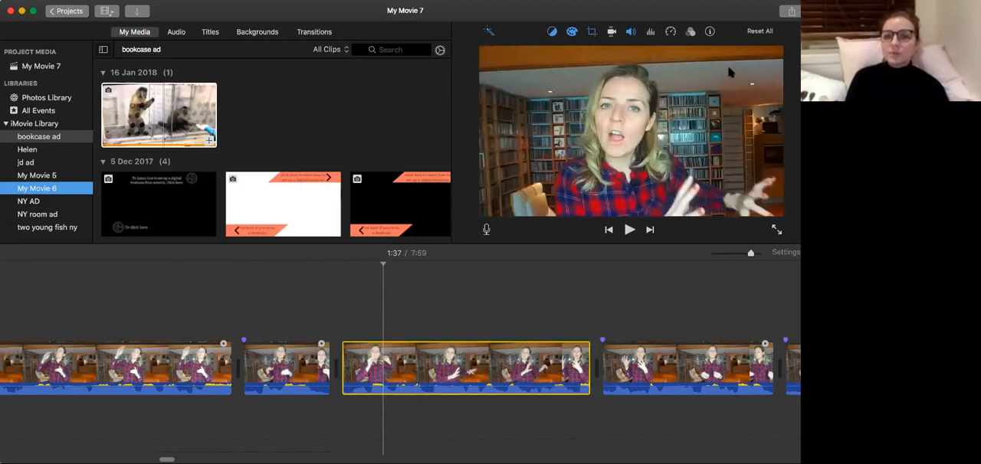
{"action": "left_click", "coordinate": [593, 32]}
{"action": "mouse_move", "coordinate": [620, 126]}
{"action": "left_mouse_down"}
{"action": "mouse_move", "coordinate": [605, 136]}
{"action": "mouse_move", "coordinate": [625, 135]}
{"action": "left_mouse_up"}
{"action": "left_click_drag", "start_coordinate": [495, 213], "coordinate": [493, 216]}
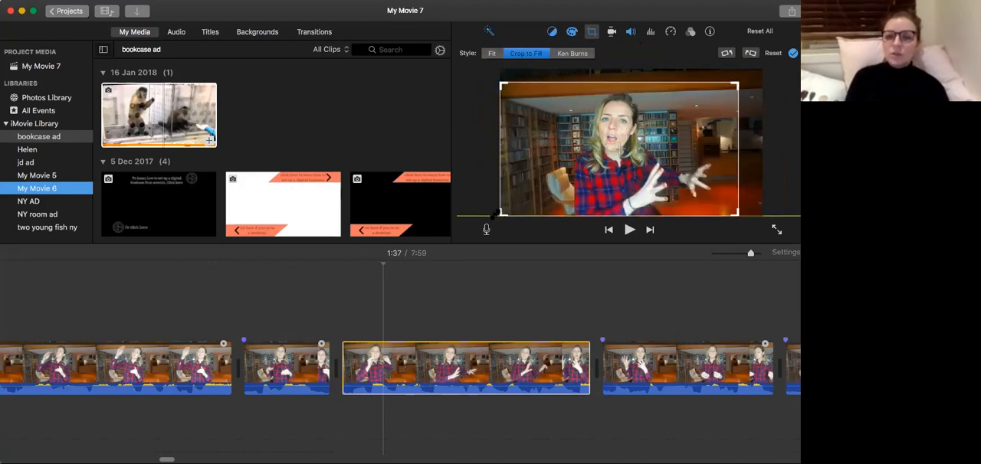
Play the sequence from the 4.7-second clip through the new join and the reframed 3.3-second clip to 1:39.
{"action": "left_click", "coordinate": [80, 374]}
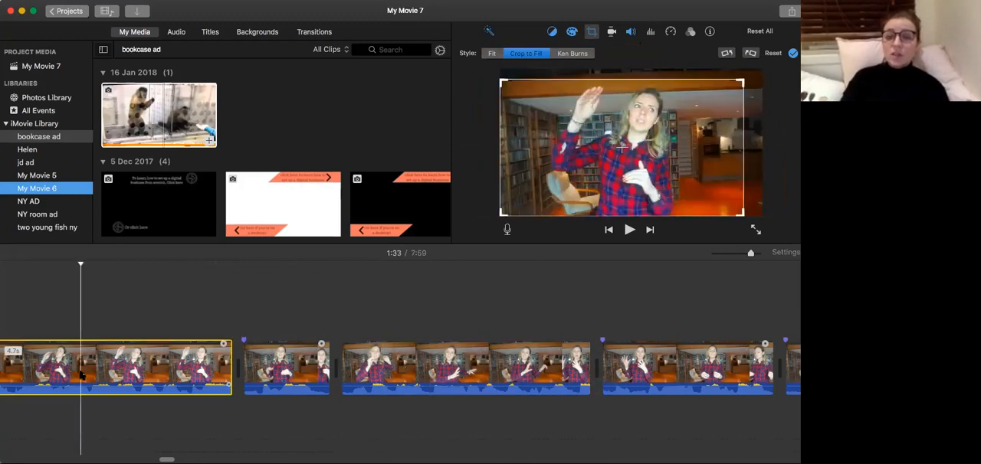
{"action": "key", "text": "space"}
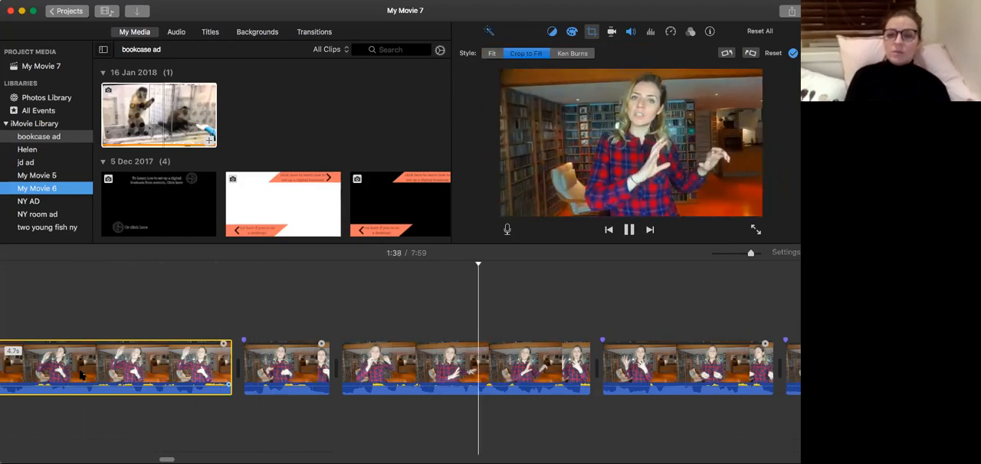
{"action": "left_click", "coordinate": [120, 357]}
{"action": "key", "text": "space"}
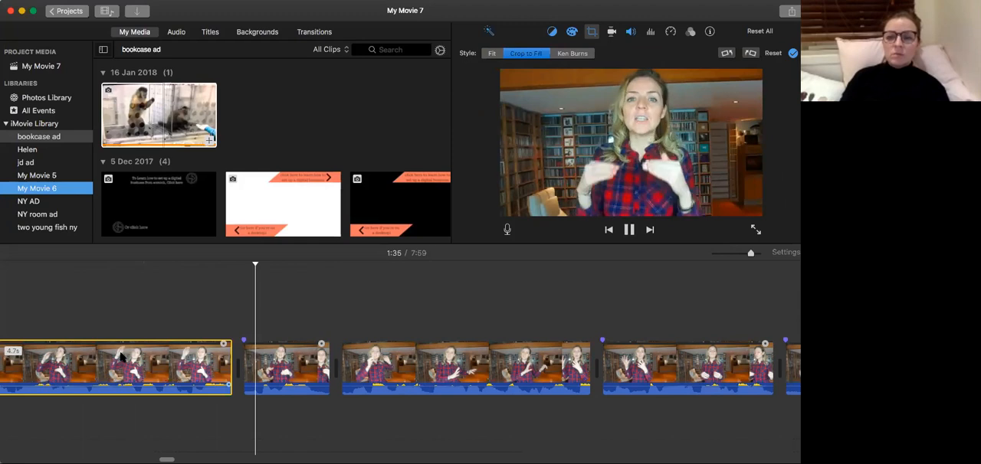
{"action": "key", "text": "space"}
{"action": "left_click", "coordinate": [90, 386]}
{"action": "key", "text": "slash"}
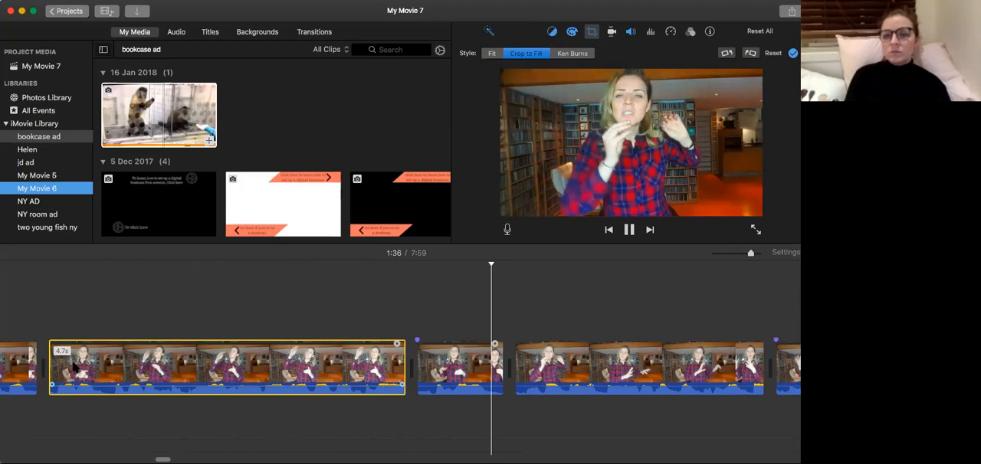
{"action": "scroll", "coordinate": [73, 366], "scroll_direction": "right", "scroll_amount": 5}
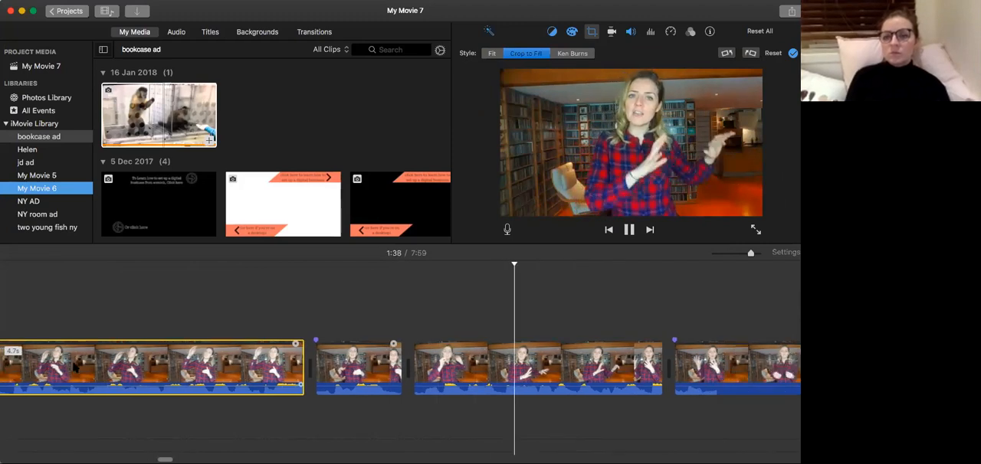
{"action": "scroll", "coordinate": [74, 366], "scroll_direction": "right", "scroll_amount": 4}
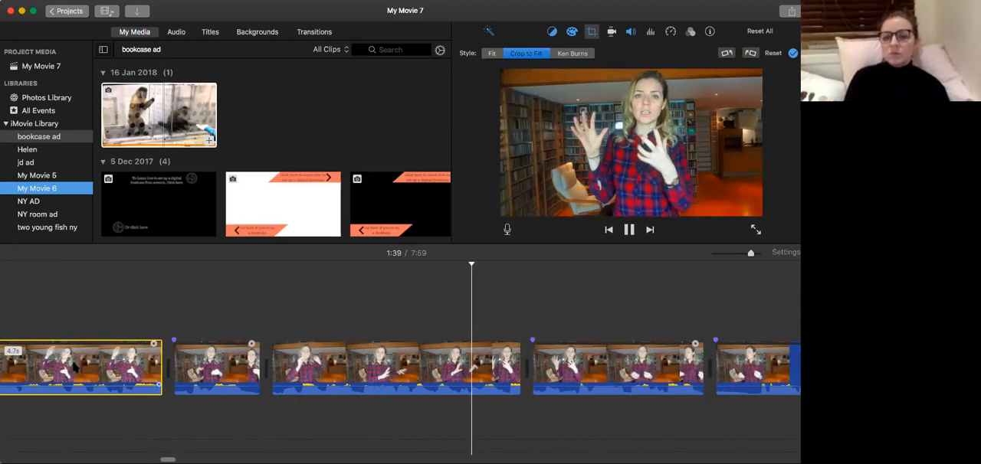
Compare the crop framing of the 3.3-second clip with that of the following 2.3-second clip around 1:39.
{"action": "left_click", "coordinate": [451, 367]}
{"action": "left_click", "coordinate": [525, 368]}
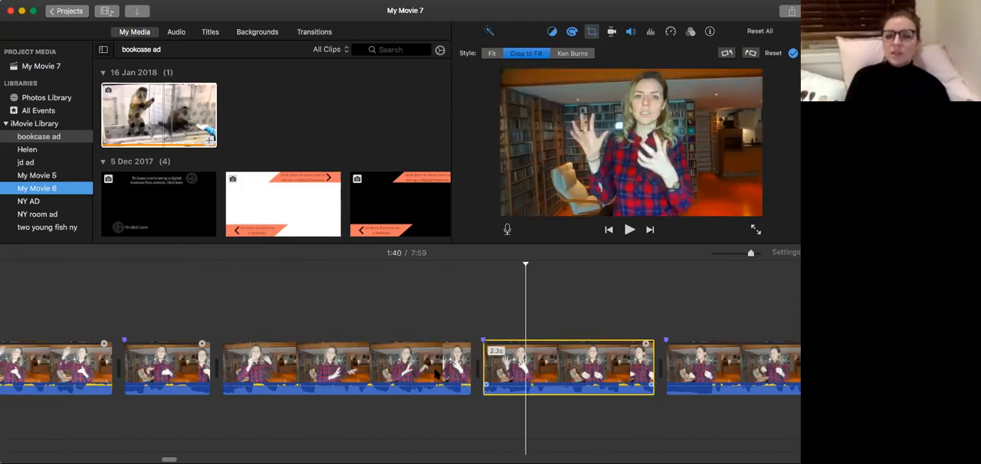
{"action": "left_click", "coordinate": [435, 368]}
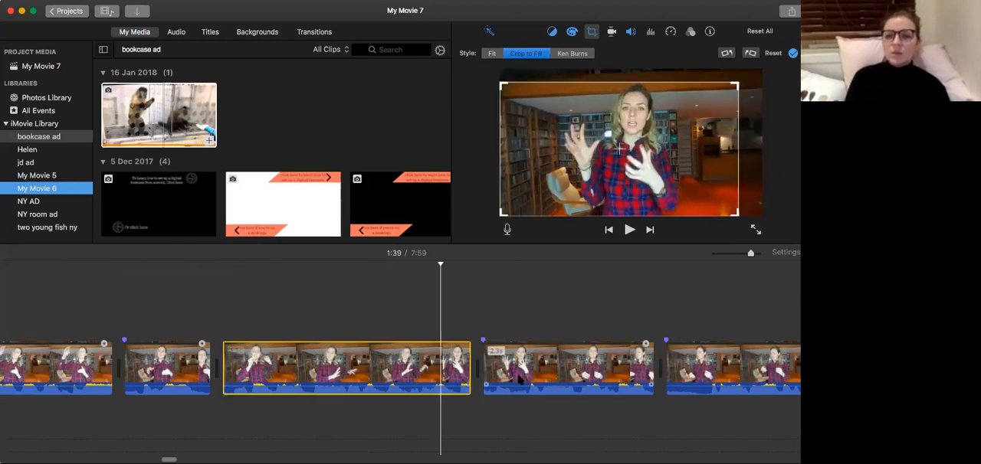
{"action": "left_click", "coordinate": [517, 379]}
{"action": "left_click", "coordinate": [428, 384]}
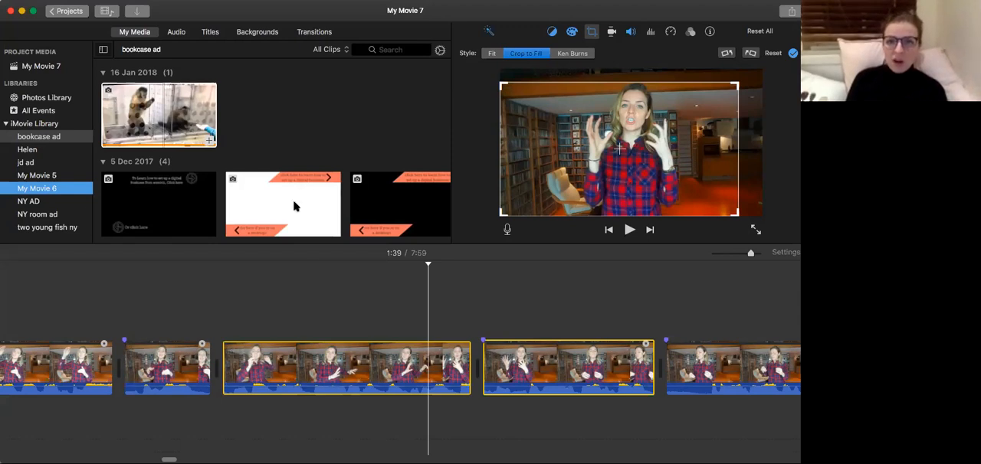
Try to select the 3.3-second and 2.3-second clips together and adjust their crop in one go.
{"action": "left_click_drag", "start_coordinate": [210, 267], "coordinate": [314, 343]}
{"action": "left_click", "coordinate": [548, 362], "text": "super"}
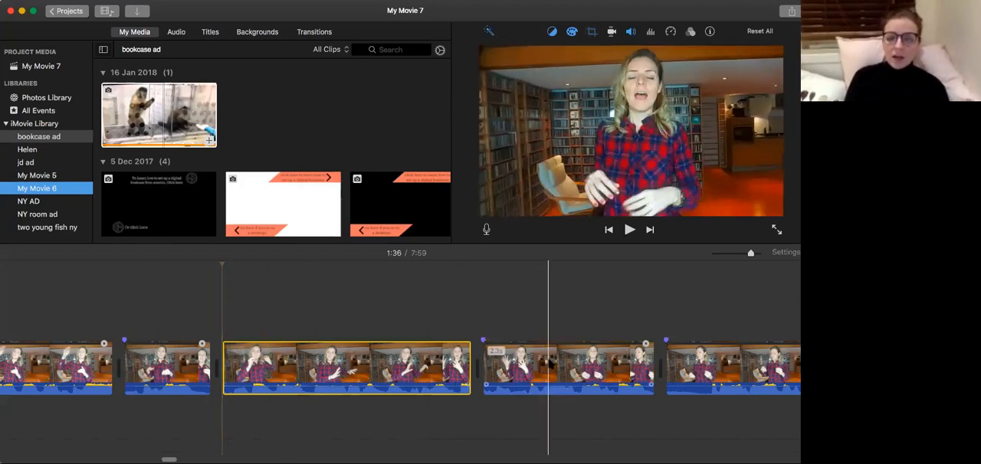
{"action": "left_click", "coordinate": [671, 363], "text": "shift"}
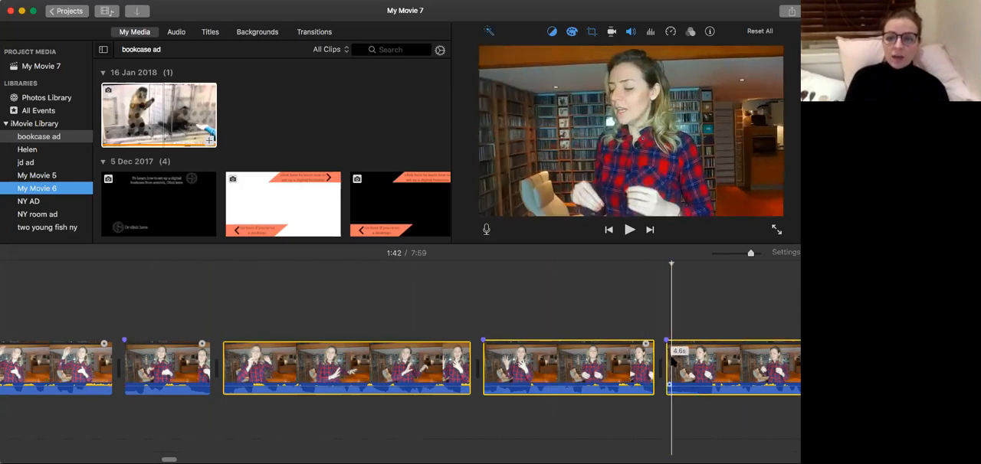
{"action": "left_click", "coordinate": [601, 369], "text": "shift"}
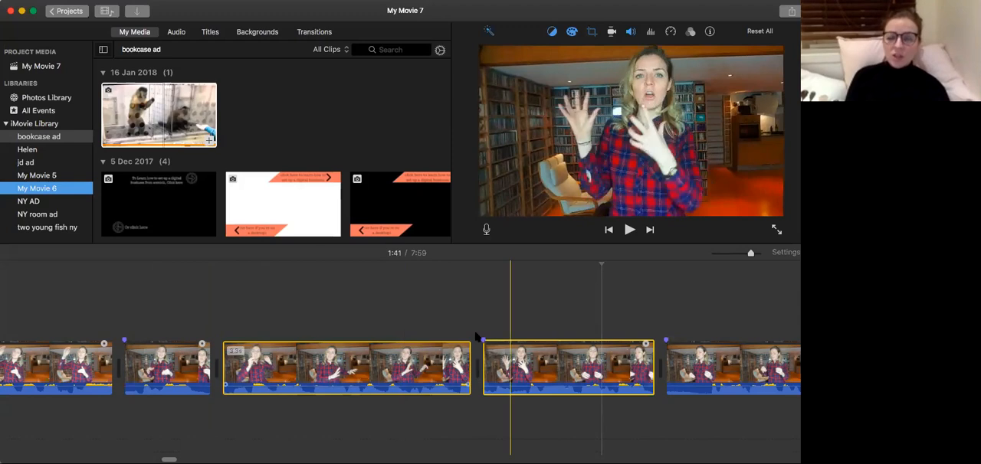
{"action": "key", "text": "c"}
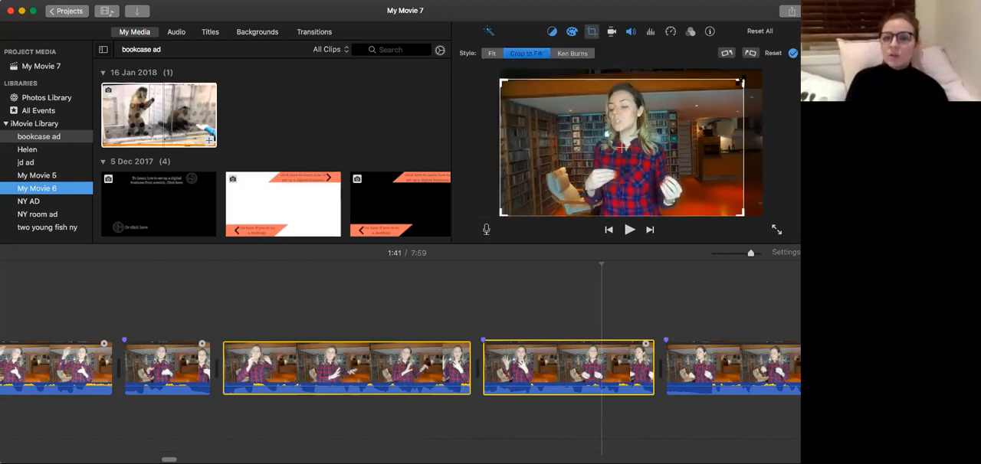
{"action": "left_click", "coordinate": [735, 85]}
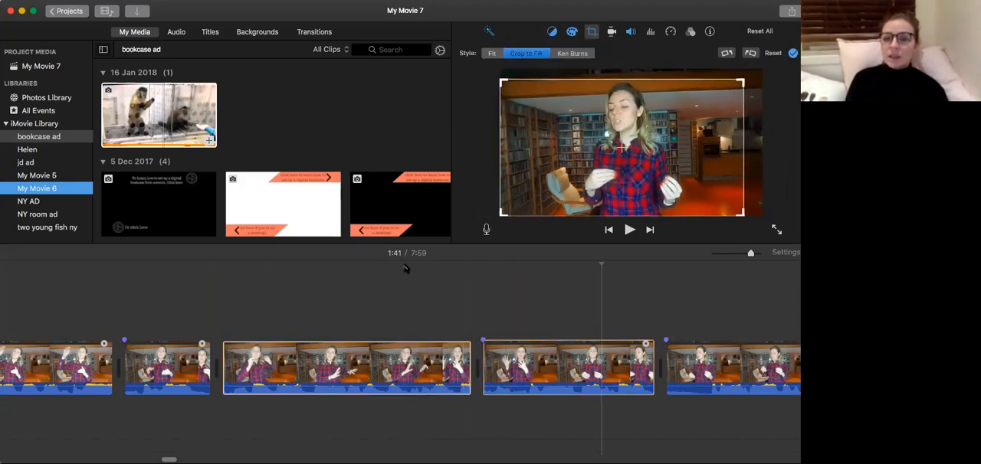
{"action": "left_click", "coordinate": [320, 329]}
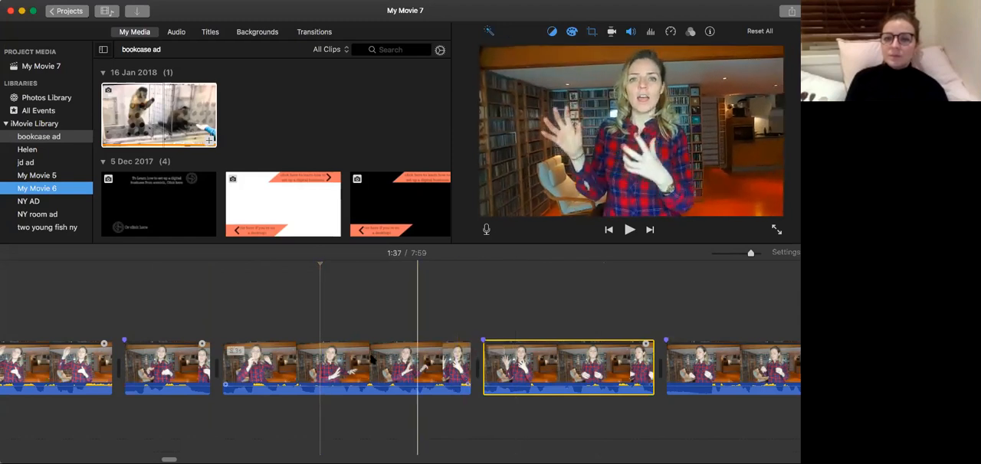
{"action": "left_click", "coordinate": [437, 376], "text": "super"}
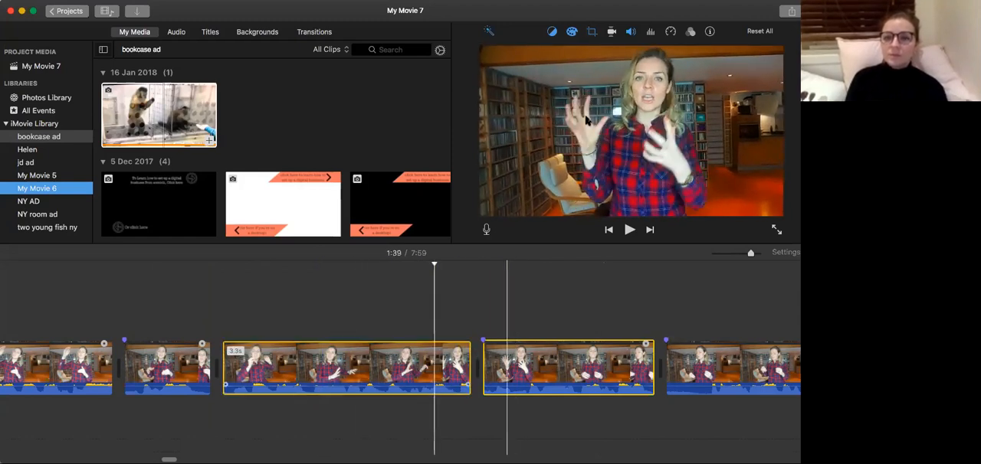
{"action": "left_click", "coordinate": [590, 32]}
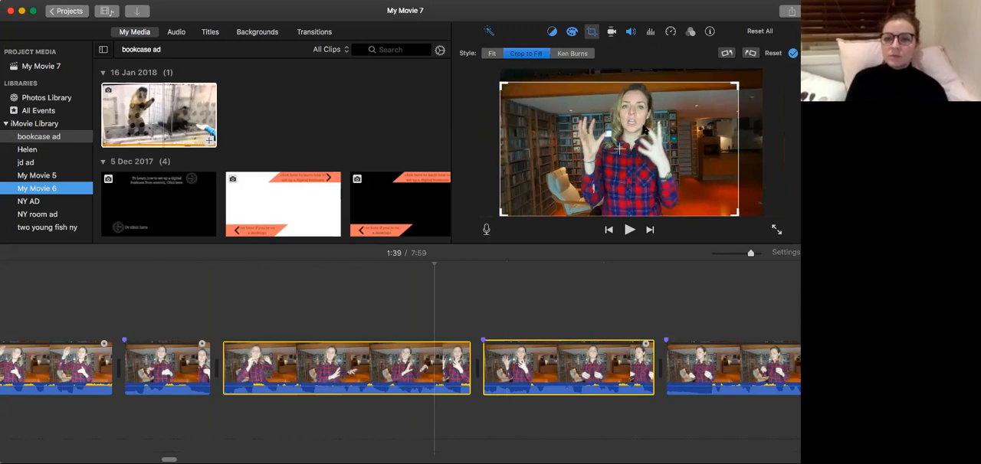
{"action": "left_click", "coordinate": [302, 278]}
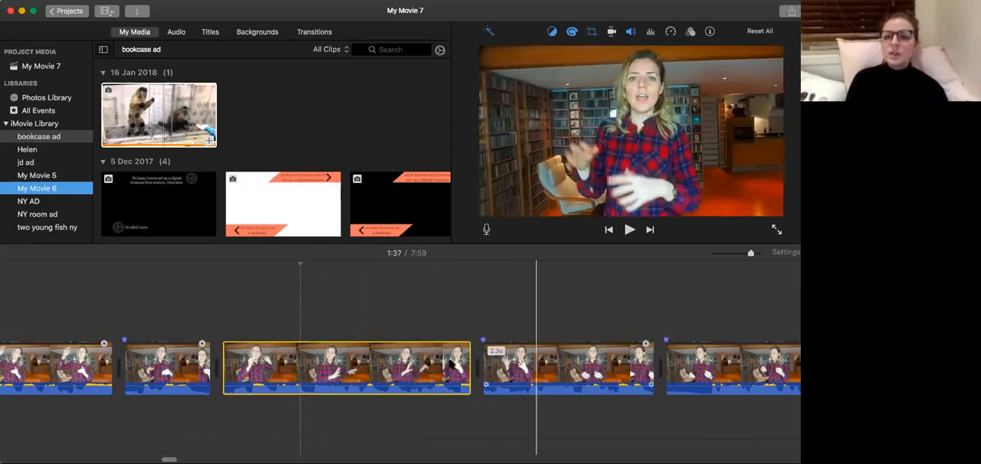
Select the 3.3-second and 2.3-second clips together and set their crop style to Fit.
{"action": "scroll", "coordinate": [414, 368], "scroll_direction": "left", "scroll_amount": 2}
{"action": "left_click", "coordinate": [415, 368]}
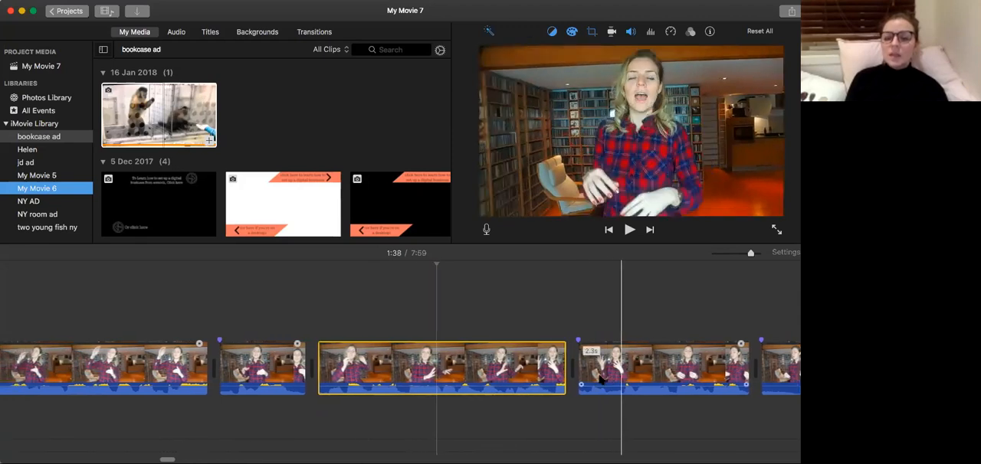
{"action": "scroll", "coordinate": [601, 378], "scroll_direction": "right", "scroll_amount": 2}
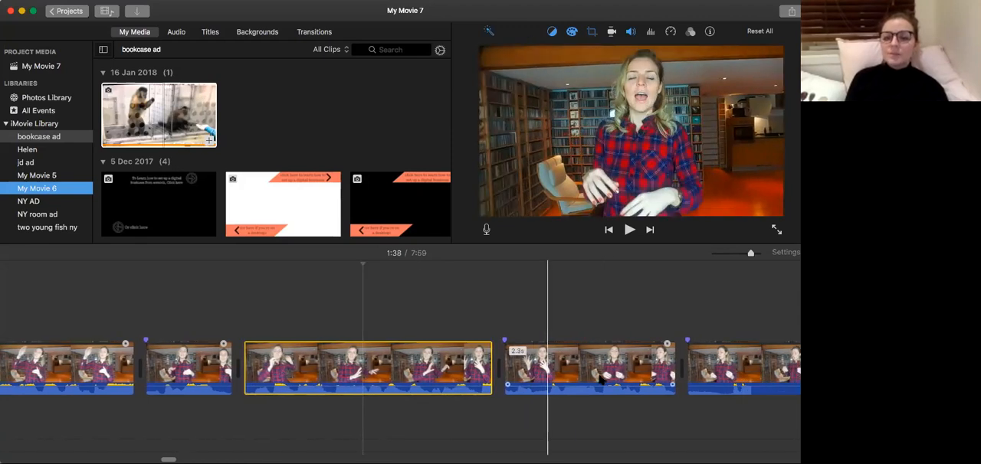
{"action": "scroll", "coordinate": [602, 378], "scroll_direction": "right", "scroll_amount": 3}
{"action": "left_click", "coordinate": [573, 344]}
{"action": "left_click", "coordinate": [372, 362]}
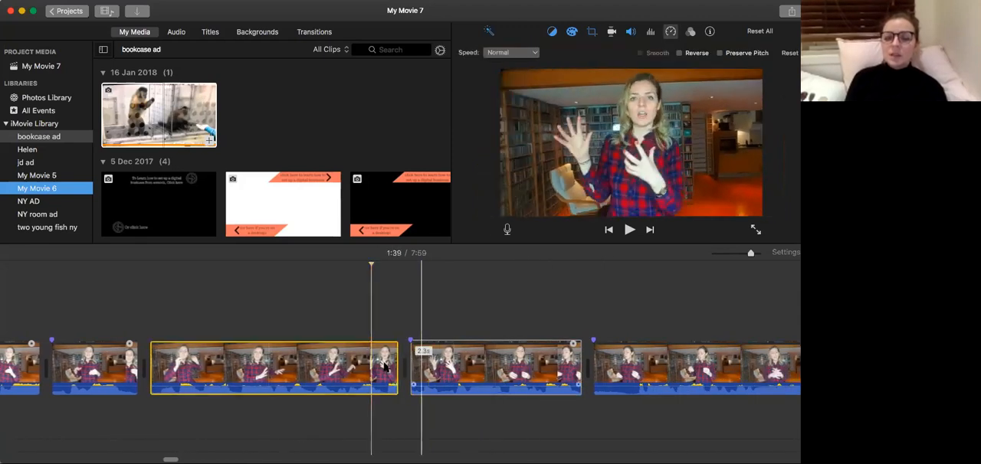
{"action": "left_click", "coordinate": [429, 368]}
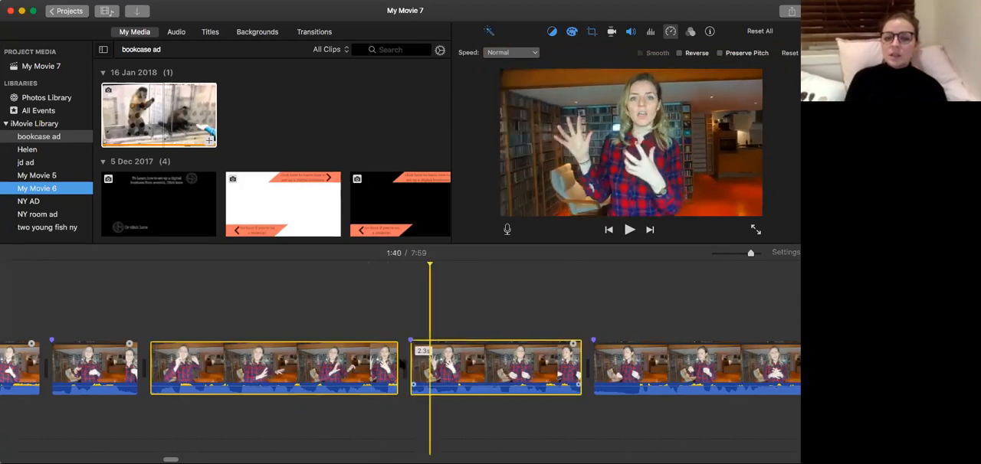
{"action": "left_click", "coordinate": [592, 32]}
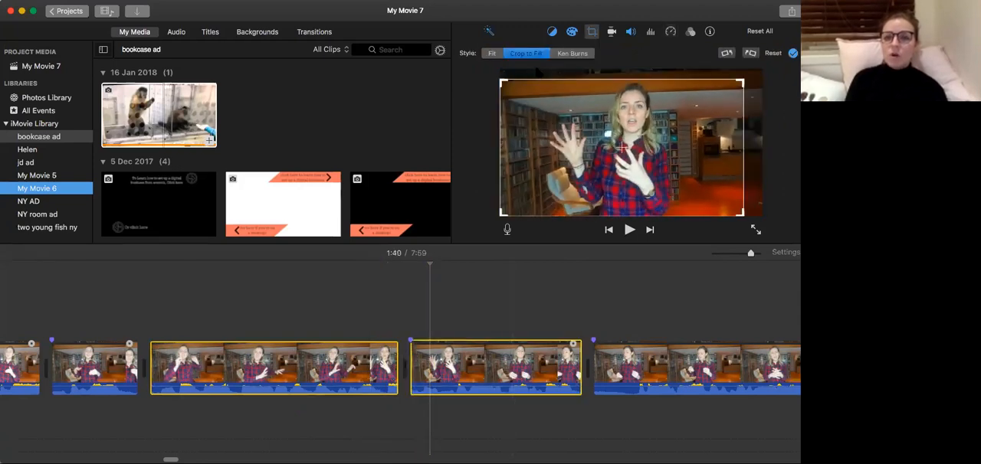
{"action": "left_click", "coordinate": [492, 54]}
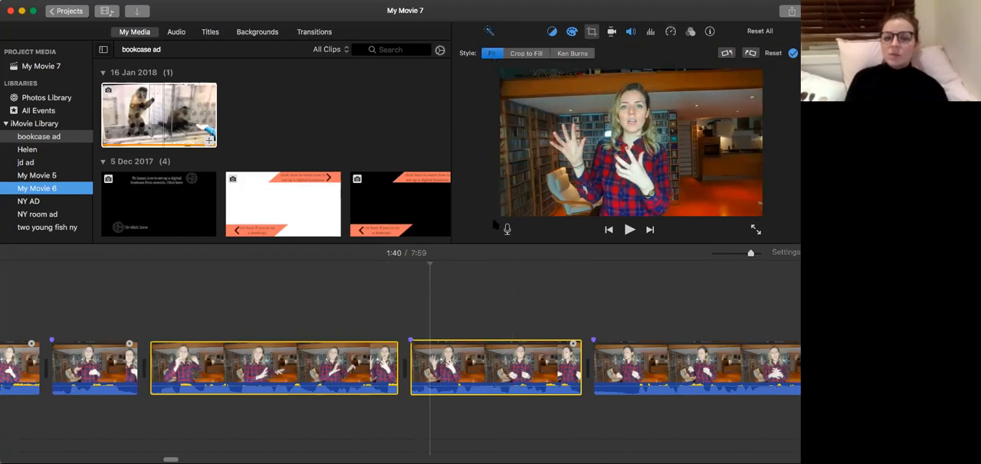
Select the 3.3-second and 2.3-second clips together, apply Crop to Fill, and tighten the 3.3-second clip's frame from its upper-right corner.
{"action": "left_click", "coordinate": [475, 352]}
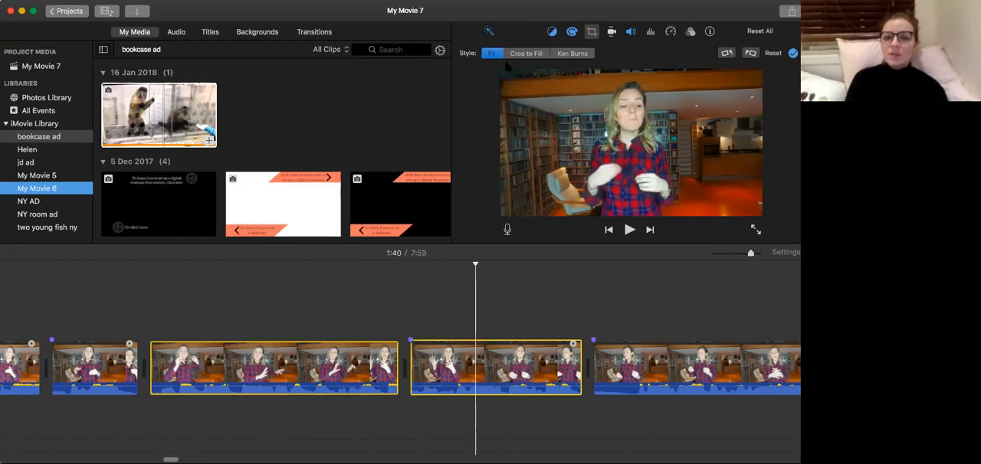
{"action": "left_click", "coordinate": [322, 401]}
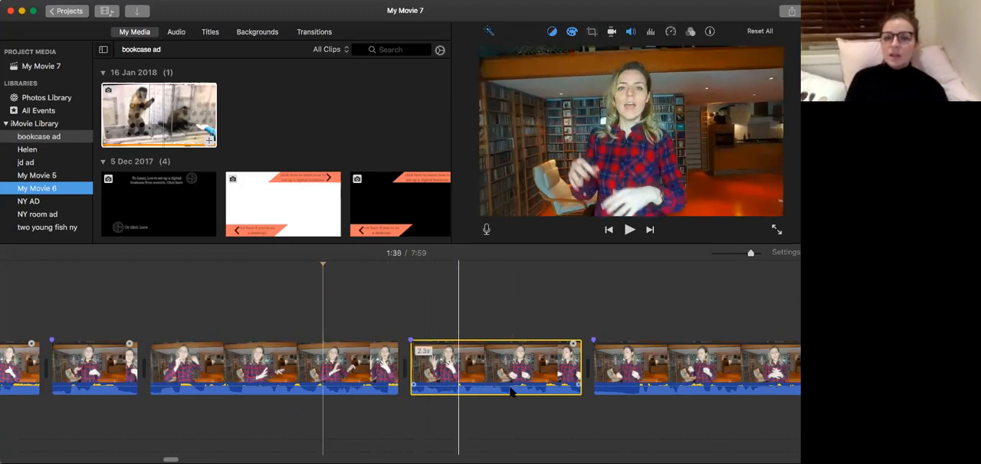
{"action": "left_click", "coordinate": [331, 375]}
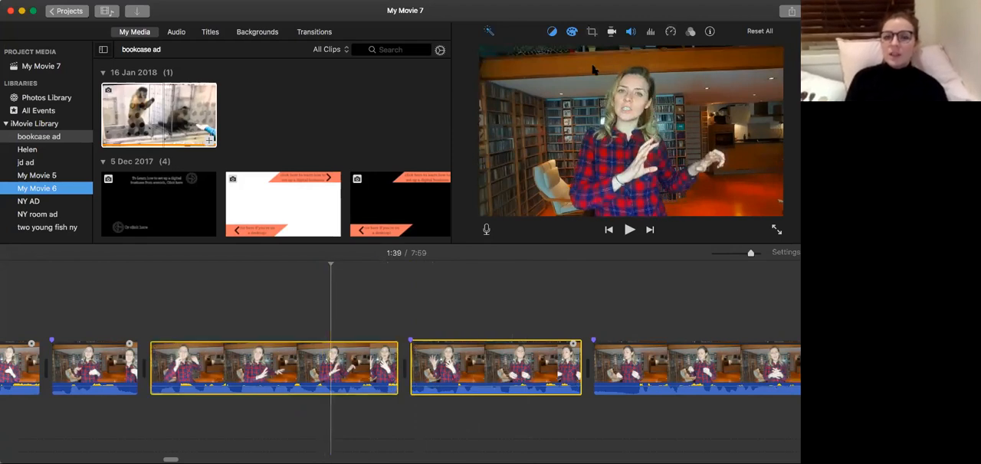
{"action": "left_click", "coordinate": [592, 31]}
{"action": "left_click", "coordinate": [527, 54]}
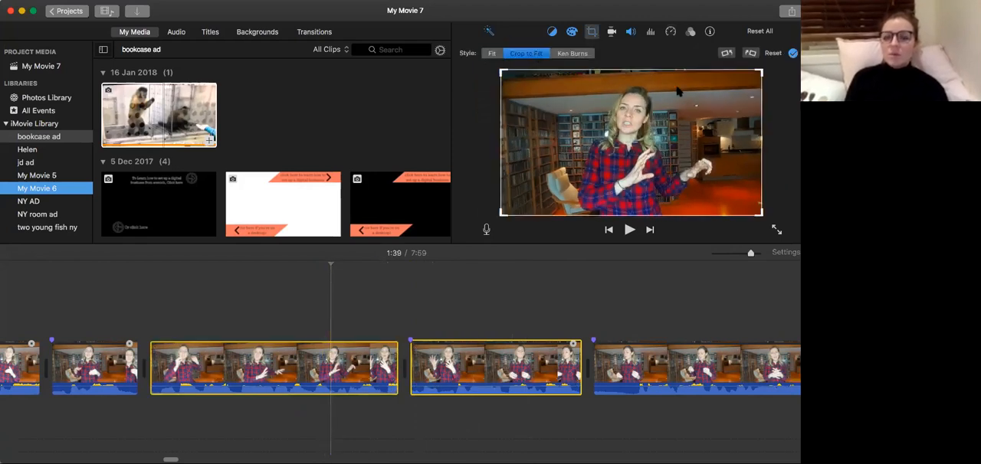
{"action": "left_click_drag", "start_coordinate": [758, 71], "coordinate": [729, 88]}
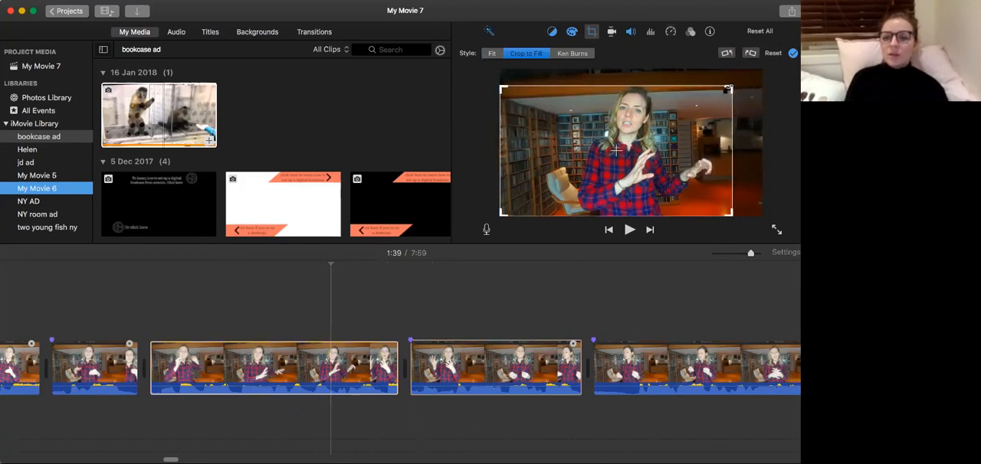
Tighten the 2.3-second clip's crop frame from its upper-right corner to match the 3.3-second clip.
{"action": "left_click", "coordinate": [384, 360]}
{"action": "left_click", "coordinate": [428, 382]}
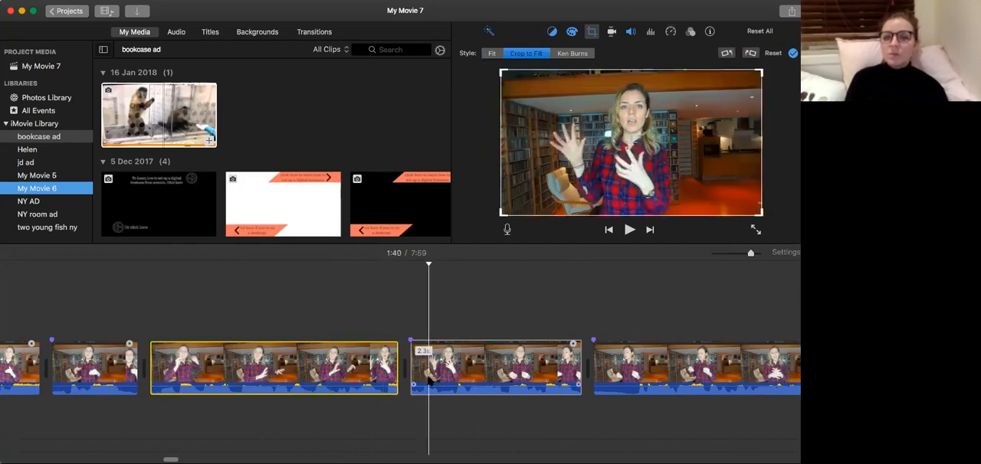
{"action": "left_click_drag", "start_coordinate": [760, 71], "coordinate": [730, 86]}
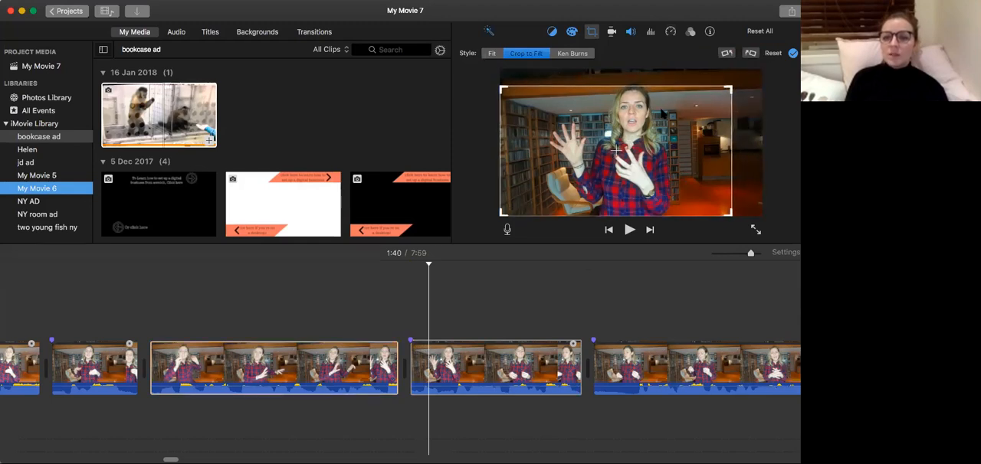
Compare the crops of the 3.3-second and 2.3-second clips and play across their join to 1:41.
{"action": "left_click", "coordinate": [373, 361]}
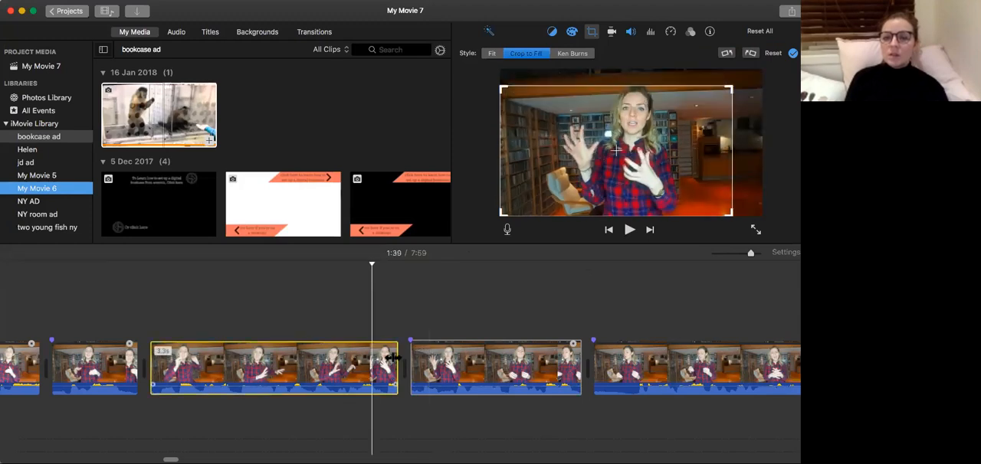
{"action": "left_click", "coordinate": [462, 375]}
{"action": "left_click", "coordinate": [356, 375]}
{"action": "left_click", "coordinate": [278, 374]}
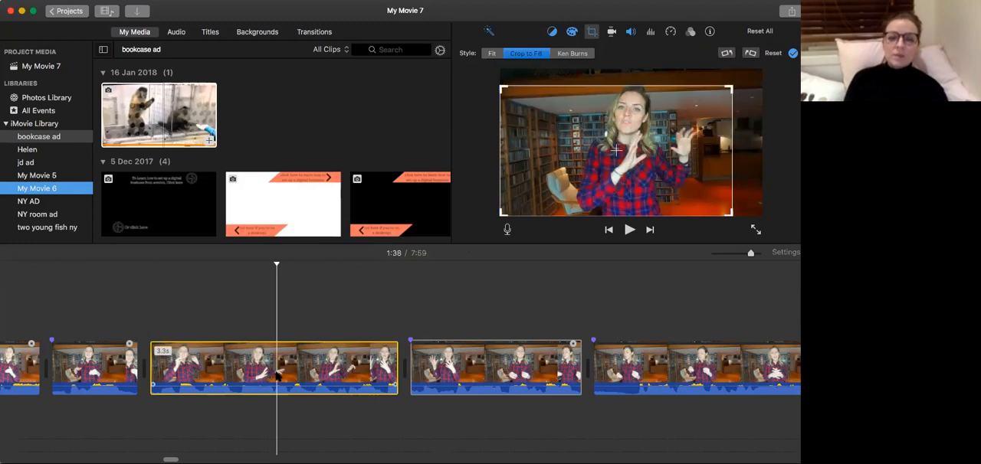
{"action": "key", "text": "space"}
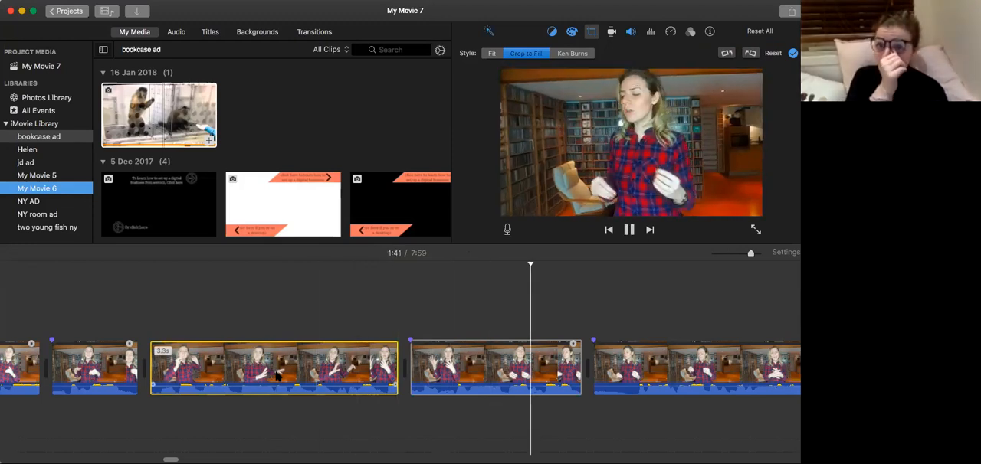
{"action": "left_click", "coordinate": [362, 350]}
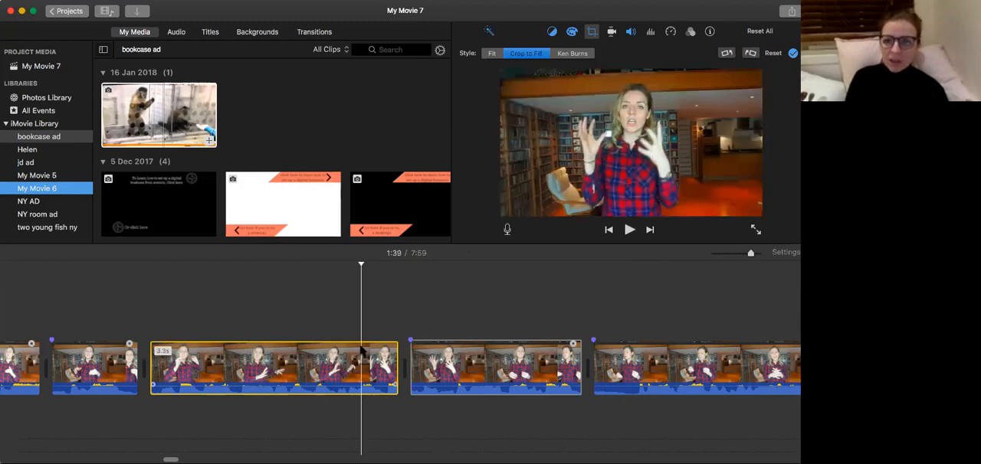
{"action": "key", "text": "space"}
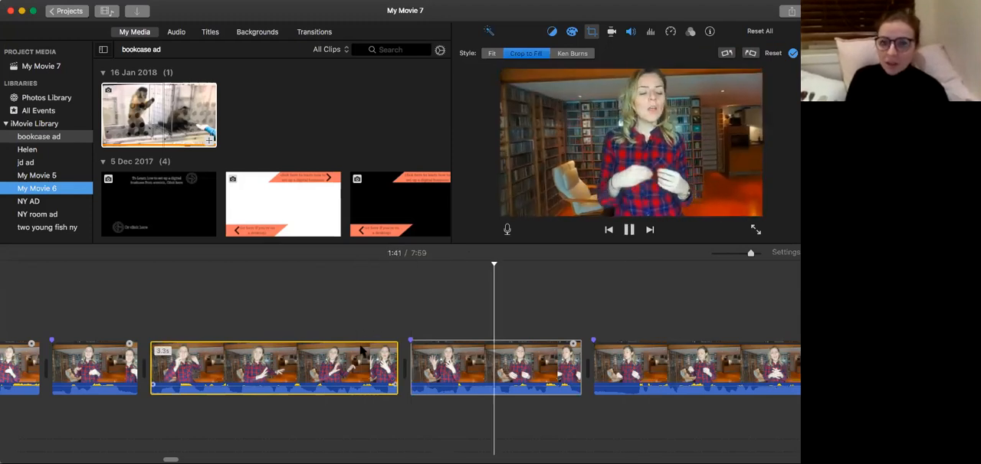
{"action": "left_click", "coordinate": [361, 349]}
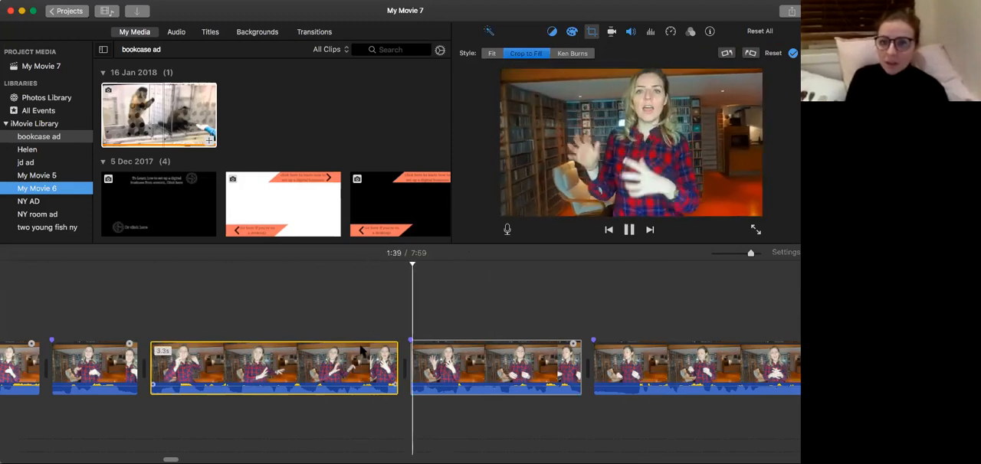
Play from the 2.3-second clip into the following clip up to 1:43, checking the change in framing and the pause at the join.
{"action": "scroll", "coordinate": [353, 350], "scroll_direction": "right", "scroll_amount": 1}
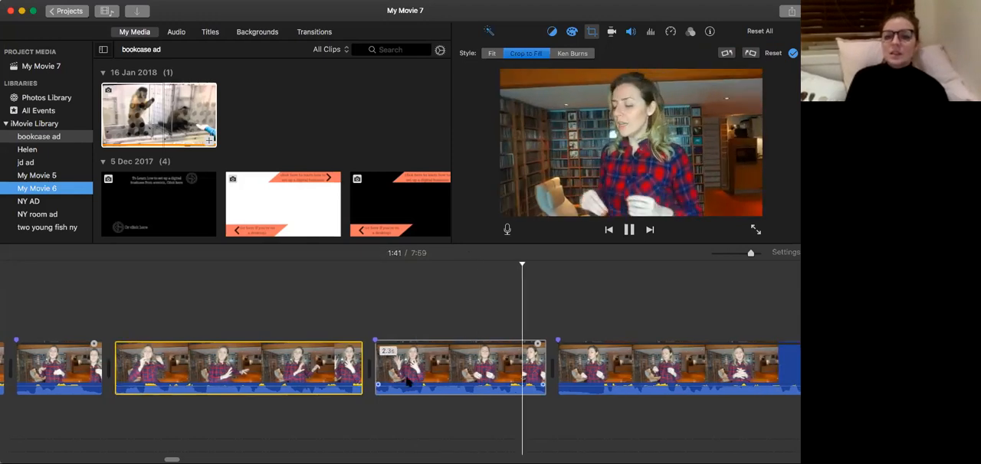
{"action": "scroll", "coordinate": [423, 383], "scroll_direction": "right", "scroll_amount": 2}
{"action": "scroll", "coordinate": [424, 383], "scroll_direction": "right", "scroll_amount": 2}
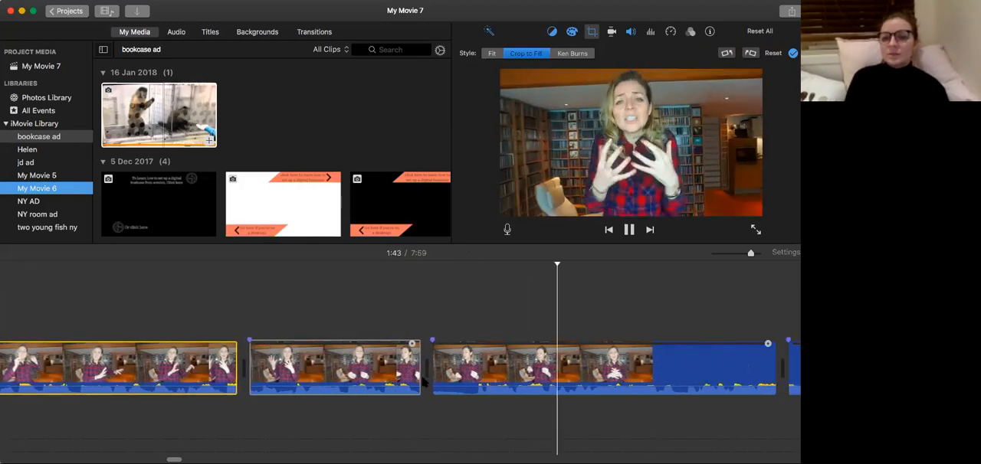
{"action": "key", "text": "space"}
{"action": "left_click", "coordinate": [351, 375]}
{"action": "left_click", "coordinate": [291, 371]}
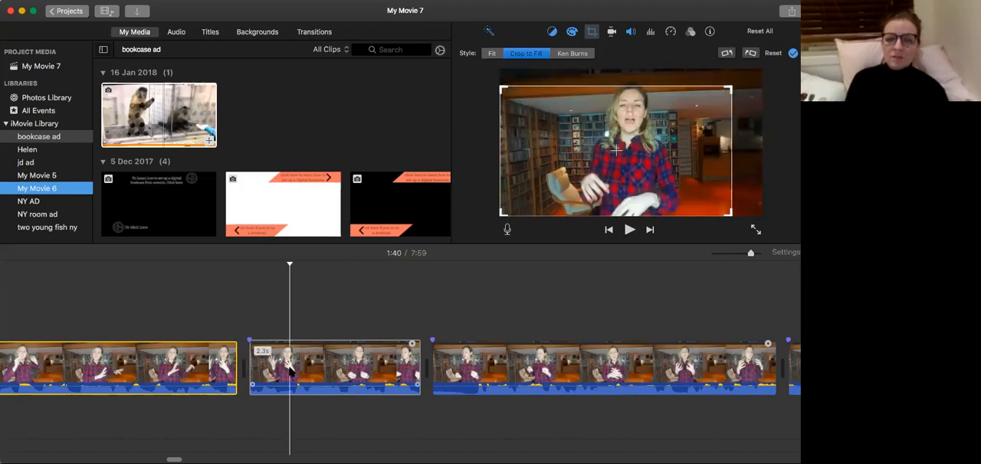
{"action": "key", "text": "space"}
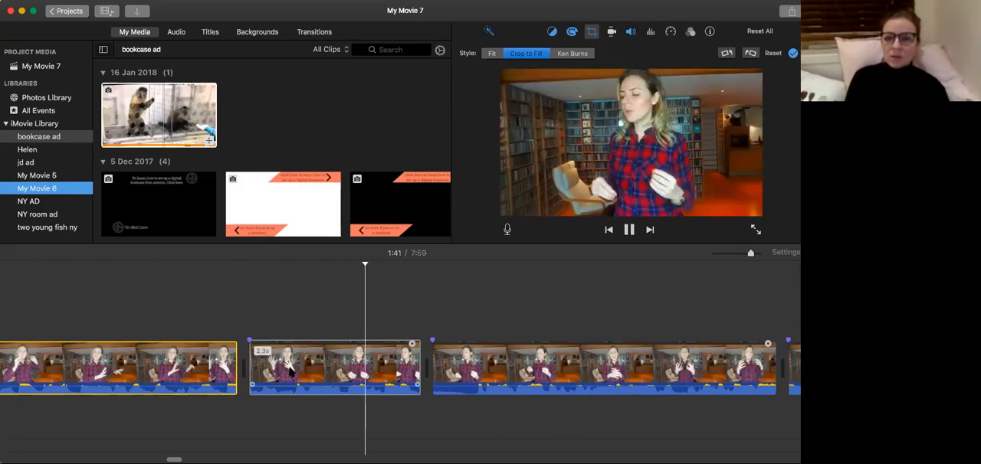
{"action": "key", "text": "space"}
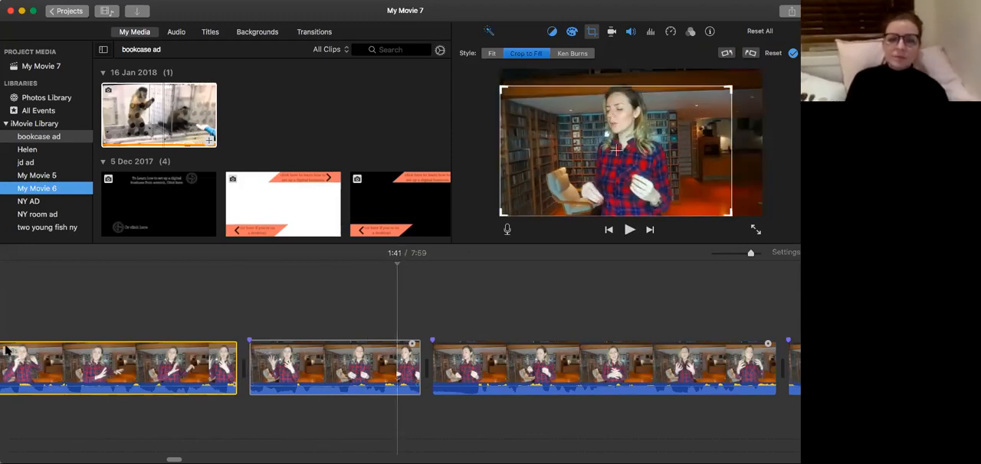
{"action": "key", "text": "space"}
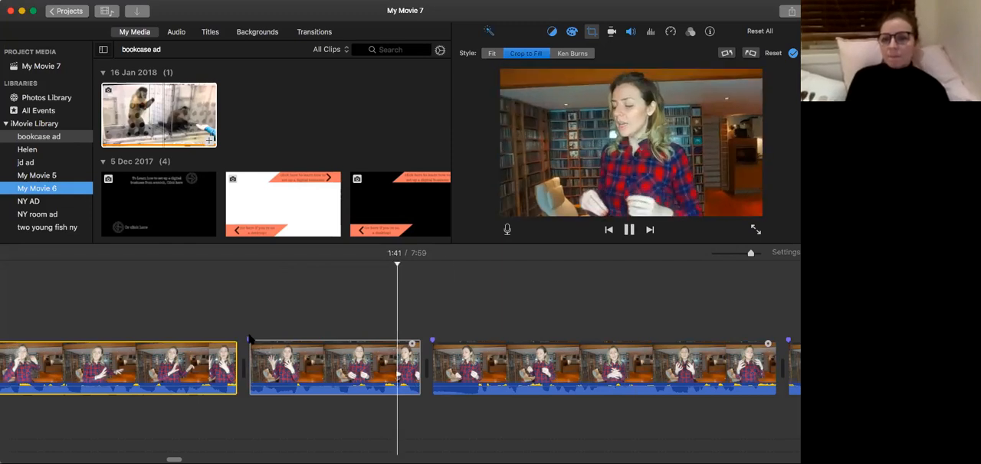
{"action": "scroll", "coordinate": [249, 339], "scroll_direction": "right", "scroll_amount": 5}
{"action": "key", "text": "space"}
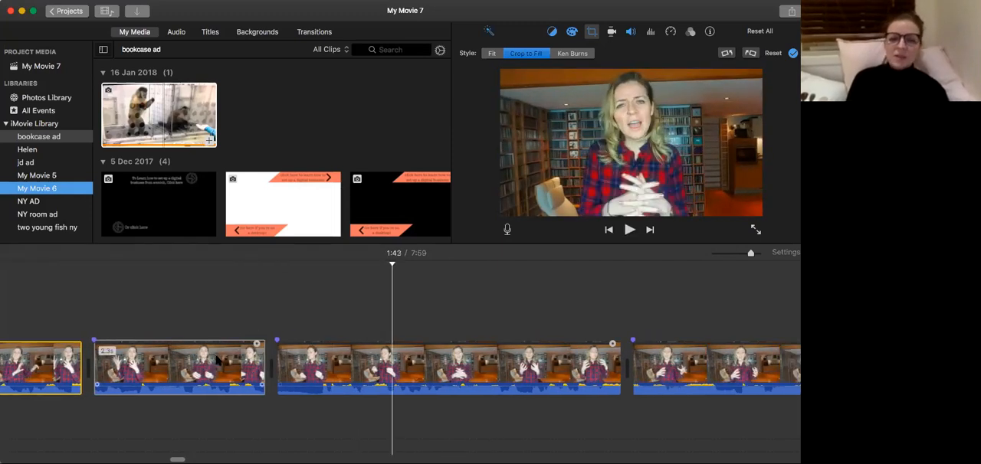
Split the clip after the 2.3-second clip shortly past its start and delete the short opening piece.
{"action": "key", "text": "space"}
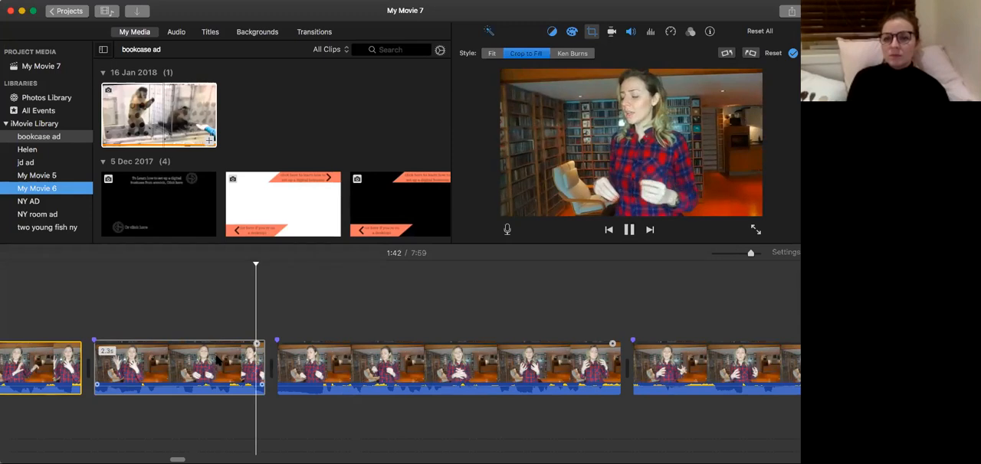
{"action": "key", "text": "space"}
{"action": "key", "text": "space"}
{"action": "key", "text": "super+b"}
{"action": "left_click", "coordinate": [295, 373]}
{"action": "key", "text": "Delete"}
Play from the 2.3-second clip through the trimmed 4.2-second clip and into the 12.1-second clip up to 1:55.
{"action": "left_click", "coordinate": [205, 391]}
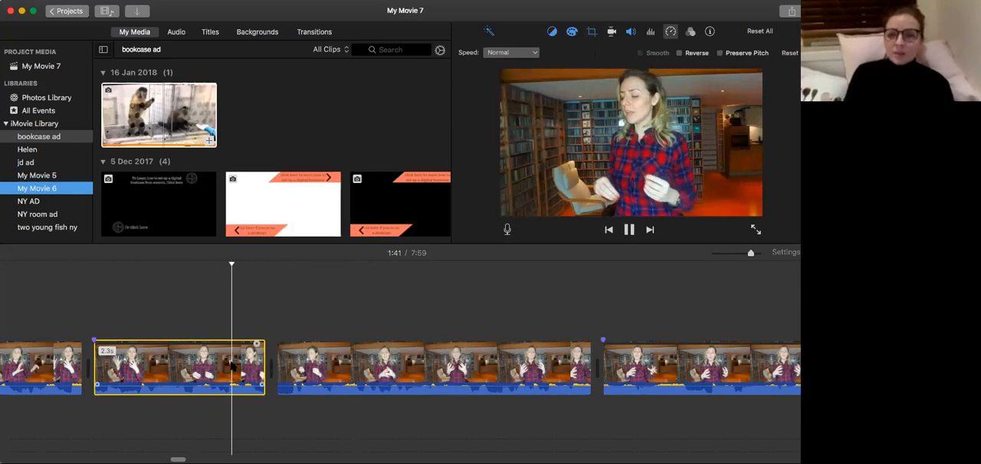
{"action": "scroll", "coordinate": [232, 364], "scroll_direction": "right", "scroll_amount": 3}
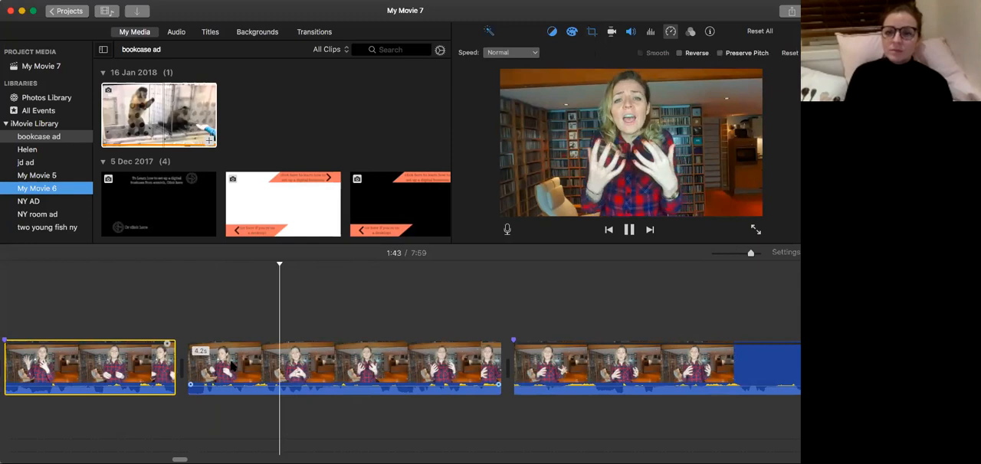
{"action": "scroll", "coordinate": [232, 366], "scroll_direction": "right", "scroll_amount": 1}
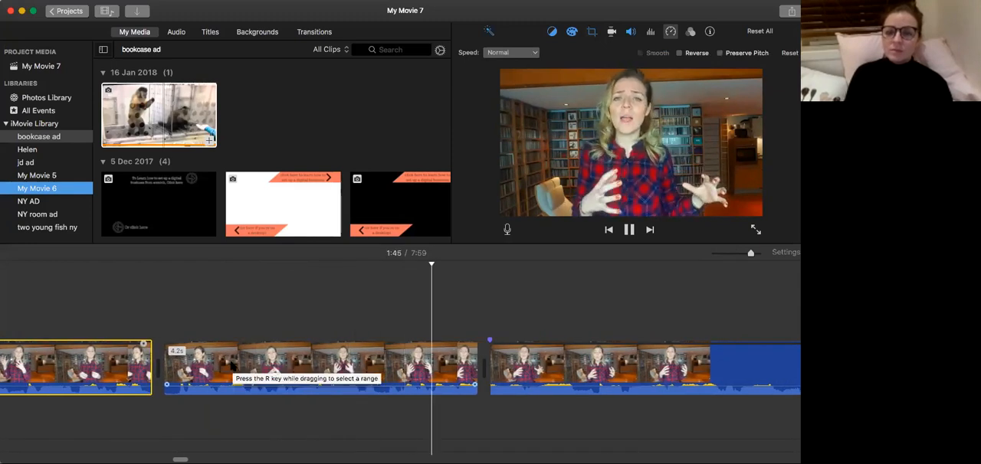
{"action": "scroll", "coordinate": [232, 367], "scroll_direction": "right", "scroll_amount": 5}
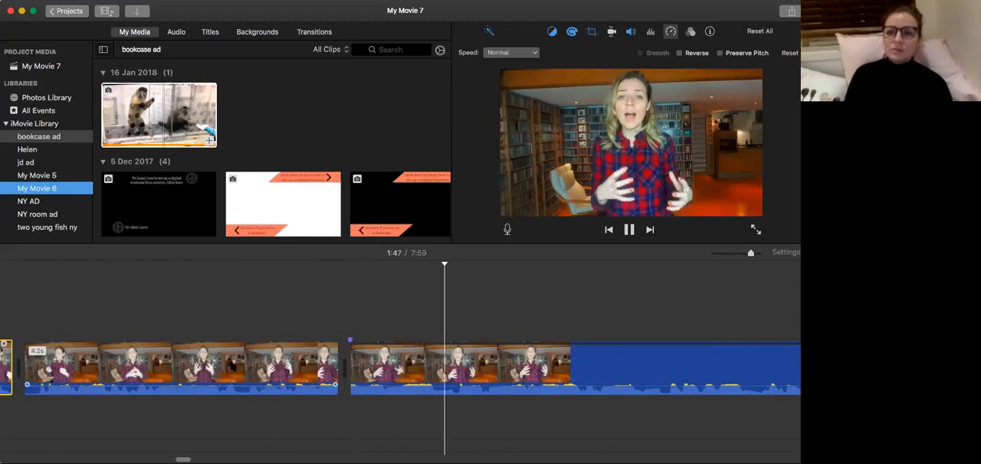
{"action": "scroll", "coordinate": [232, 365], "scroll_direction": "right", "scroll_amount": 4}
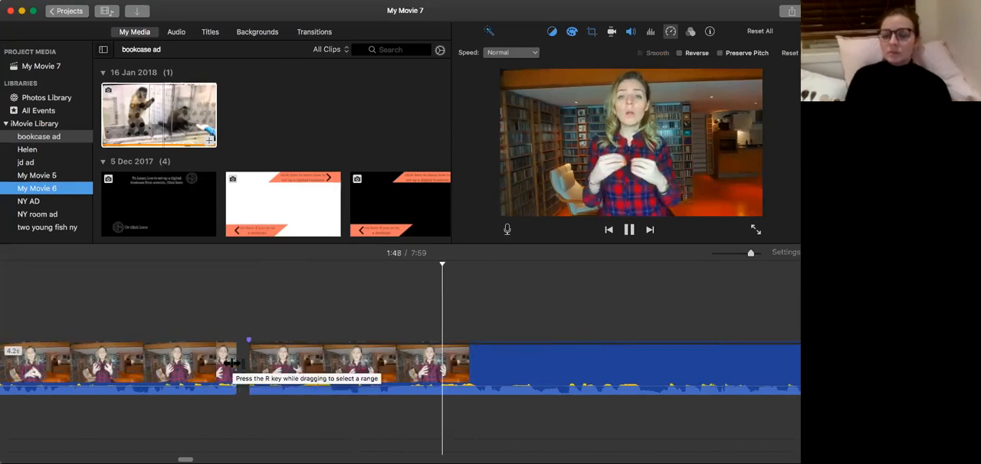
{"action": "scroll", "coordinate": [231, 363], "scroll_direction": "right", "scroll_amount": 6}
{"action": "scroll", "coordinate": [228, 363], "scroll_direction": "right", "scroll_amount": 10}
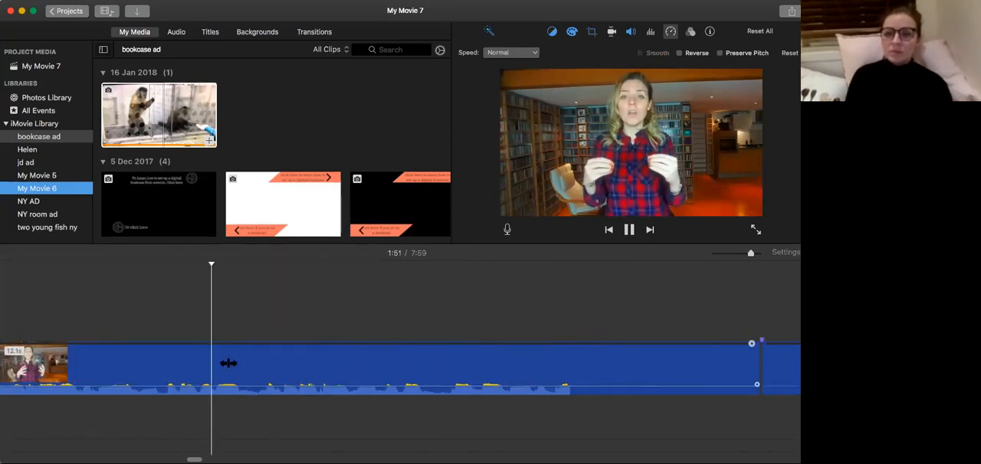
{"action": "key", "text": "space"}
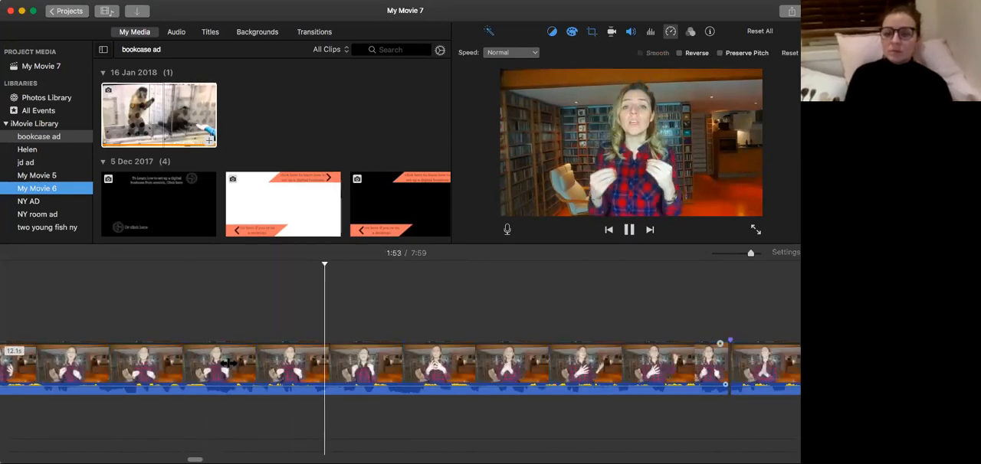
{"action": "key", "text": "space"}
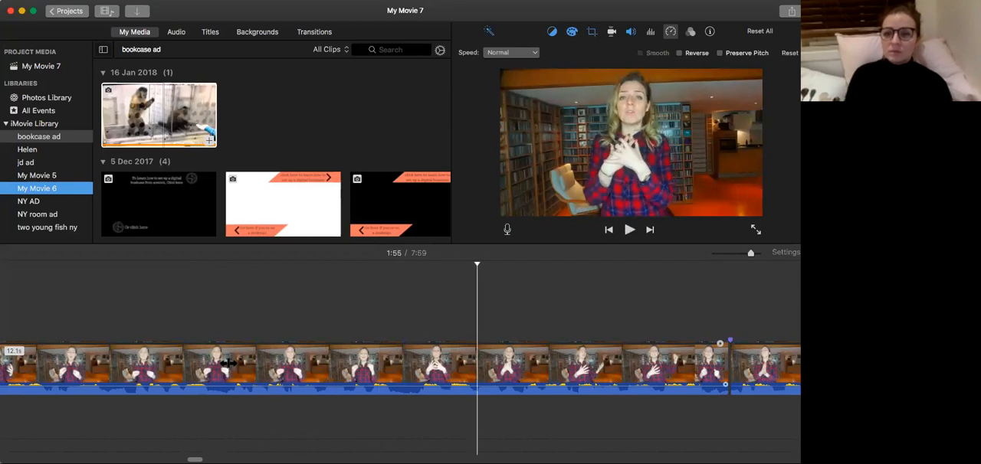
Replay parts of the 12.1-second clip to find the pause, split the clip at 1:51, and play briefly past the cut.
{"action": "left_click", "coordinate": [123, 358]}
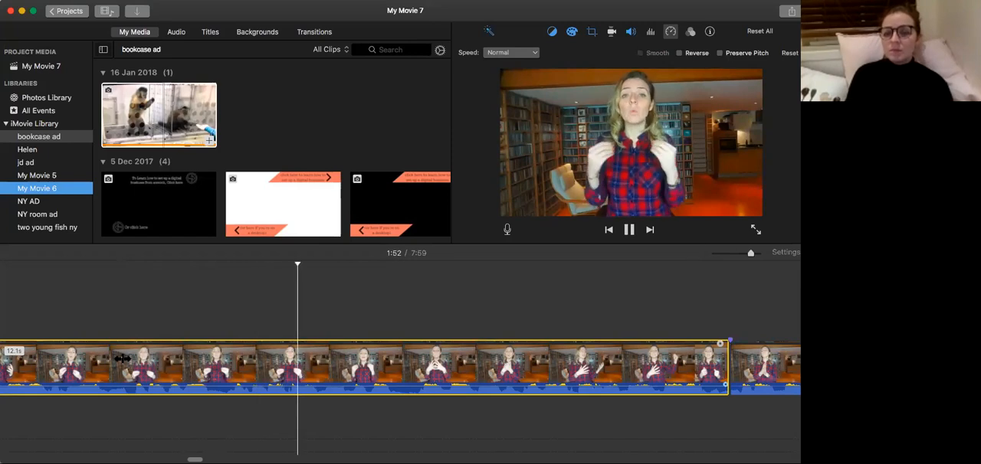
{"action": "key", "text": "space"}
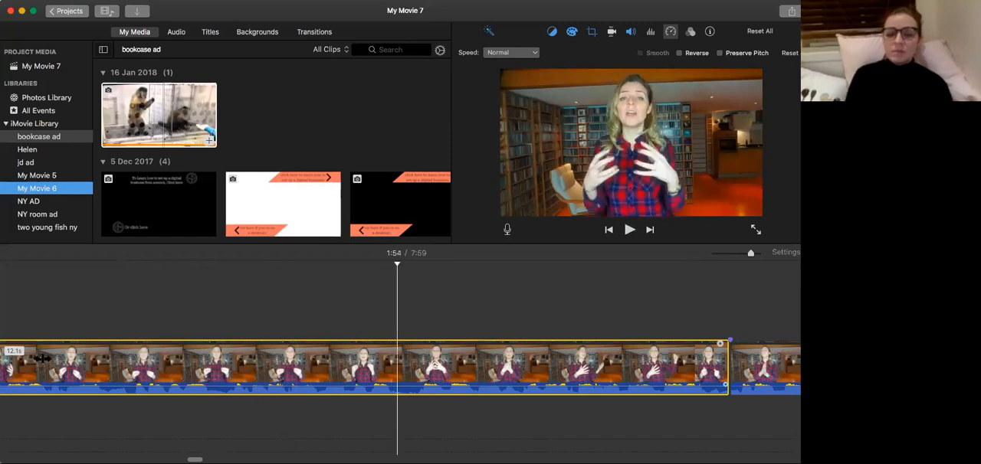
{"action": "left_click", "coordinate": [108, 358]}
{"action": "left_click", "coordinate": [76, 356]}
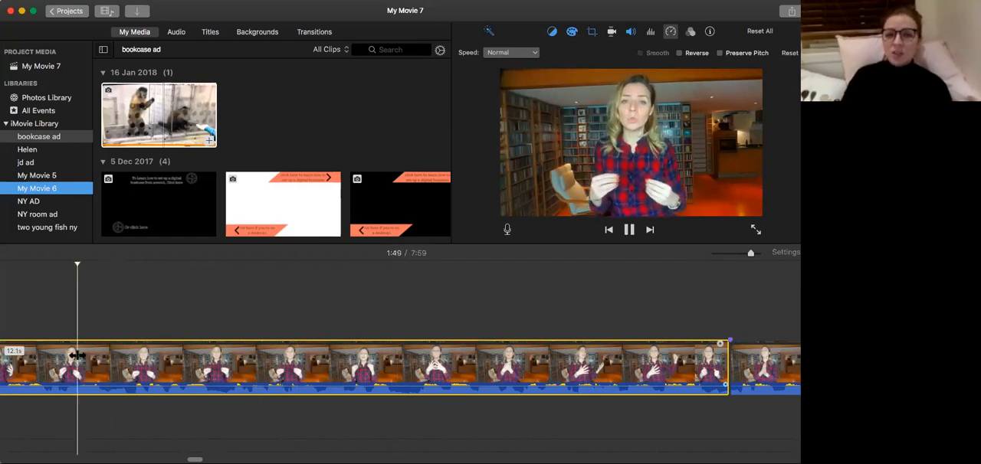
{"action": "key", "text": "space"}
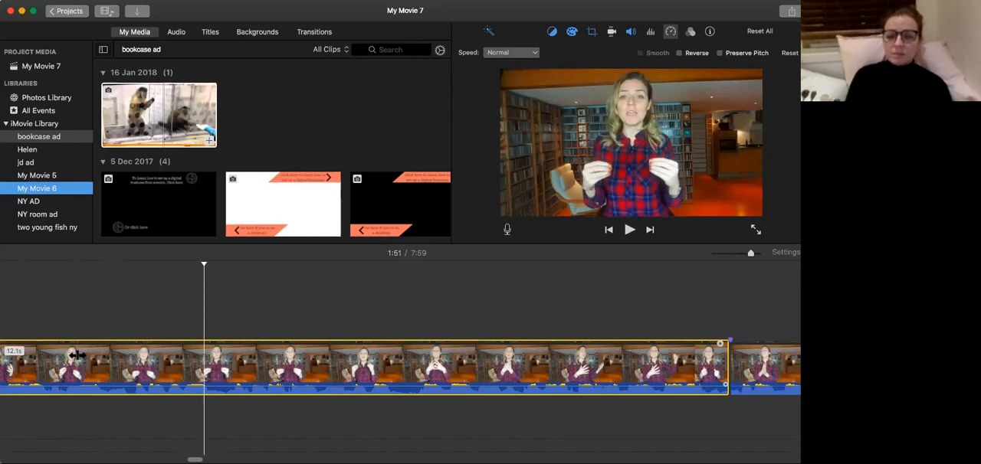
{"action": "key", "text": "super+b"}
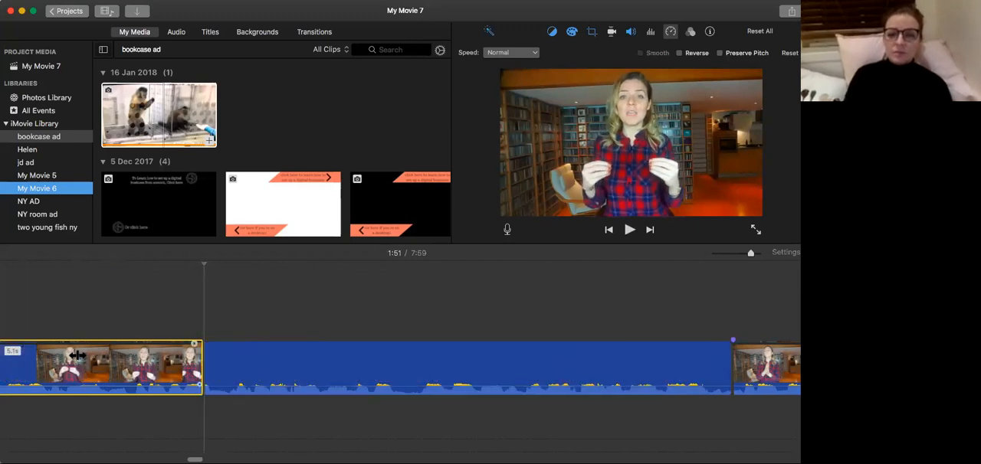
{"action": "key", "text": "space"}
{"action": "key", "text": "space"}
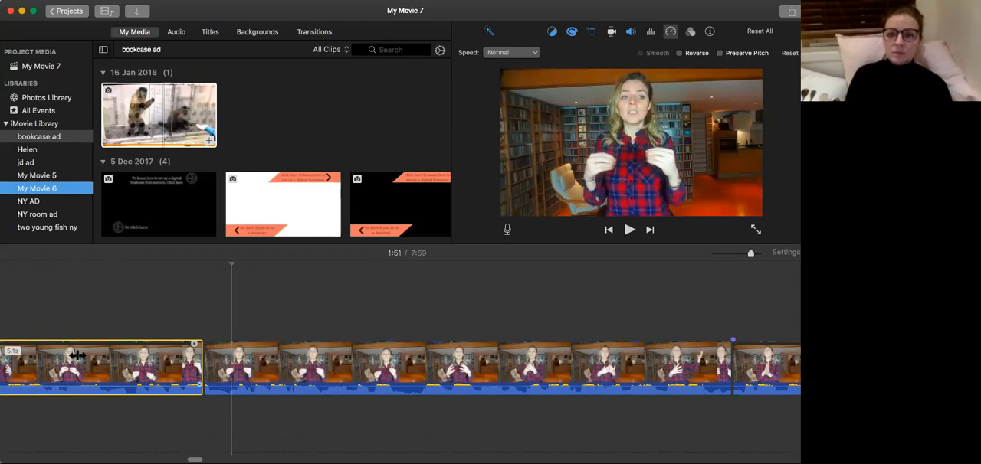
Split the clip just past the previous cut at 1:51 and delete the short opening piece.
{"action": "key", "text": "super+b"}
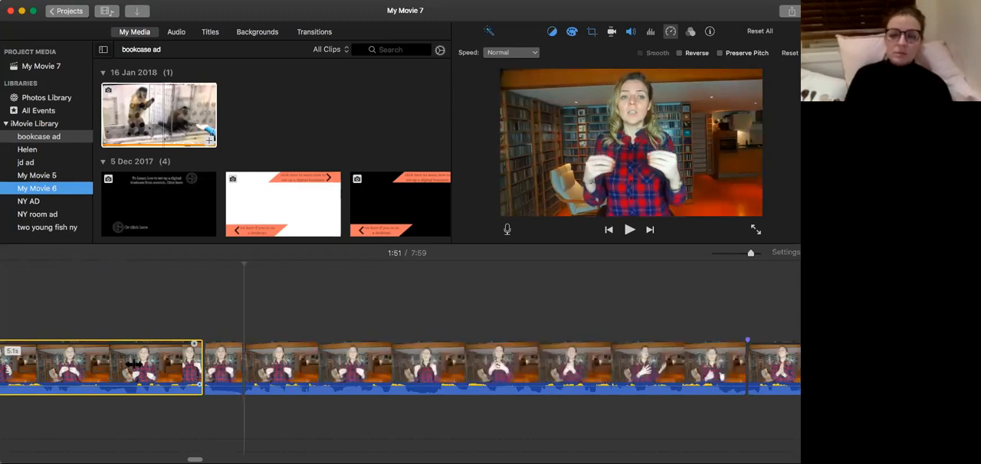
{"action": "left_click", "coordinate": [225, 367]}
{"action": "key", "text": "Delete"}
Tighten the Crop to Fill frame of the clip after the 5.1-second clip around the speaker's head and hands.
{"action": "left_click", "coordinate": [230, 367]}
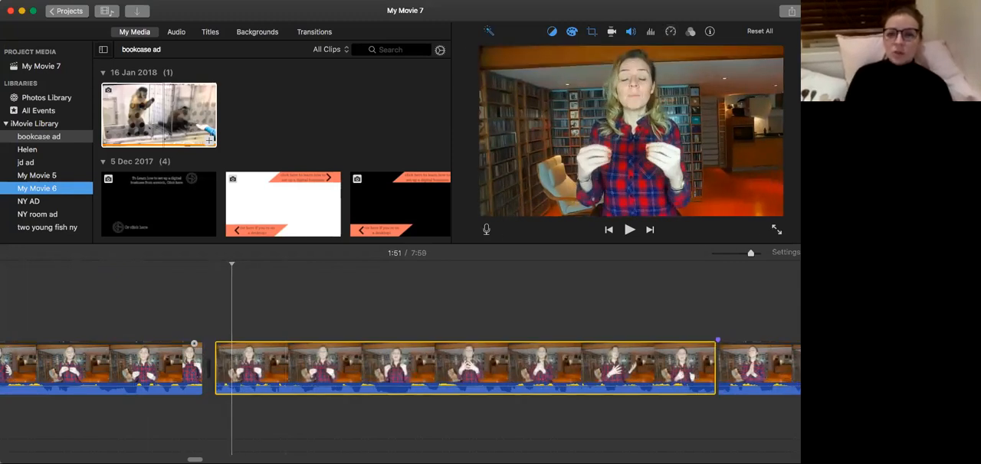
{"action": "left_click", "coordinate": [590, 33]}
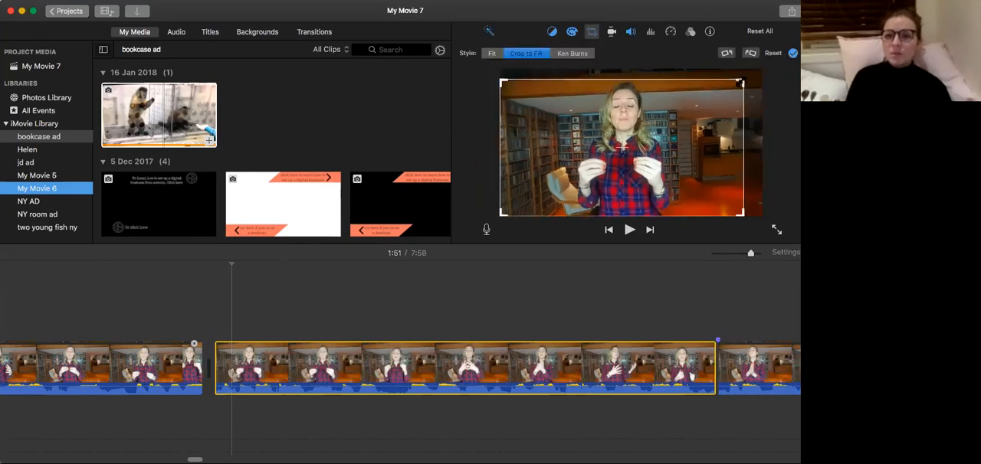
{"action": "left_click_drag", "start_coordinate": [740, 82], "coordinate": [696, 107]}
{"action": "left_click_drag", "start_coordinate": [661, 147], "coordinate": [687, 121]}
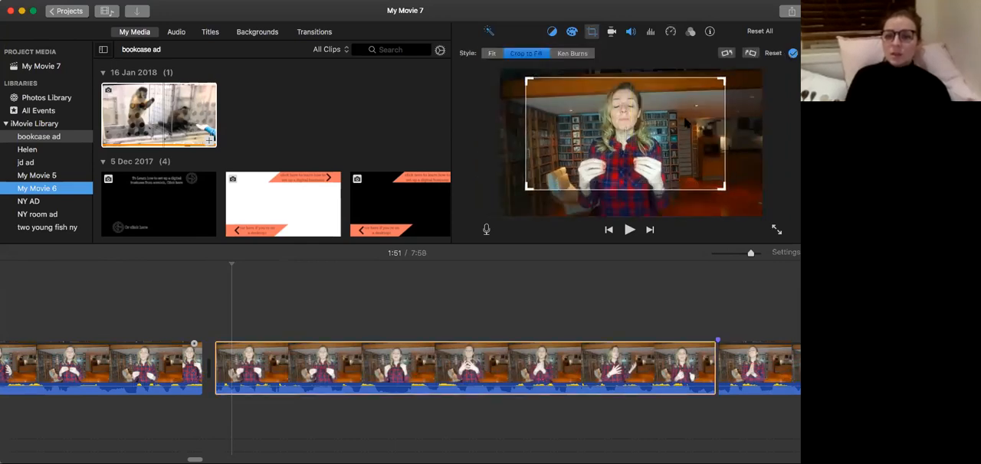
Play from the 5.1-second clip across the join, split the tightly cropped clip at 1:52, and play on to 1:53.
{"action": "left_click", "coordinate": [46, 349]}
{"action": "key", "text": "space"}
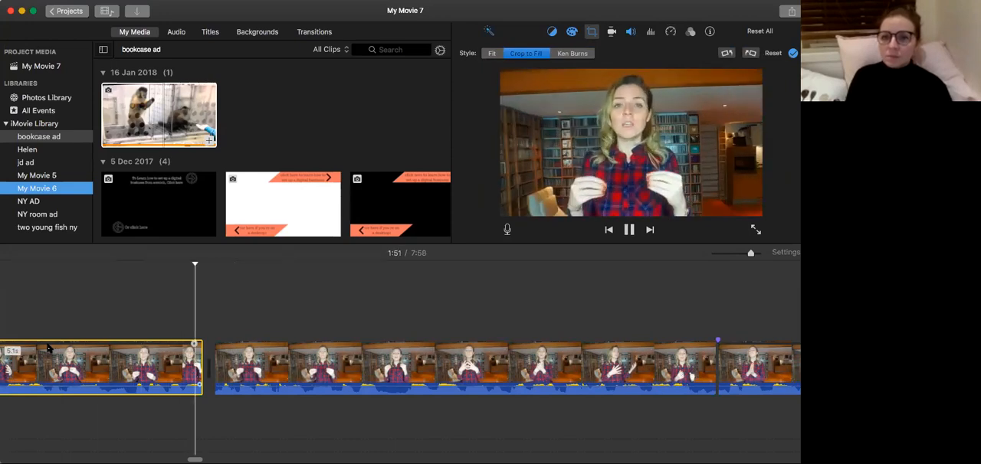
{"action": "key", "text": "space"}
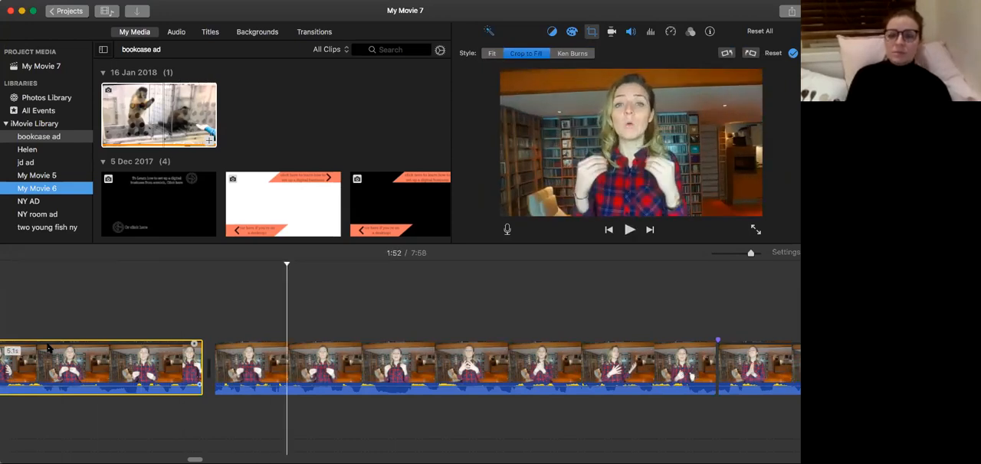
{"action": "key", "text": "super+b"}
{"action": "left_click", "coordinate": [288, 375]}
{"action": "key", "text": "space"}
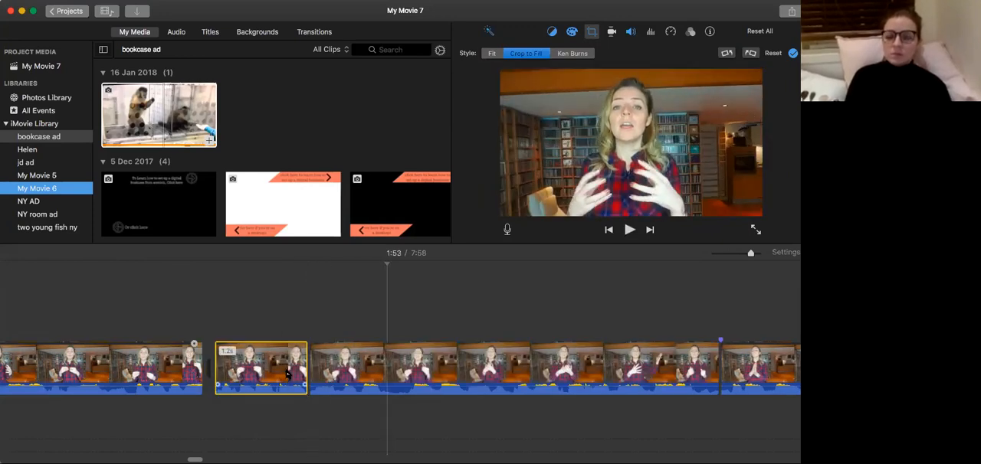
Replay the footage around 1:53 to locate the pause and split the clip where it begins.
{"action": "key", "text": "space"}
{"action": "key", "text": "space"}
{"action": "key", "text": "Left"}
{"action": "key", "text": "Left"}
{"action": "key", "text": "Left"}
{"action": "key", "text": "Left"}
{"action": "key", "text": "Left"}
{"action": "key", "text": "Left"}
{"action": "key", "text": "Left"}
{"action": "key", "text": "Left"}
{"action": "key", "text": "Left"}
{"action": "key", "text": "Left"}
{"action": "key", "text": "Left"}
{"action": "key", "text": "Left"}
{"action": "key", "text": "Left"}
{"action": "key", "text": "Left"}
{"action": "key", "text": "Left"}
{"action": "key", "text": "Left"}
{"action": "key", "text": "Left"}
{"action": "key", "text": "Left"}
{"action": "key", "text": "Left"}
{"action": "key", "text": "Left"}
{"action": "key", "text": "space"}
{"action": "key", "text": "space"}
{"action": "key", "text": "space"}
{"action": "key", "text": "space"}
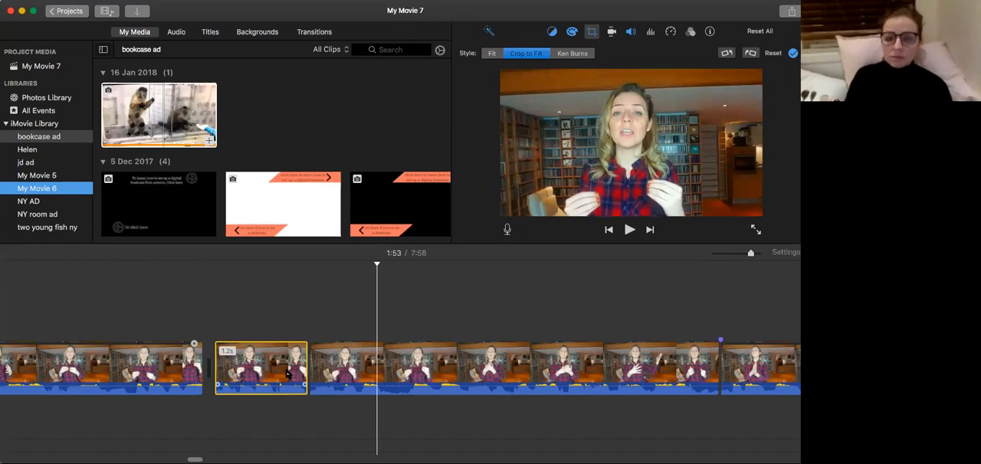
Split off the 0.4-second pause at 1:53 and delete it, undoing the extra deletion of the long clip after it.
{"action": "key", "text": "space"}
{"action": "key", "text": "space"}
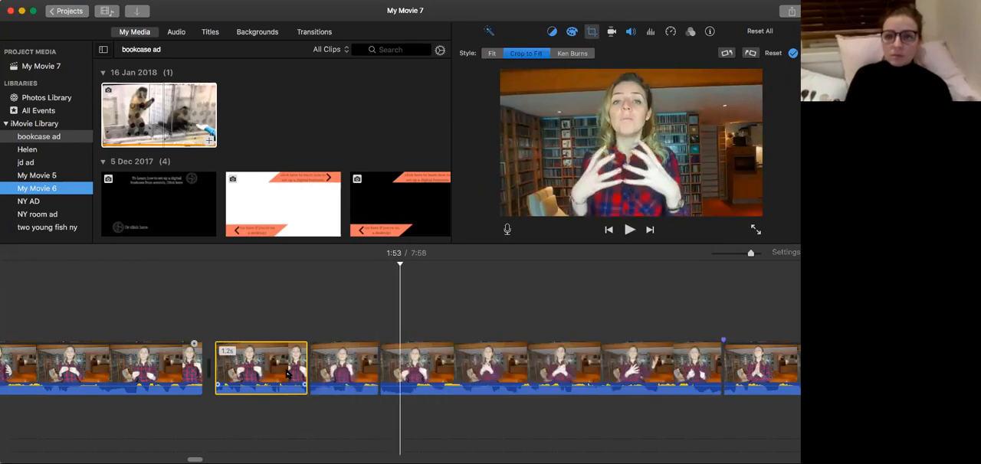
{"action": "key", "text": "space"}
{"action": "key", "text": "space"}
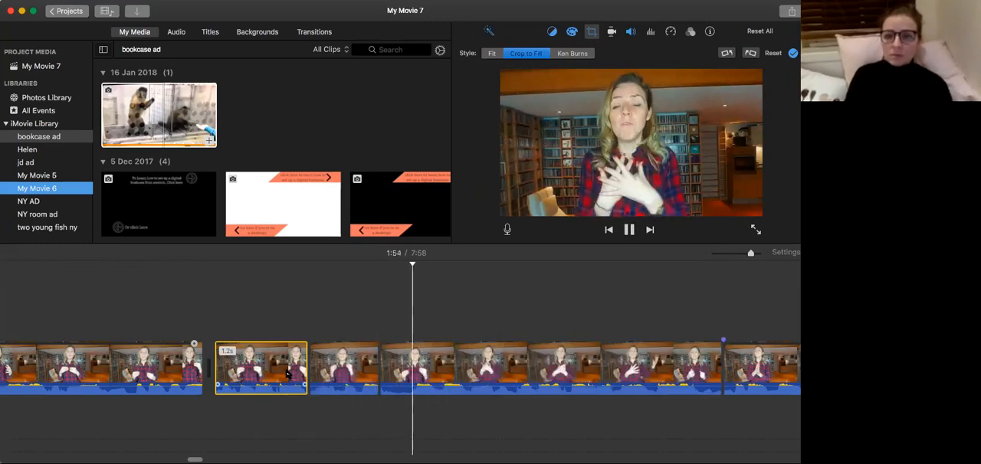
{"action": "left_click", "coordinate": [288, 373]}
{"action": "key", "text": "space"}
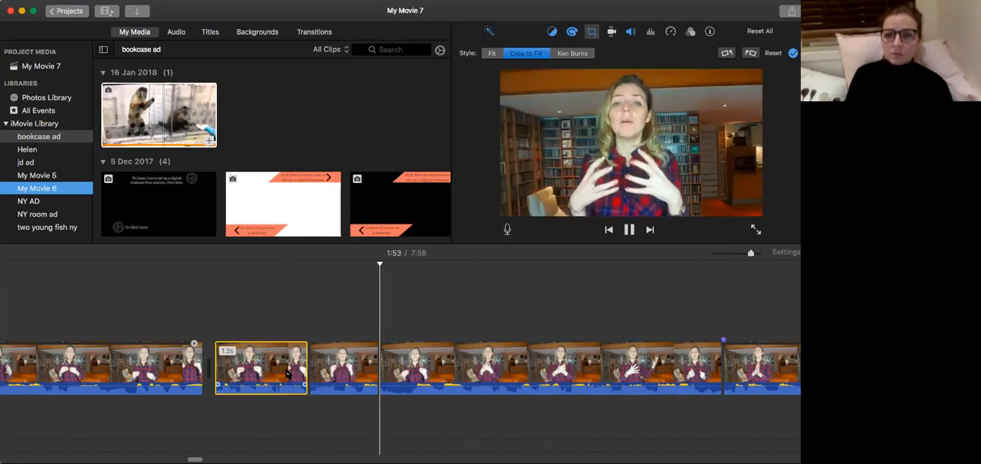
{"action": "key", "text": "super+b"}
{"action": "left_click", "coordinate": [411, 385]}
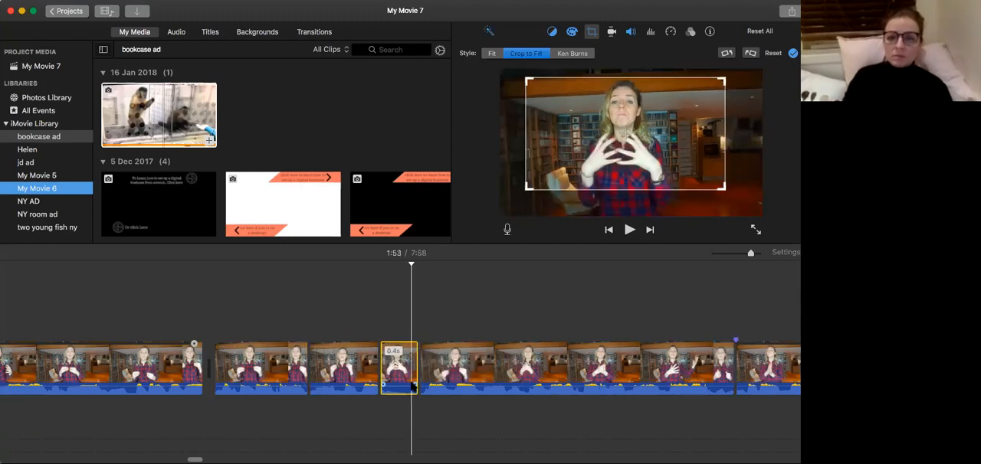
{"action": "key", "text": "Delete"}
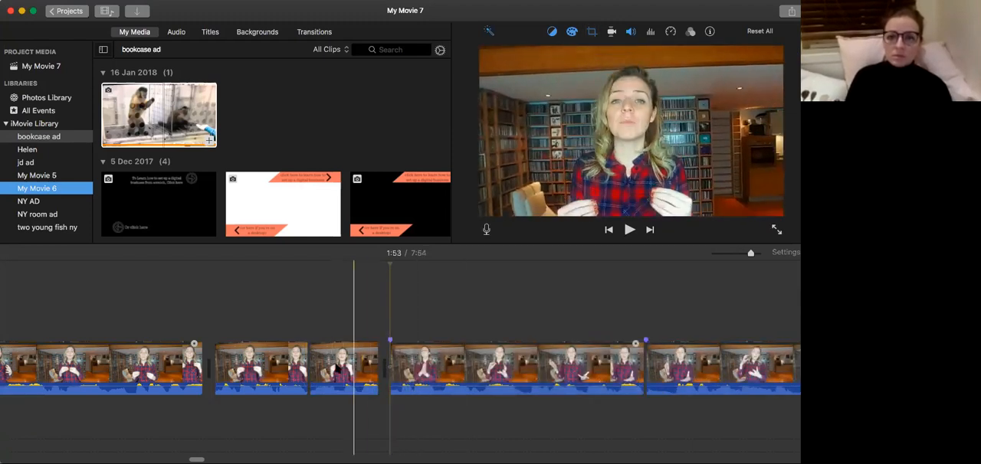
{"action": "key", "text": "super+z"}
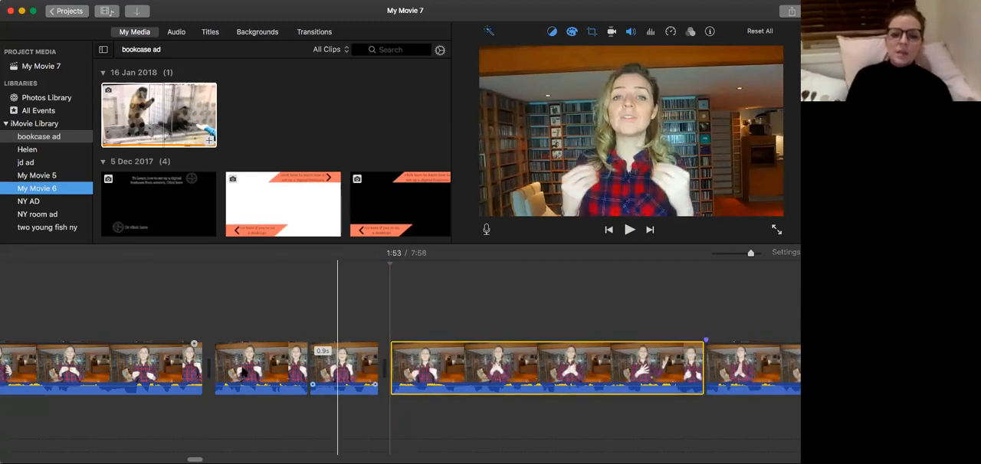
Play across the new cuts, and widen the Crop to Fill frame of the clip after the 0.9-second clip to almost the full picture.
{"action": "left_click", "coordinate": [243, 370]}
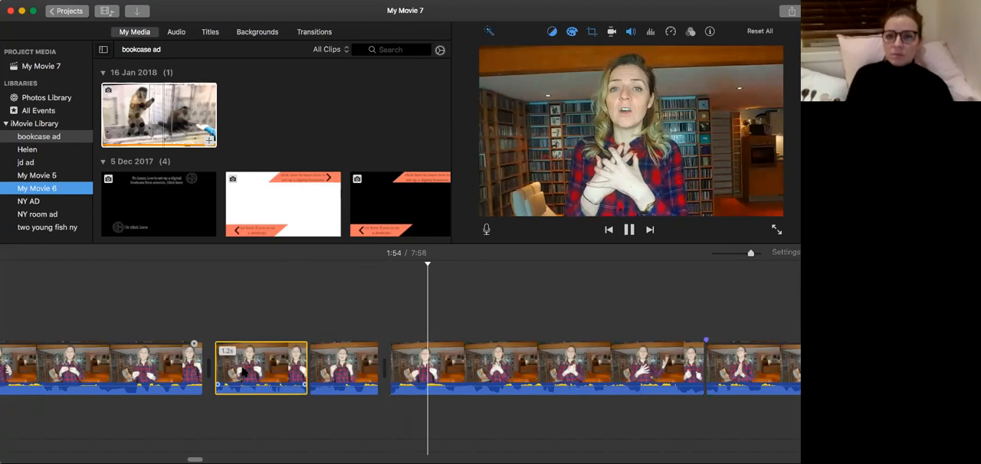
{"action": "left_click", "coordinate": [87, 376]}
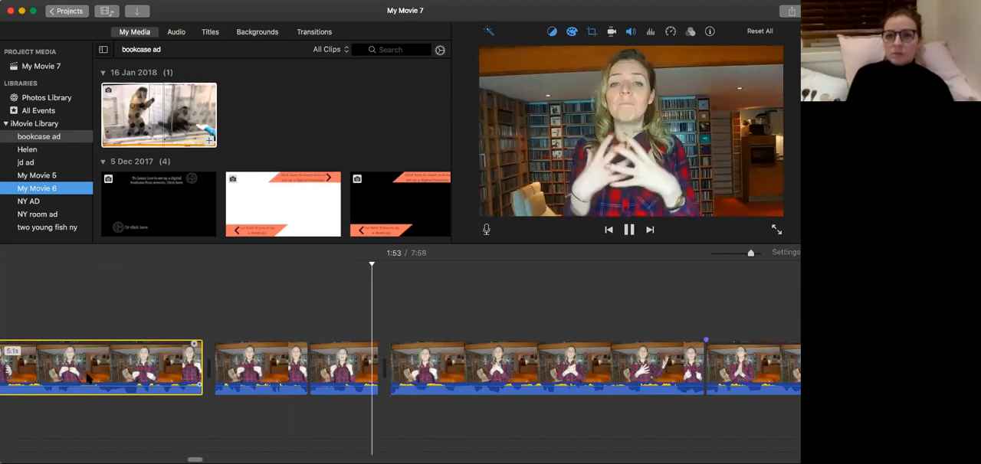
{"action": "left_click", "coordinate": [432, 369]}
{"action": "left_click", "coordinate": [591, 31]}
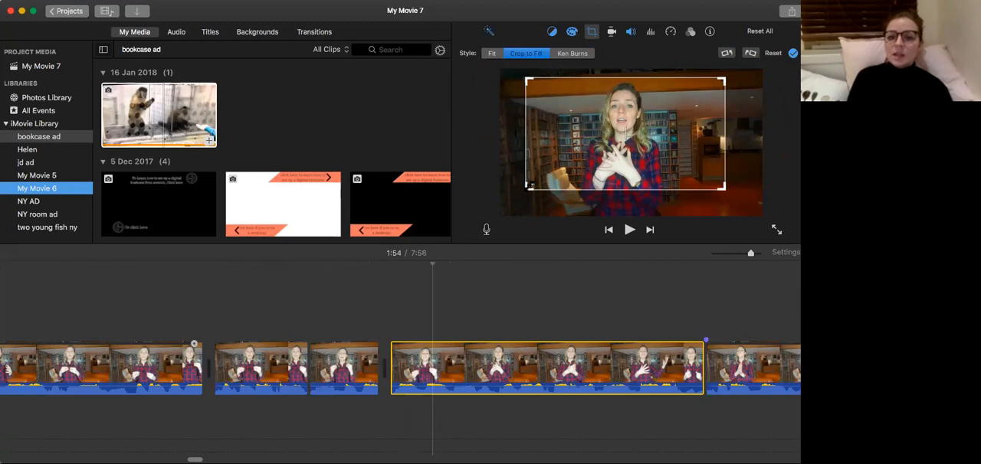
{"action": "left_click_drag", "start_coordinate": [527, 188], "coordinate": [501, 211]}
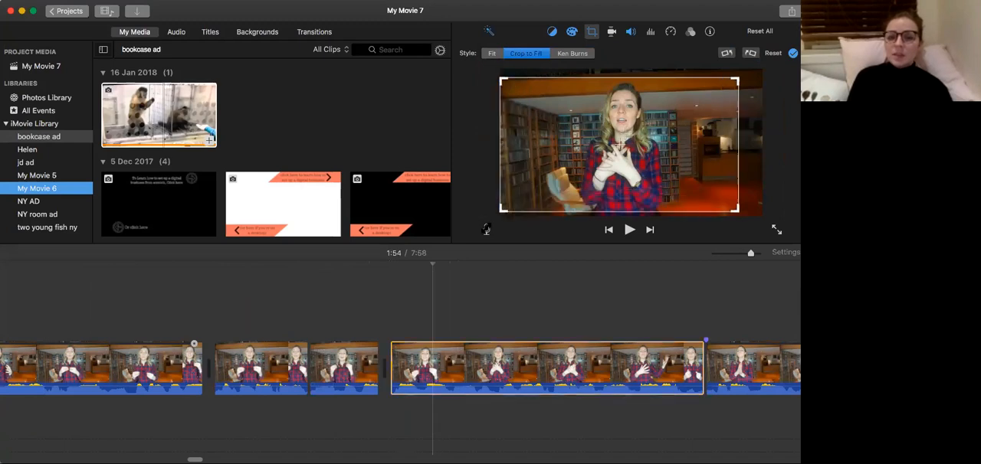
Go back to 1:42 and play up to the 5.1-second clip to review the cuts and framing changes.
{"action": "left_click", "coordinate": [93, 347]}
{"action": "scroll", "coordinate": [52, 309], "scroll_direction": "left", "scroll_amount": 8}
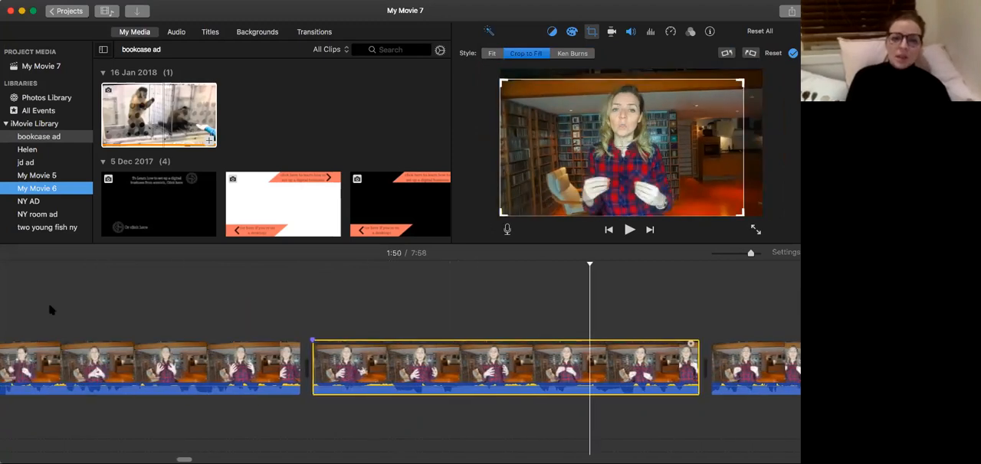
{"action": "left_click", "coordinate": [91, 320]}
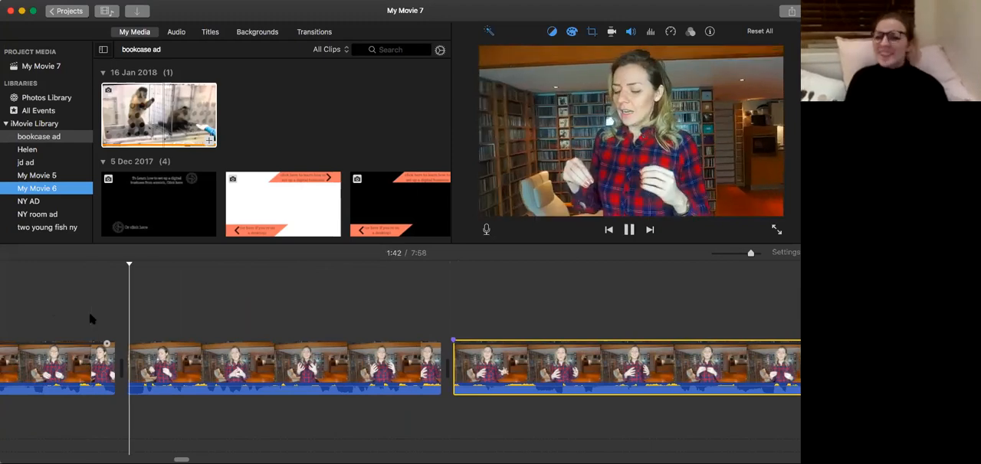
{"action": "scroll", "coordinate": [92, 320], "scroll_direction": "right", "scroll_amount": 3}
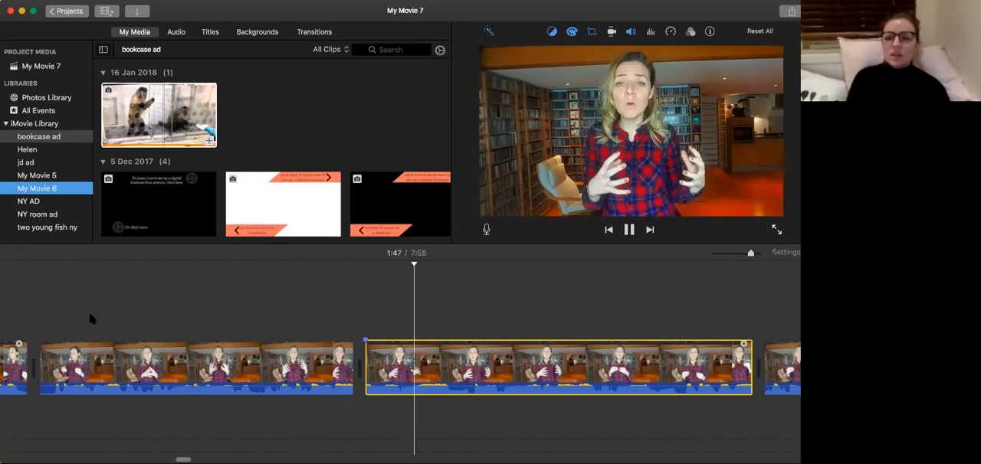
{"action": "scroll", "coordinate": [90, 319], "scroll_direction": "right", "scroll_amount": 8}
{"action": "key", "text": "space"}
Play the section from 1:02 through the monkey cutaways to the end of the 29.8-second clip at 1:16.
{"action": "scroll", "coordinate": [119, 320], "scroll_direction": "left", "scroll_amount": 20}
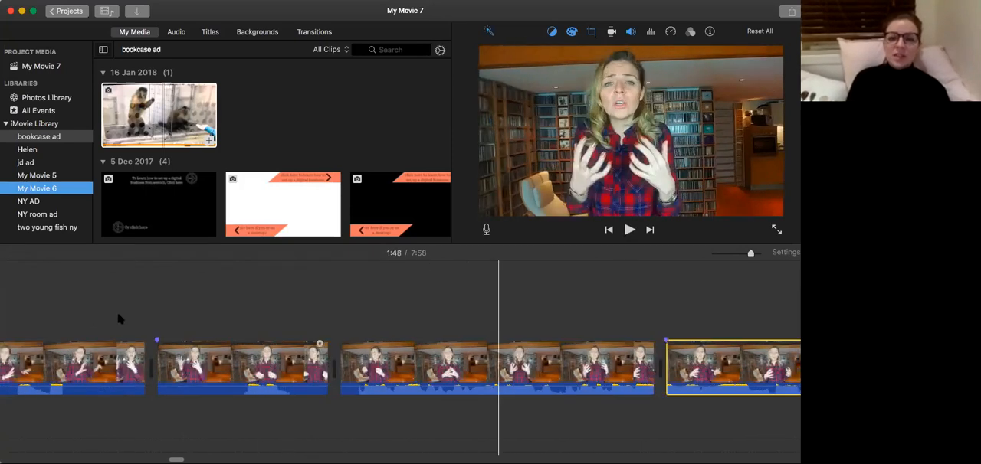
{"action": "scroll", "coordinate": [119, 319], "scroll_direction": "left", "scroll_amount": 5}
{"action": "scroll", "coordinate": [118, 320], "scroll_direction": "left", "scroll_amount": 15}
{"action": "left_click", "coordinate": [61, 324]}
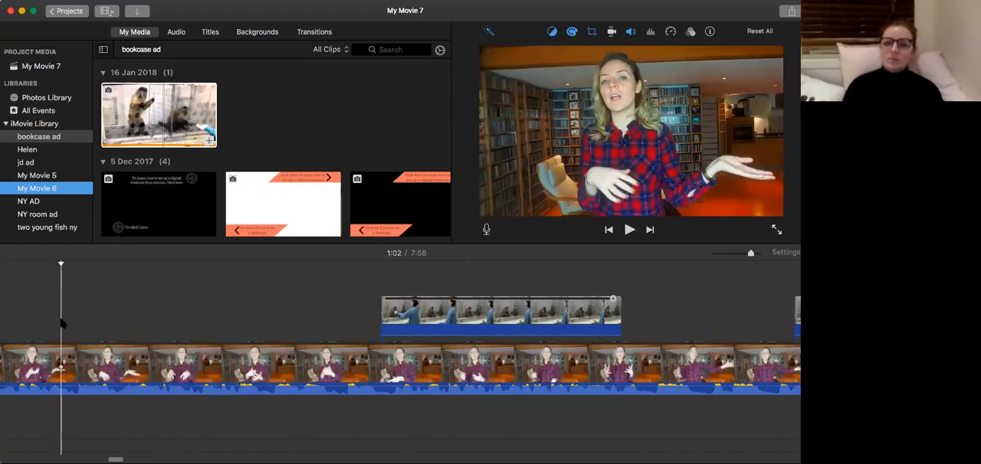
{"action": "key", "text": "space"}
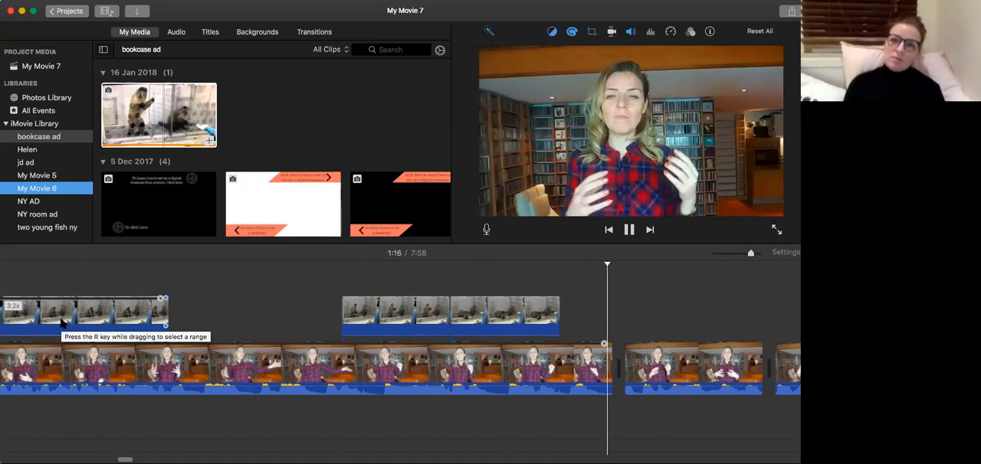
{"action": "key", "text": "space"}
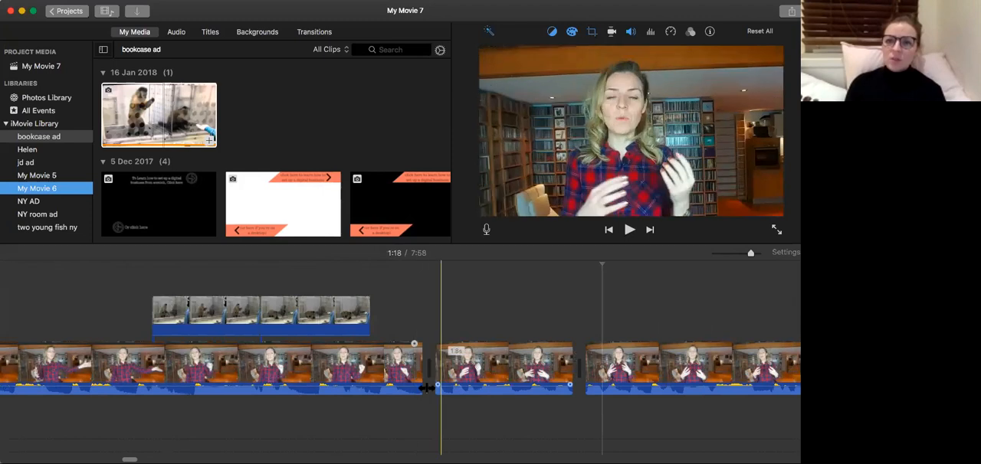
Replay the end of the 29.8-second clip into the 1.8-second clip up to 1:18 to check the join.
{"action": "left_click", "coordinate": [378, 391]}
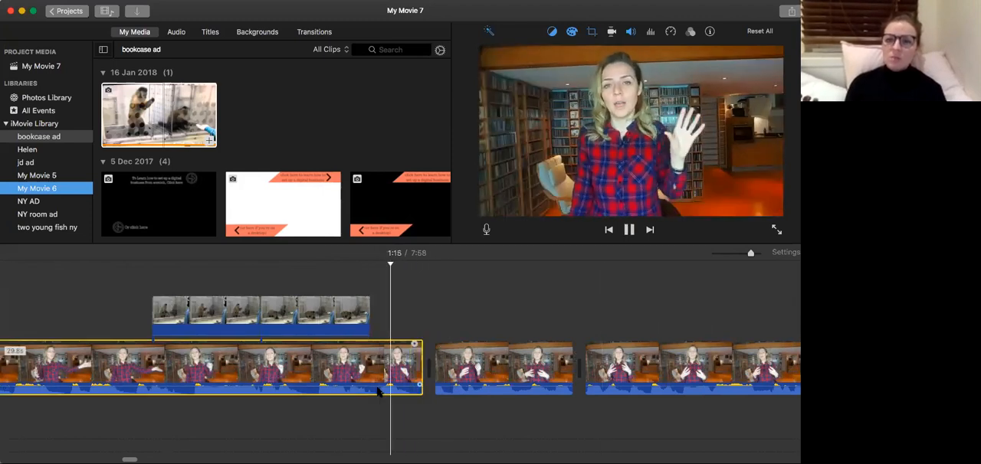
{"action": "key", "text": "space"}
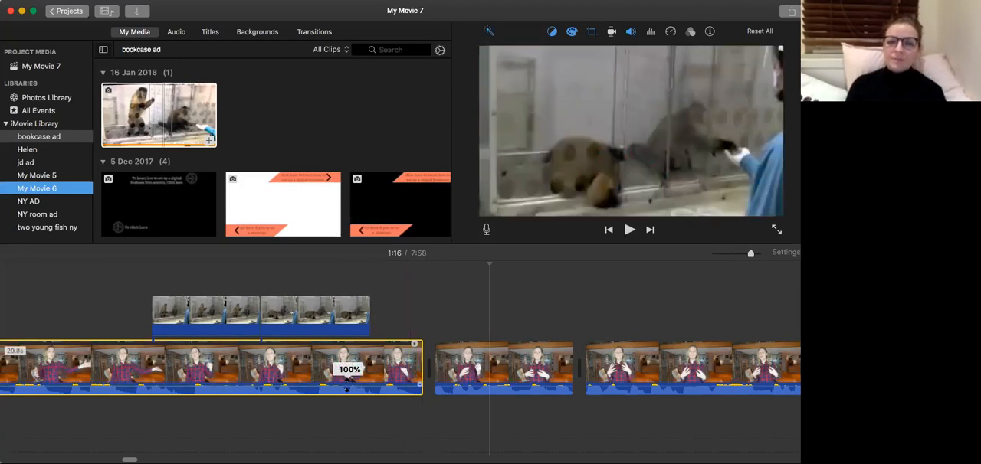
{"action": "key", "text": "space"}
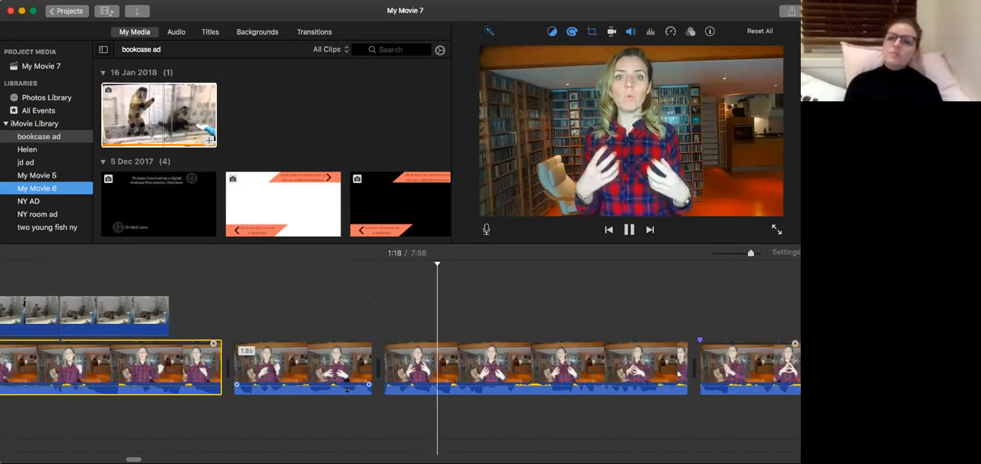
{"action": "key", "text": "space"}
Change the crop style of the 1.8-second clip at 1:17 to Fit.
{"action": "left_click", "coordinate": [306, 366]}
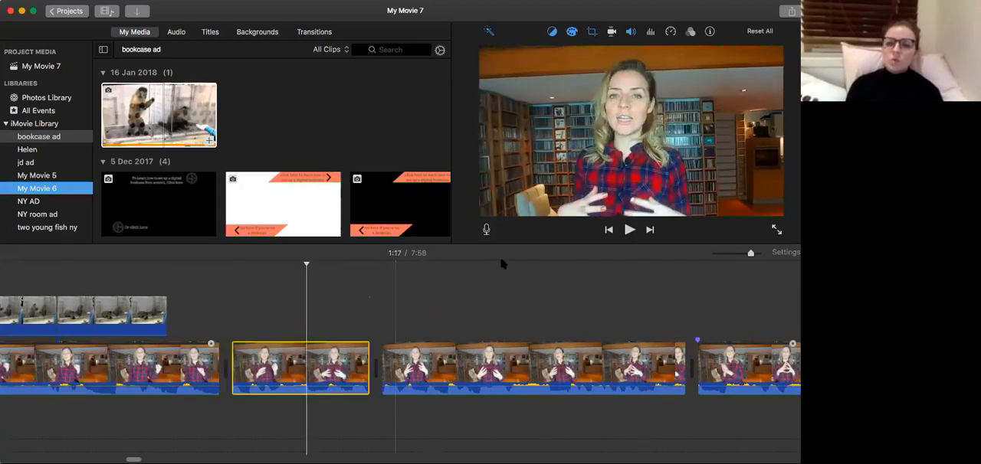
{"action": "left_click", "coordinate": [591, 32]}
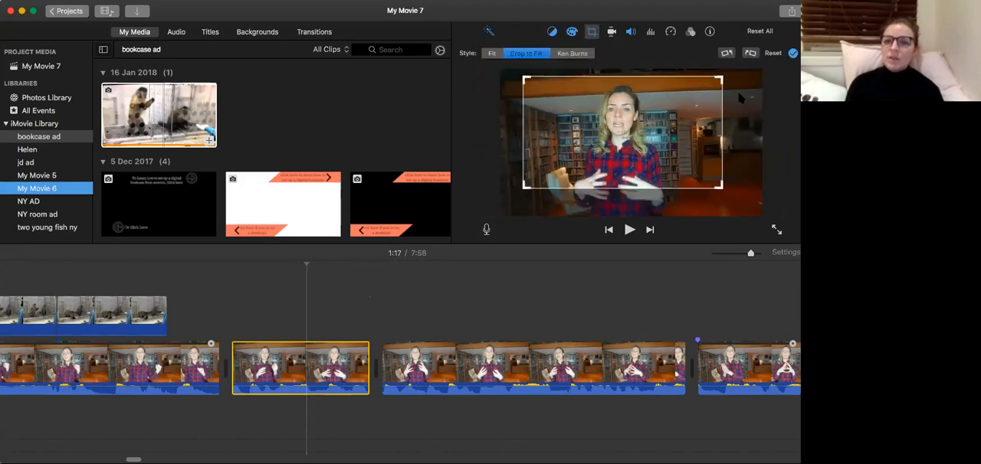
{"action": "left_click_drag", "start_coordinate": [732, 79], "coordinate": [734, 71]}
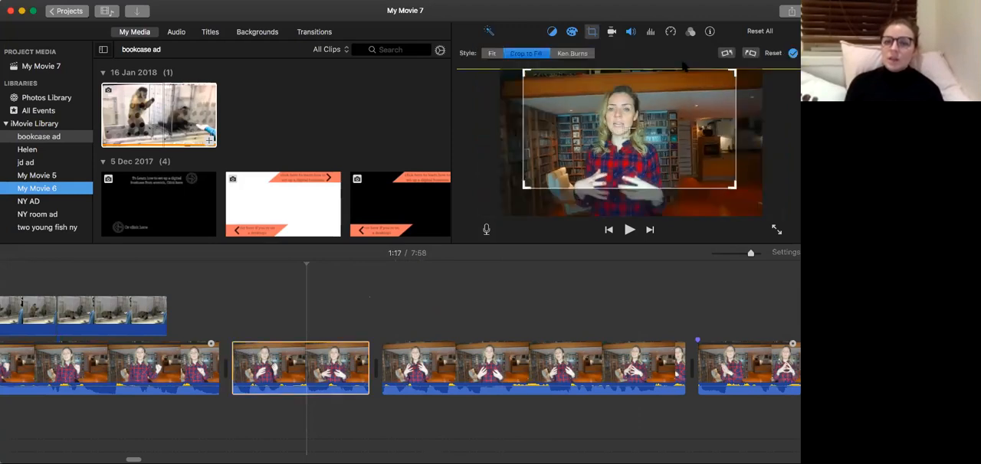
{"action": "left_click", "coordinate": [491, 53]}
Play from 1:14 across the reframed 1.8-second clip to 1:20, and return to 1:14 in the 29.8-second clip.
{"action": "left_click", "coordinate": [97, 360]}
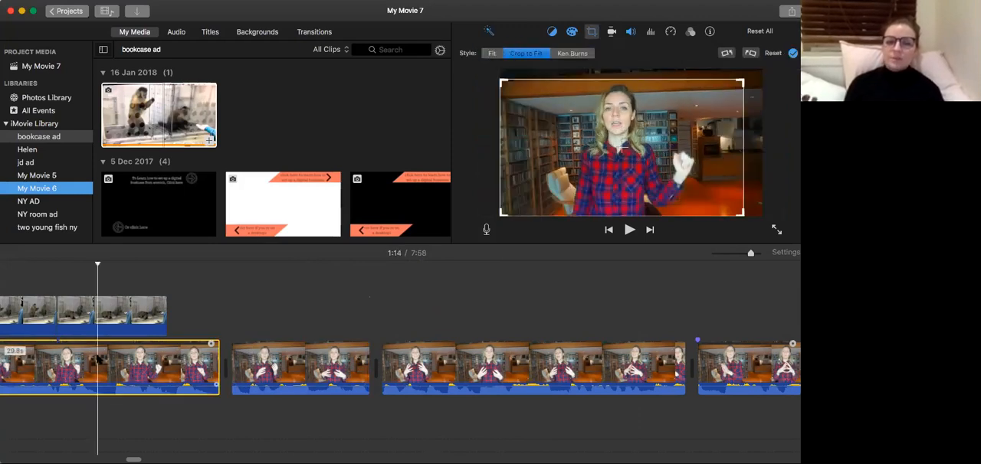
{"action": "key", "text": "space"}
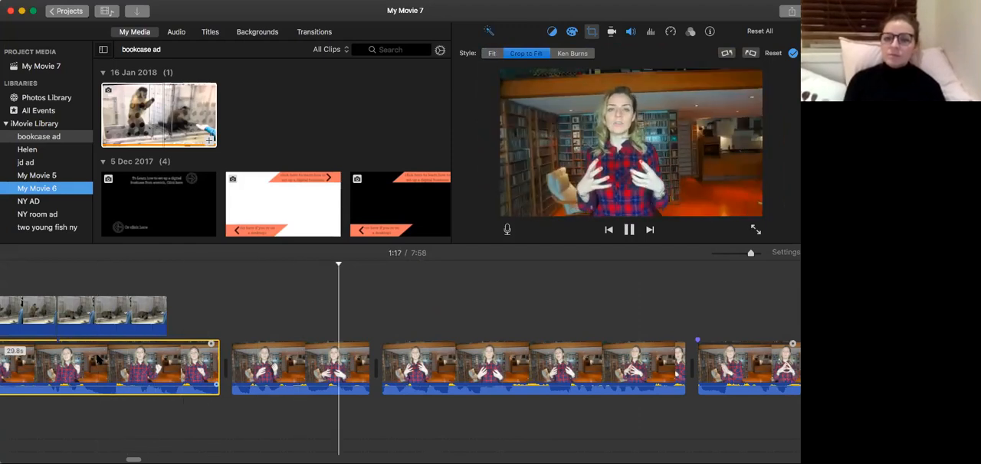
{"action": "scroll", "coordinate": [96, 360], "scroll_direction": "right", "scroll_amount": 3}
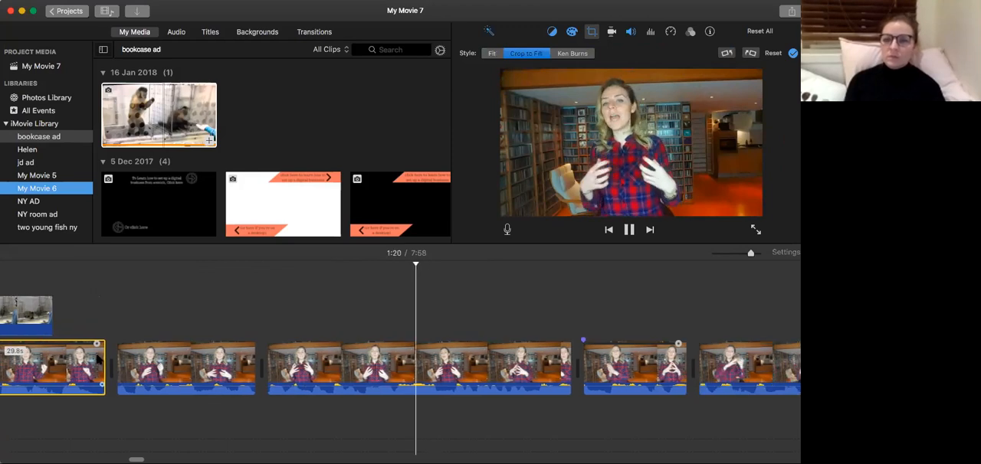
{"action": "scroll", "coordinate": [97, 360], "scroll_direction": "left", "scroll_amount": 5}
{"action": "left_click", "coordinate": [226, 368]}
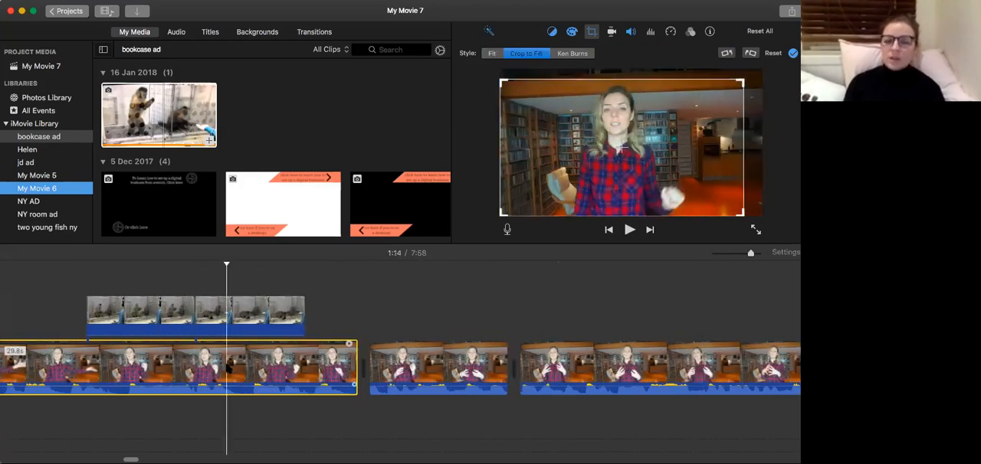
Check the playback from 1:14 to 1:17 and adjust the Crop to Fill framing of the 1.8-second clip.
{"action": "key", "text": "space"}
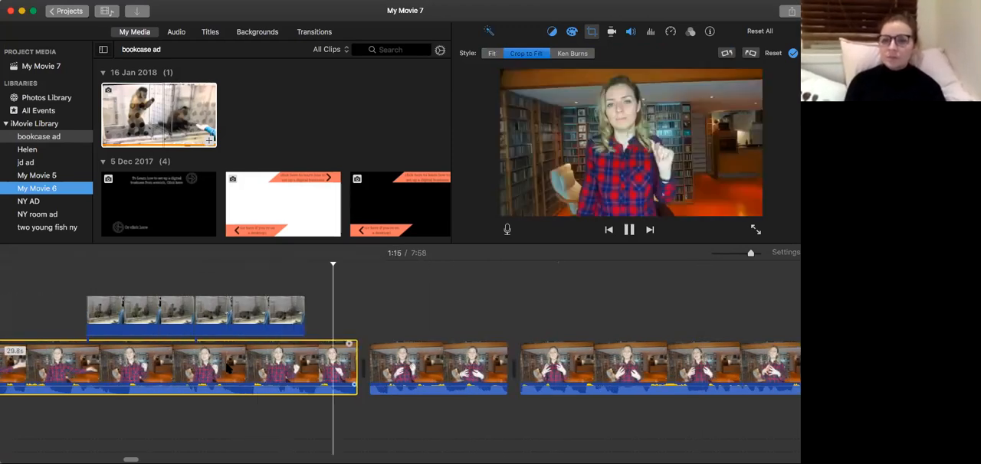
{"action": "key", "text": "space"}
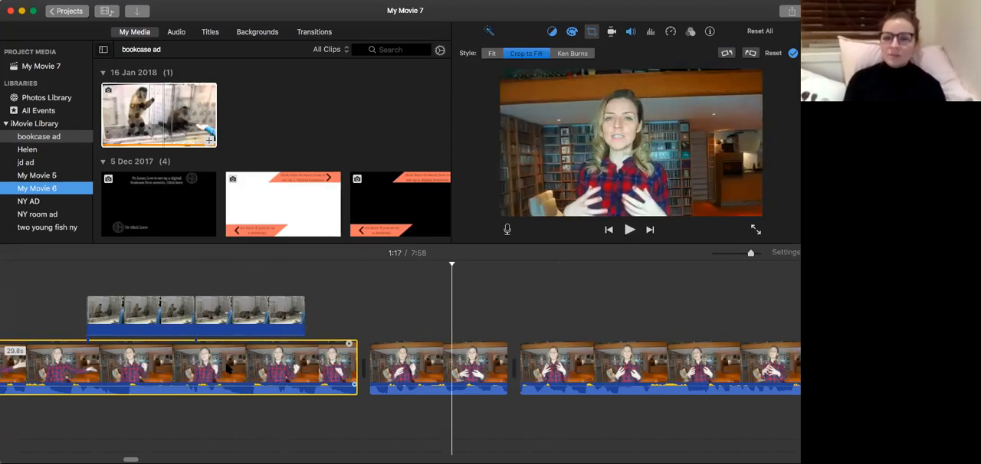
{"action": "left_click", "coordinate": [592, 32]}
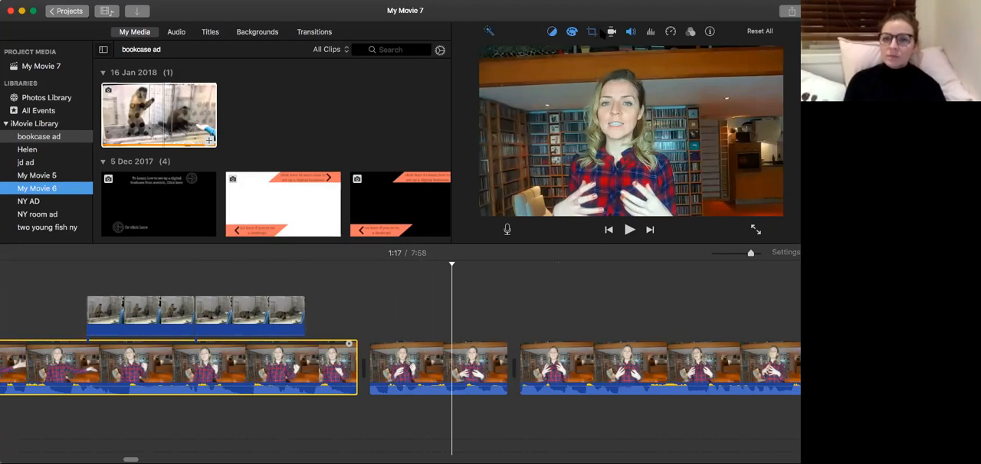
{"action": "left_click", "coordinate": [591, 33]}
{"action": "left_click_drag", "start_coordinate": [596, 139], "coordinate": [569, 155]}
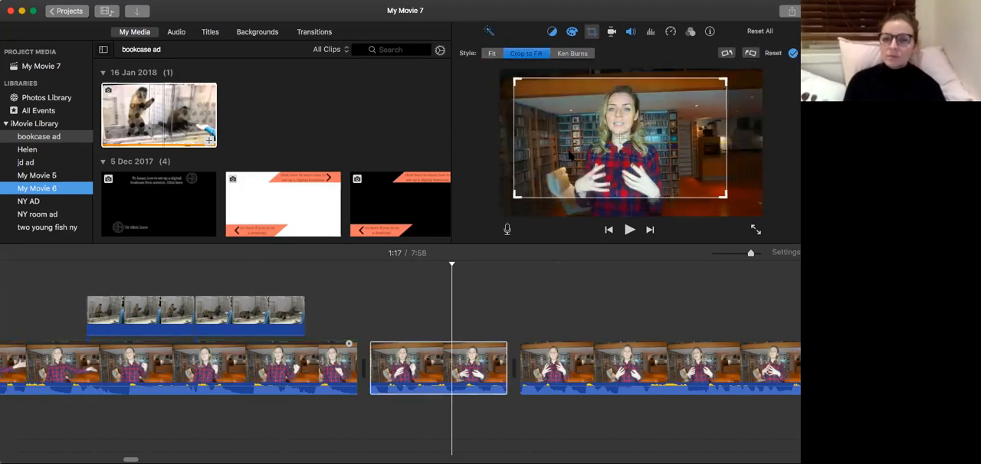
Replay from 1:14 in the 29.8-second clip across the reframed 1.8-second clip and on past 1:24.
{"action": "left_click", "coordinate": [224, 361]}
{"action": "key", "text": "space"}
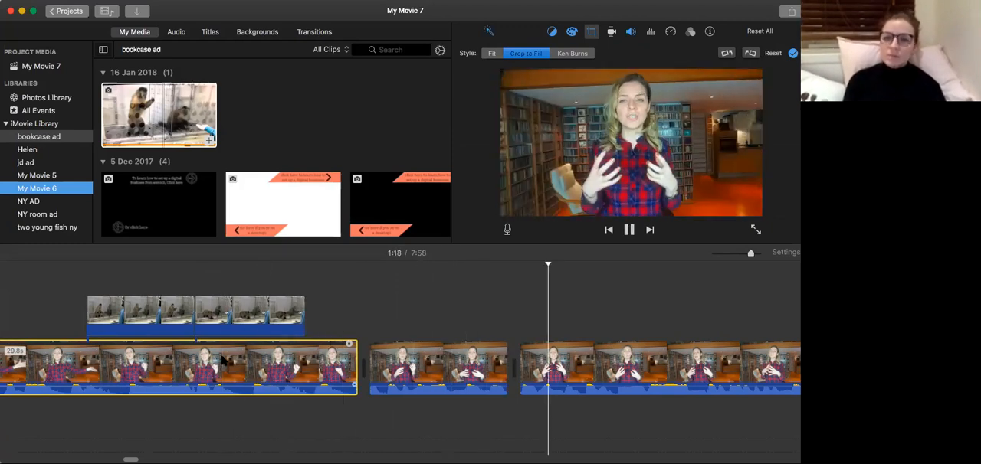
{"action": "scroll", "coordinate": [223, 360], "scroll_direction": "right", "scroll_amount": 4}
{"action": "scroll", "coordinate": [223, 360], "scroll_direction": "right", "scroll_amount": 2}
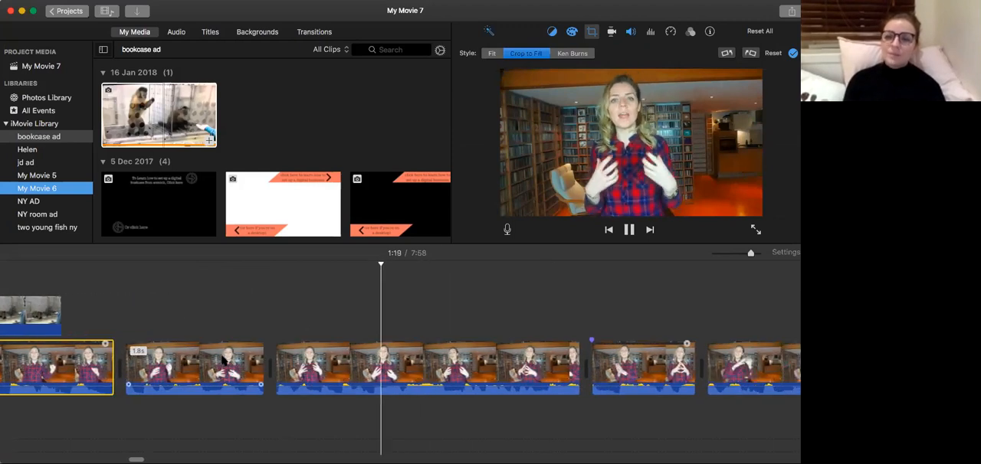
{"action": "scroll", "coordinate": [223, 361], "scroll_direction": "right", "scroll_amount": 5}
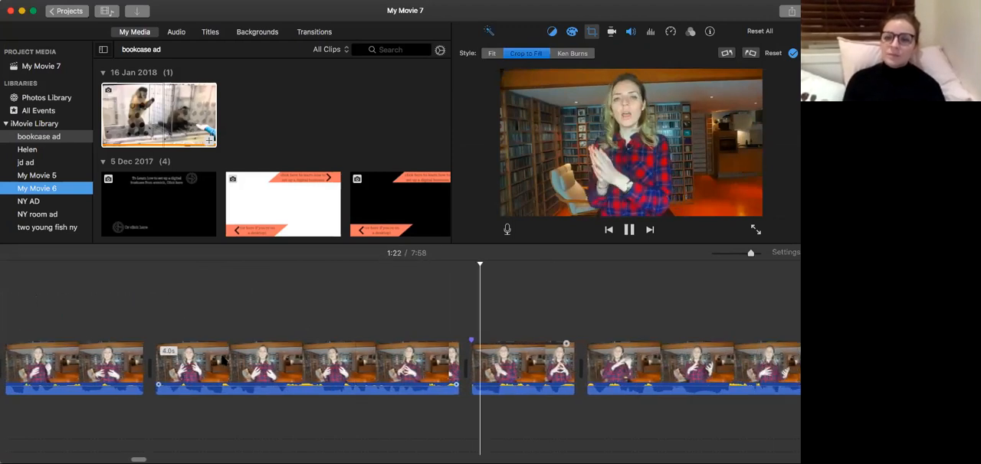
{"action": "scroll", "coordinate": [223, 360], "scroll_direction": "right", "scroll_amount": 2}
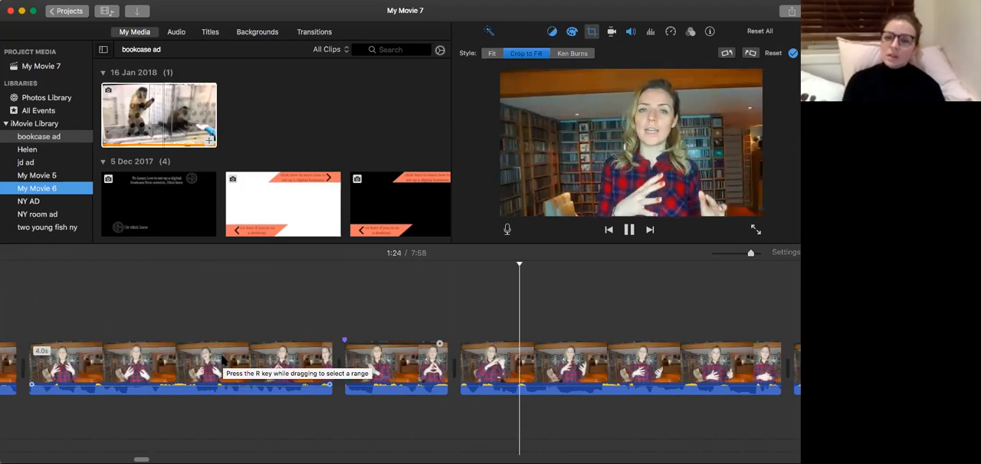
Extend the start of the 4.3-second clip at 1:23 slightly earlier and replay from its beginning.
{"action": "key", "text": "space"}
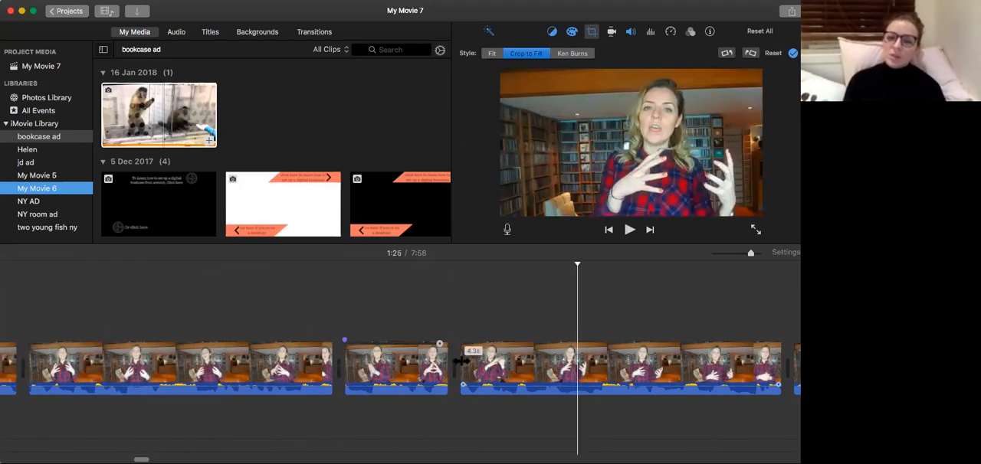
{"action": "left_click_drag", "start_coordinate": [459, 360], "coordinate": [456, 361]}
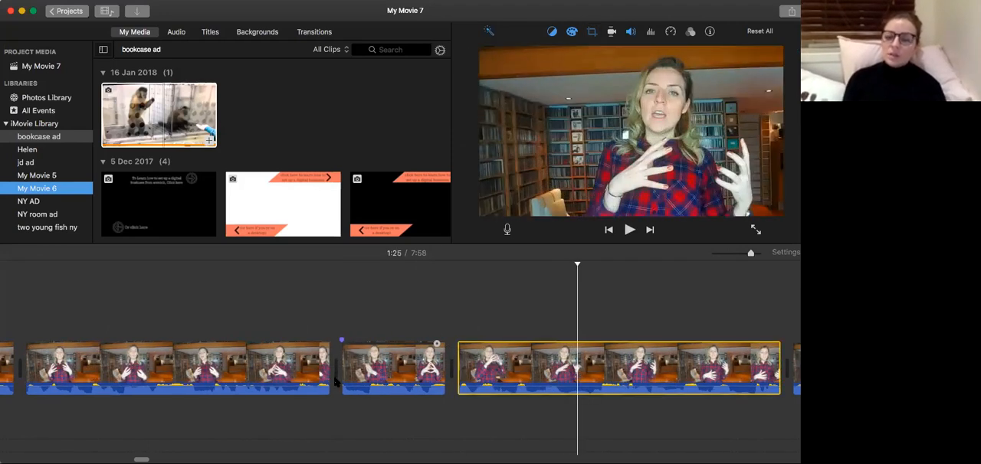
{"action": "key", "text": "space"}
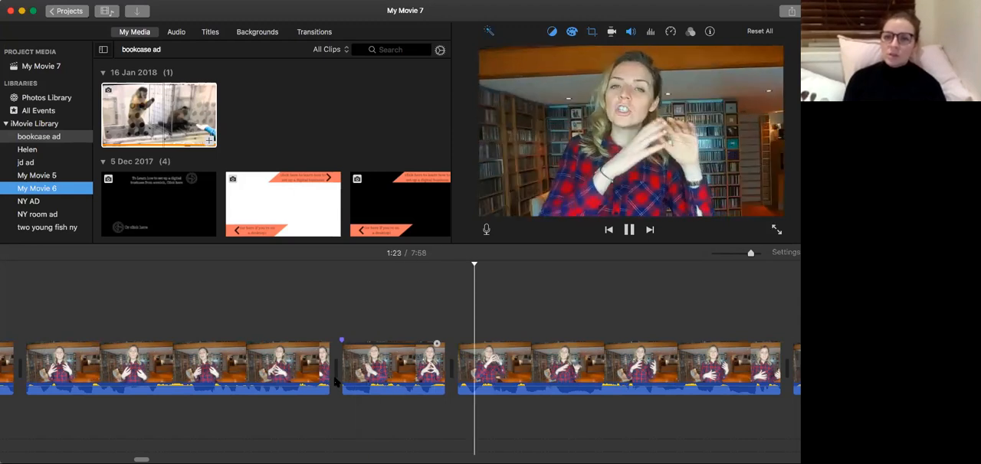
Play on from 1:24 through the following clips to 1:36, checking the pacing of the speech.
{"action": "scroll", "coordinate": [335, 383], "scroll_direction": "right", "scroll_amount": 2}
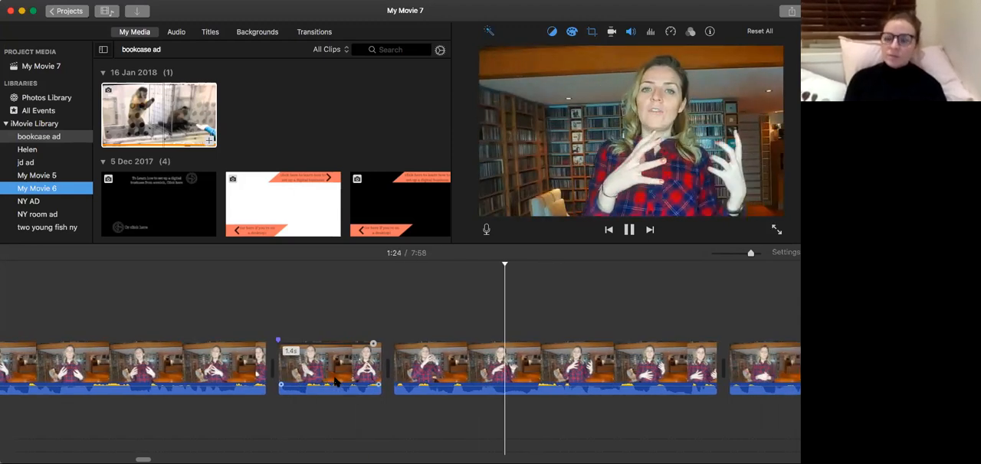
{"action": "scroll", "coordinate": [335, 383], "scroll_direction": "right", "scroll_amount": 3}
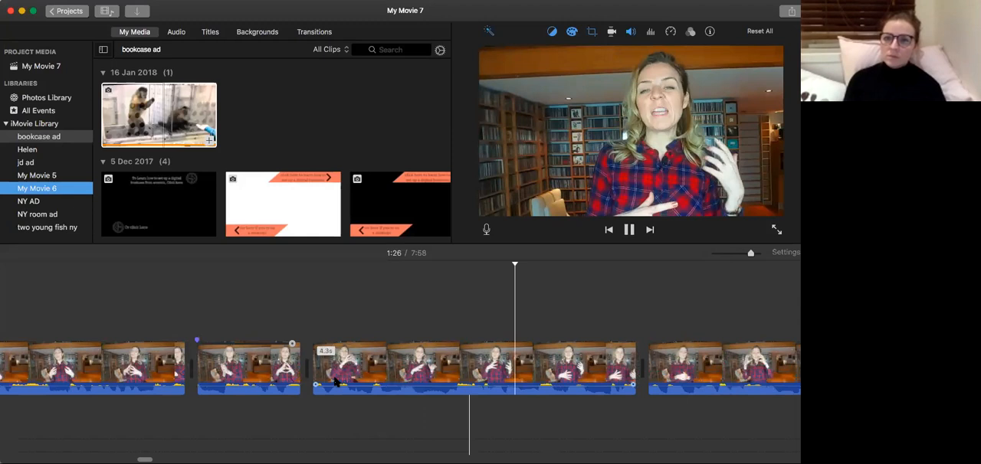
{"action": "scroll", "coordinate": [335, 383], "scroll_direction": "right", "scroll_amount": 5}
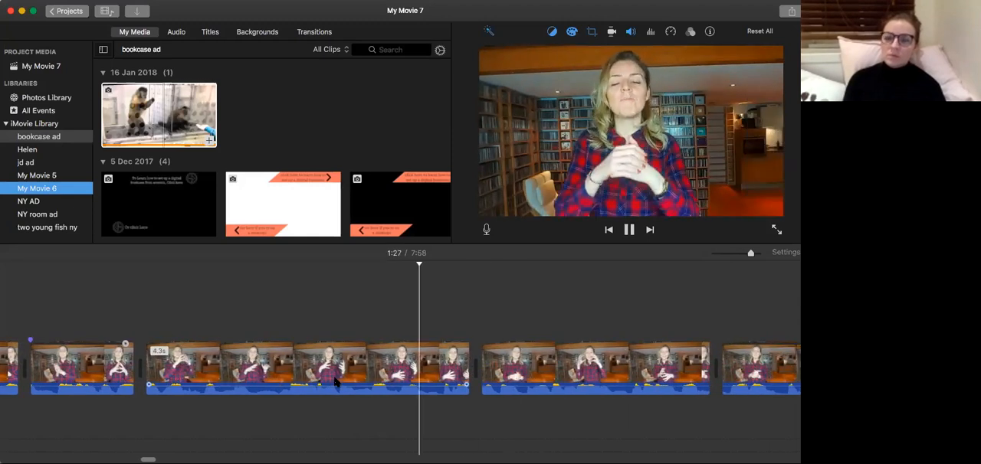
{"action": "scroll", "coordinate": [335, 383], "scroll_direction": "right", "scroll_amount": 7}
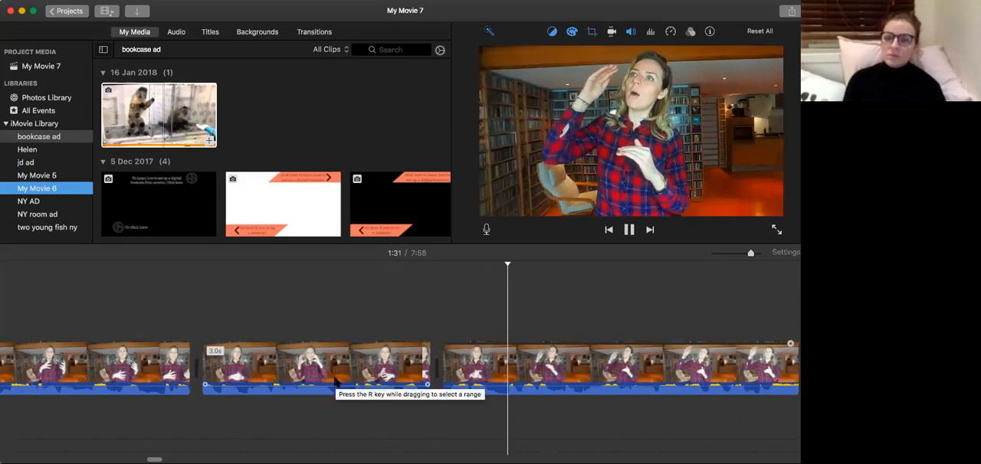
{"action": "scroll", "coordinate": [334, 383], "scroll_direction": "right", "scroll_amount": 8}
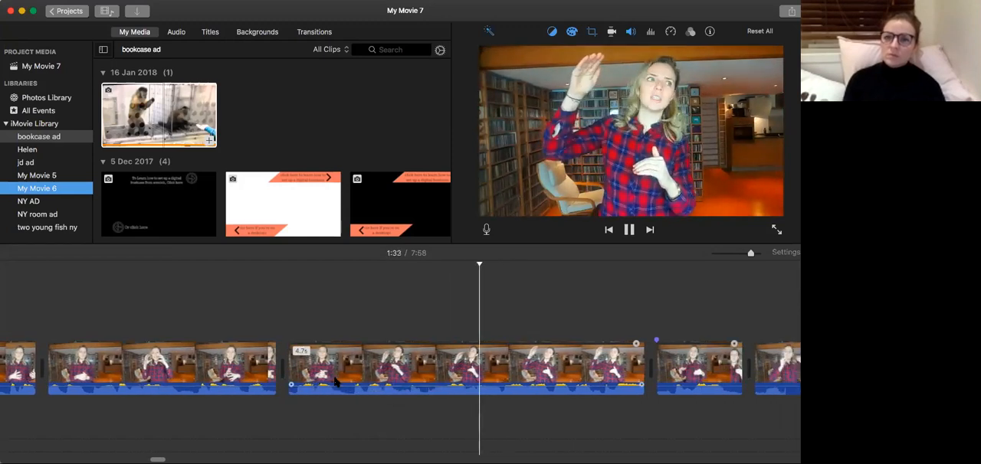
{"action": "scroll", "coordinate": [335, 383], "scroll_direction": "right", "scroll_amount": 6}
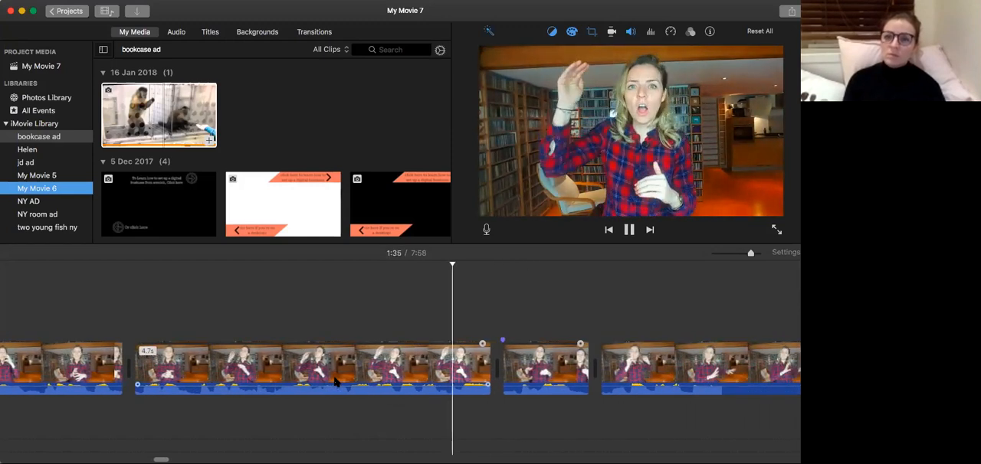
{"action": "scroll", "coordinate": [335, 383], "scroll_direction": "right", "scroll_amount": 4}
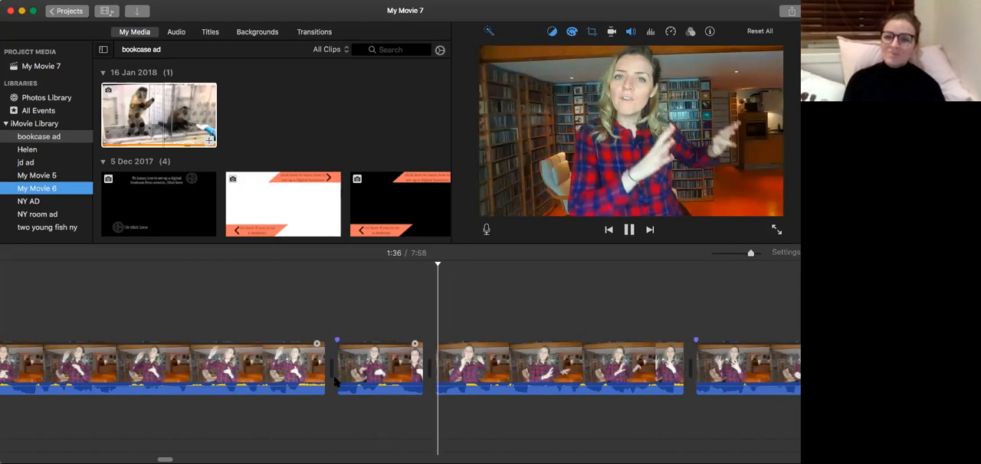
Extend the start of the clip after the 1.1-second clip to a 4.0-second length and play the join.
{"action": "left_click", "coordinate": [366, 369]}
{"action": "left_click_drag", "start_coordinate": [414, 371], "coordinate": [350, 373]}
{"action": "left_click", "coordinate": [314, 377]}
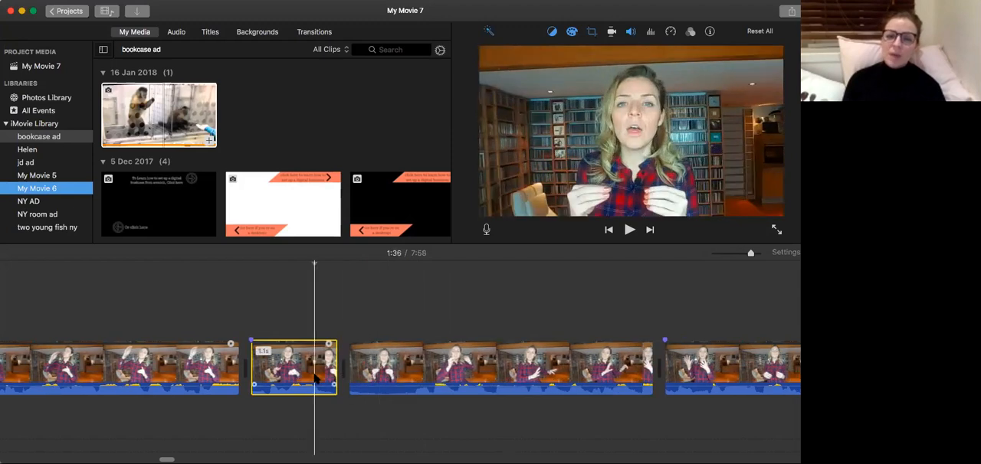
{"action": "key", "text": "space"}
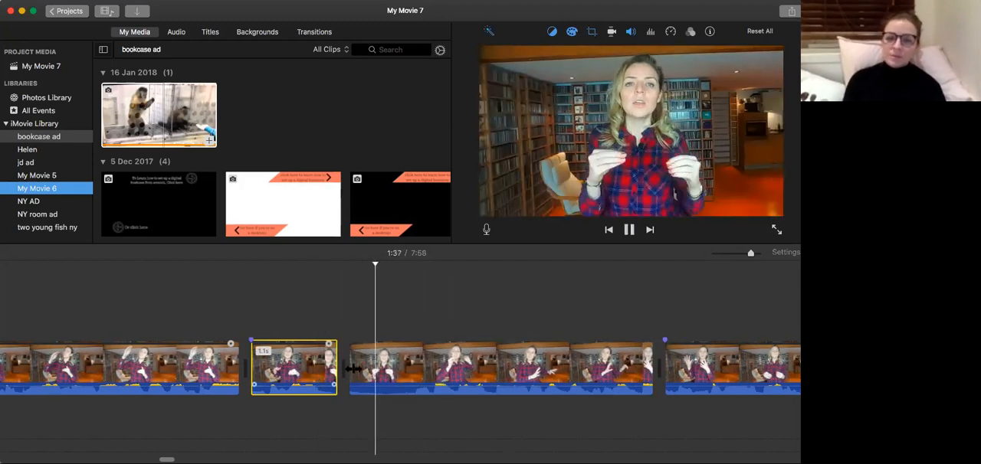
{"action": "left_click", "coordinate": [309, 377]}
{"action": "key", "text": "space"}
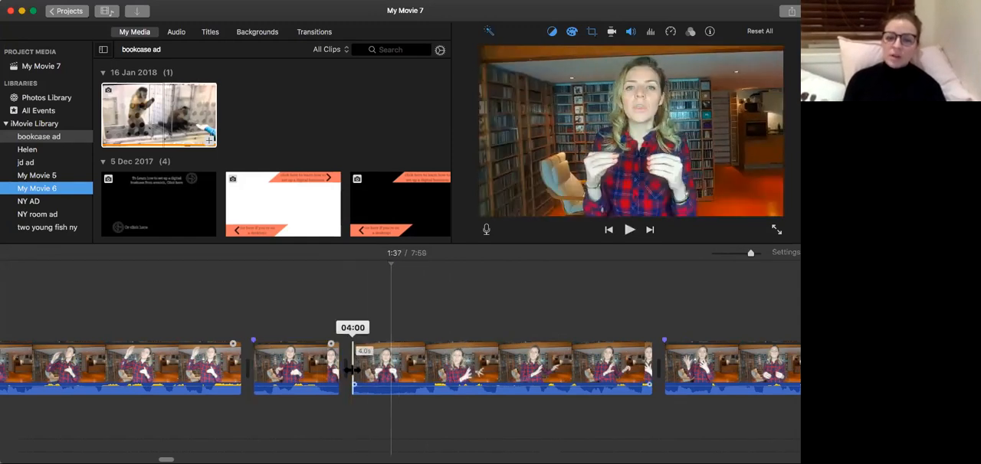
Trim a sliver off the start of the 4.0-second clip at 1:37 and replay its join with the 1.1-second clip.
{"action": "left_click_drag", "start_coordinate": [353, 370], "coordinate": [355, 370]}
{"action": "left_click", "coordinate": [327, 376]}
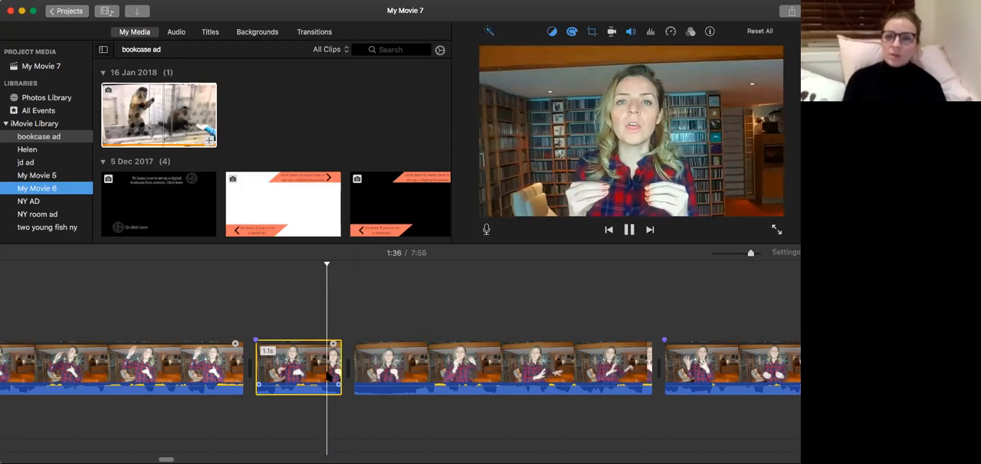
{"action": "key", "text": "space"}
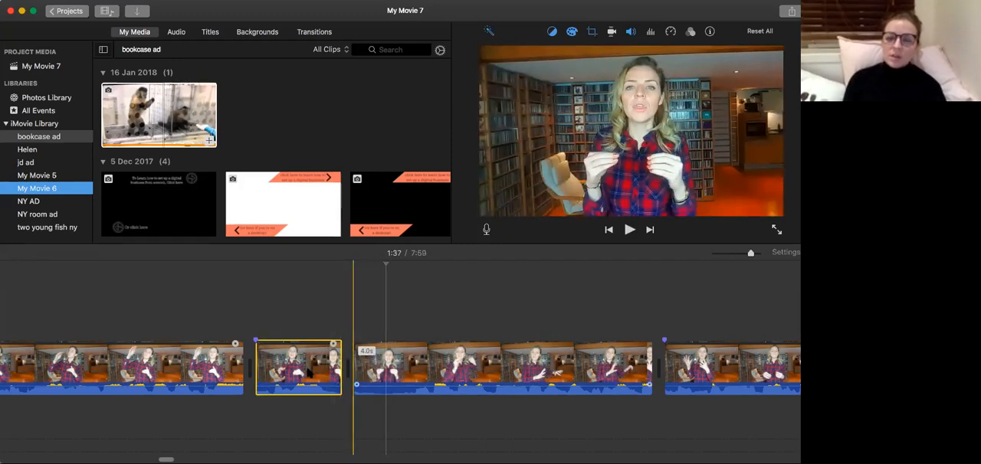
{"action": "left_click", "coordinate": [311, 373]}
{"action": "key", "text": "space"}
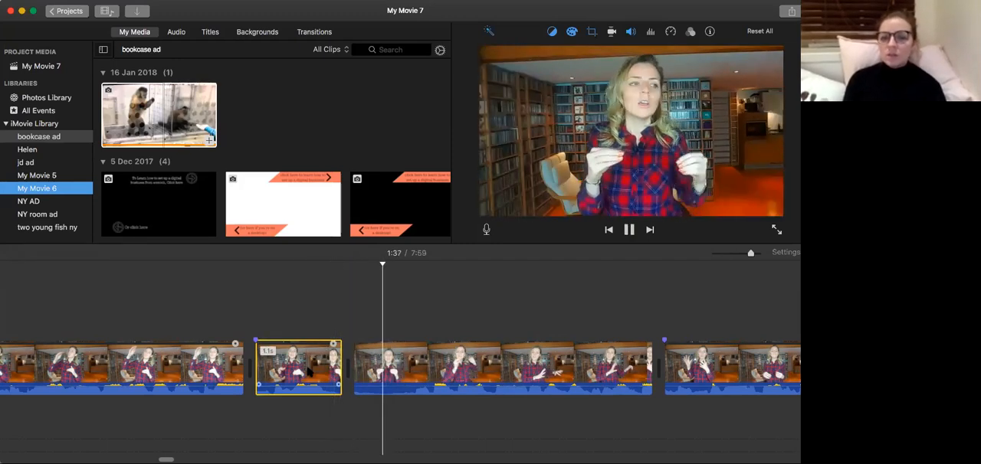
{"action": "key", "text": "space"}
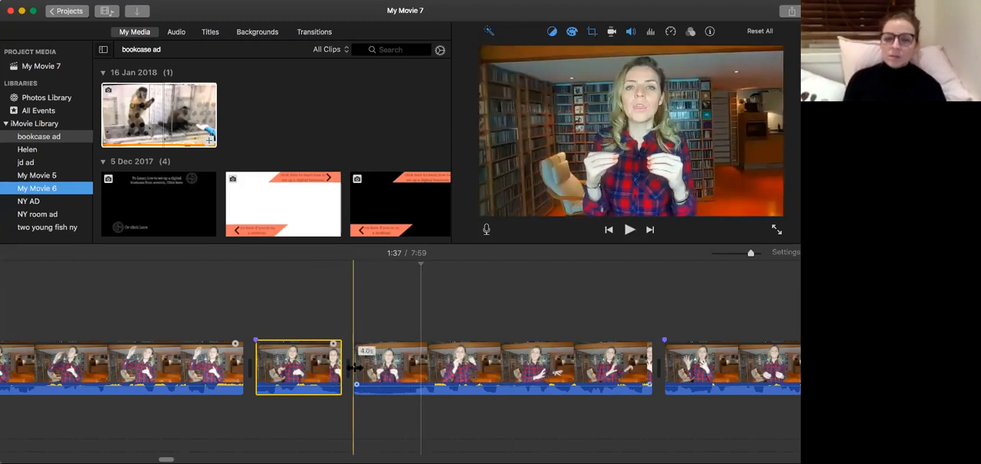
Trim slightly more from the start of the clip following the 1.1-second clip and recheck the join around 1:37.
{"action": "left_click", "coordinate": [308, 379]}
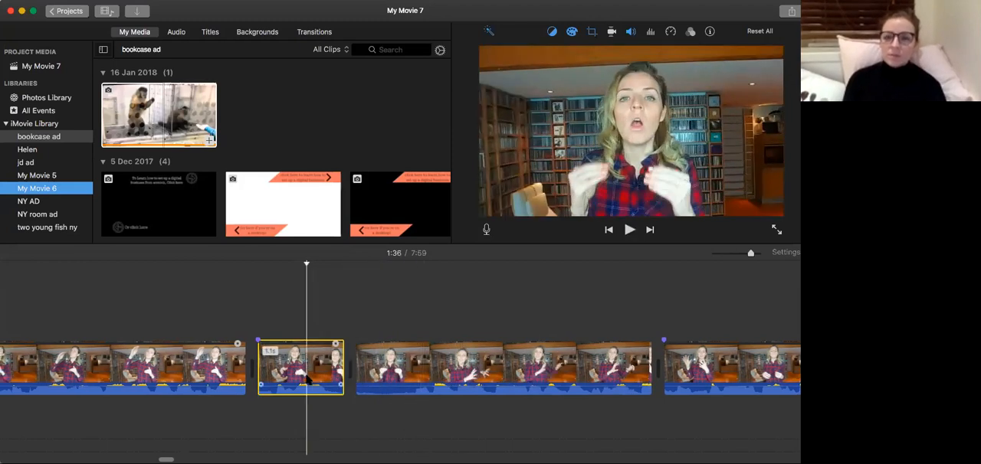
{"action": "key", "text": "space"}
{"action": "left_click", "coordinate": [311, 373]}
{"action": "key", "text": "space"}
{"action": "key", "text": "space"}
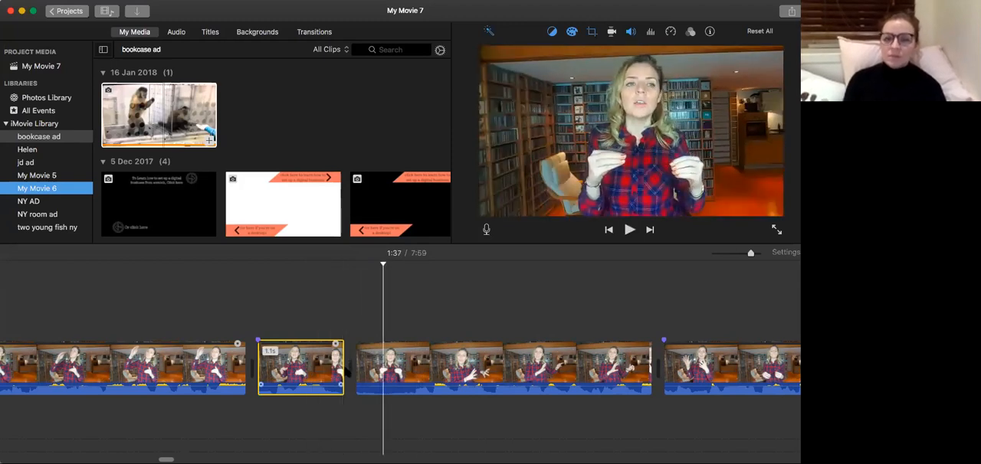
Replay from the 1.1-second clip and split the following clip shortly after its start at 1:37.
{"action": "left_click", "coordinate": [324, 377]}
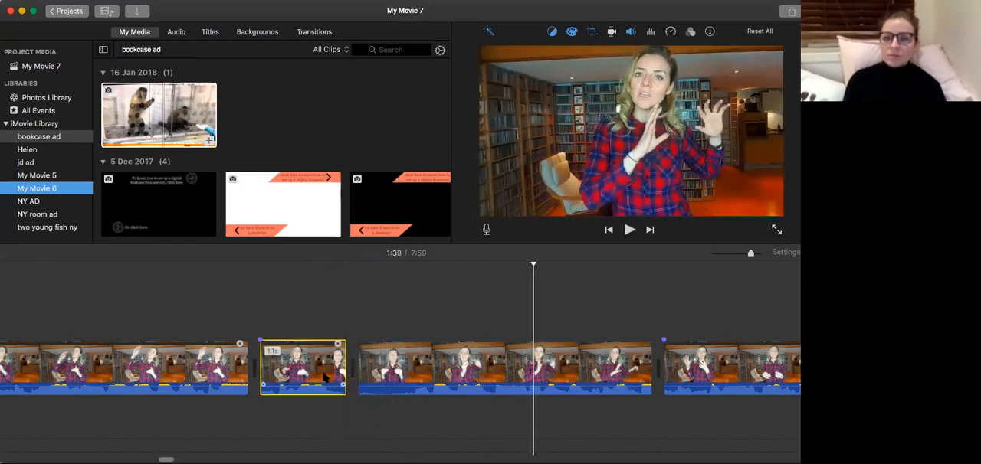
{"action": "key", "text": "space"}
{"action": "left_click", "coordinate": [317, 371]}
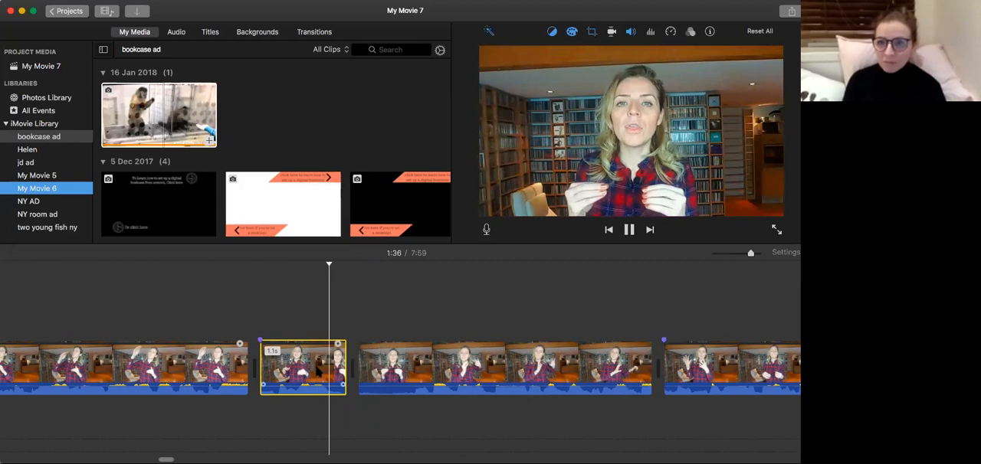
{"action": "key", "text": "space"}
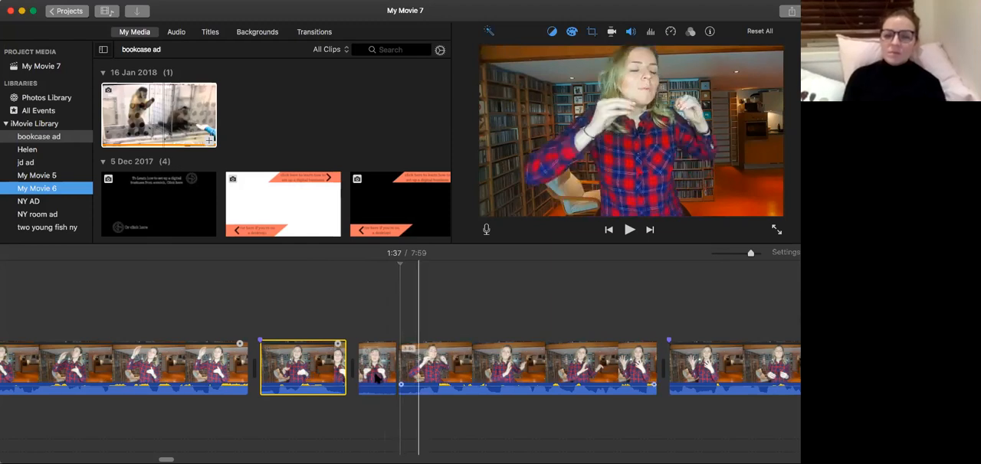
Delete the short leading piece split off at 1:37 and replay the new join from 1:35 to 1:38.
{"action": "left_click", "coordinate": [366, 367]}
{"action": "key", "text": "Delete"}
{"action": "left_click", "coordinate": [309, 376]}
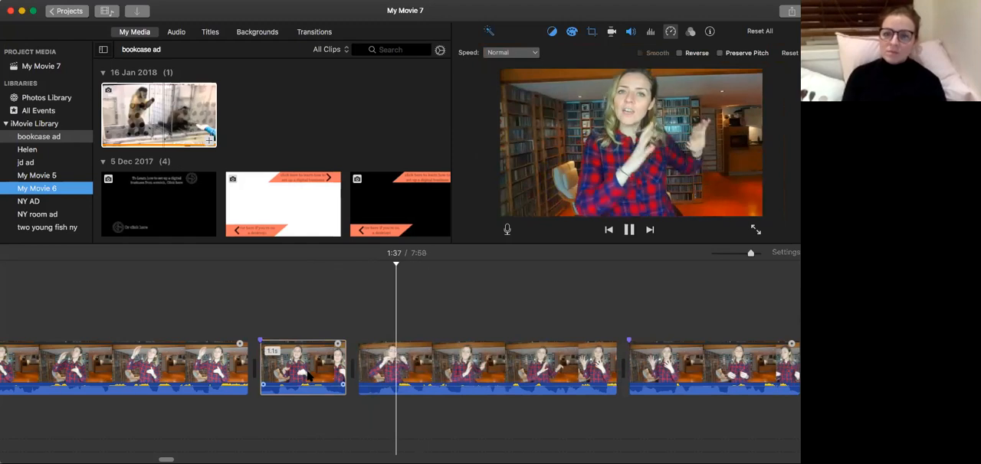
{"action": "left_click", "coordinate": [203, 380]}
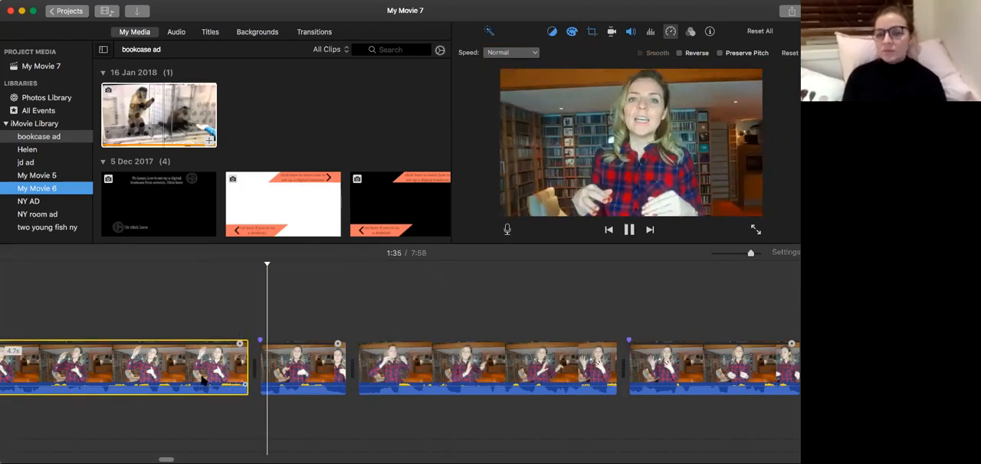
{"action": "scroll", "coordinate": [200, 377], "scroll_direction": "right", "scroll_amount": 1}
{"action": "scroll", "coordinate": [265, 368], "scroll_direction": "left", "scroll_amount": 1}
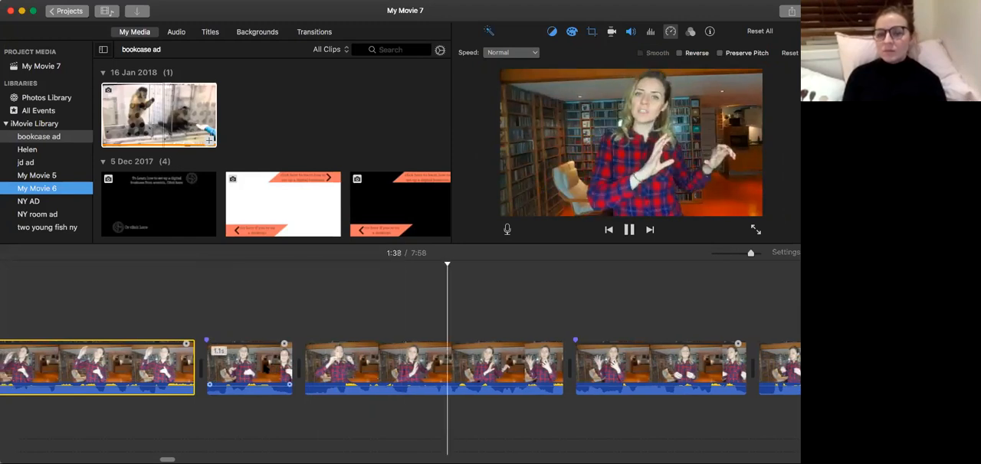
{"action": "left_click", "coordinate": [265, 369]}
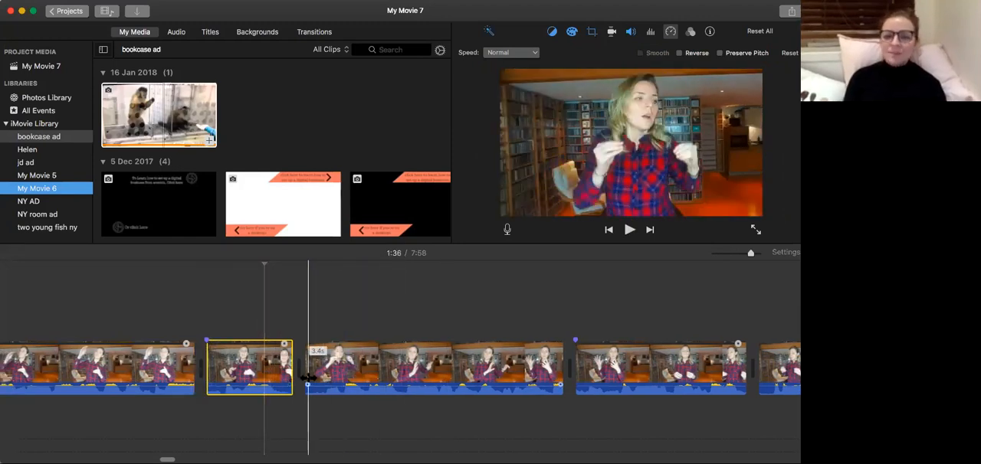
Undo the deletion of the short piece and return to 1:35 near the end of the 4.7-second clip.
{"action": "key", "text": "super+z"}
{"action": "left_click", "coordinate": [248, 377]}
{"action": "left_click", "coordinate": [172, 377]}
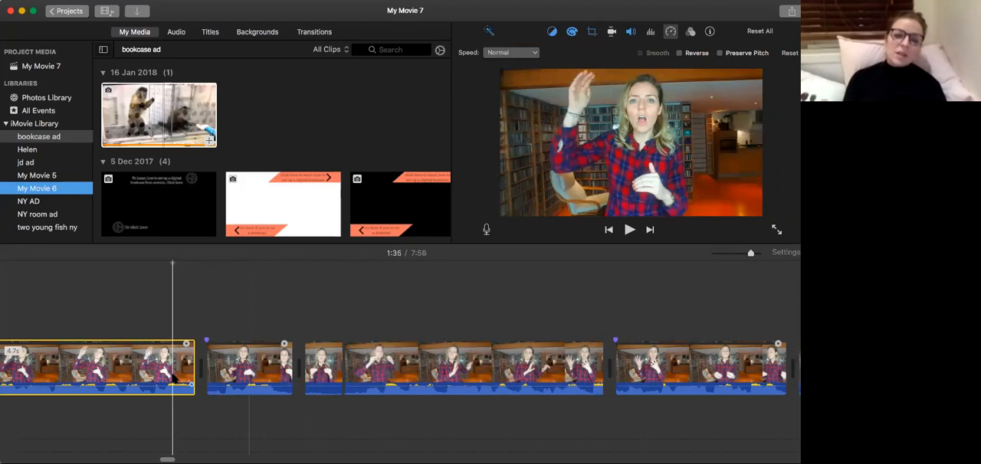
Try extending the start of the 1.1-second clip to 1.4 seconds, replay the join near 1:35, and trim it back to 1.1 seconds.
{"action": "key", "text": "space"}
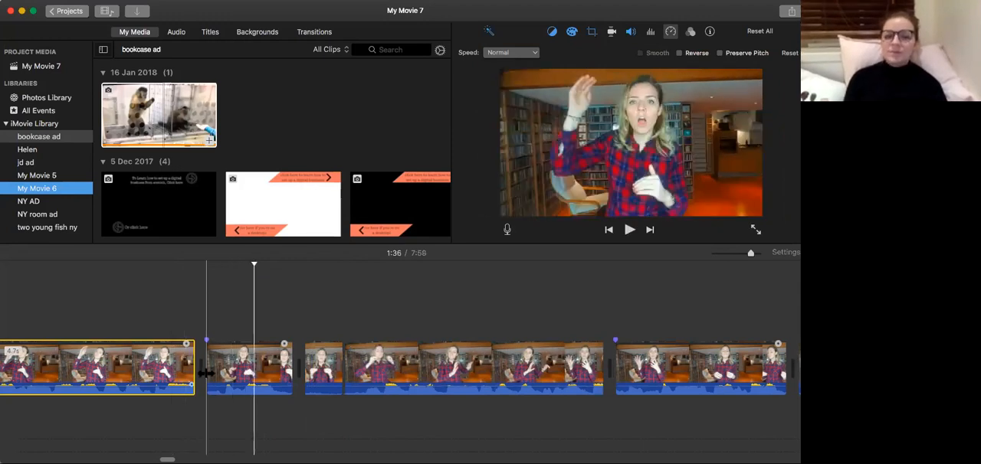
{"action": "left_click", "coordinate": [181, 371]}
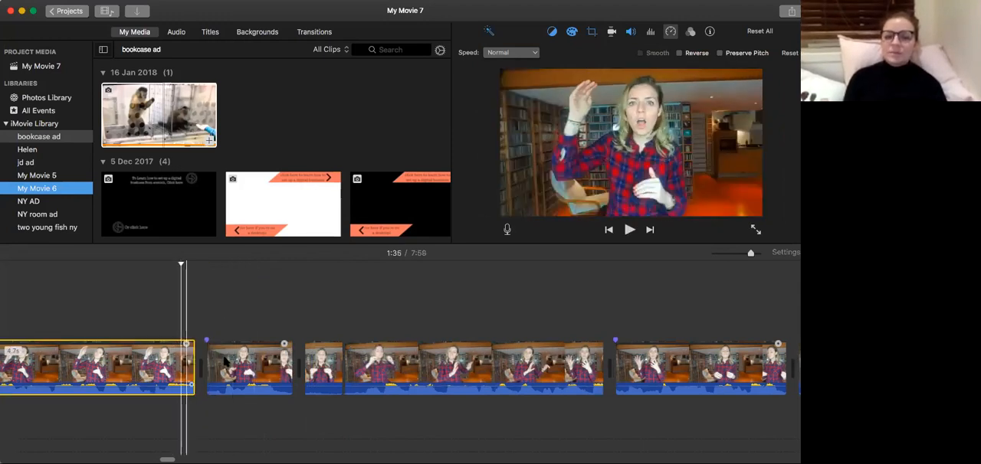
{"action": "left_click_drag", "start_coordinate": [206, 361], "coordinate": [187, 368]}
{"action": "left_click", "coordinate": [207, 365]}
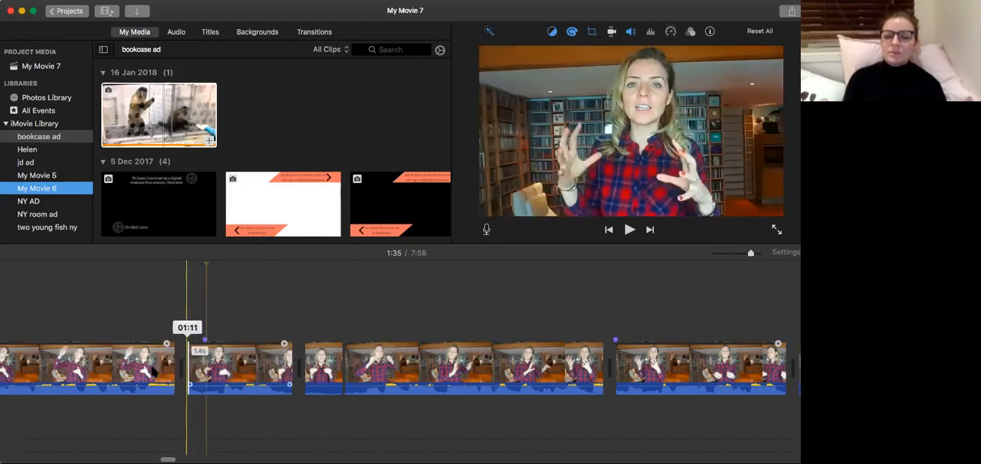
{"action": "left_click", "coordinate": [152, 371]}
{"action": "key", "text": "space"}
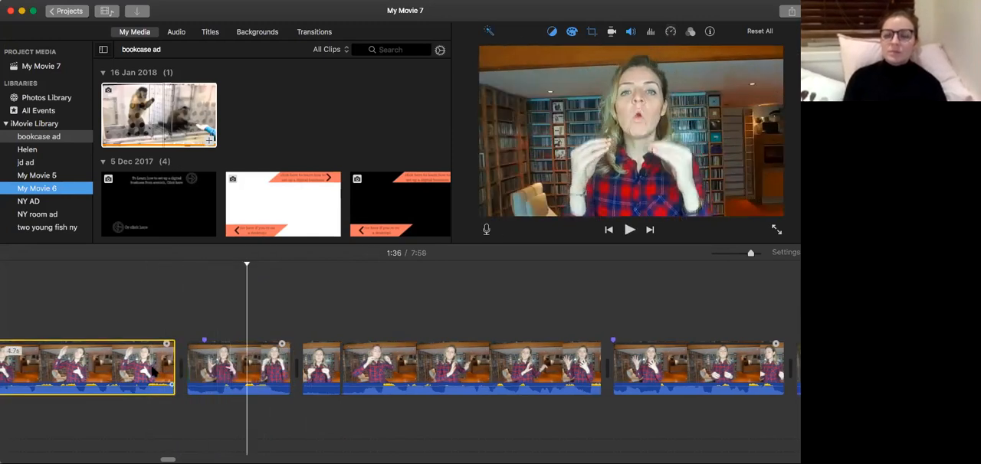
{"action": "left_click_drag", "start_coordinate": [187, 373], "coordinate": [205, 373]}
Replay the sequence from the middle of the 4.7-second clip through to 1:43 to check the joins.
{"action": "scroll", "coordinate": [177, 379], "scroll_direction": "left", "scroll_amount": 5}
{"action": "left_click", "coordinate": [175, 378]}
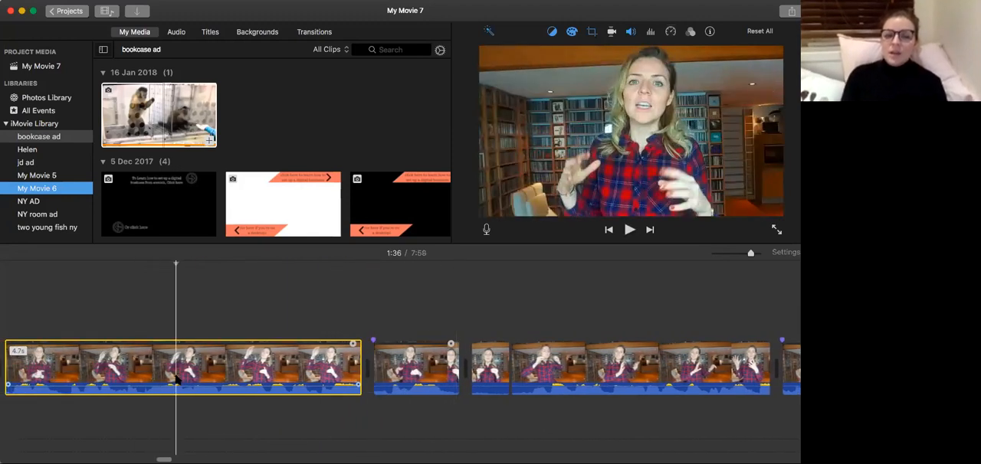
{"action": "key", "text": "space"}
{"action": "scroll", "coordinate": [177, 379], "scroll_direction": "right", "scroll_amount": 5}
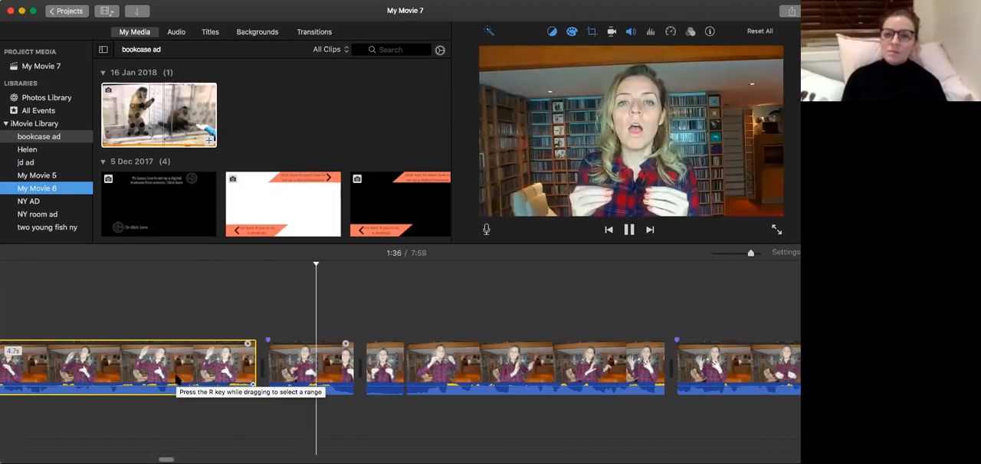
{"action": "scroll", "coordinate": [177, 380], "scroll_direction": "right", "scroll_amount": 4}
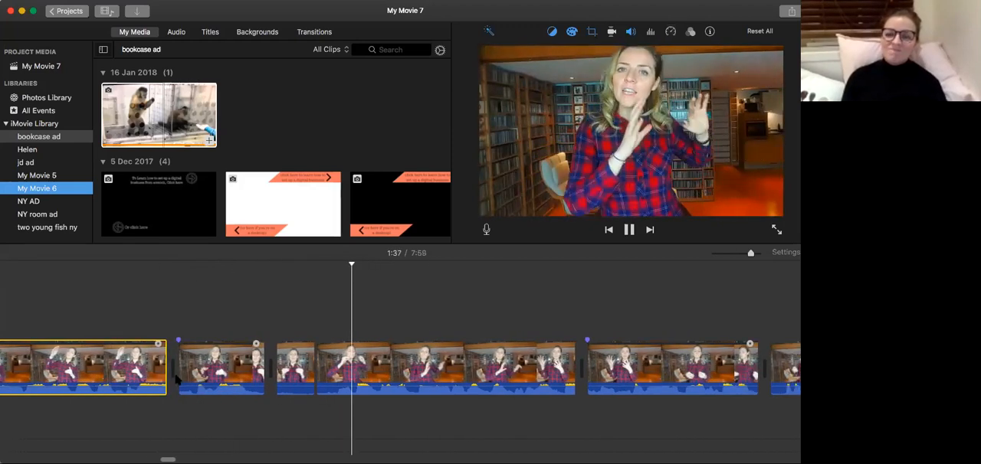
{"action": "scroll", "coordinate": [177, 379], "scroll_direction": "right", "scroll_amount": 5}
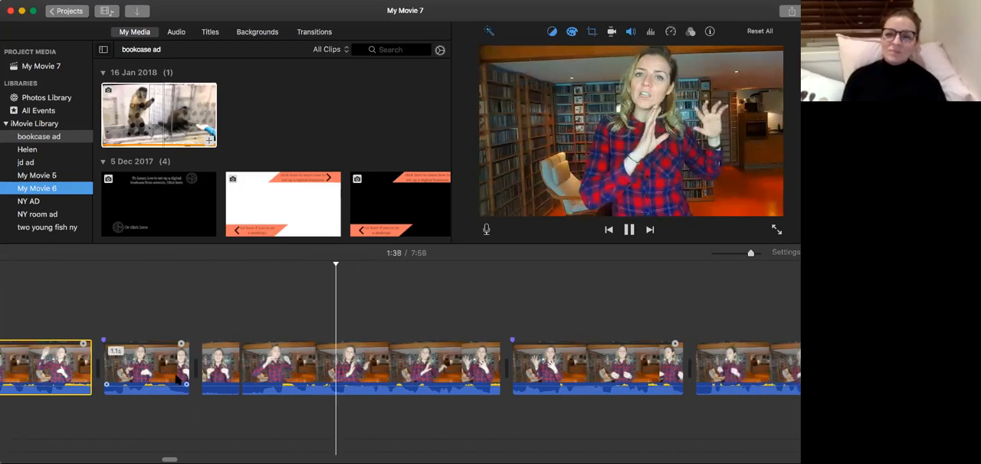
{"action": "scroll", "coordinate": [176, 377], "scroll_direction": "right", "scroll_amount": 9}
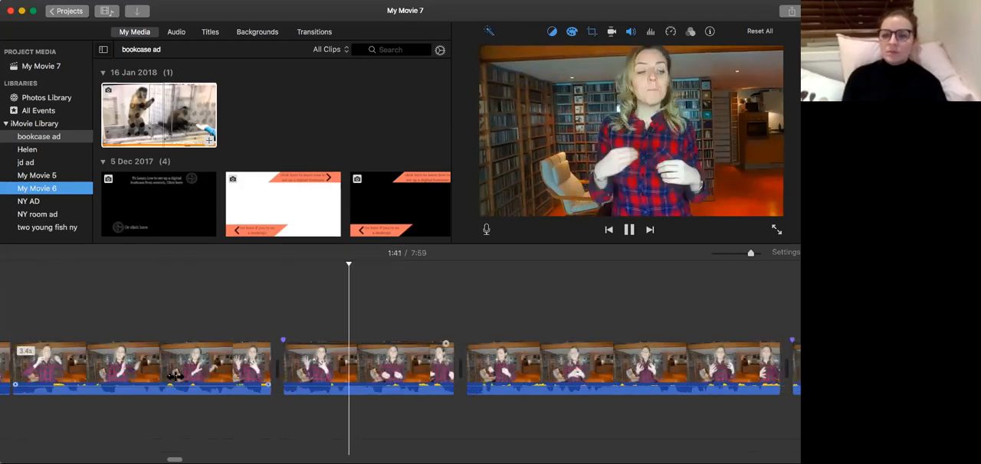
{"action": "scroll", "coordinate": [177, 379], "scroll_direction": "right", "scroll_amount": 5}
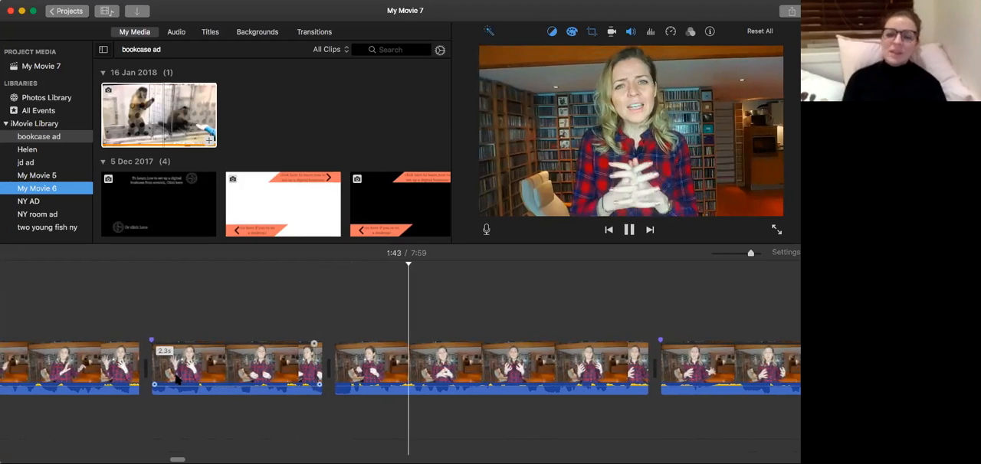
{"action": "key", "text": "space"}
Replay the edited speech from the 4.0-second clip at 1:20 through to 1:37 and check the flow between clips.
{"action": "scroll", "coordinate": [177, 379], "scroll_direction": "left", "scroll_amount": 20}
{"action": "left_click", "coordinate": [175, 370]}
{"action": "key", "text": "space"}
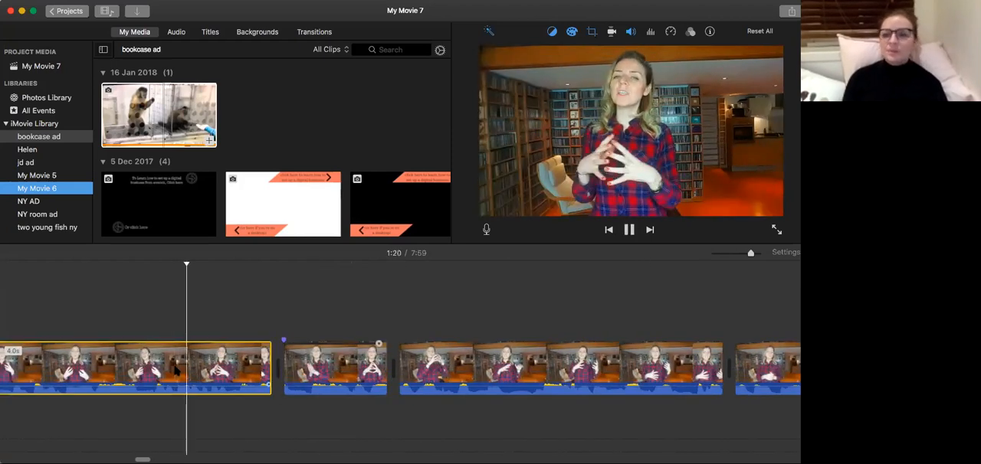
{"action": "scroll", "coordinate": [175, 370], "scroll_direction": "right", "scroll_amount": 5}
{"action": "scroll", "coordinate": [175, 370], "scroll_direction": "right", "scroll_amount": 5}
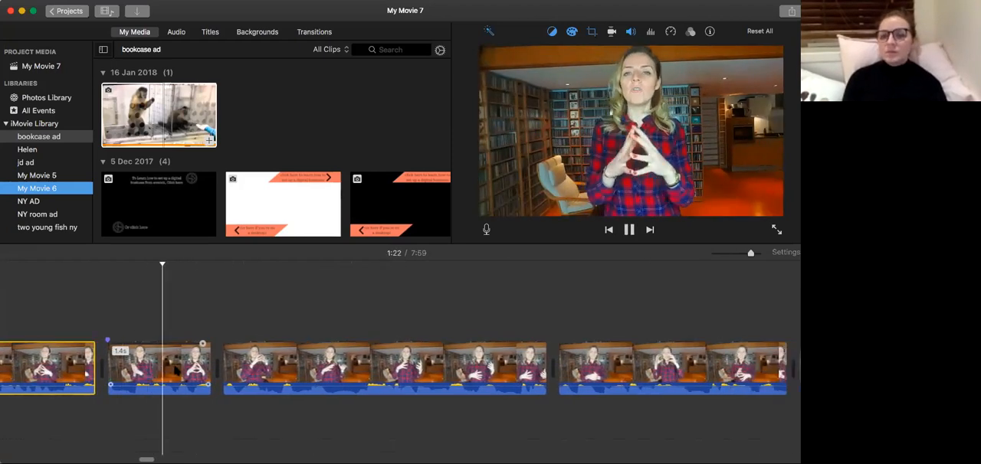
{"action": "scroll", "coordinate": [174, 370], "scroll_direction": "right", "scroll_amount": 6}
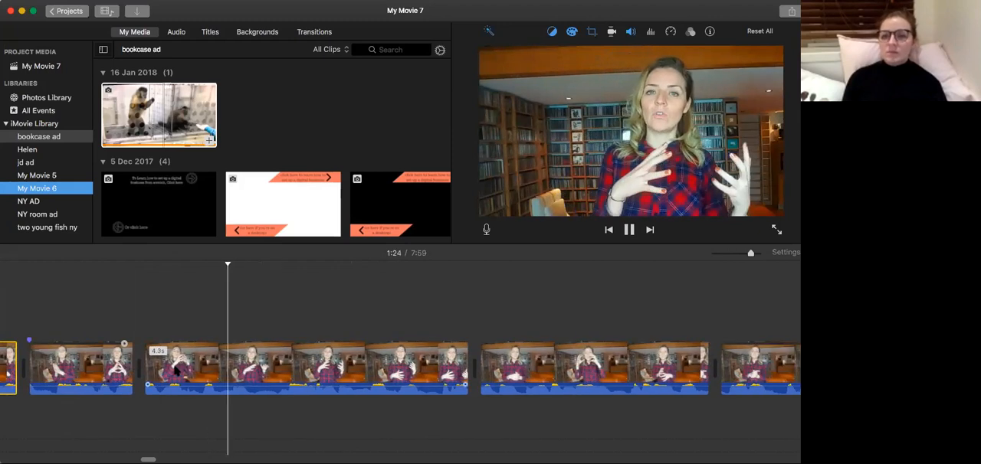
{"action": "scroll", "coordinate": [176, 370], "scroll_direction": "right", "scroll_amount": 1}
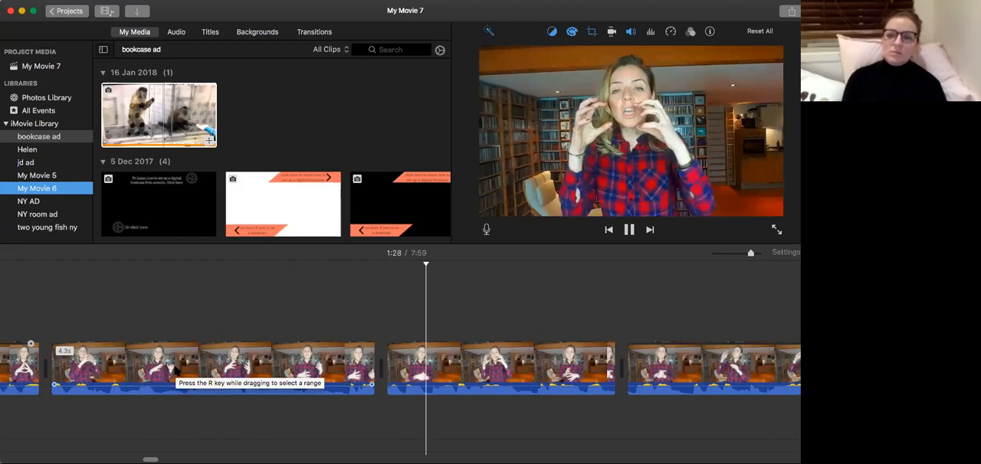
{"action": "scroll", "coordinate": [175, 370], "scroll_direction": "right", "scroll_amount": 10}
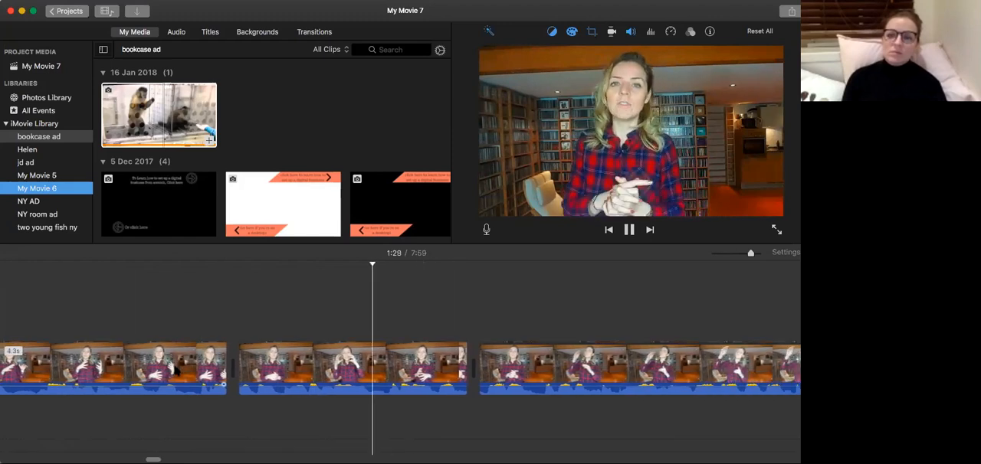
{"action": "scroll", "coordinate": [174, 370], "scroll_direction": "right", "scroll_amount": 10}
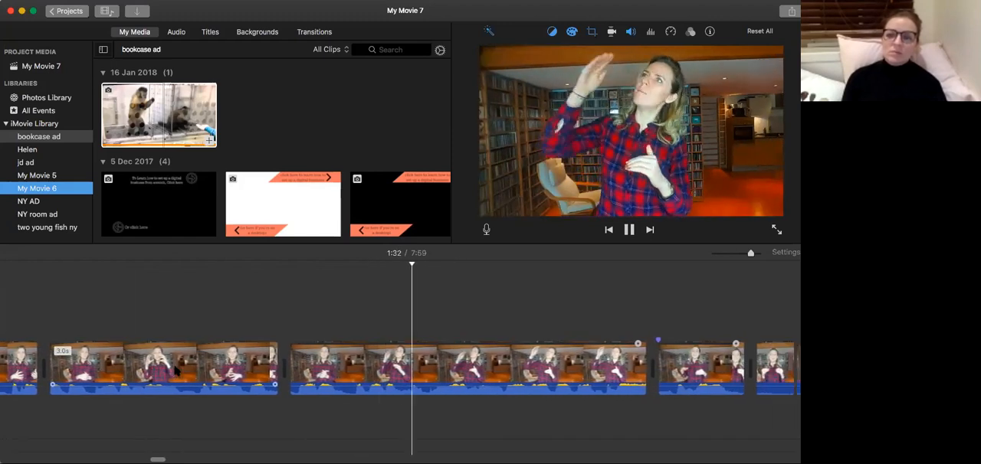
{"action": "scroll", "coordinate": [175, 370], "scroll_direction": "right", "scroll_amount": 4}
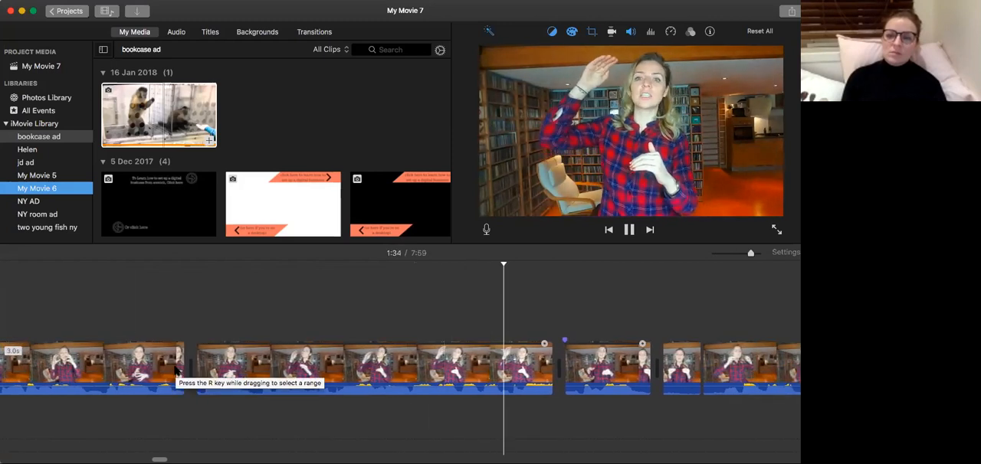
{"action": "scroll", "coordinate": [175, 370], "scroll_direction": "right", "scroll_amount": 1}
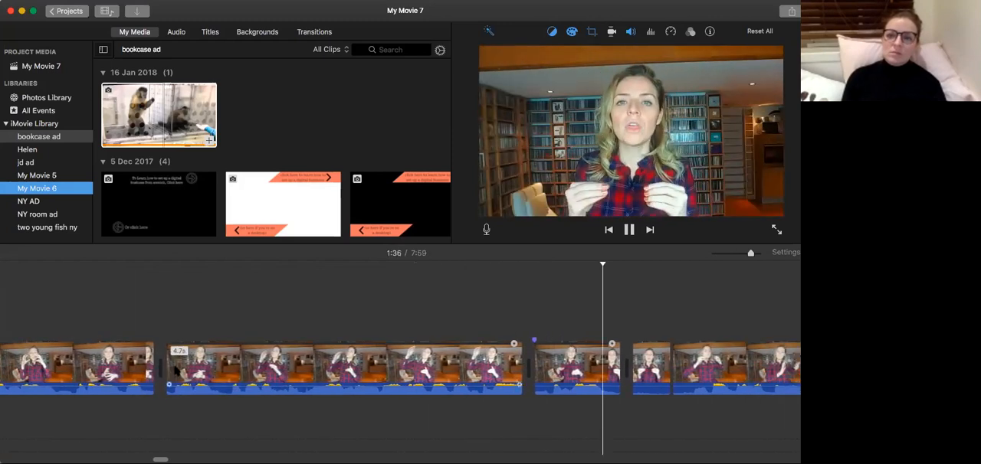
{"action": "scroll", "coordinate": [174, 370], "scroll_direction": "right", "scroll_amount": 6}
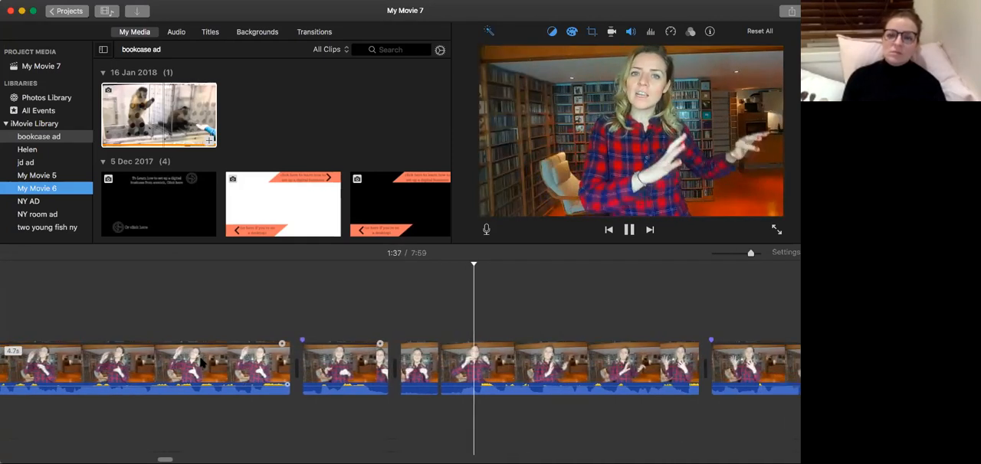
Select the short 0.5-second piece at 1:36, then replay from the preceding 1.1-second clip to about 1:41.
{"action": "left_click", "coordinate": [419, 360]}
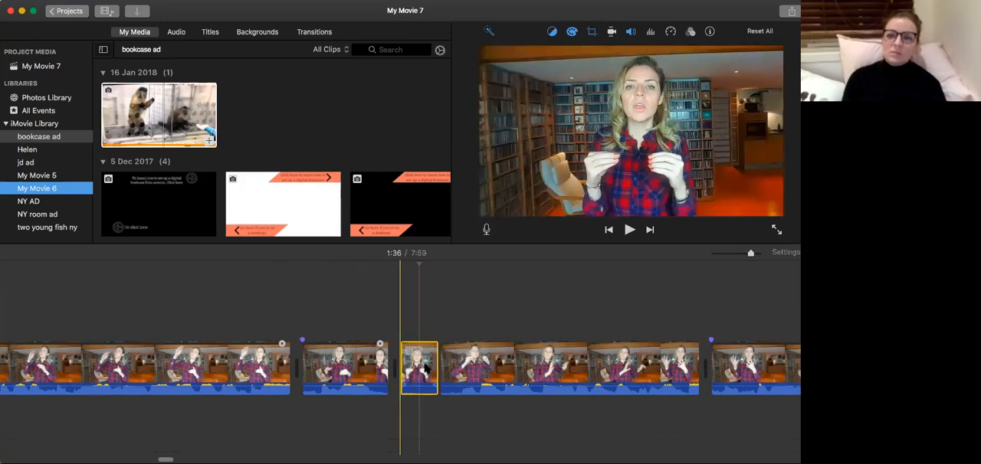
{"action": "left_click", "coordinate": [343, 374]}
{"action": "key", "text": "space"}
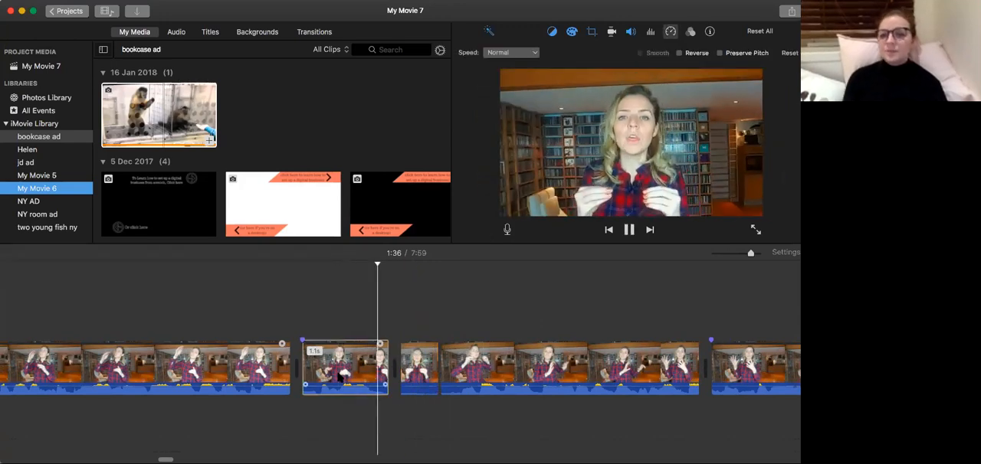
{"action": "scroll", "coordinate": [340, 378], "scroll_direction": "right", "scroll_amount": 3}
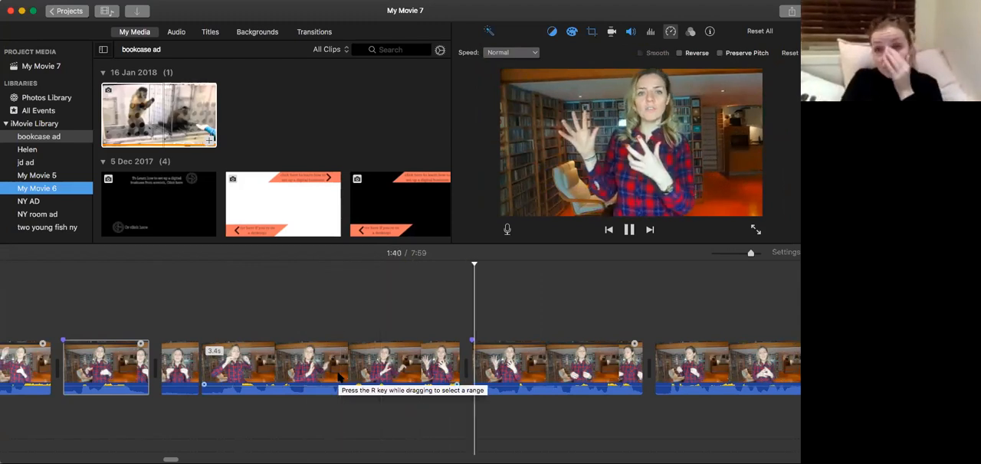
{"action": "key", "text": "space"}
Look through the timeline back to its first clips and on to the end of the final clip.
{"action": "scroll", "coordinate": [331, 404], "scroll_direction": "right", "scroll_amount": 1}
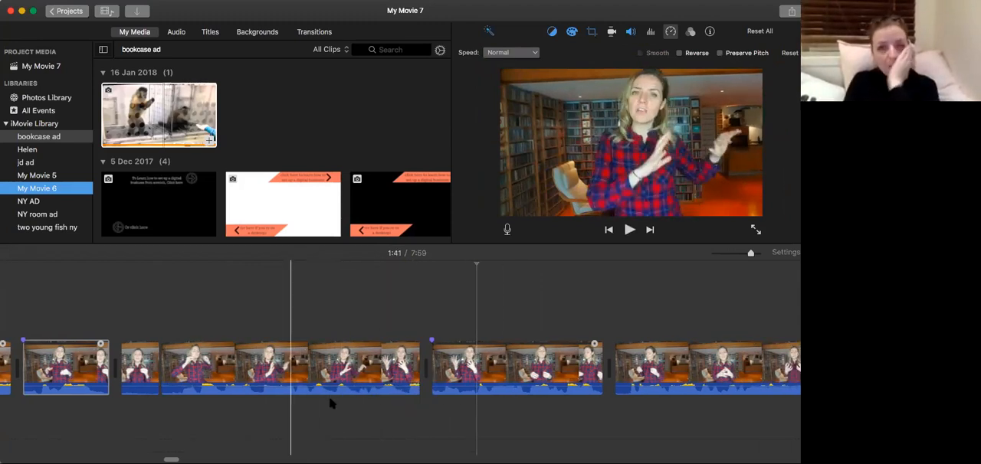
{"action": "scroll", "coordinate": [332, 404], "scroll_direction": "left", "scroll_amount": 1}
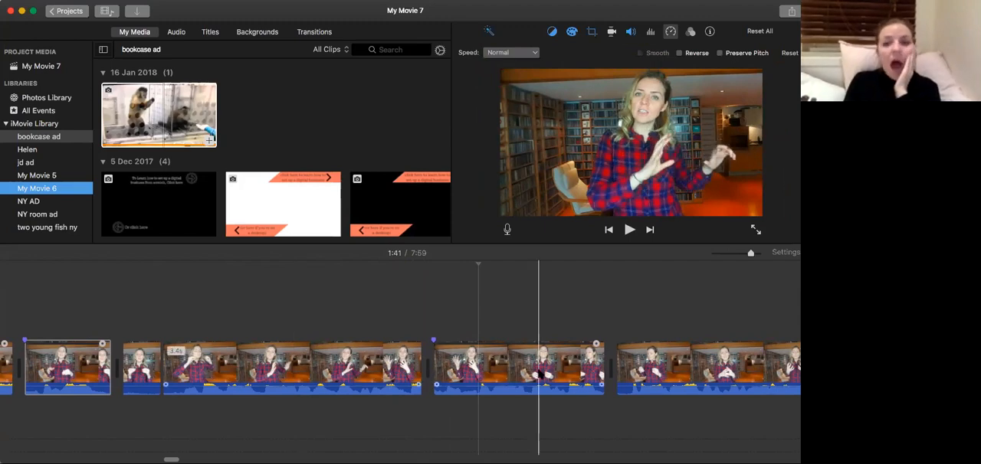
{"action": "scroll", "coordinate": [334, 398], "scroll_direction": "left", "scroll_amount": 3}
{"action": "scroll", "coordinate": [371, 370], "scroll_direction": "left", "scroll_amount": 3}
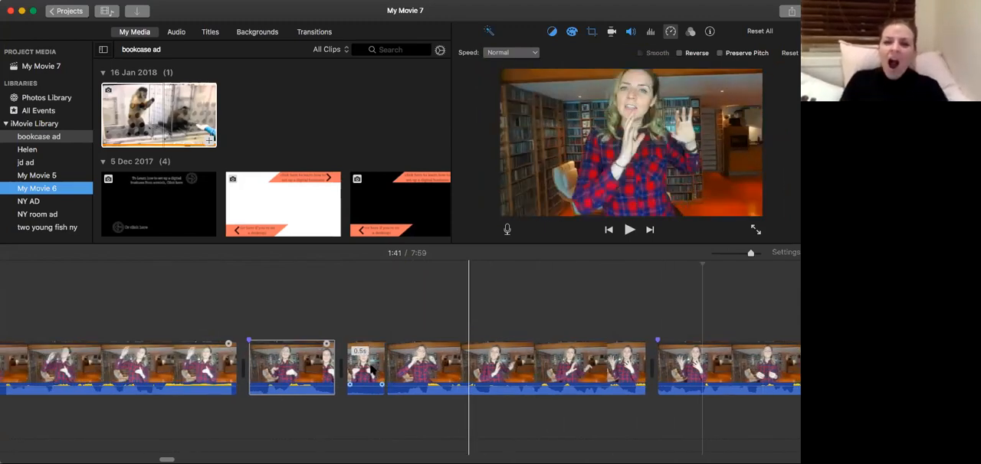
{"action": "scroll", "coordinate": [370, 370], "scroll_direction": "left", "scroll_amount": 3}
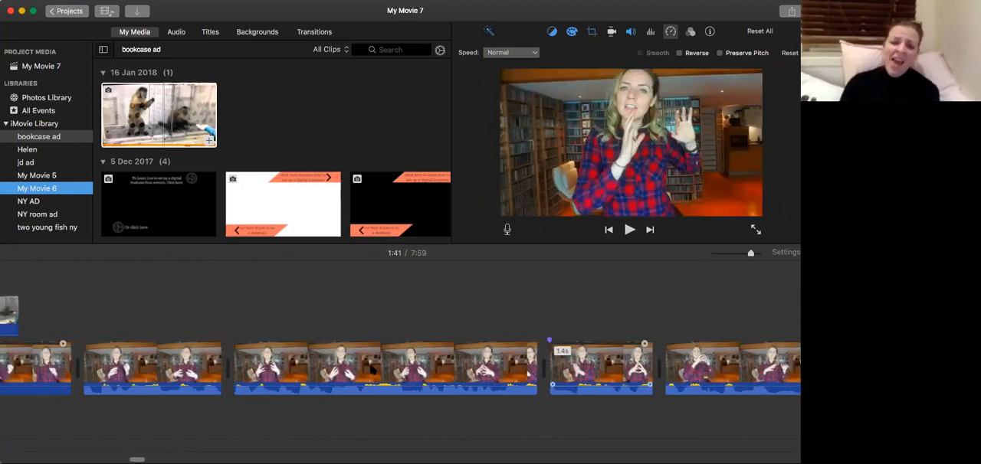
{"action": "scroll", "coordinate": [371, 370], "scroll_direction": "right", "scroll_amount": 10}
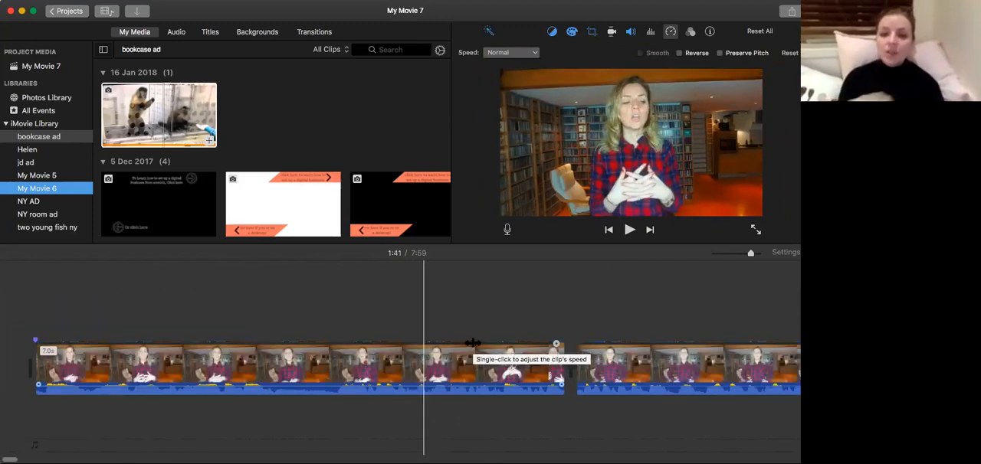
{"action": "scroll", "coordinate": [472, 343], "scroll_direction": "right", "scroll_amount": 10}
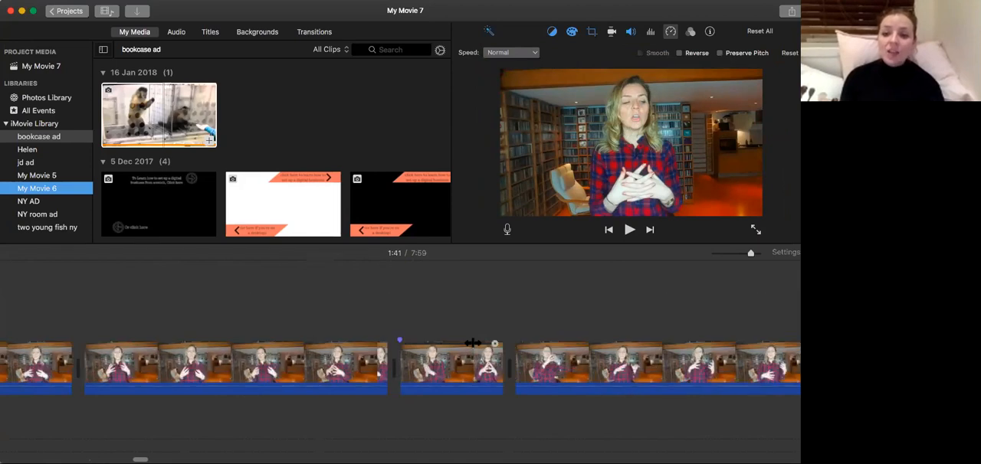
{"action": "scroll", "coordinate": [472, 343], "scroll_direction": "right", "scroll_amount": 10}
{"action": "scroll", "coordinate": [472, 343], "scroll_direction": "right", "scroll_amount": 5}
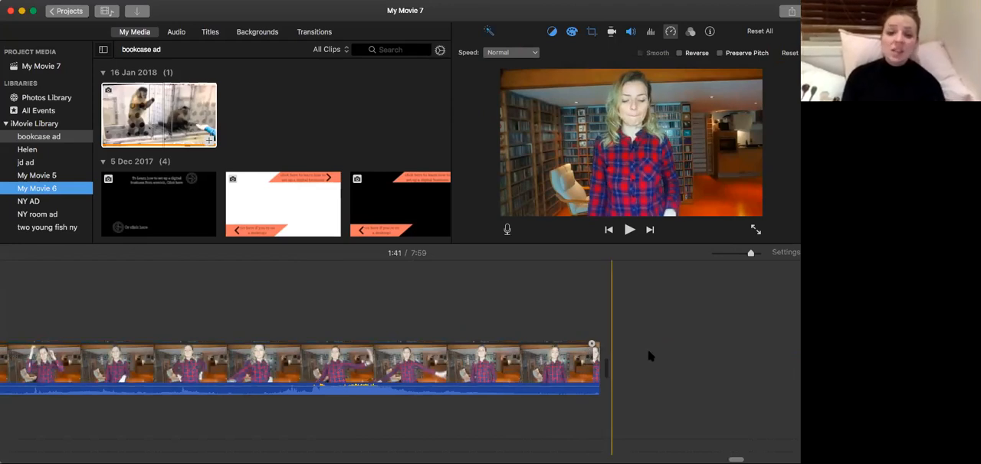
Add a 0.5-second section of the green 14 Dec 2016 audio clip beneath the final clip, near its end.
{"action": "scroll", "coordinate": [258, 106], "scroll_direction": "down", "scroll_amount": 5}
{"action": "left_click_drag", "start_coordinate": [152, 199], "coordinate": [565, 323]}
{"action": "left_click_drag", "start_coordinate": [518, 381], "coordinate": [517, 426]}
{"action": "left_click", "coordinate": [406, 383]}
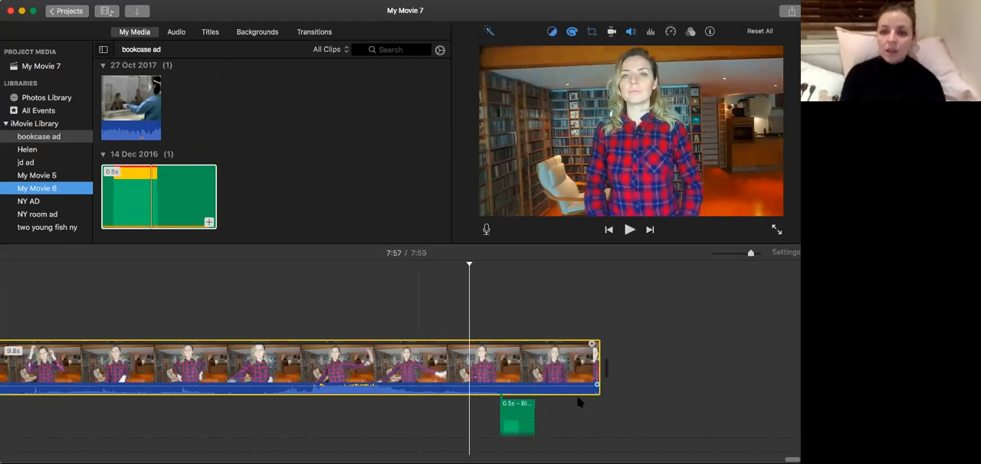
Zoom the timeline out one level and move the 0.5-second audio clip to the start of the final clip.
{"action": "scroll", "coordinate": [551, 384], "scroll_direction": "left", "scroll_amount": 5}
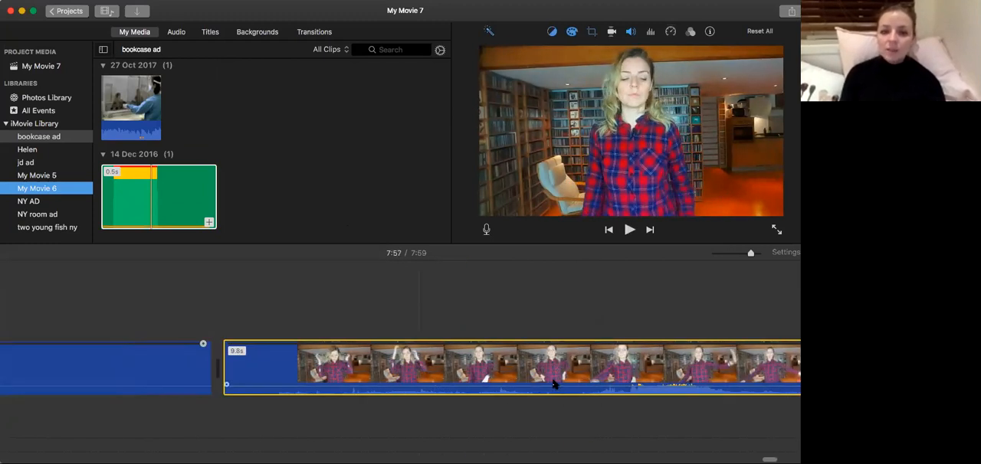
{"action": "scroll", "coordinate": [559, 381], "scroll_direction": "right", "scroll_amount": 2}
{"action": "key", "text": "super+minus"}
{"action": "left_click_drag", "start_coordinate": [636, 425], "coordinate": [314, 425]}
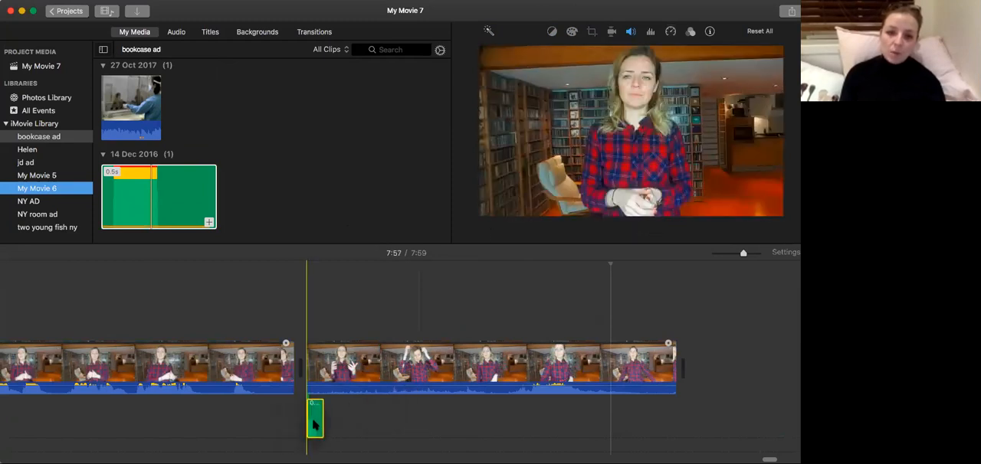
Play the final clip, including its start at 7:49, to check it with the attached audio clip.
{"action": "left_click", "coordinate": [246, 420]}
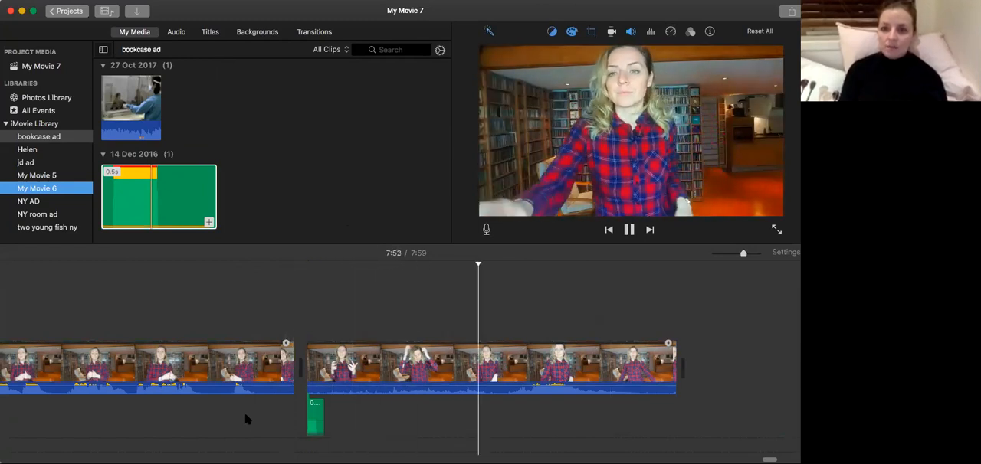
{"action": "key", "text": "space"}
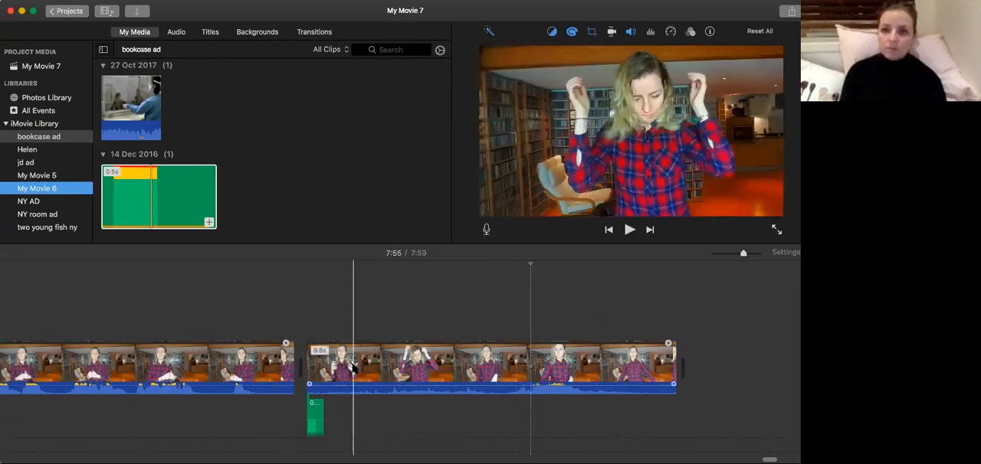
{"action": "left_click", "coordinate": [574, 371]}
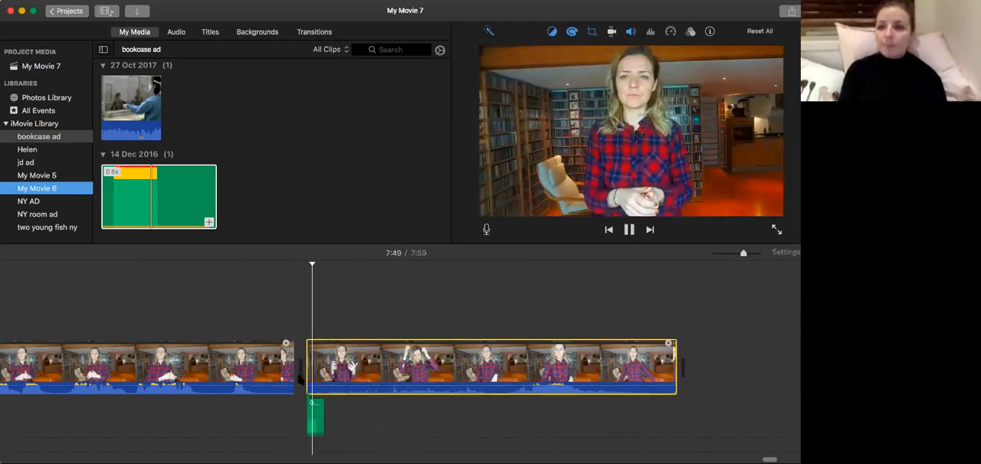
Split the final clip about 0.8 seconds in and delete the short piece before the cut.
{"action": "key", "text": "space"}
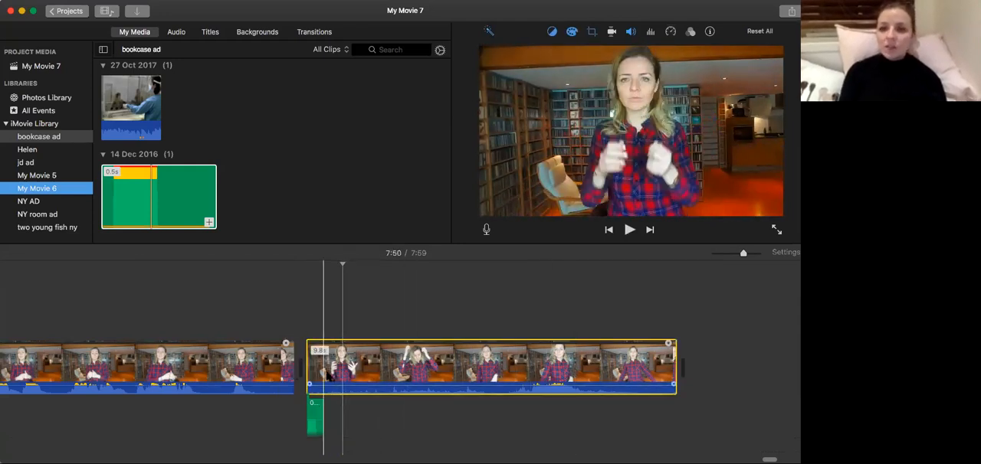
{"action": "left_click", "coordinate": [307, 381]}
{"action": "key", "text": "space"}
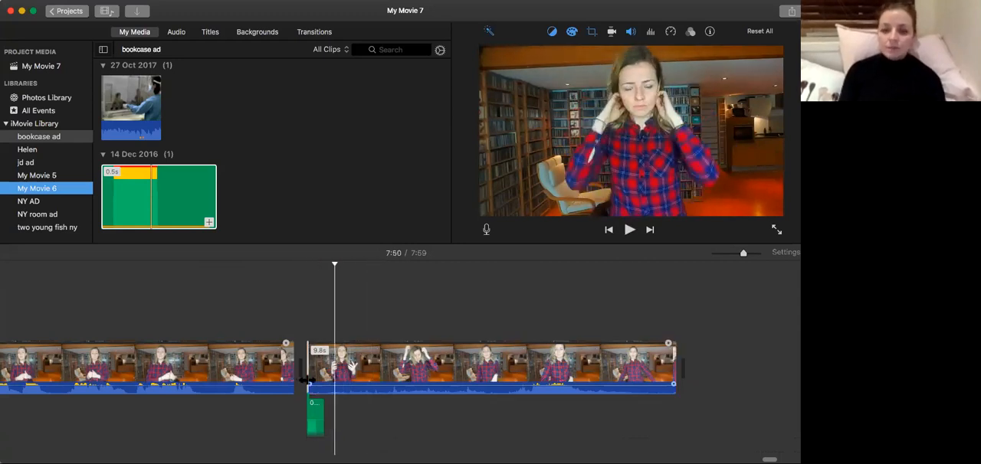
{"action": "key", "text": "super+b"}
{"action": "left_click", "coordinate": [327, 374]}
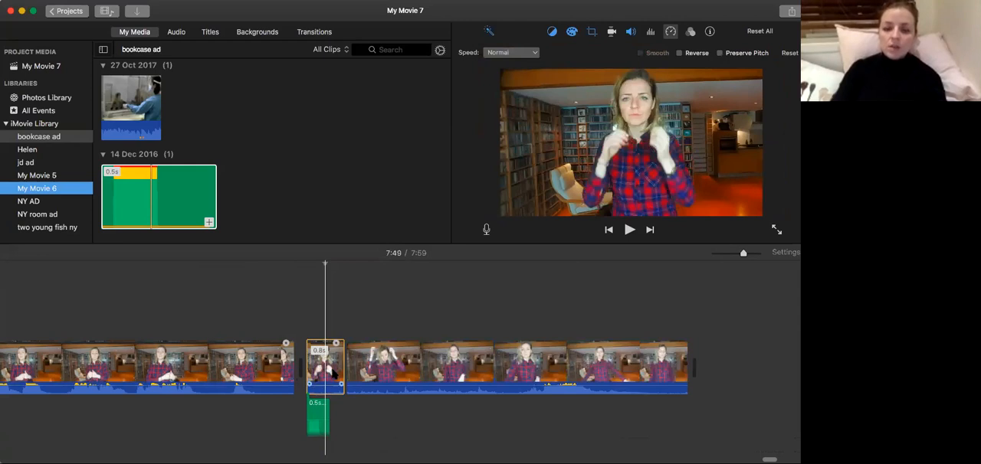
{"action": "key", "text": "Delete"}
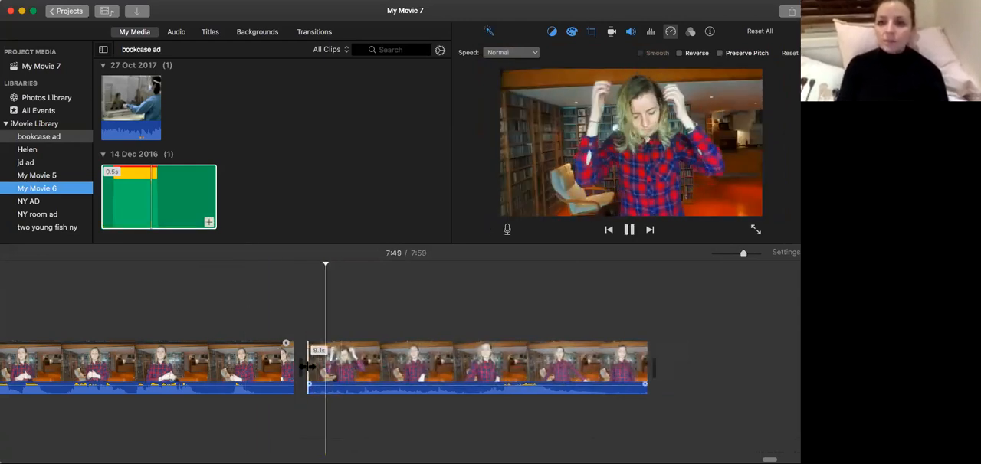
Split the final clip 1.4 seconds in and again near 7:54, and delete the section between the two cuts.
{"action": "key", "text": "super+b"}
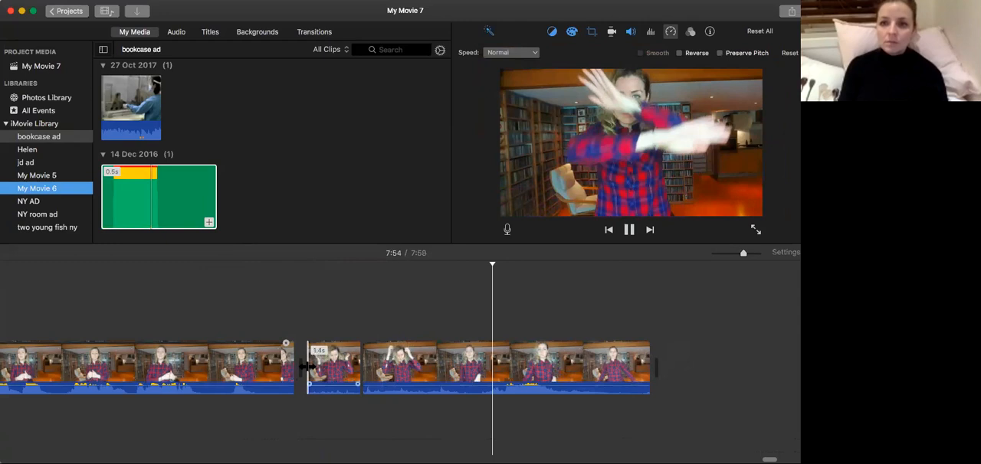
{"action": "key", "text": "space"}
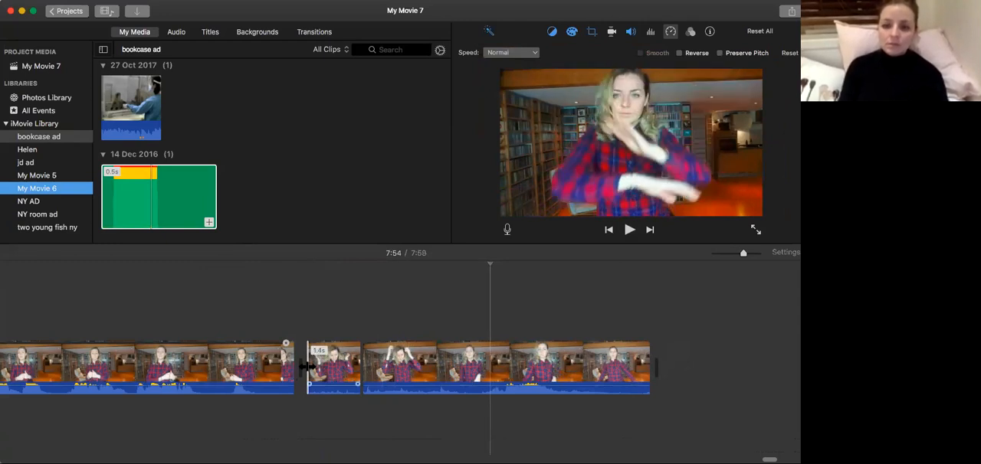
{"action": "key", "text": "super+b"}
{"action": "left_click", "coordinate": [412, 367]}
{"action": "key", "text": "BackSpace"}
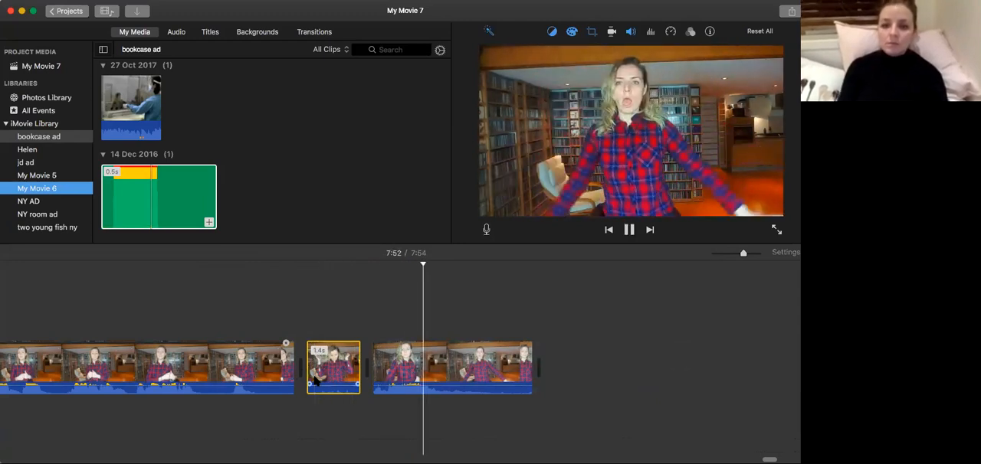
Play the remaining end piece, split it about 1.7 seconds in, and delete the part after the cut.
{"action": "key", "text": "space"}
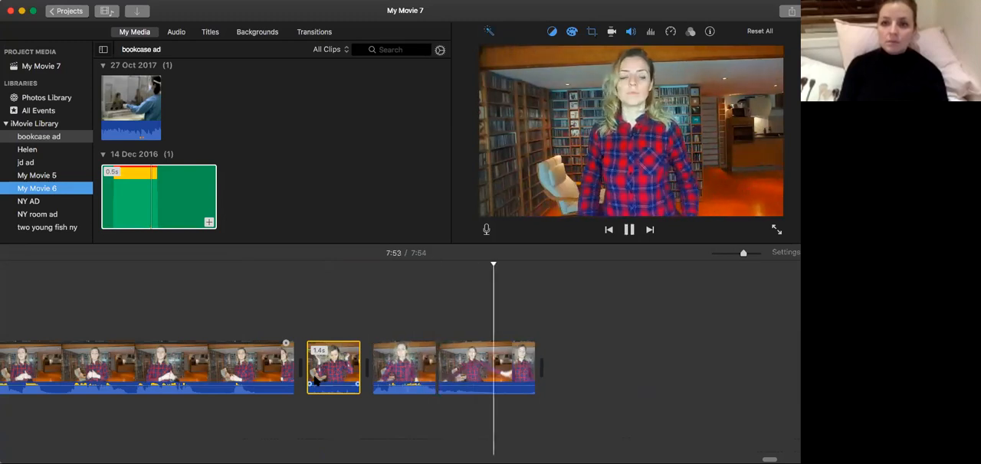
{"action": "left_click", "coordinate": [488, 365]}
{"action": "key", "text": "Delete"}
Place the 0.5-second green audio section beneath the start of each of the two short final clips.
{"action": "left_click_drag", "start_coordinate": [257, 308], "coordinate": [312, 417]}
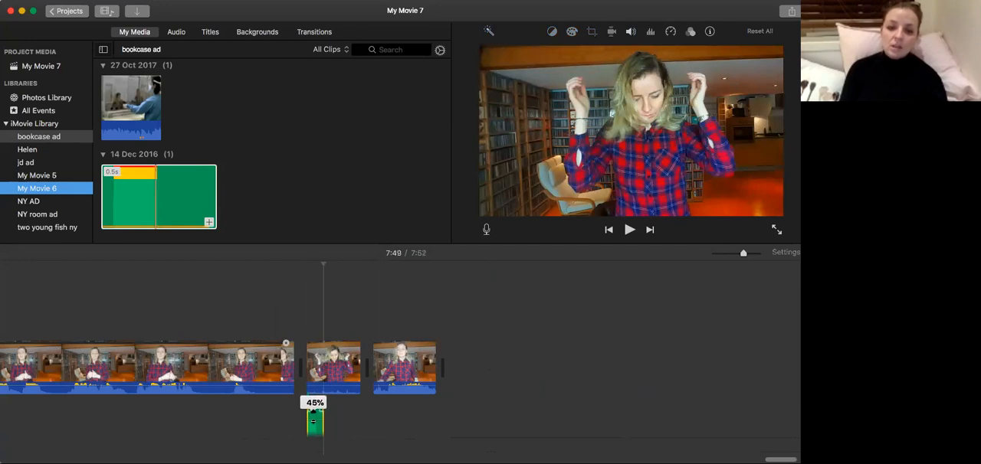
{"action": "left_click_drag", "start_coordinate": [314, 417], "coordinate": [379, 420]}
{"action": "left_click", "coordinate": [146, 203]}
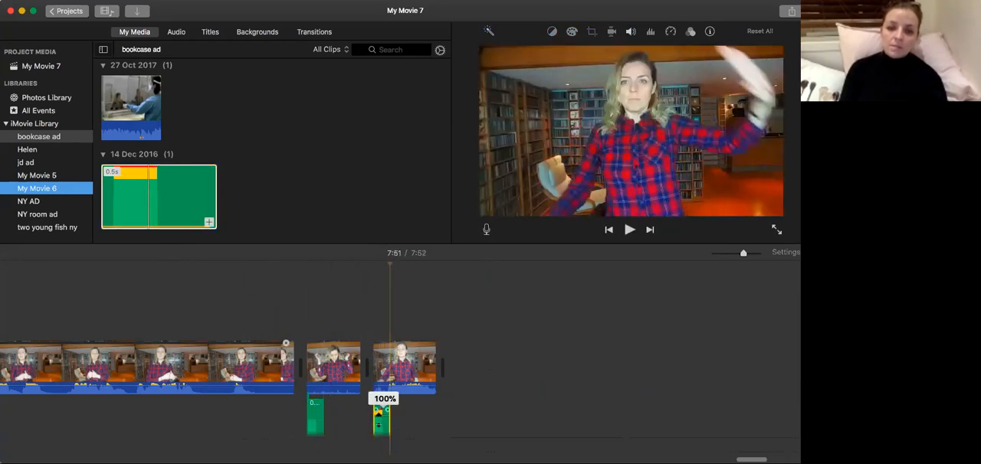
Play the ending from 7:48 to check the two short clips with their attached audio.
{"action": "left_click", "coordinate": [265, 414]}
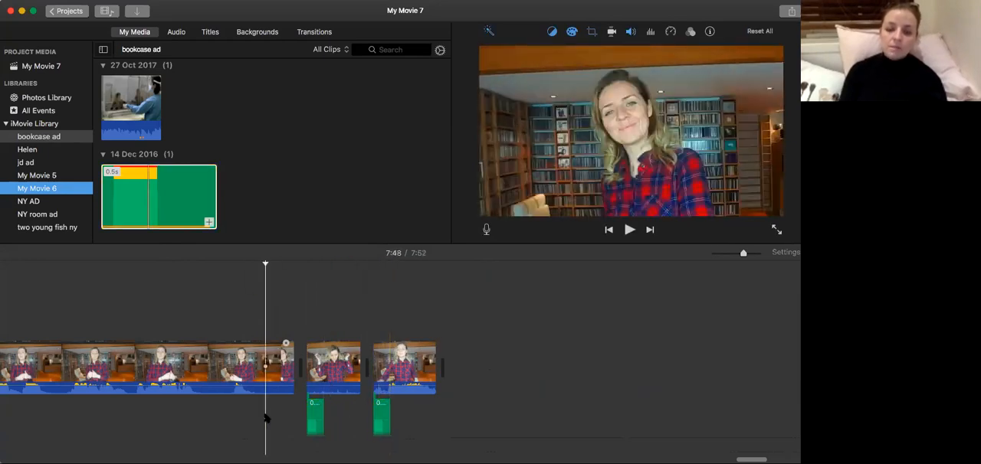
{"action": "key", "text": "space"}
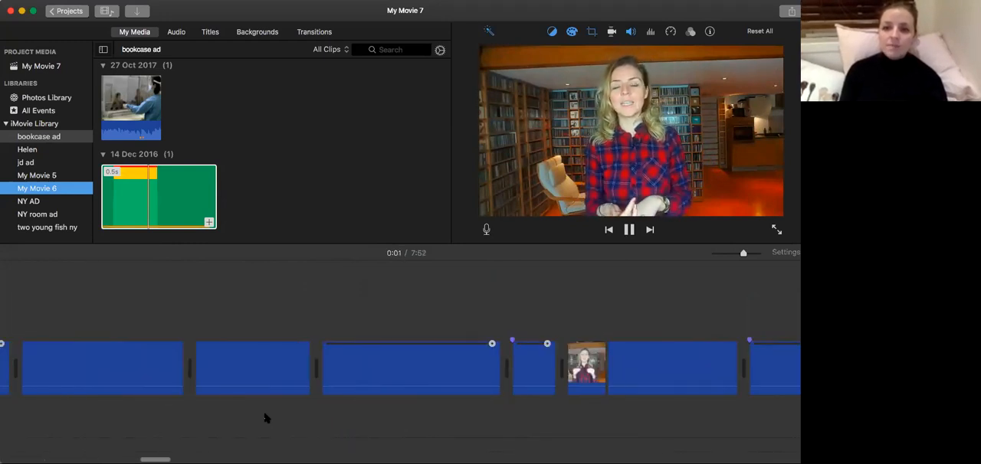
{"action": "key", "text": "space"}
Delete the final 1.7-second clip with its attached audio, and undo the deletion.
{"action": "scroll", "coordinate": [448, 370], "scroll_direction": "right", "scroll_amount": 20}
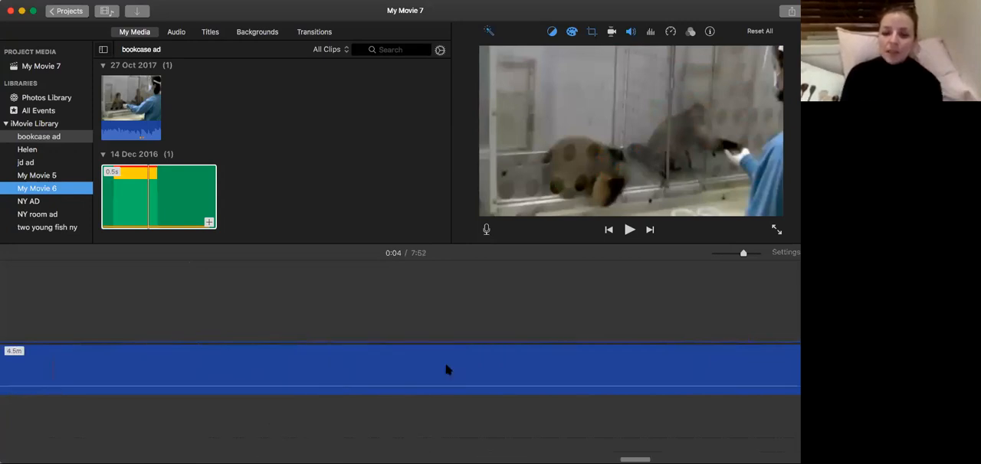
{"action": "scroll", "coordinate": [447, 370], "scroll_direction": "right", "scroll_amount": 10}
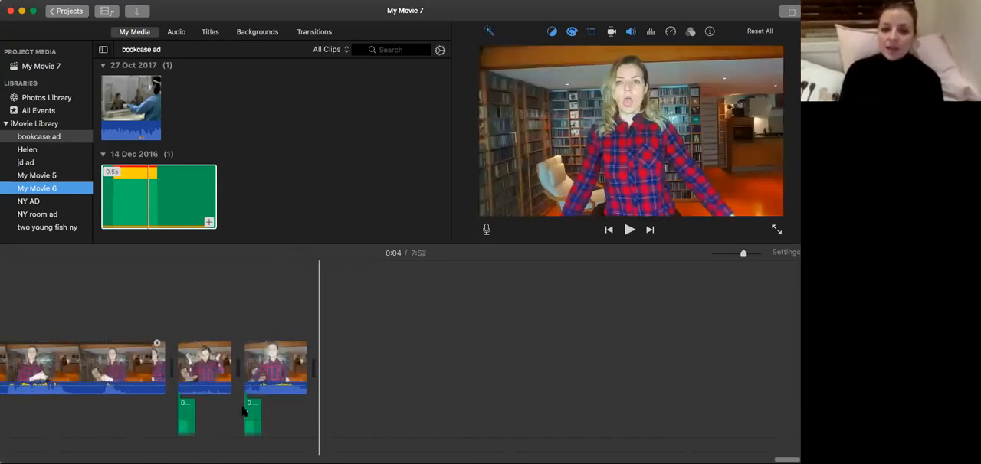
{"action": "scroll", "coordinate": [244, 412], "scroll_direction": "left", "scroll_amount": 5}
{"action": "left_click", "coordinate": [383, 367]}
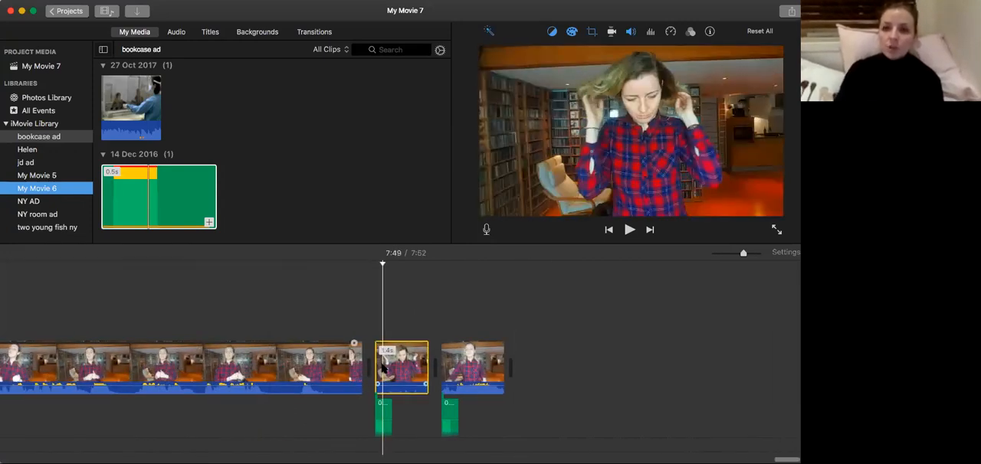
{"action": "left_click", "coordinate": [481, 368]}
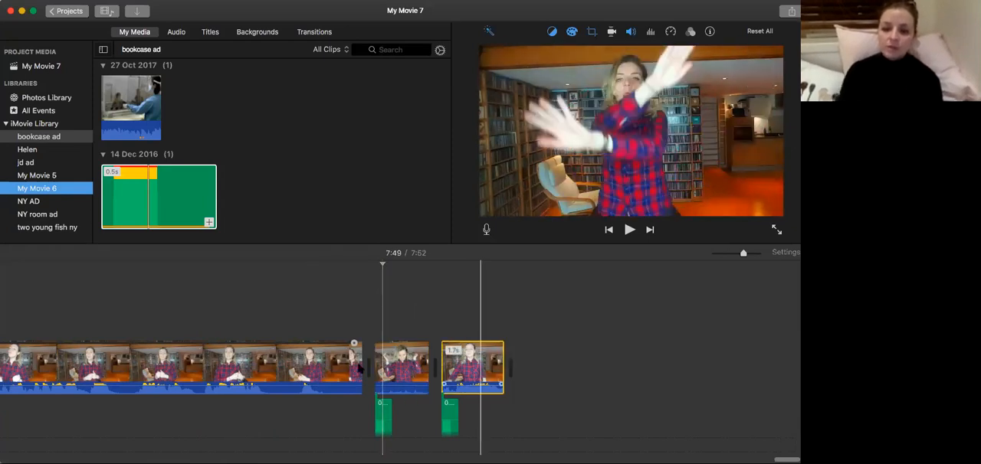
{"action": "key", "text": "Delete"}
{"action": "left_click", "coordinate": [388, 369]}
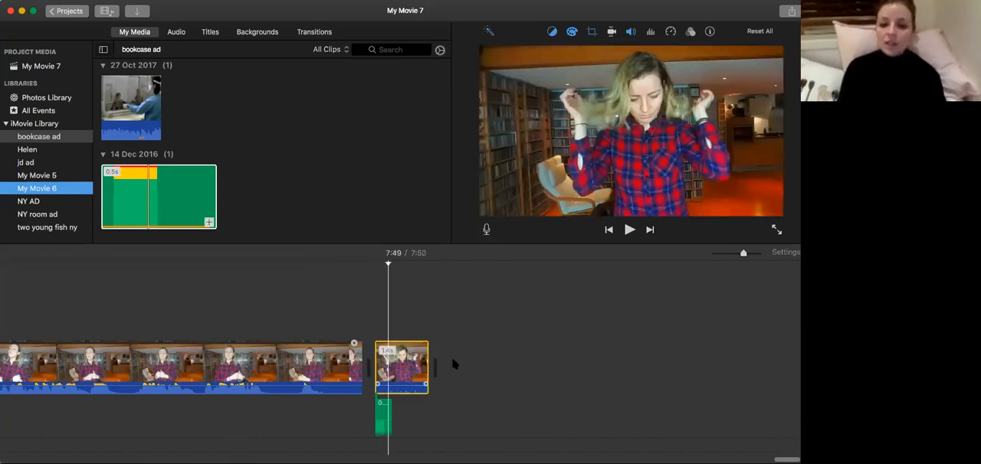
{"action": "key", "text": "super+z"}
Reveal the final clip in the project media, select its 10.4-minute source recording, and show the color correction controls.
{"action": "right_click", "coordinate": [487, 360]}
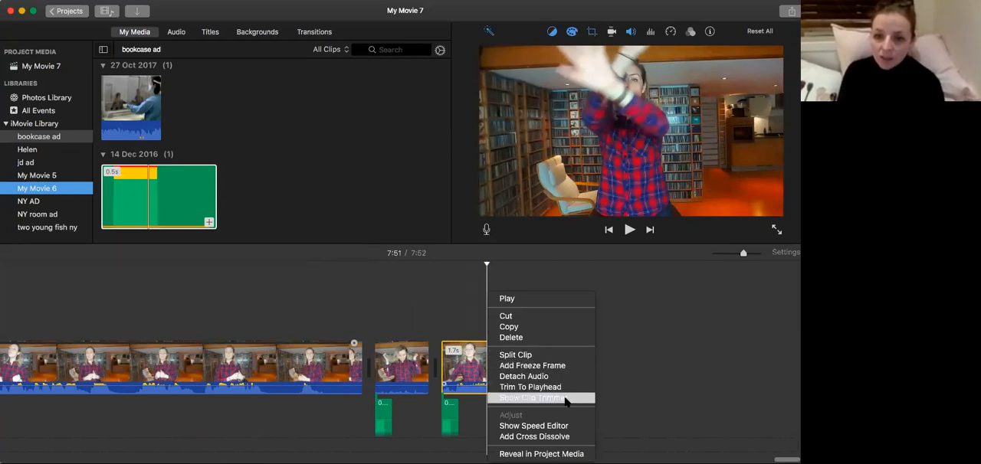
{"action": "left_click", "coordinate": [544, 453]}
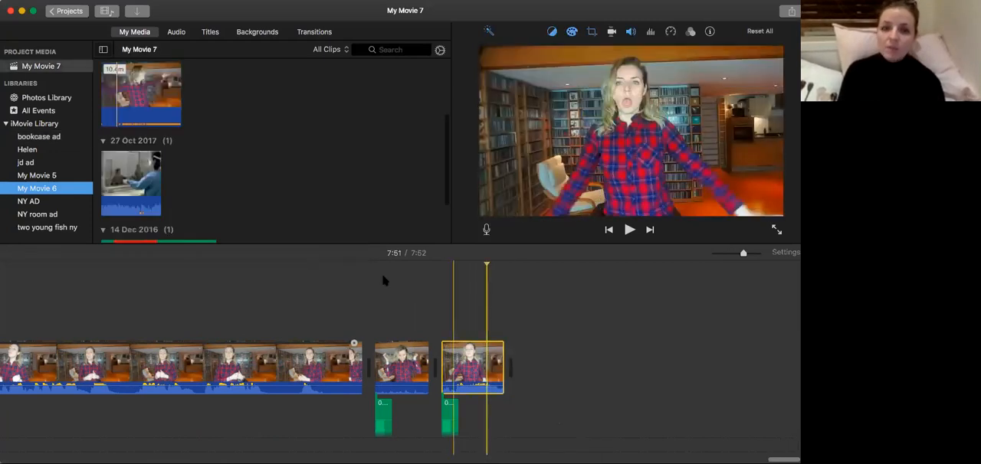
{"action": "left_click", "coordinate": [116, 92]}
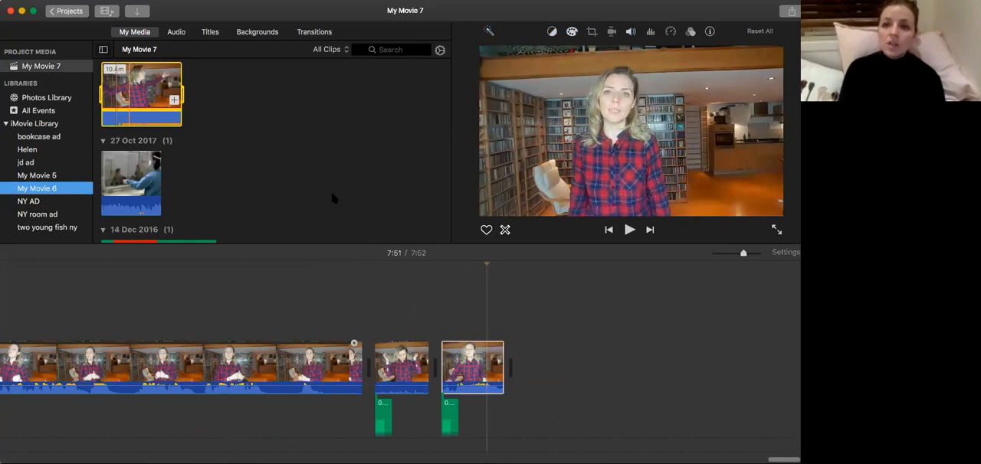
{"action": "left_click", "coordinate": [157, 103]}
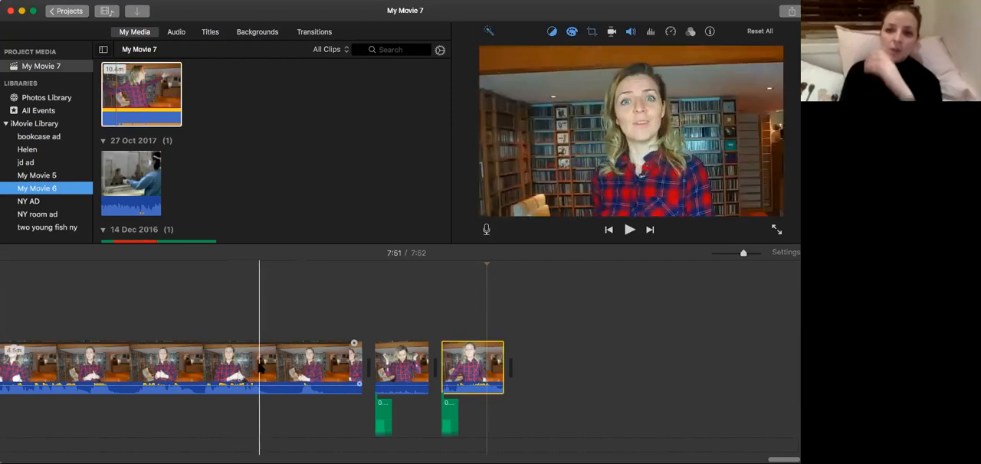
{"action": "left_click", "coordinate": [572, 32]}
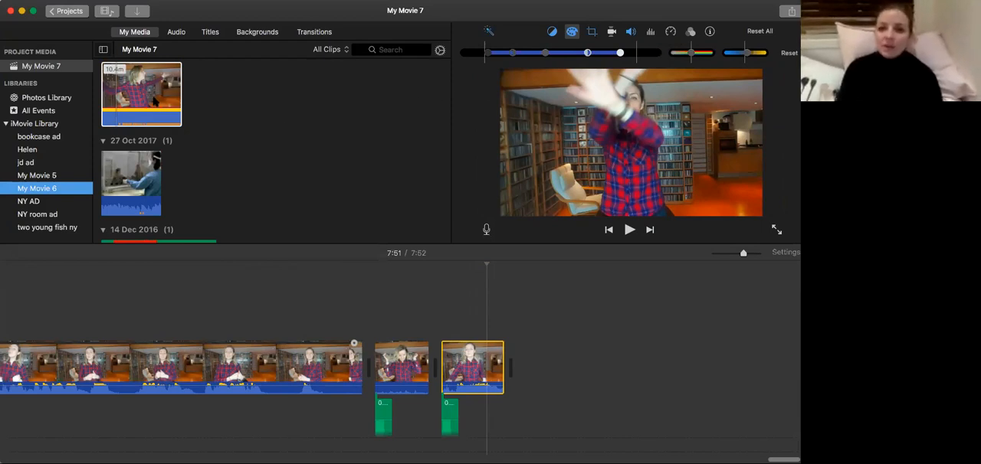
{"action": "left_click", "coordinate": [127, 101]}
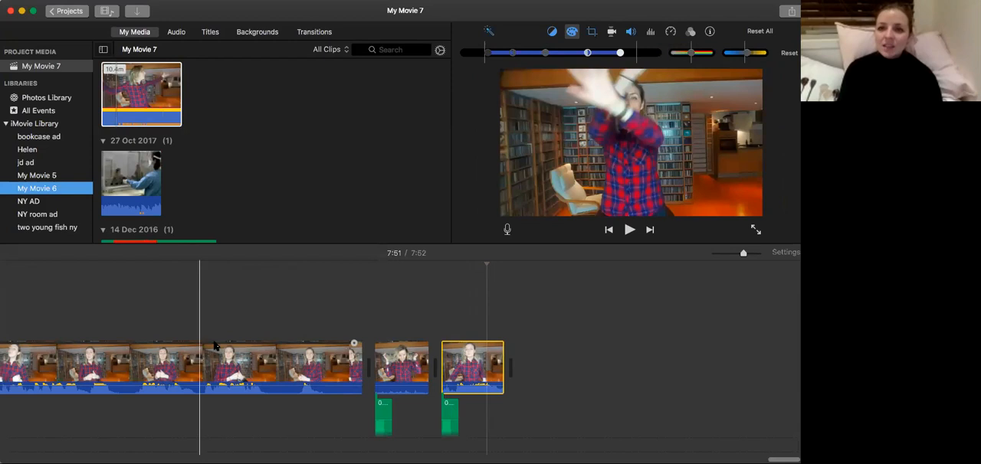
Look back through the timeline from the final clips to the monkey photo overlay.
{"action": "scroll", "coordinate": [141, 322], "scroll_direction": "left", "scroll_amount": 2}
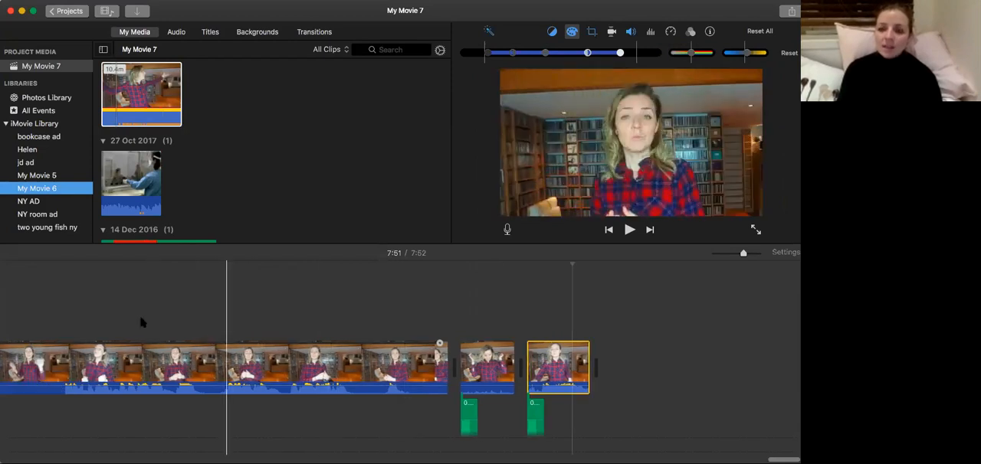
{"action": "scroll", "coordinate": [141, 323], "scroll_direction": "left", "scroll_amount": 10}
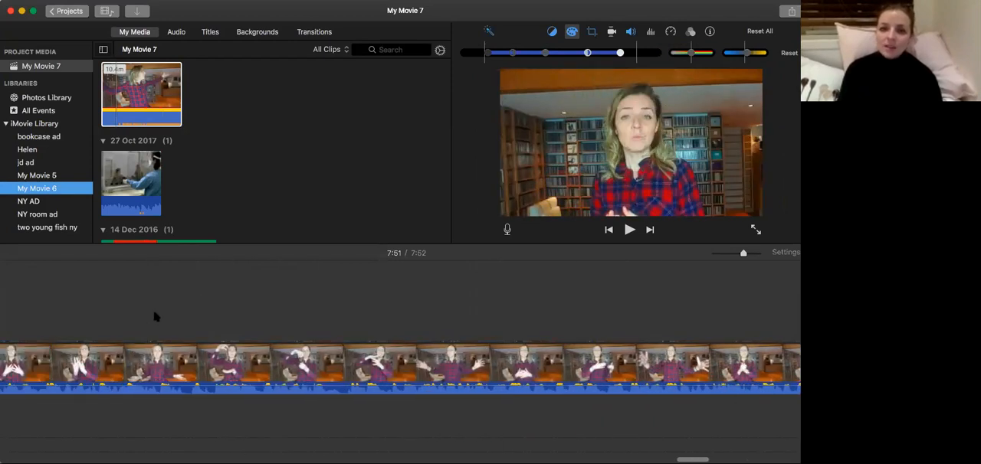
{"action": "scroll", "coordinate": [154, 315], "scroll_direction": "left", "scroll_amount": 1}
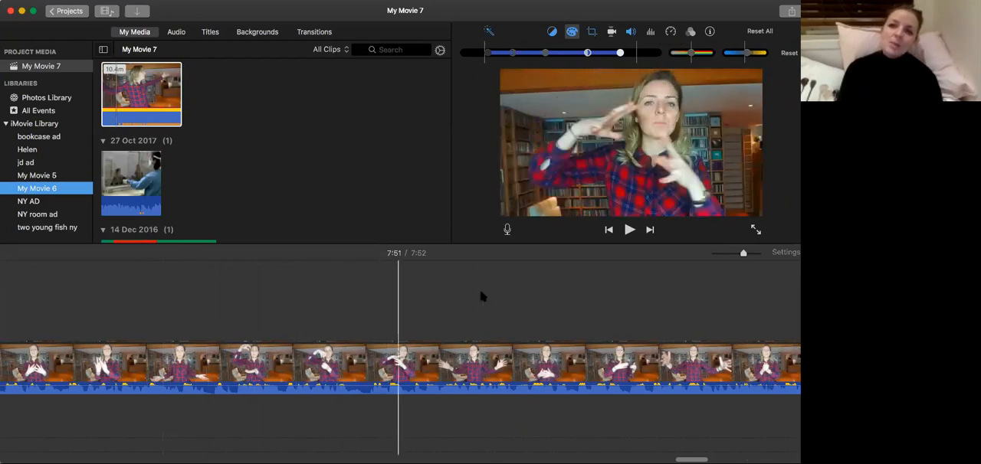
{"action": "scroll", "coordinate": [481, 296], "scroll_direction": "left", "scroll_amount": 5}
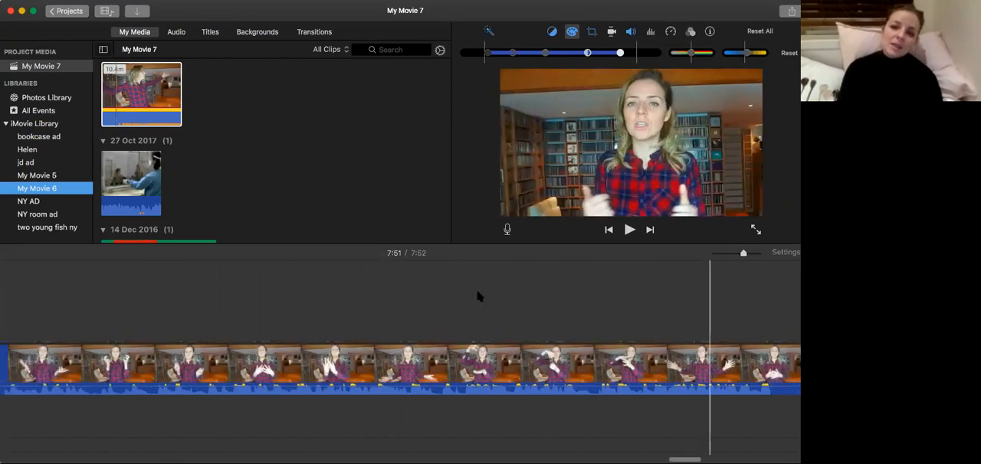
{"action": "scroll", "coordinate": [254, 361], "scroll_direction": "left", "scroll_amount": 7}
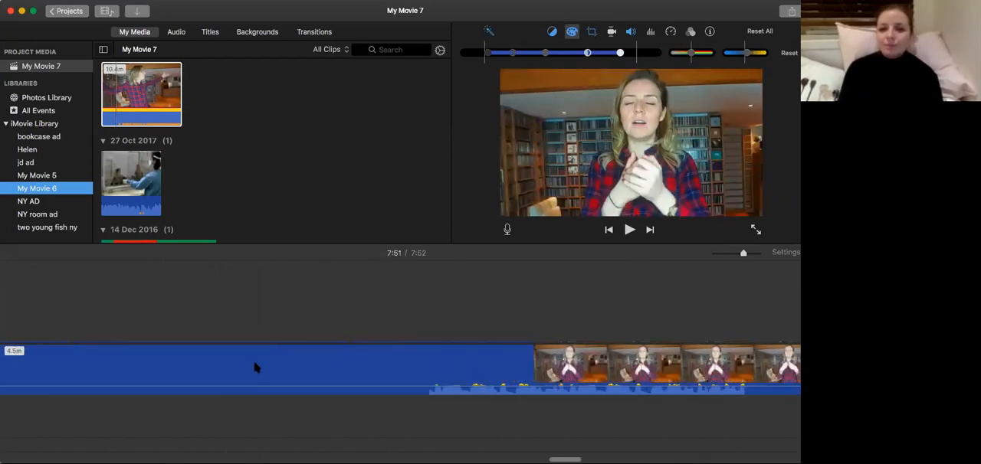
{"action": "scroll", "coordinate": [253, 361], "scroll_direction": "left", "scroll_amount": 10}
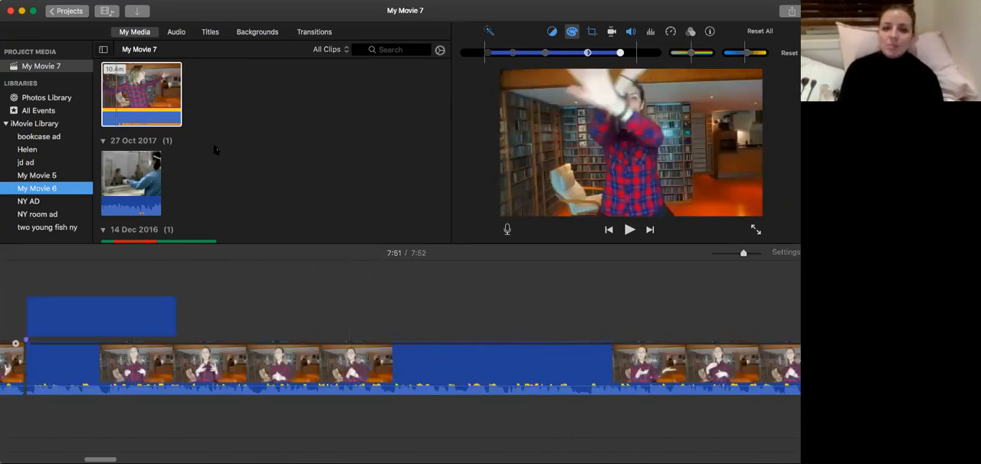
Examine the source media of My Movie 7, including the monkey photo and the 10.4-minute recording.
{"action": "scroll", "coordinate": [264, 145], "scroll_direction": "down", "scroll_amount": 3}
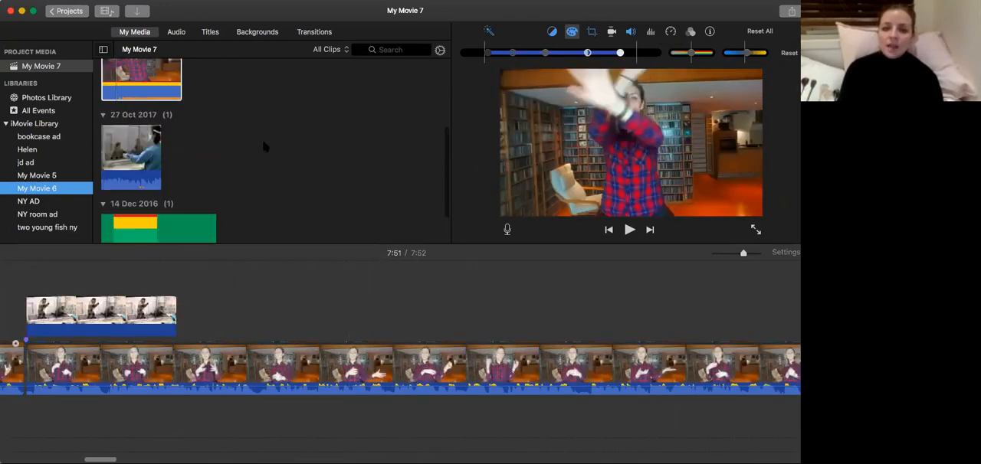
{"action": "scroll", "coordinate": [261, 137], "scroll_direction": "up", "scroll_amount": 5}
{"action": "scroll", "coordinate": [182, 145], "scroll_direction": "down", "scroll_amount": 1}
{"action": "scroll", "coordinate": [182, 148], "scroll_direction": "up", "scroll_amount": 1}
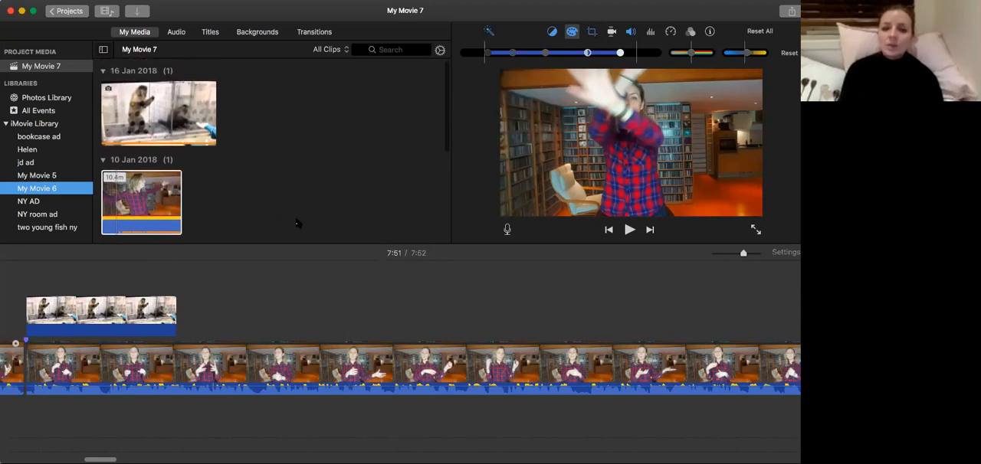
{"action": "left_click", "coordinate": [128, 200]}
{"action": "scroll", "coordinate": [253, 136], "scroll_direction": "down", "scroll_amount": 1}
{"action": "scroll", "coordinate": [253, 137], "scroll_direction": "up", "scroll_amount": 1}
{"action": "scroll", "coordinate": [227, 130], "scroll_direction": "down", "scroll_amount": 1}
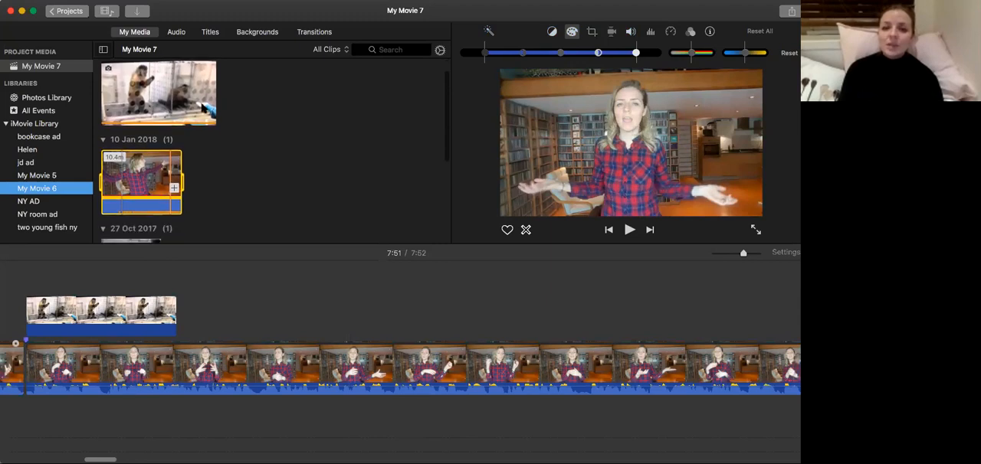
{"action": "left_click", "coordinate": [300, 278]}
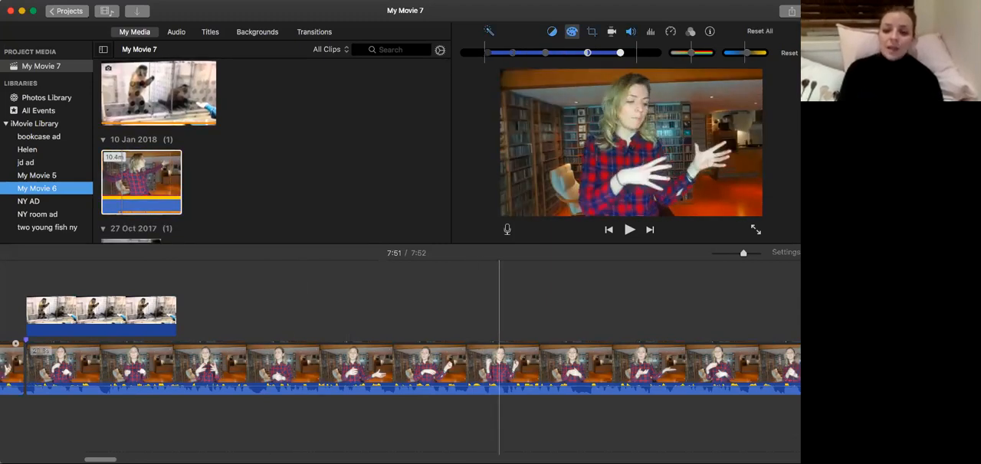